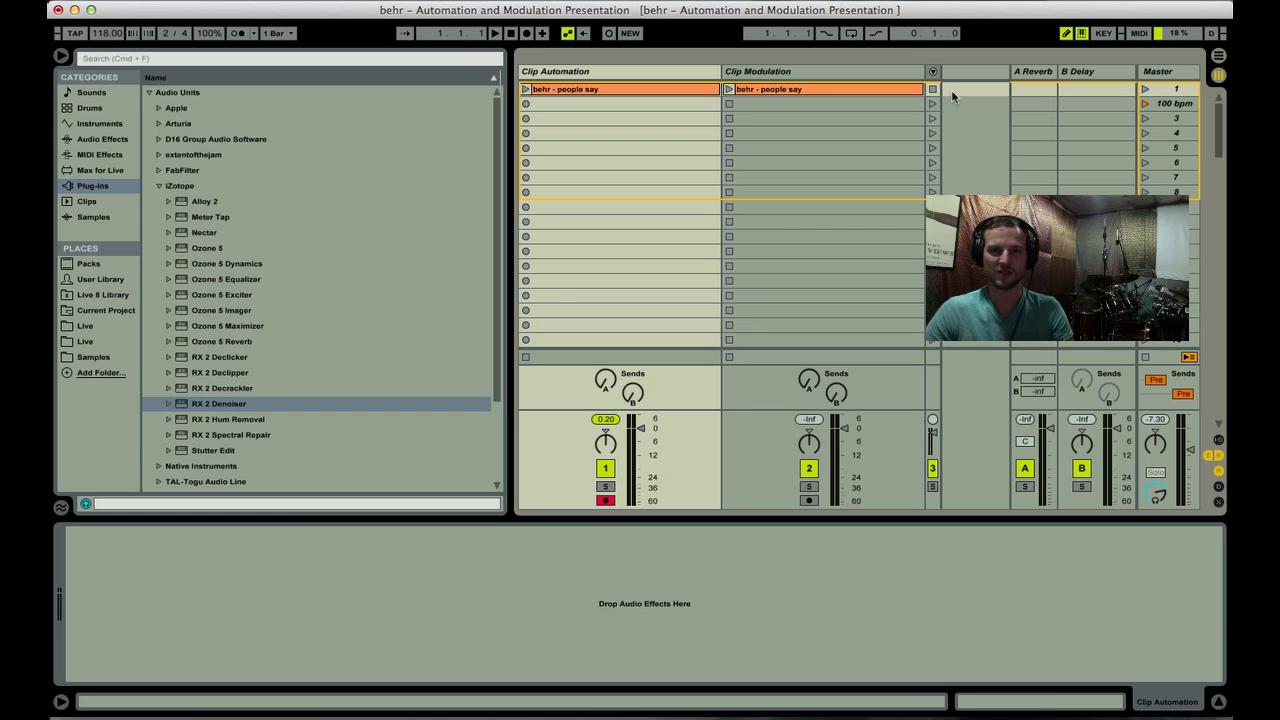
Hide the browser and look over the Clip Automation and Clip Modulation tracks and their "behr - people say" clips
left_click(616, 74)
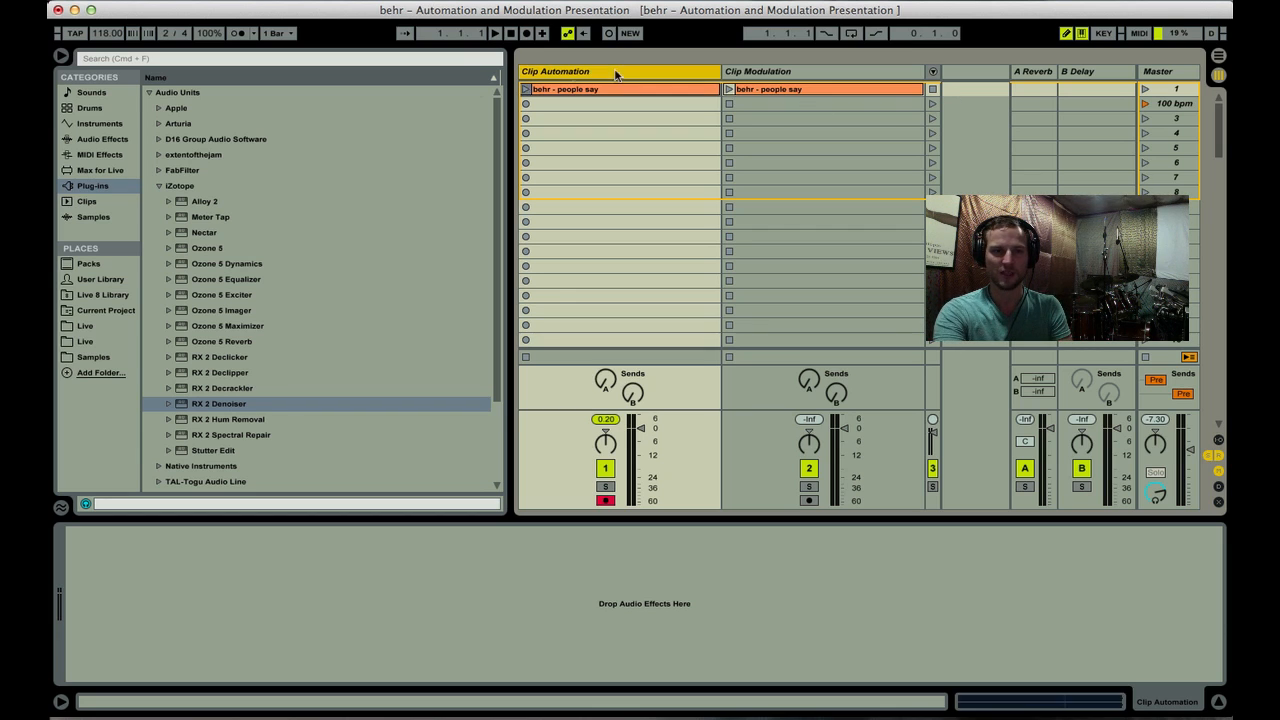
left_click(61, 56)
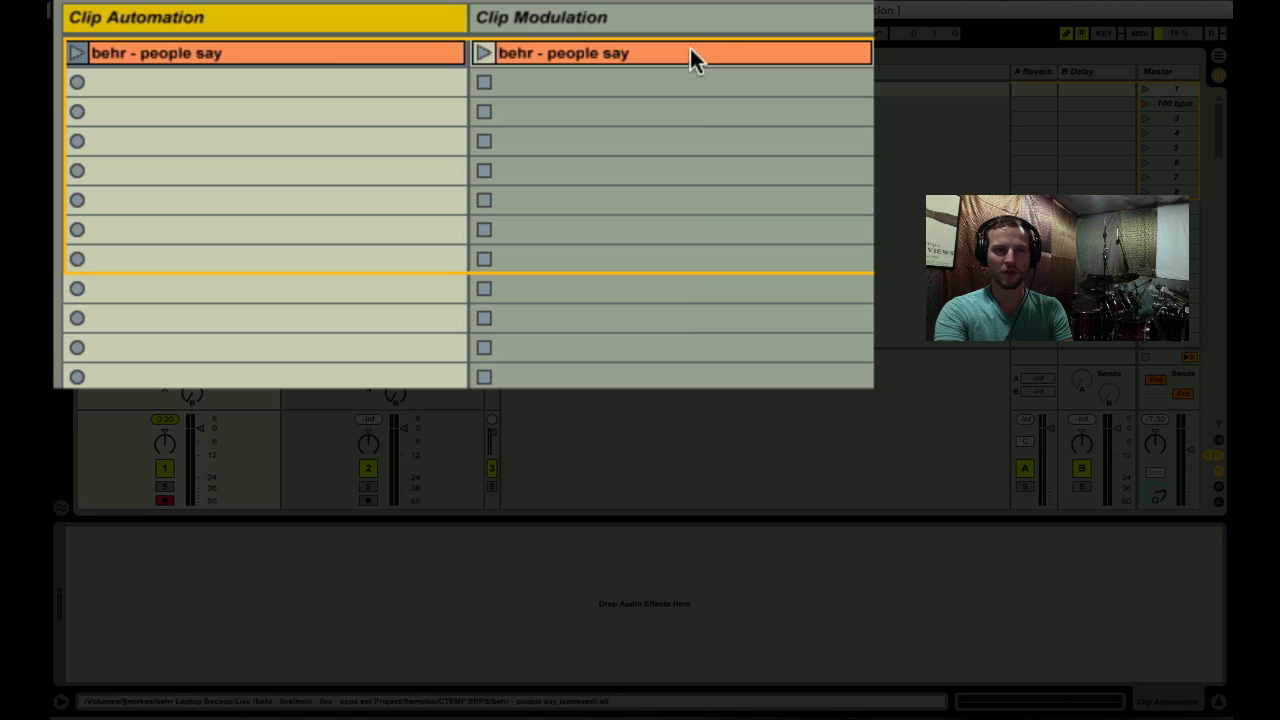
left_click(638, 28)
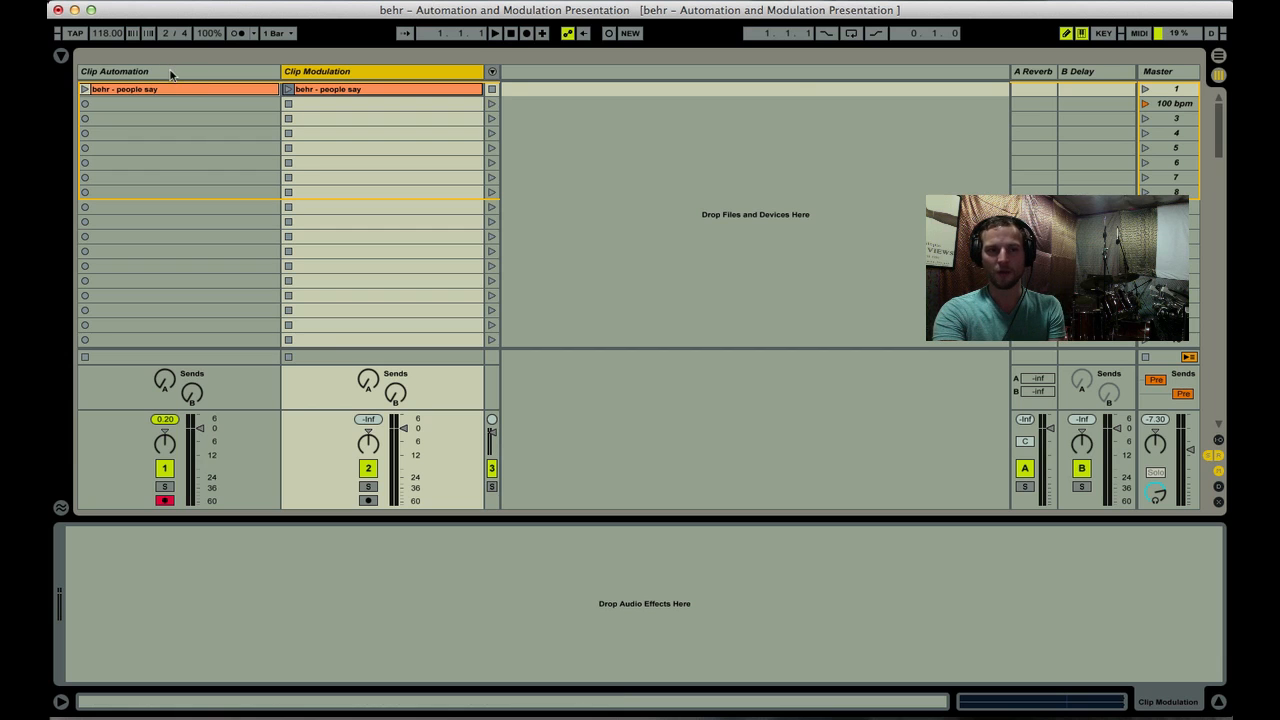
left_click(170, 72)
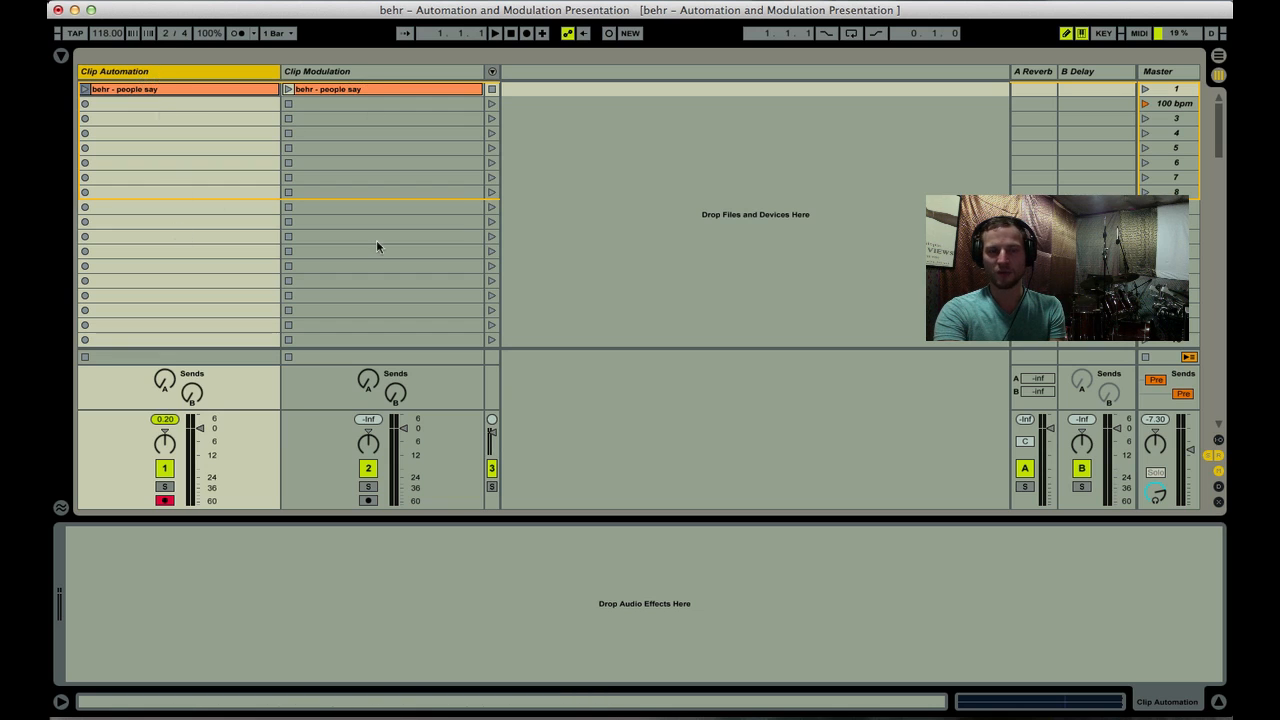
left_click(172, 89)
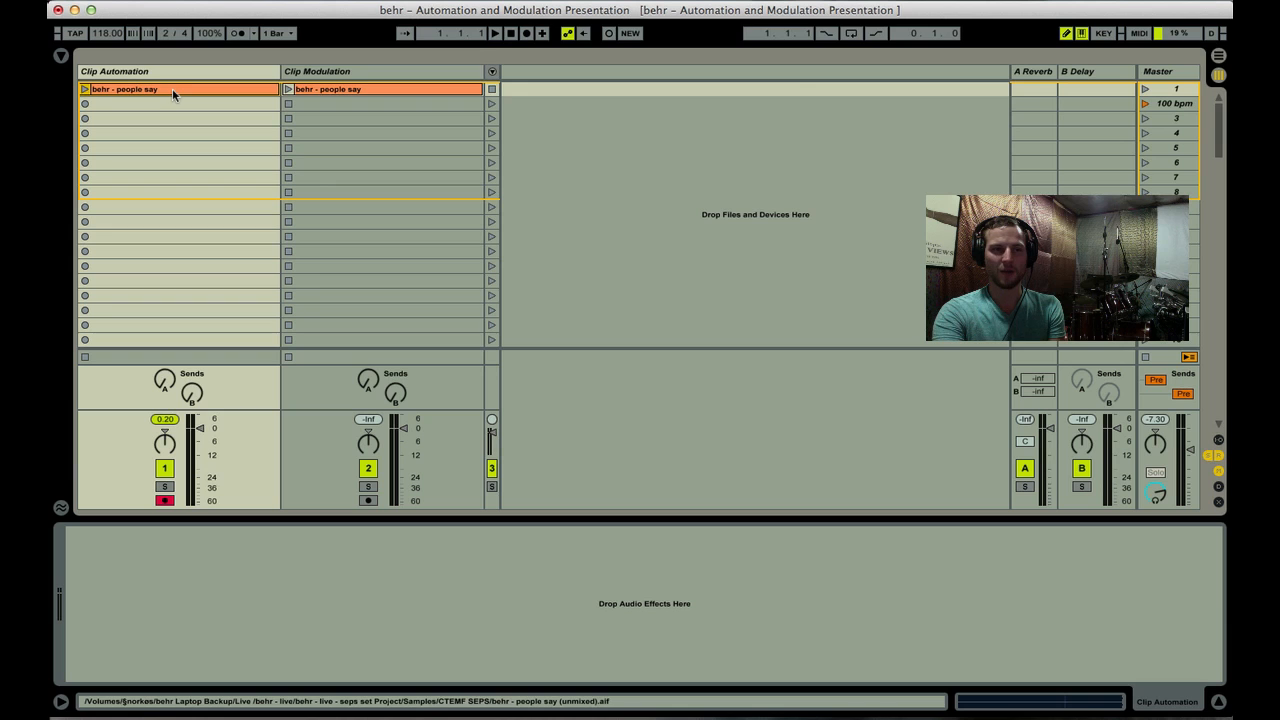
left_click(382, 89)
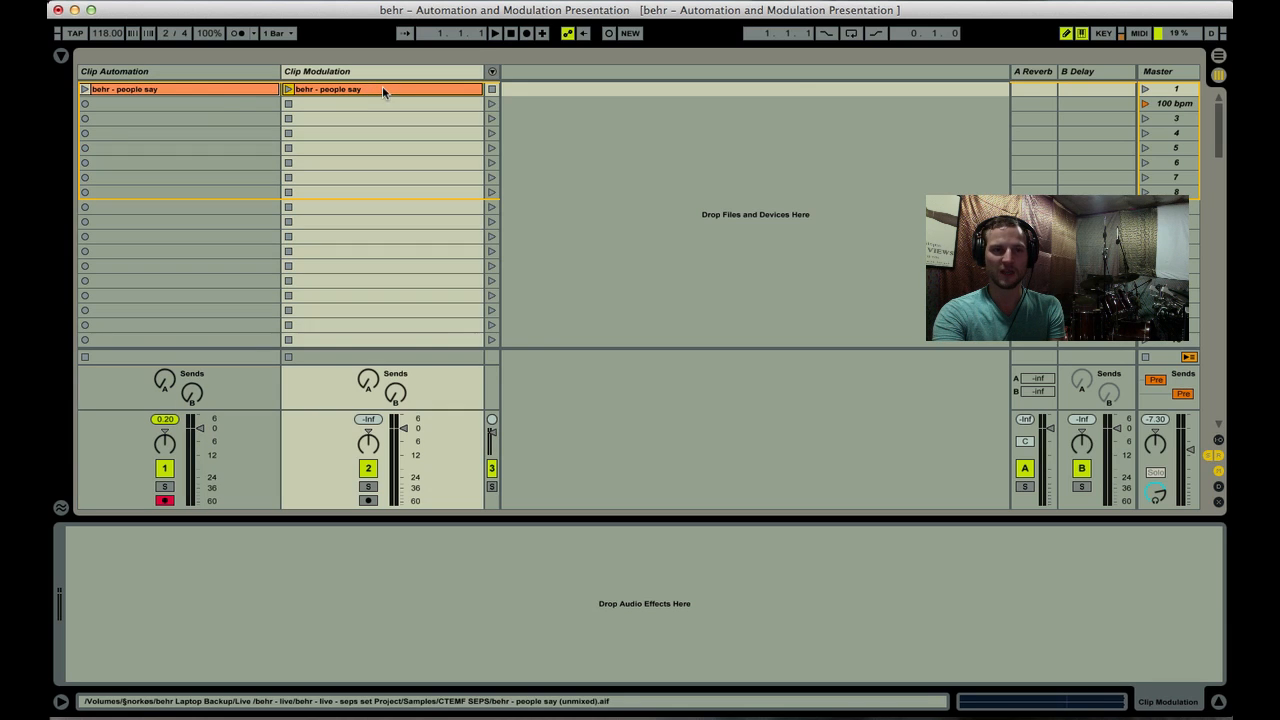
left_click(182, 86)
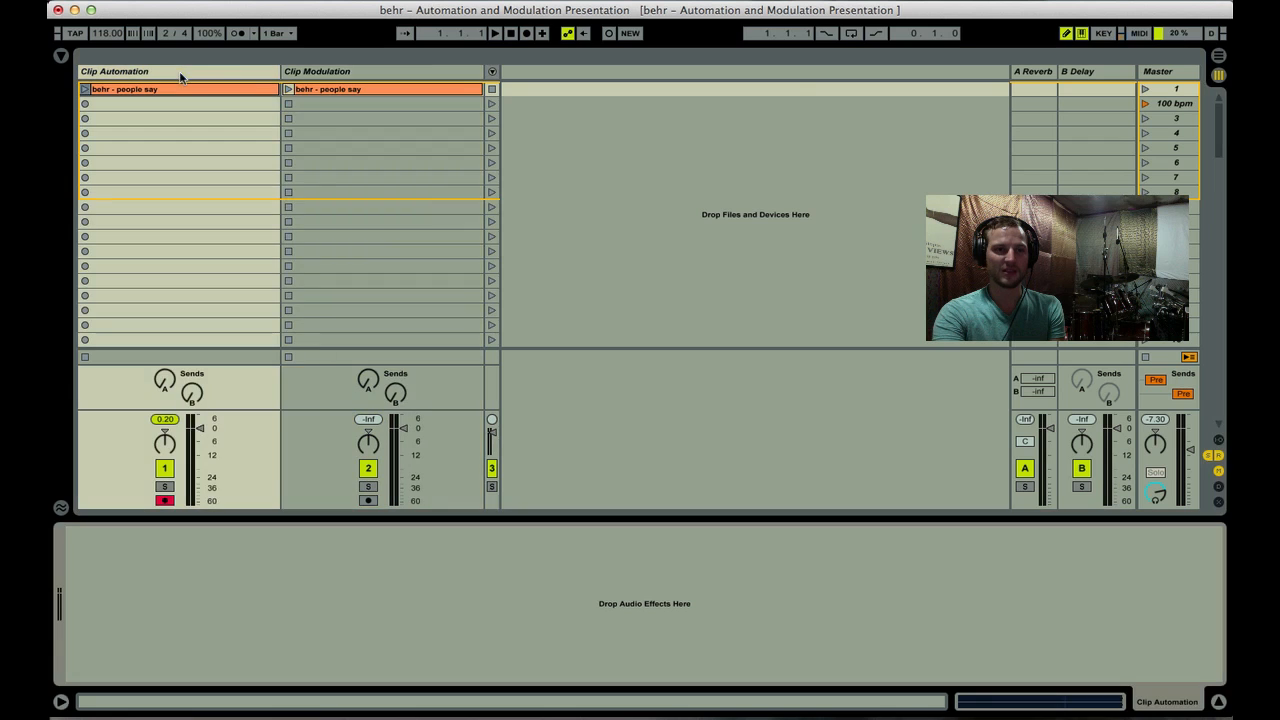
left_click(392, 69)
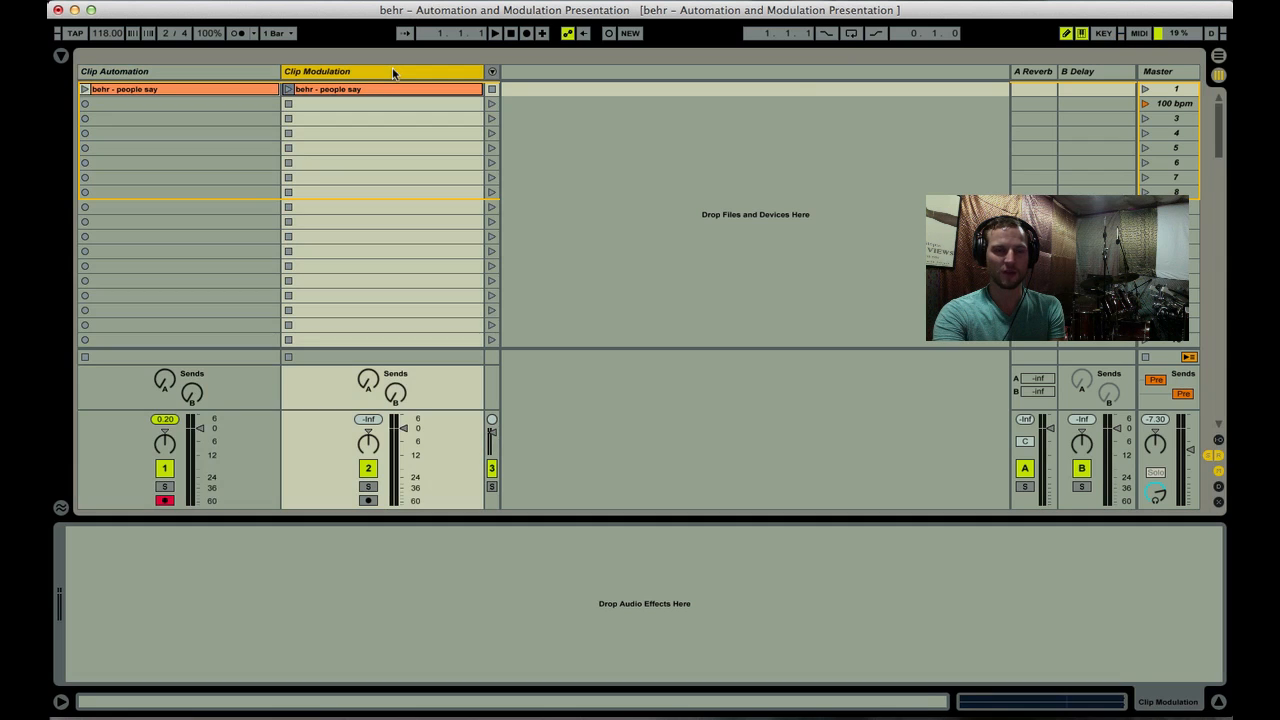
left_click(170, 76)
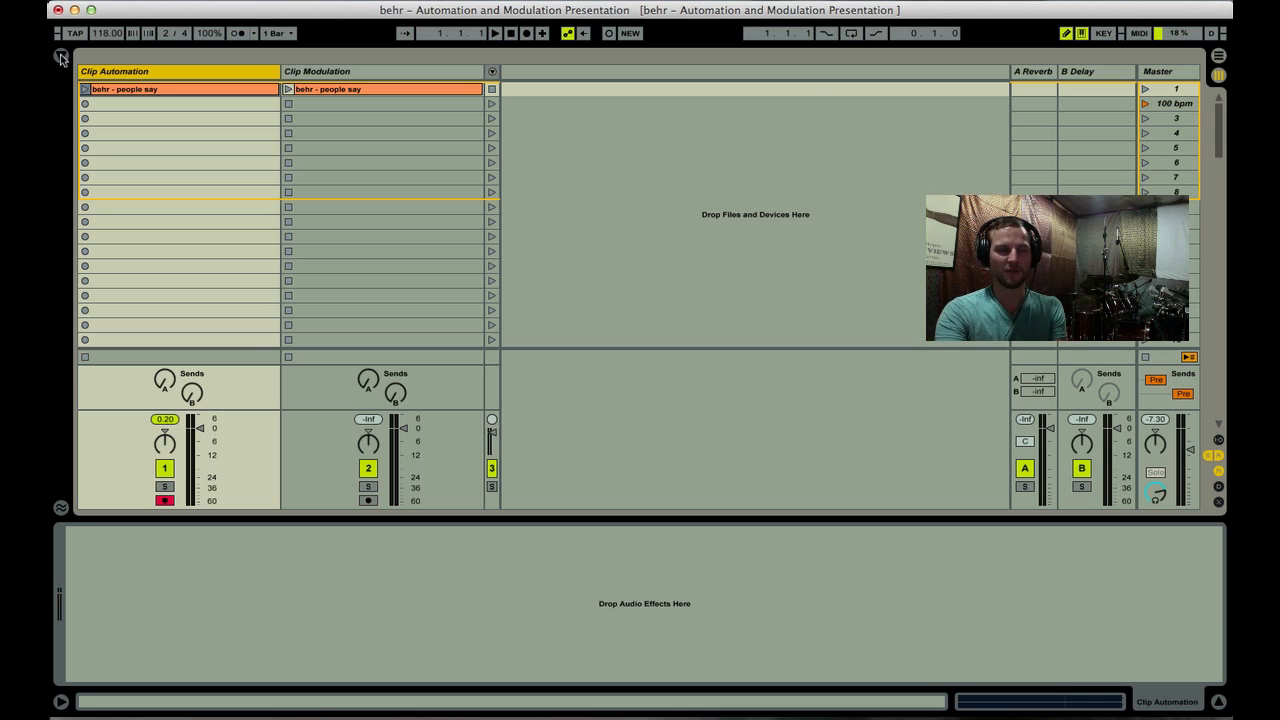
Add an EQ Eight audio effect from the browser to the Clip Automation track, and hide the browser again
left_click(61, 56)
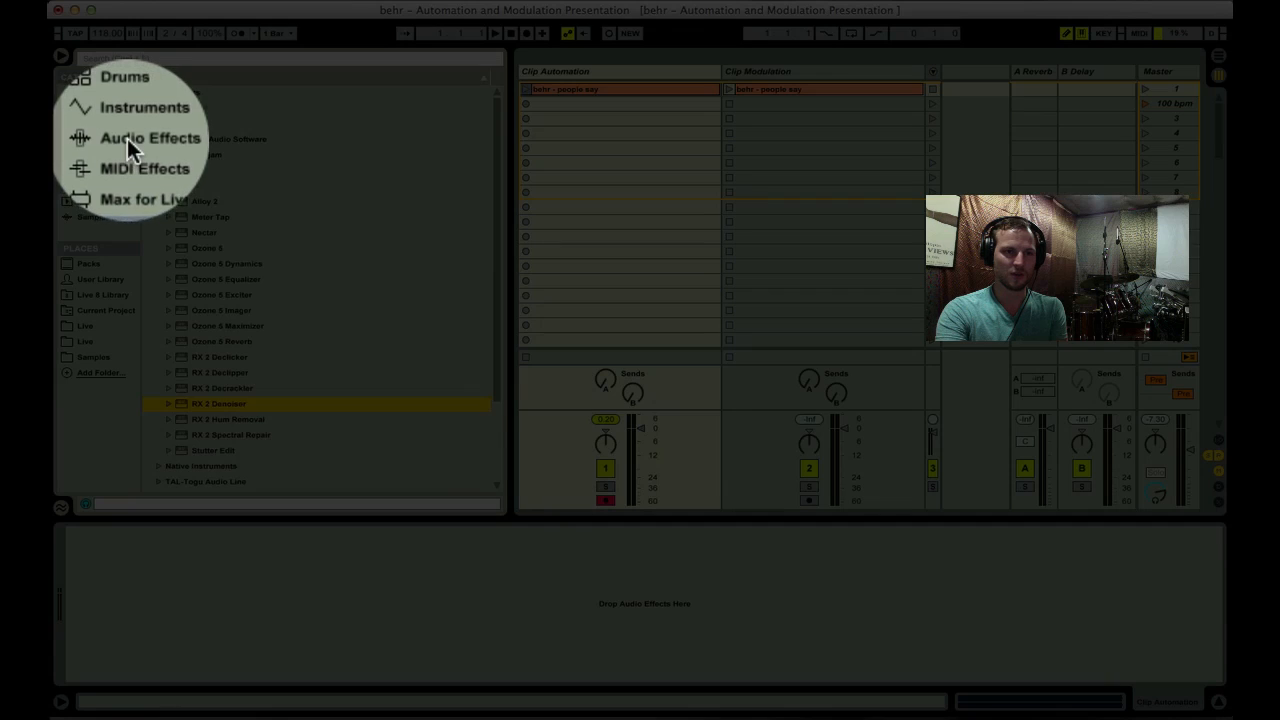
left_click(101, 139)
left_click_drag(163, 247, 602, 154)
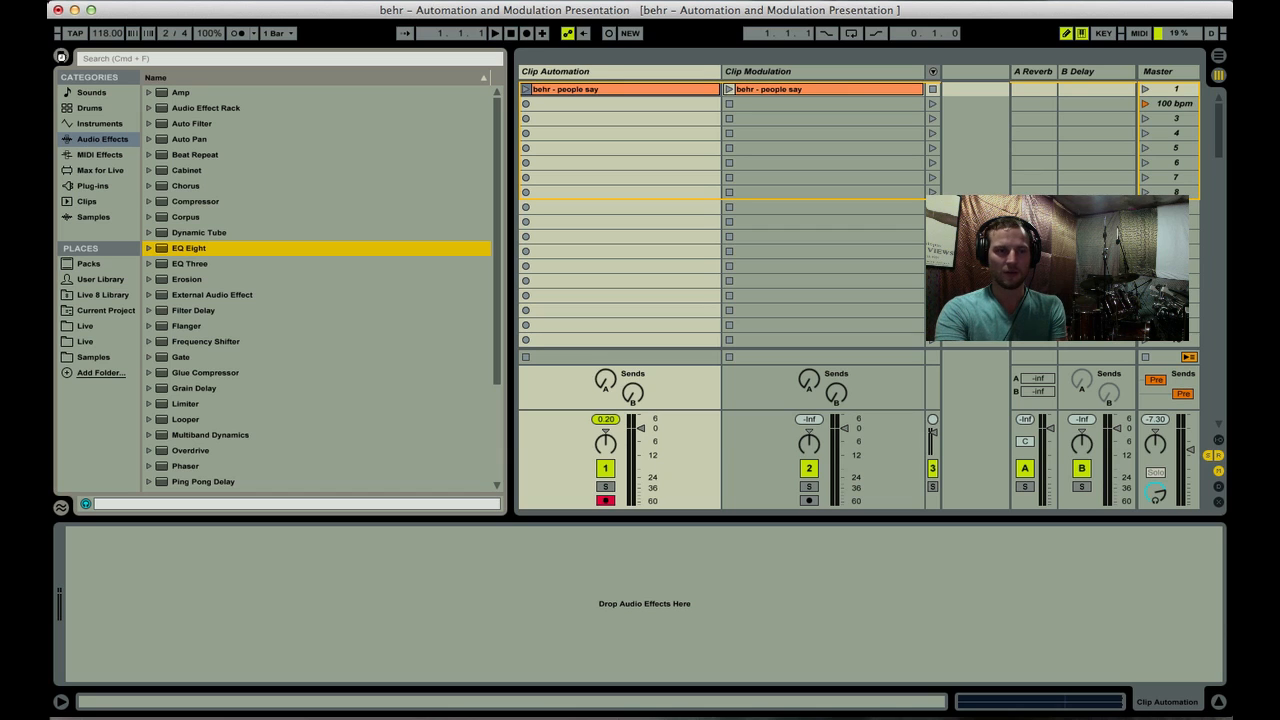
left_click(61, 56)
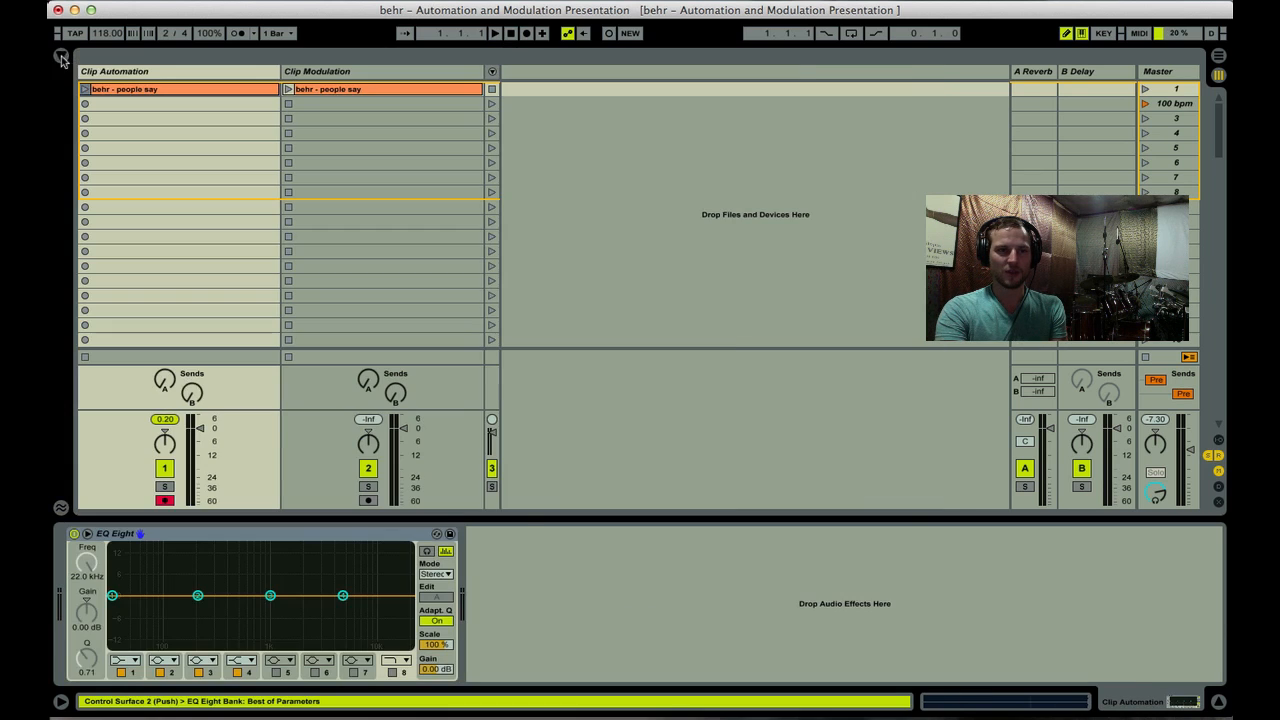
Enable EQ Eight's filter 8 and sweep its frequency down to 30.0 Hz and back up to 22.0 kHz
left_click(140, 73)
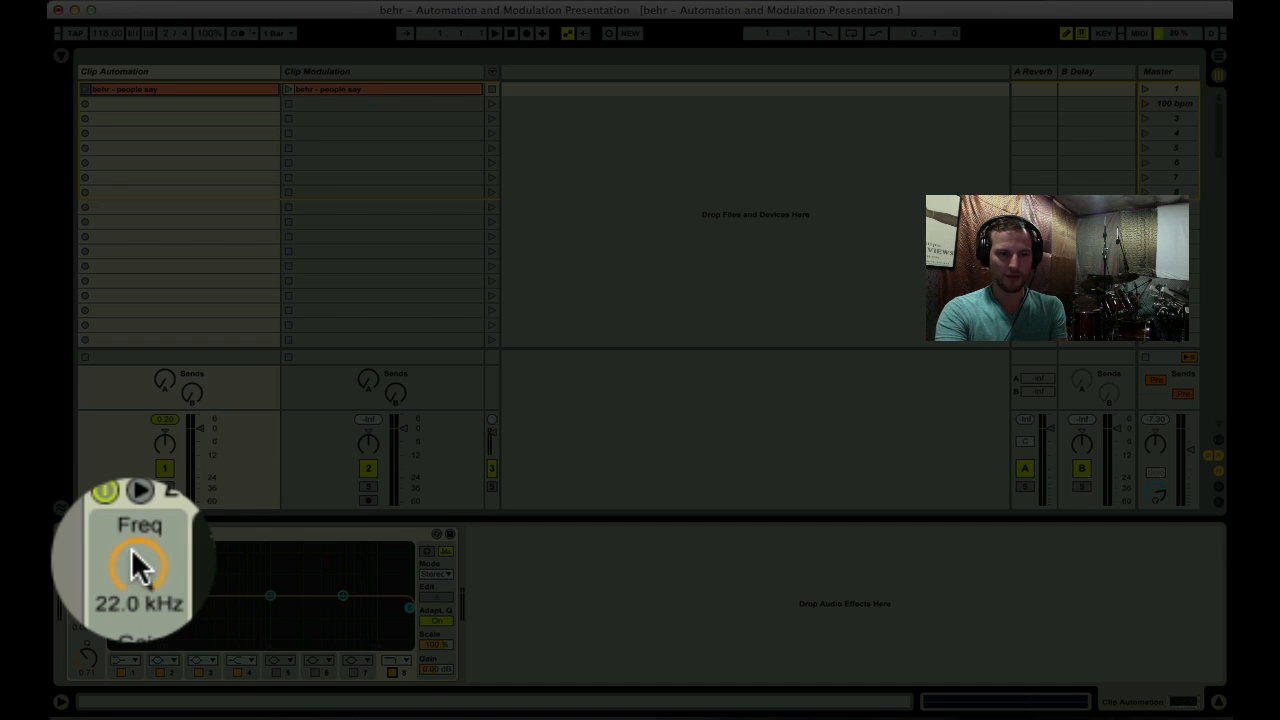
left_click(140, 567)
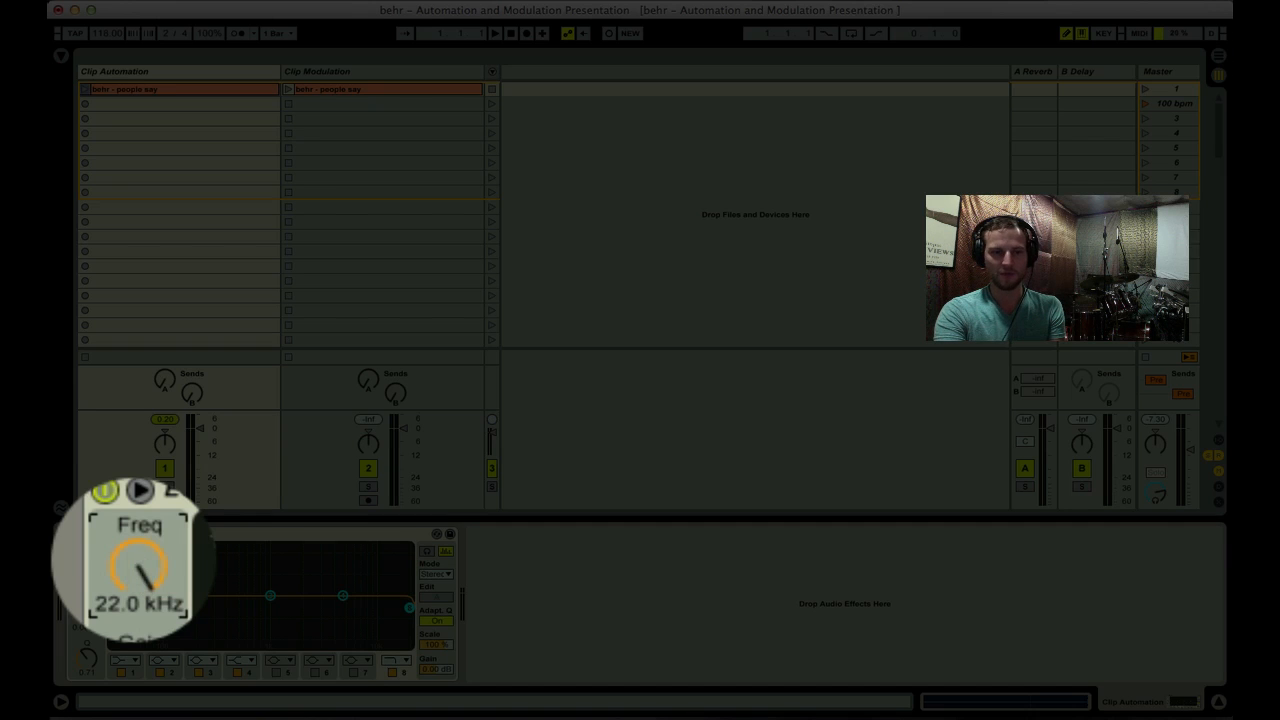
left_click_drag(140, 567, 140, 660)
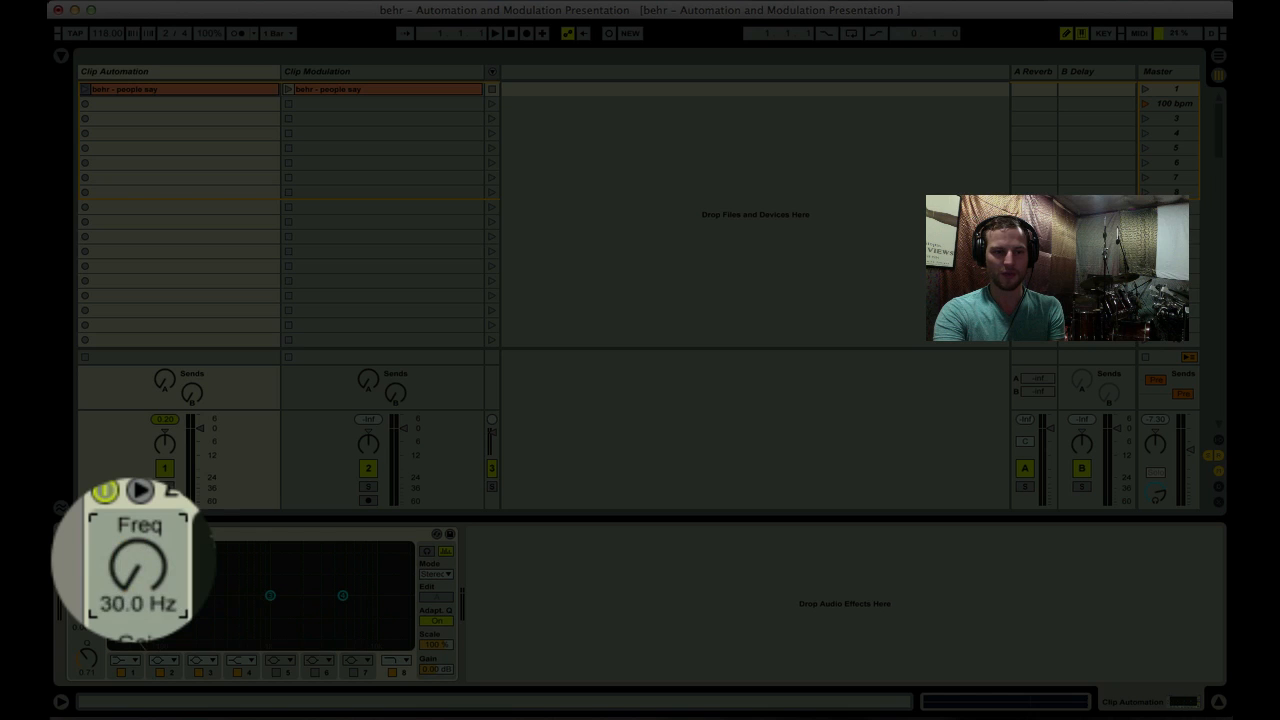
left_click_drag(85, 562, 85, 490)
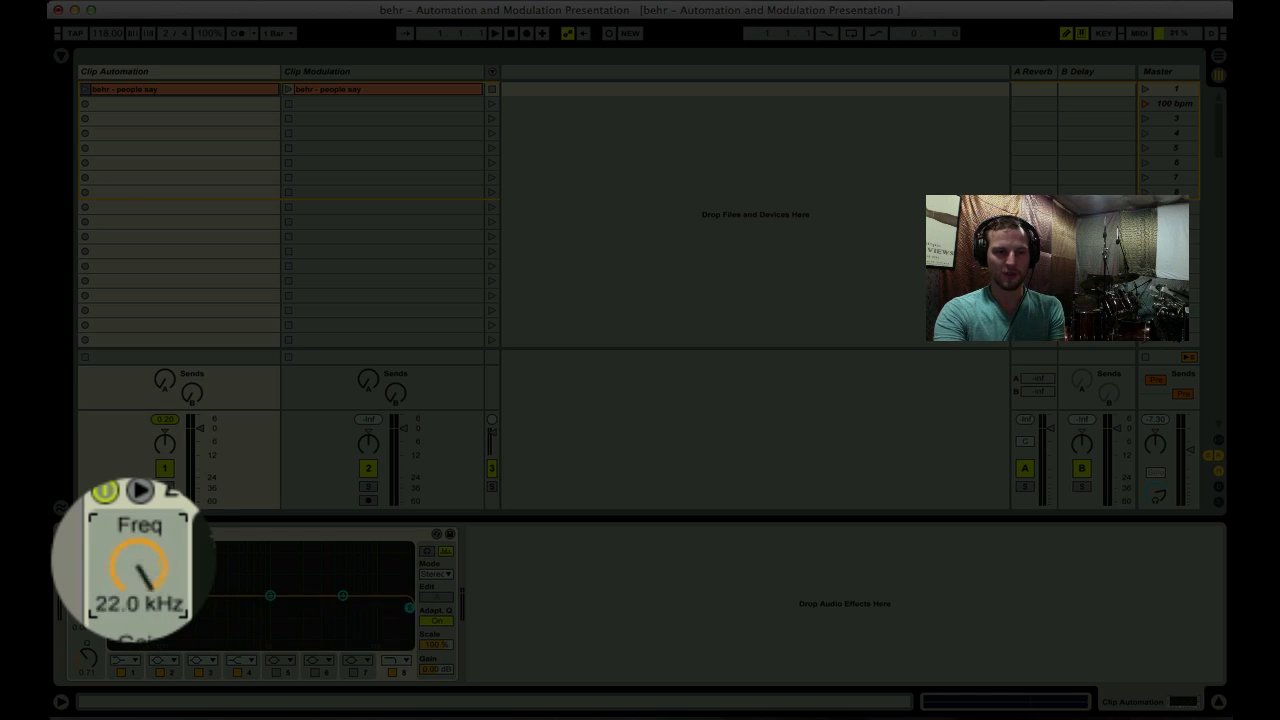
Show the Clip Automation clip's envelopes and shape EQ Eight's filter 8 frequency as a ramp from 22.0 kHz at 407 down to minimum at 415
left_click(166, 88)
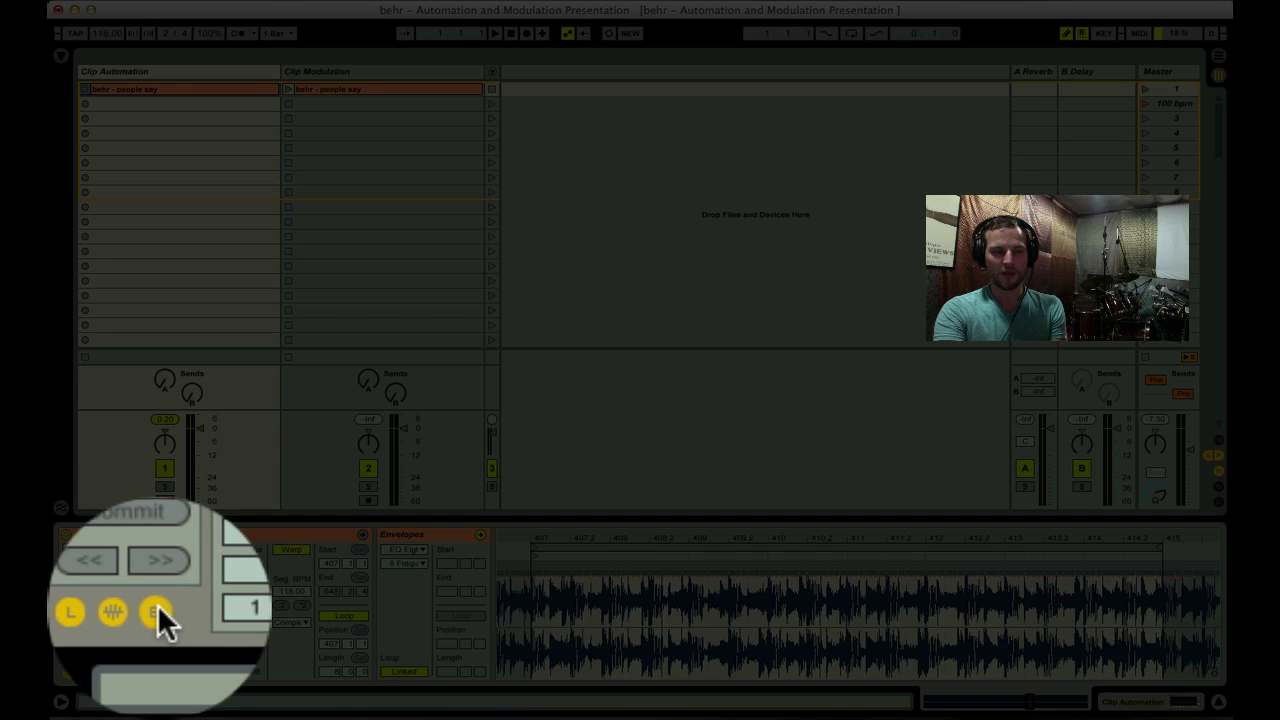
left_click(157, 604)
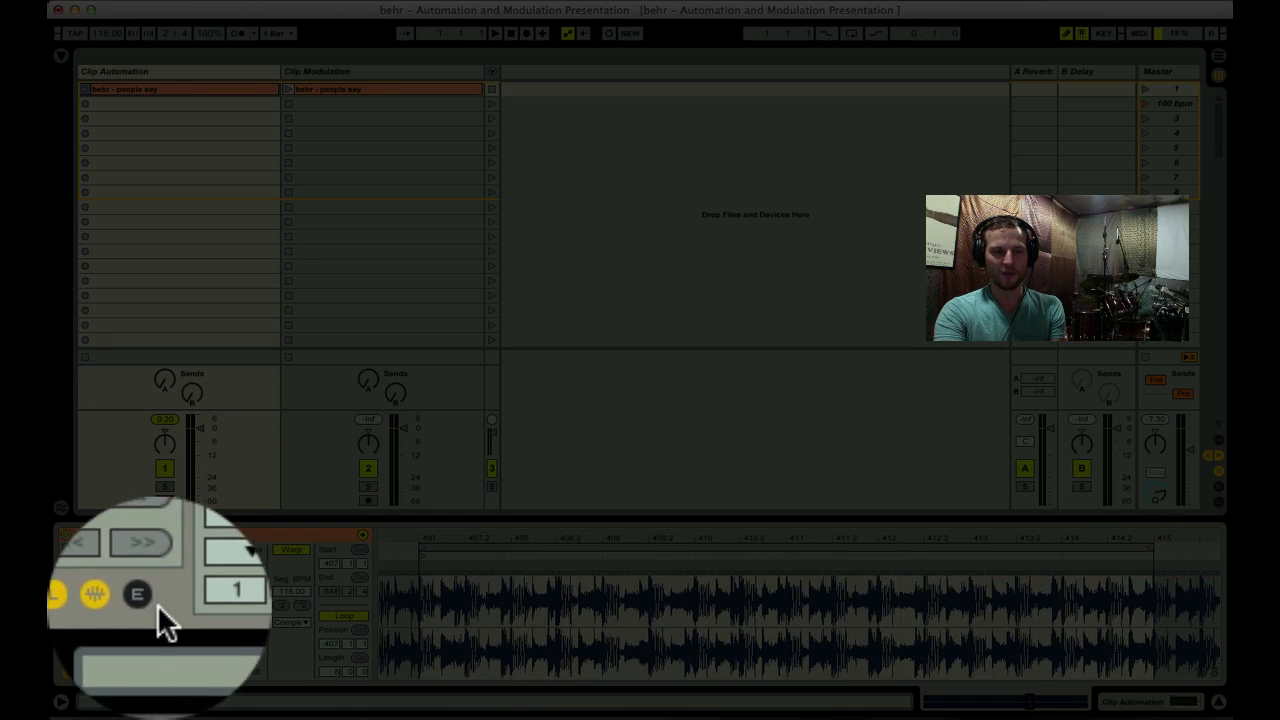
left_click(157, 606)
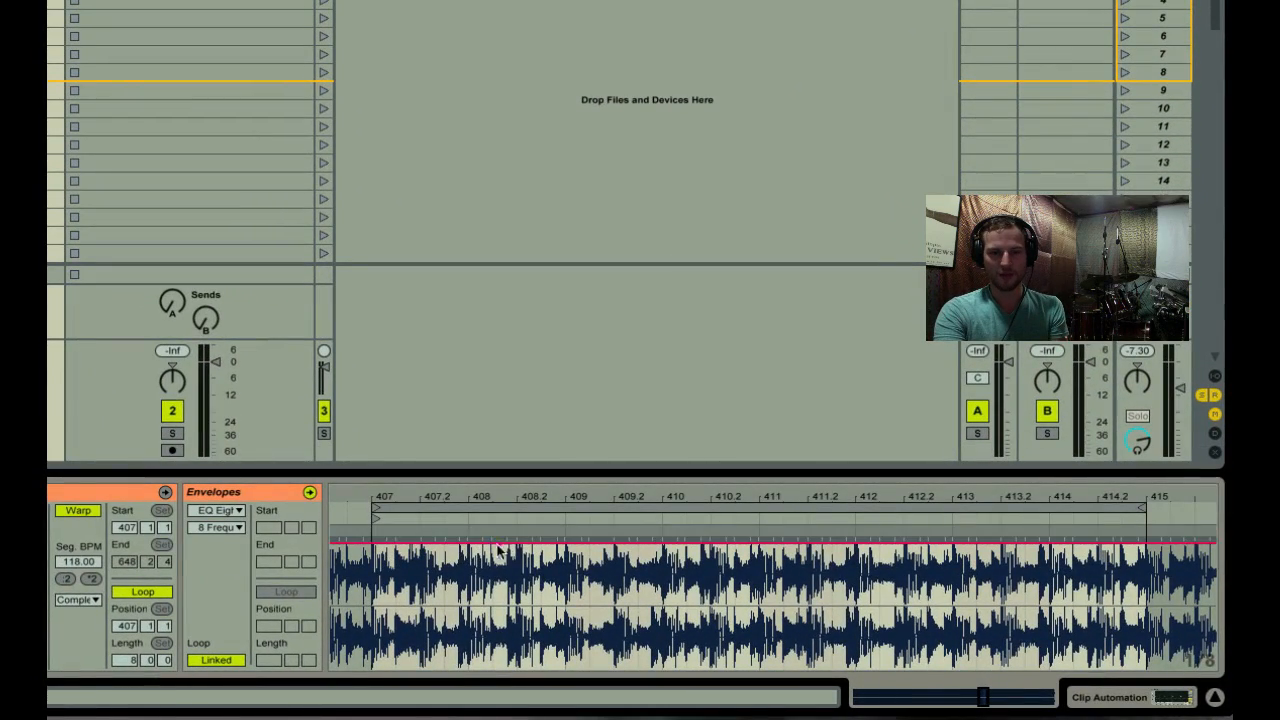
left_click(376, 541)
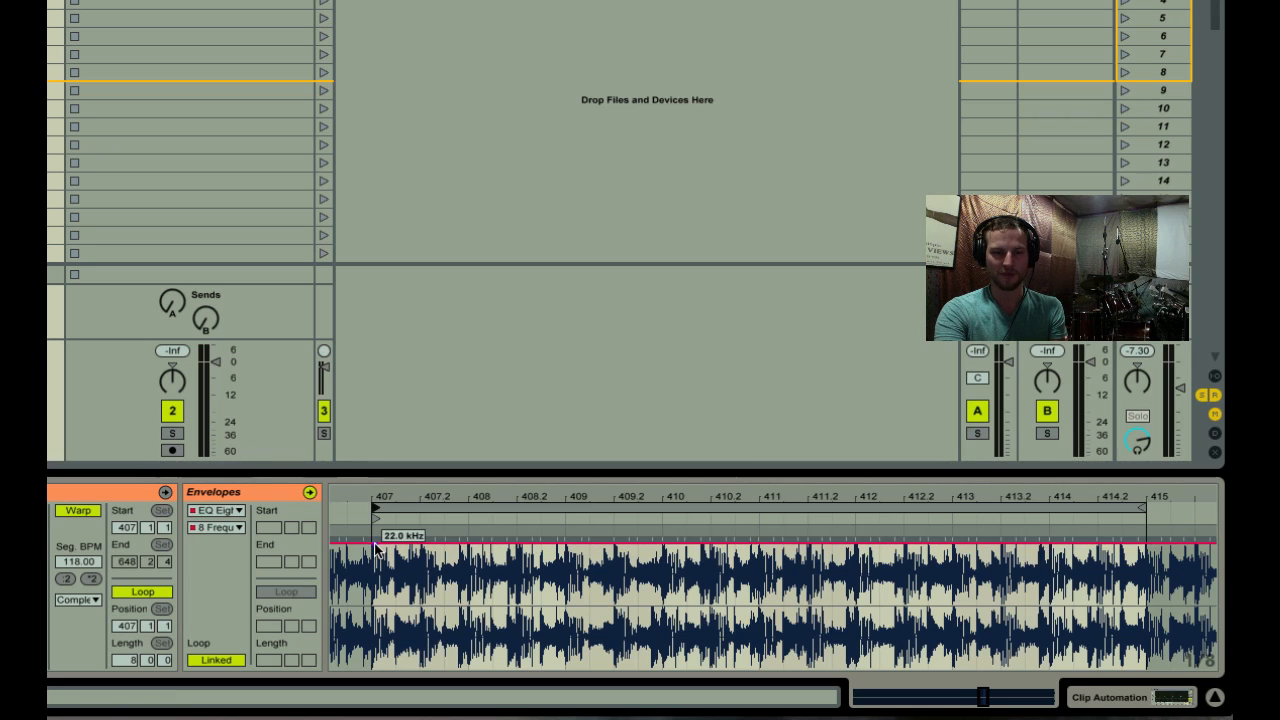
left_click(1146, 543)
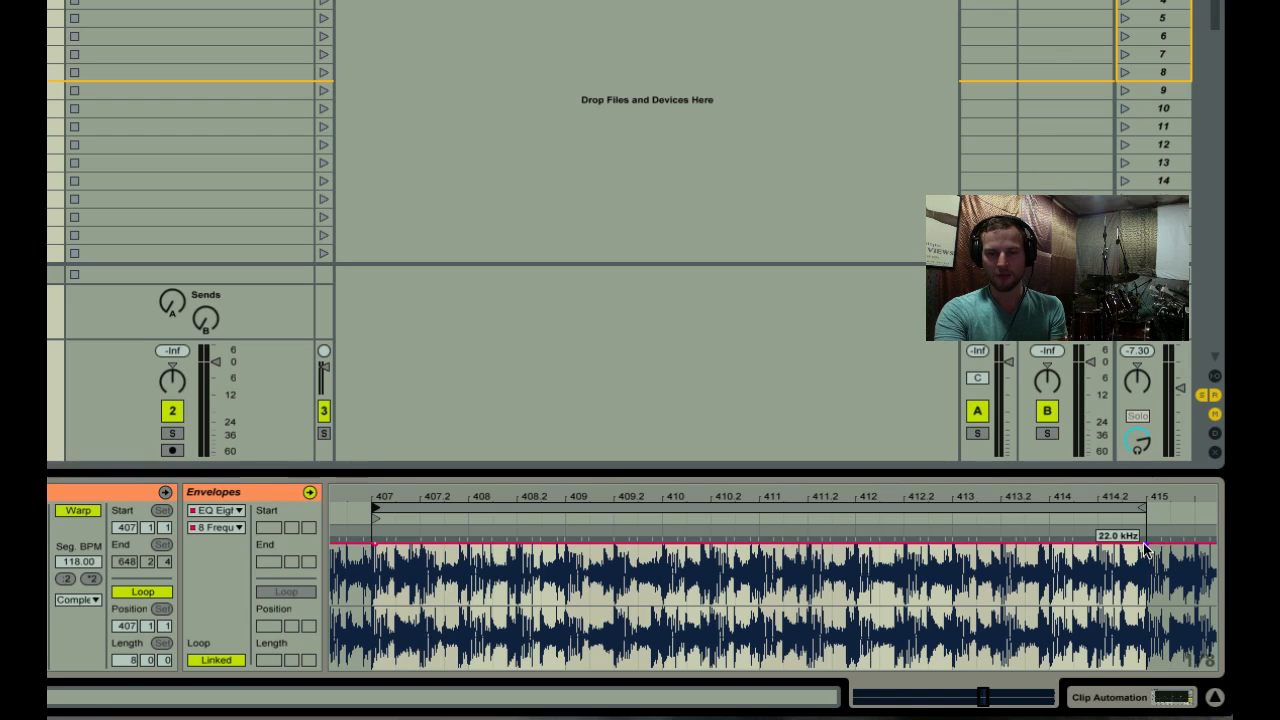
left_click_drag(1147, 550, 1147, 664)
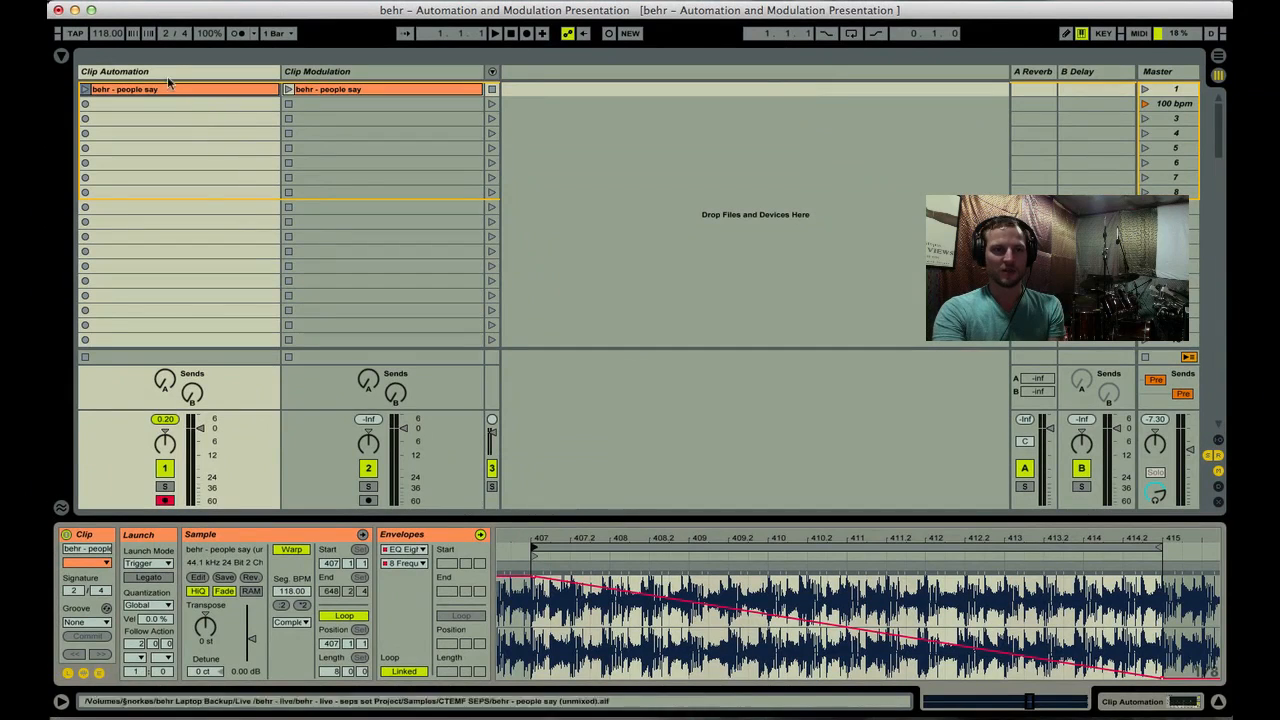
Play the Clip Automation clip with EQ Eight shown and override the automated filter 8 frequency by hand, ending at 69.3 Hz
left_click(158, 72)
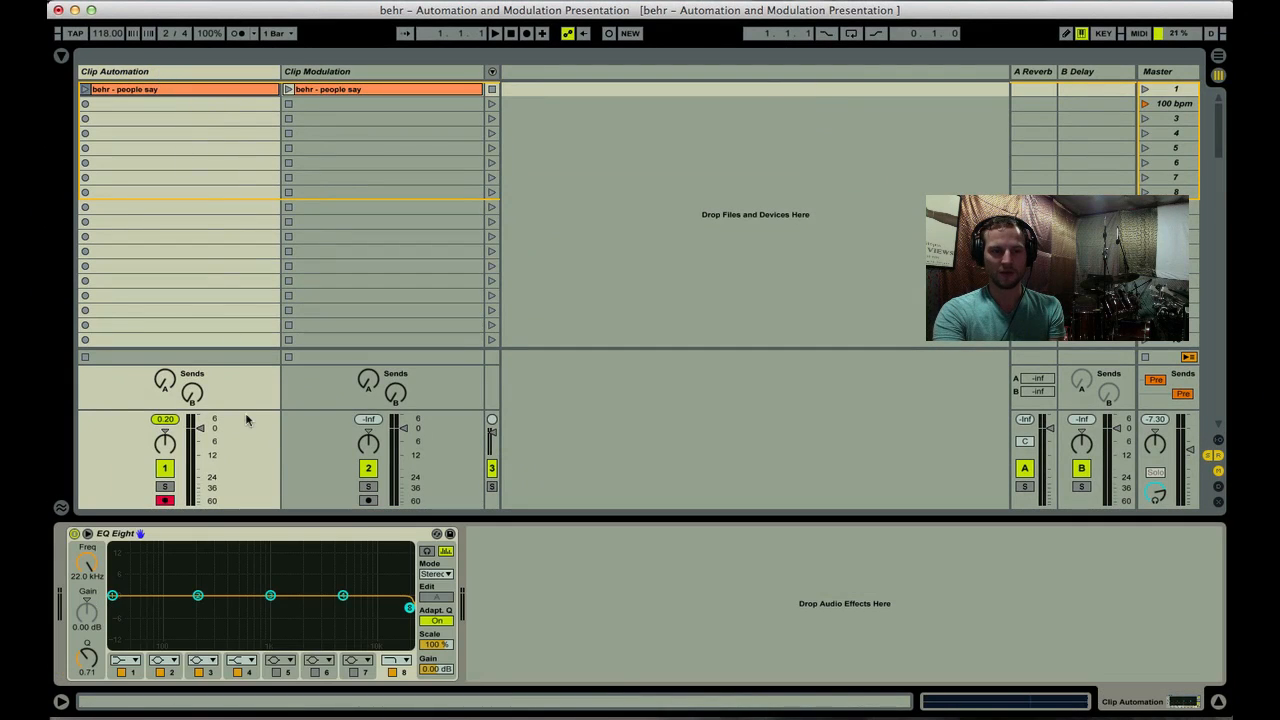
left_click(175, 537)
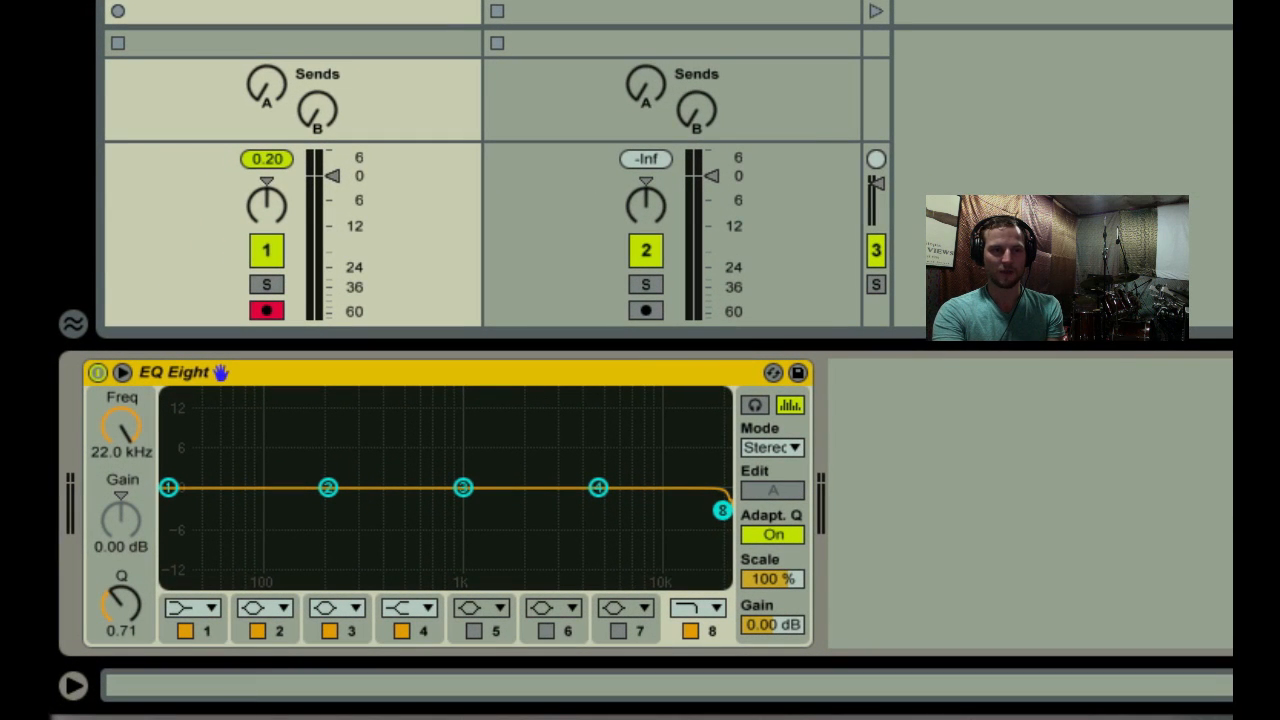
key("space")
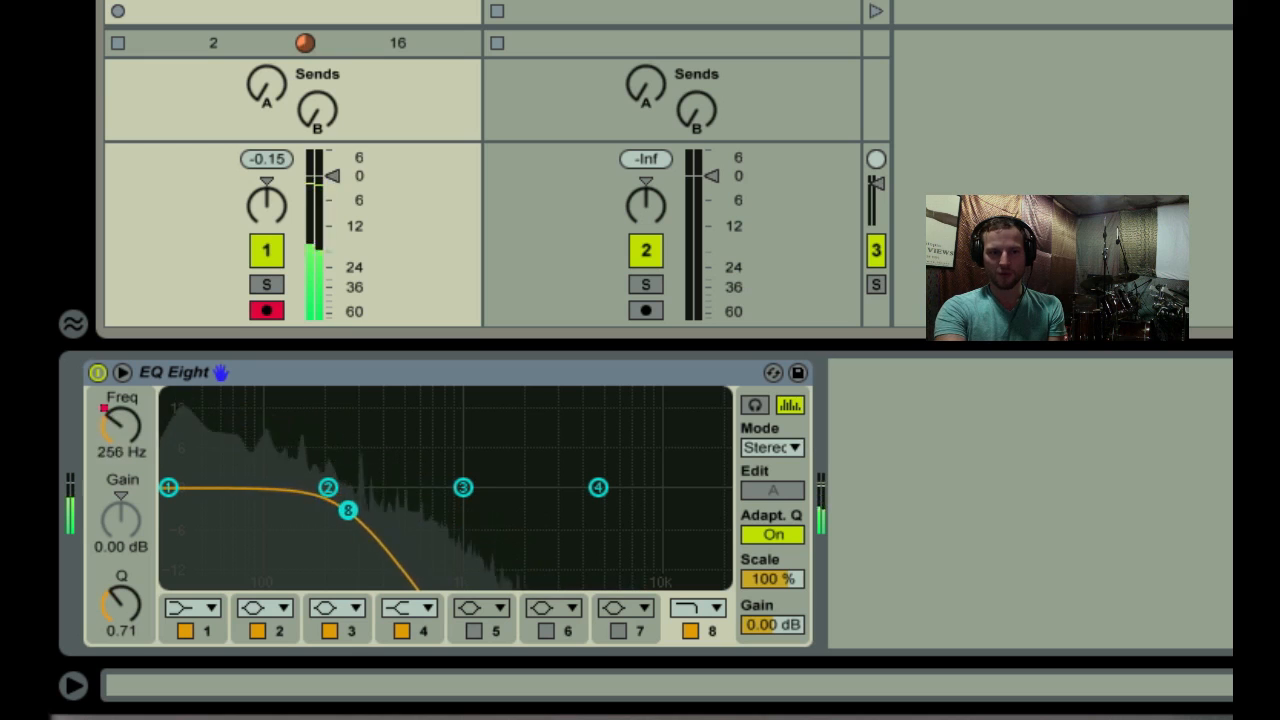
left_click(121, 423)
mouse_move(121, 426)
left_mouse_down()
mouse_move(121, 402)
mouse_move(121, 415)
left_mouse_up()
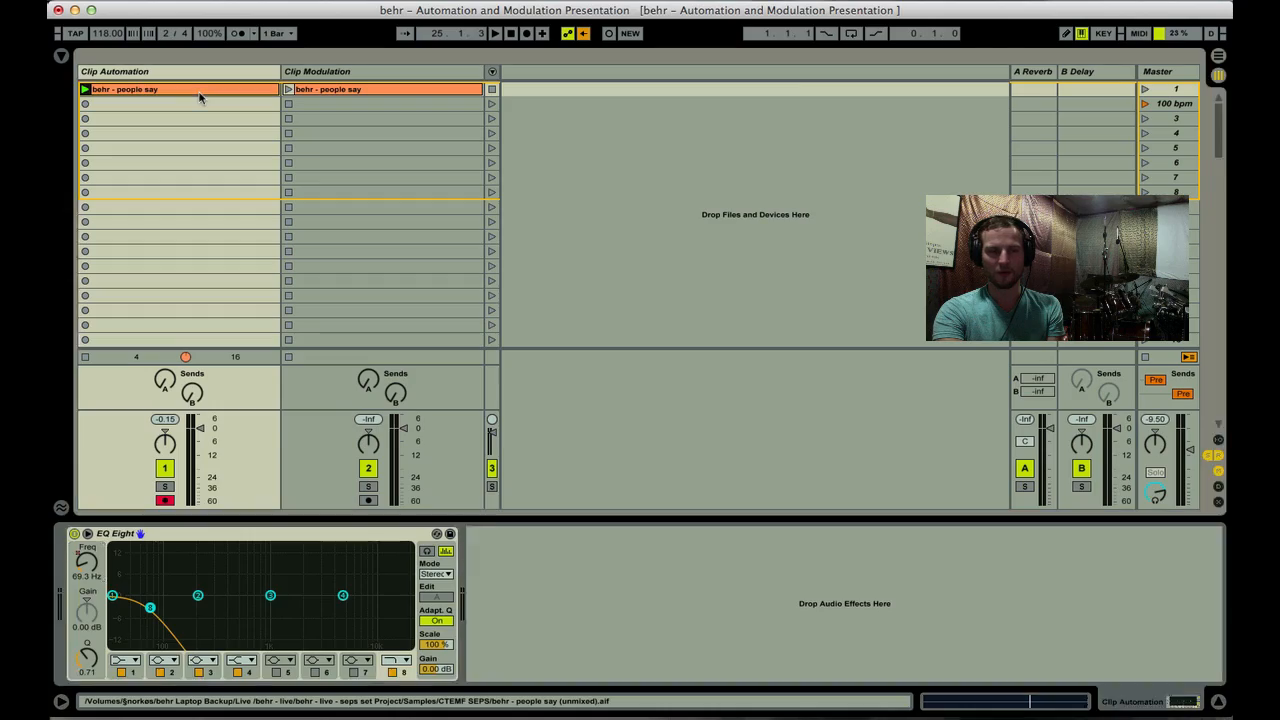
Examine the overridden frequency envelope in the Clip Automation clip and the matching frequency control in EQ Eight
left_click(199, 94)
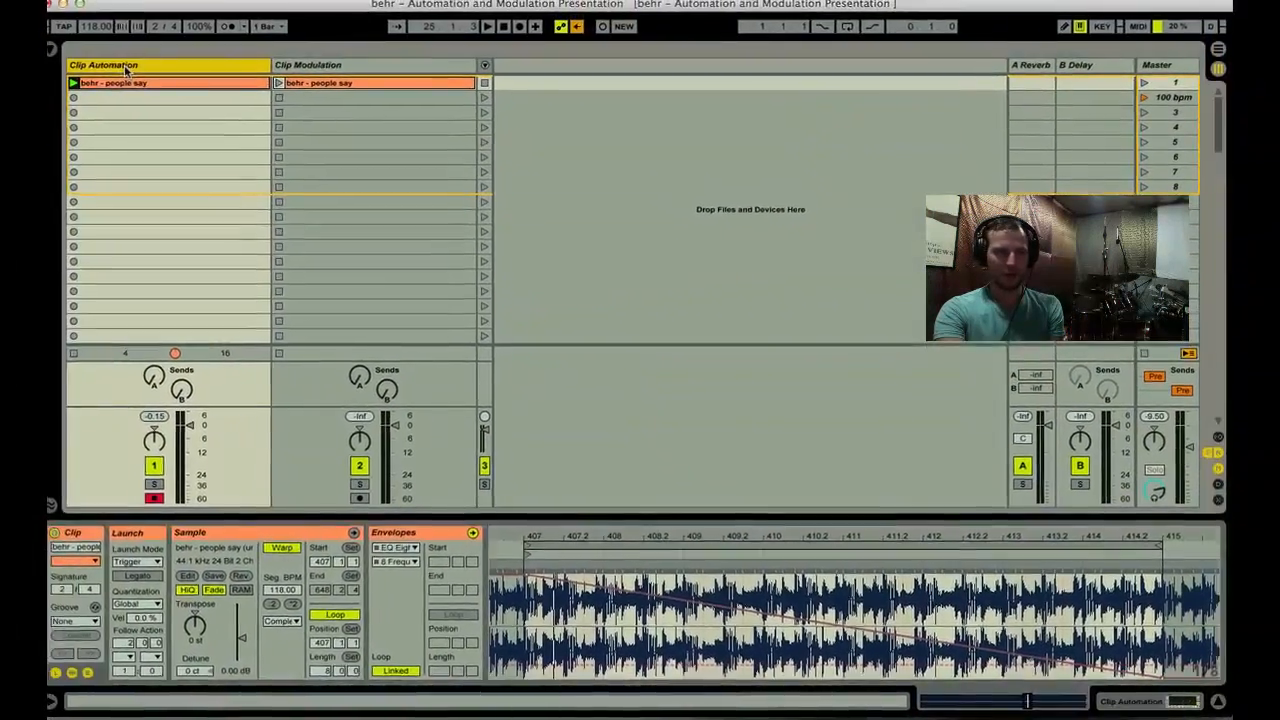
left_click(125, 70)
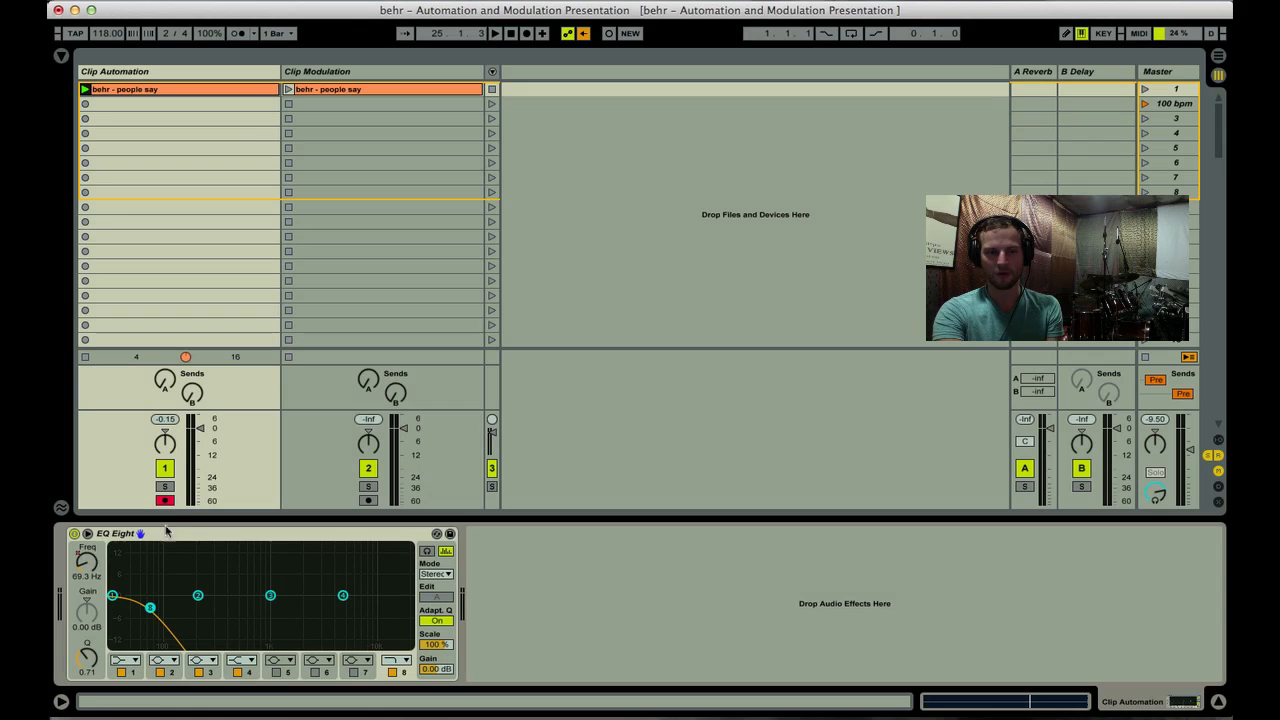
left_click(169, 536)
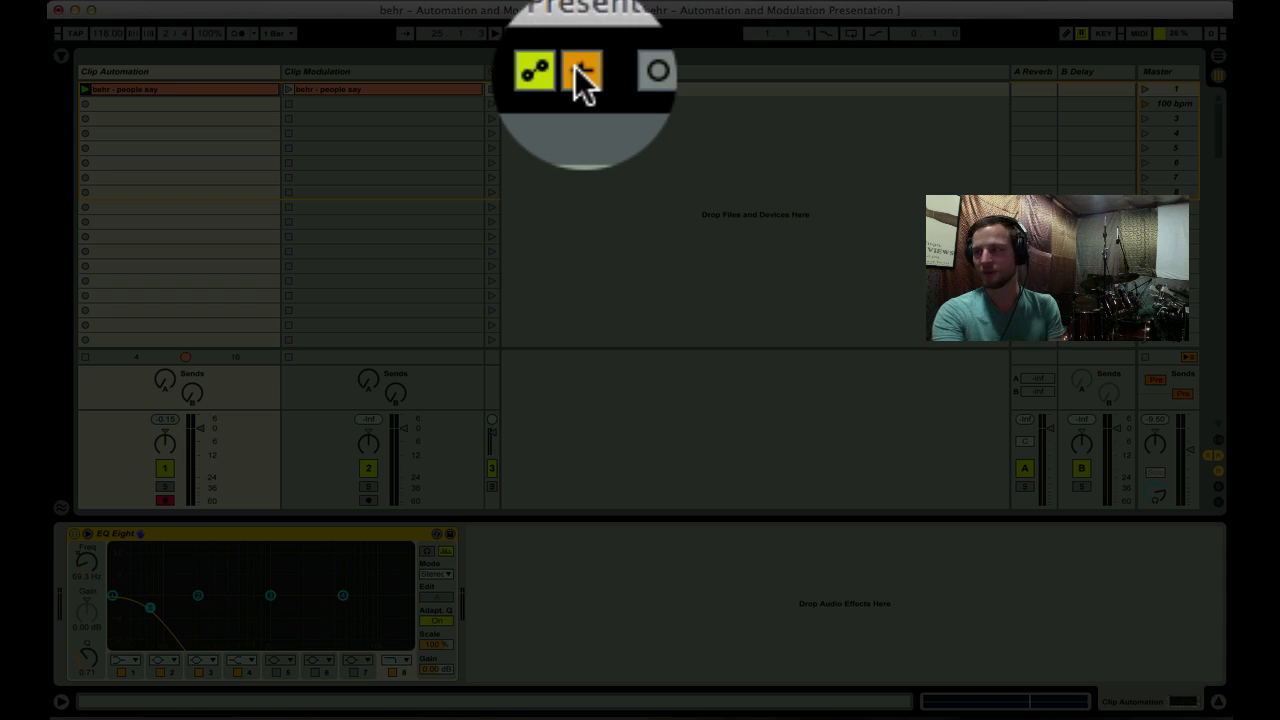
Play the clip, re-enable the overridden filter frequency automation, and repeat this with the clip's envelope shown
key("space")
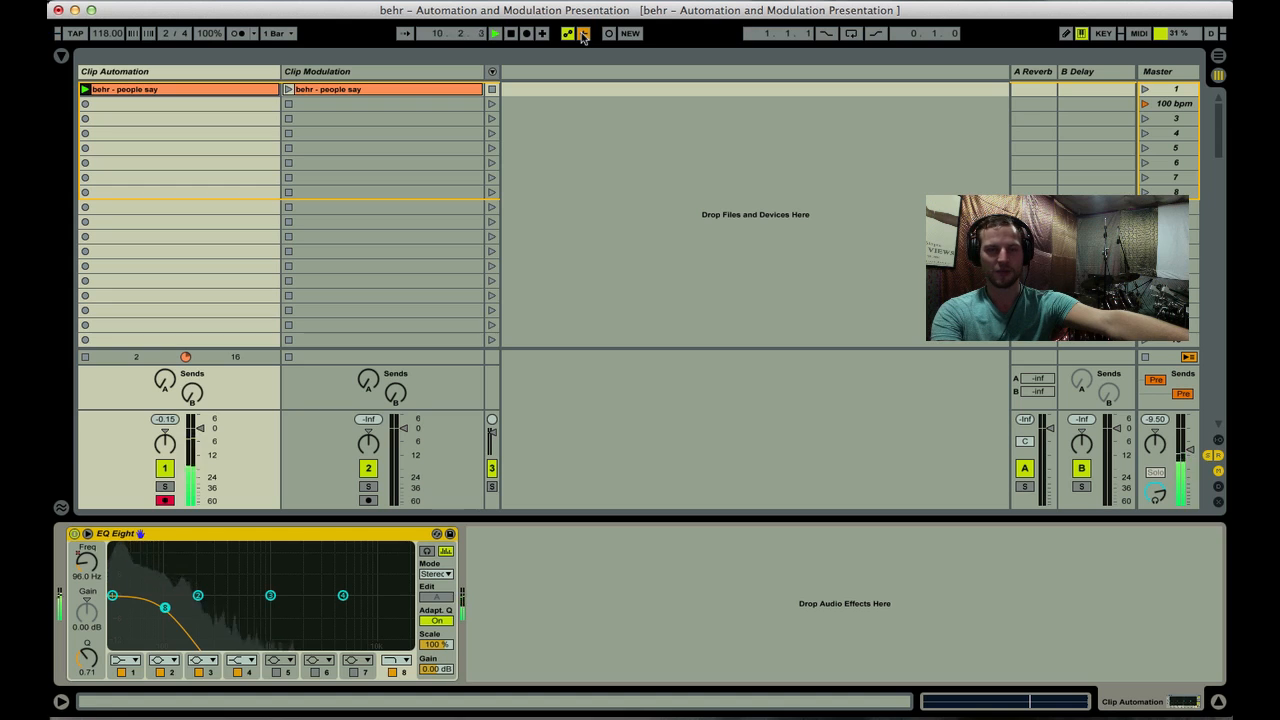
left_click(583, 34)
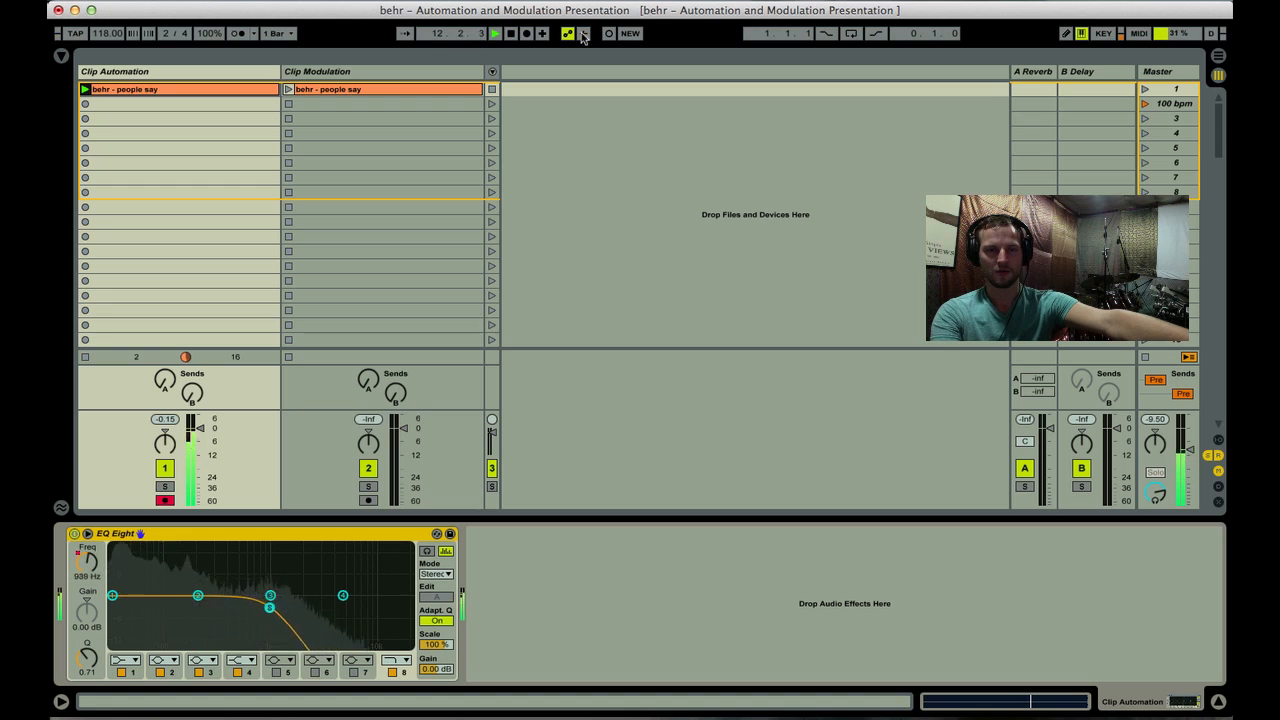
left_click(245, 91)
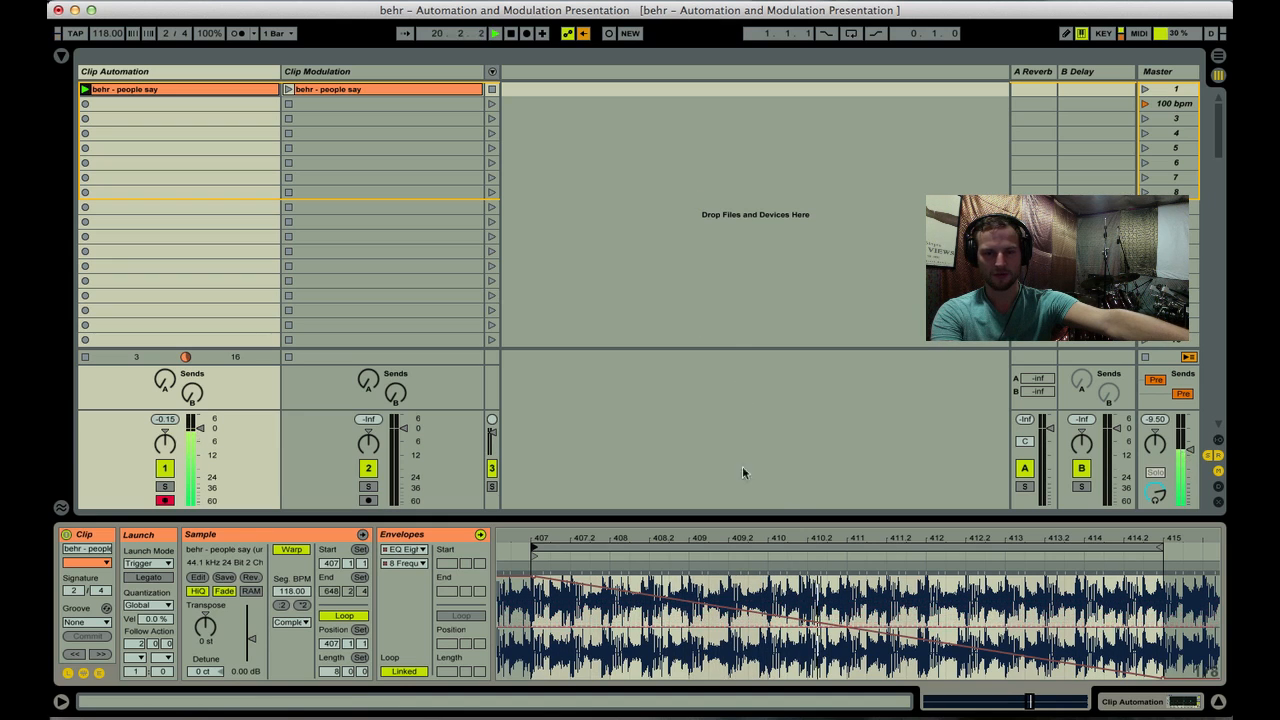
left_click(584, 34)
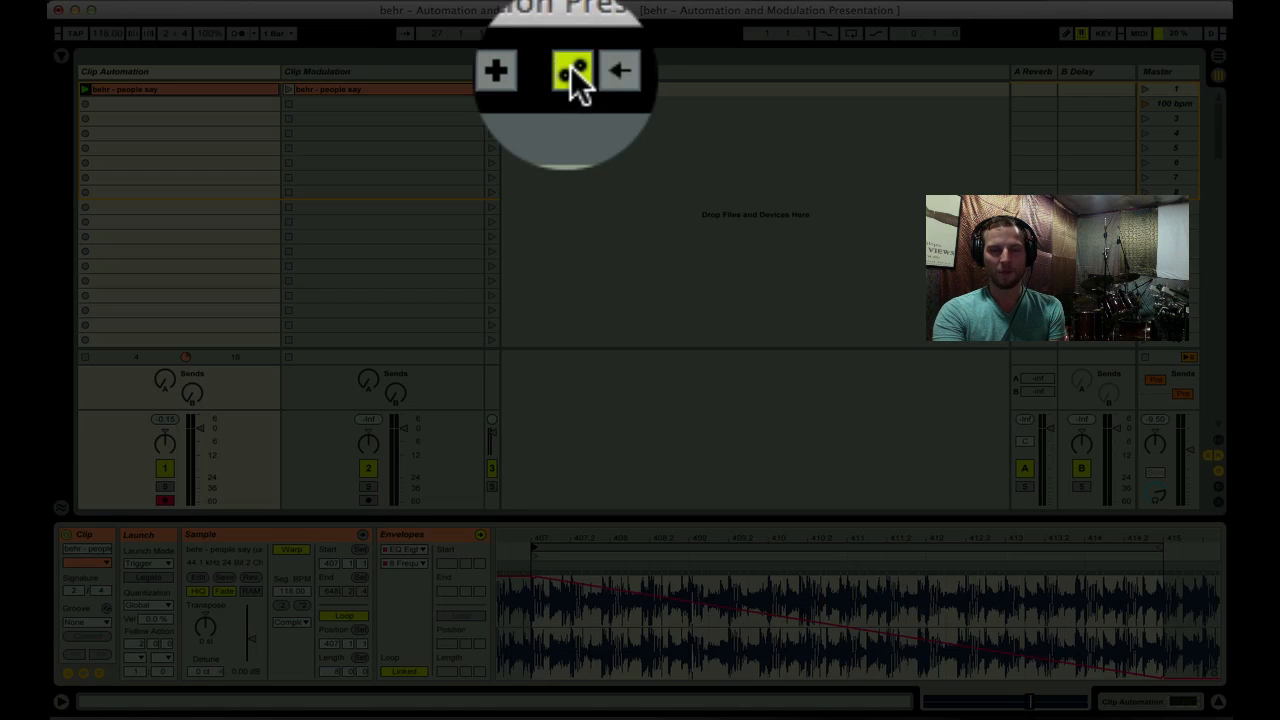
Record wave-shaped filter 8 frequency automation over the clip's straight ramp between 407 and 415 during playback
left_click(567, 33)
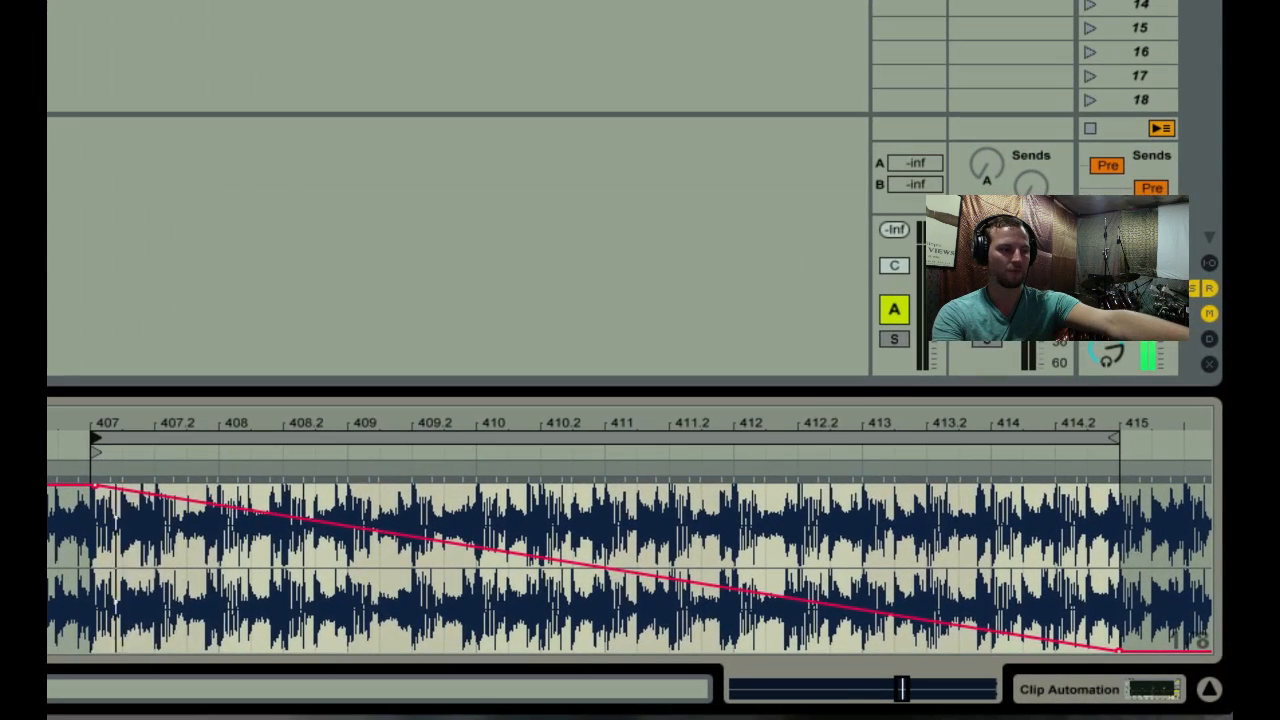
mouse_move(212, 505)
left_mouse_down()
mouse_move(428, 562)
mouse_move(492, 567)
mouse_move(568, 545)
left_mouse_up()
mouse_move(575, 560)
left_mouse_down()
mouse_move(671, 605)
mouse_move(808, 553)
mouse_move(940, 597)
mouse_move(998, 582)
left_mouse_up()
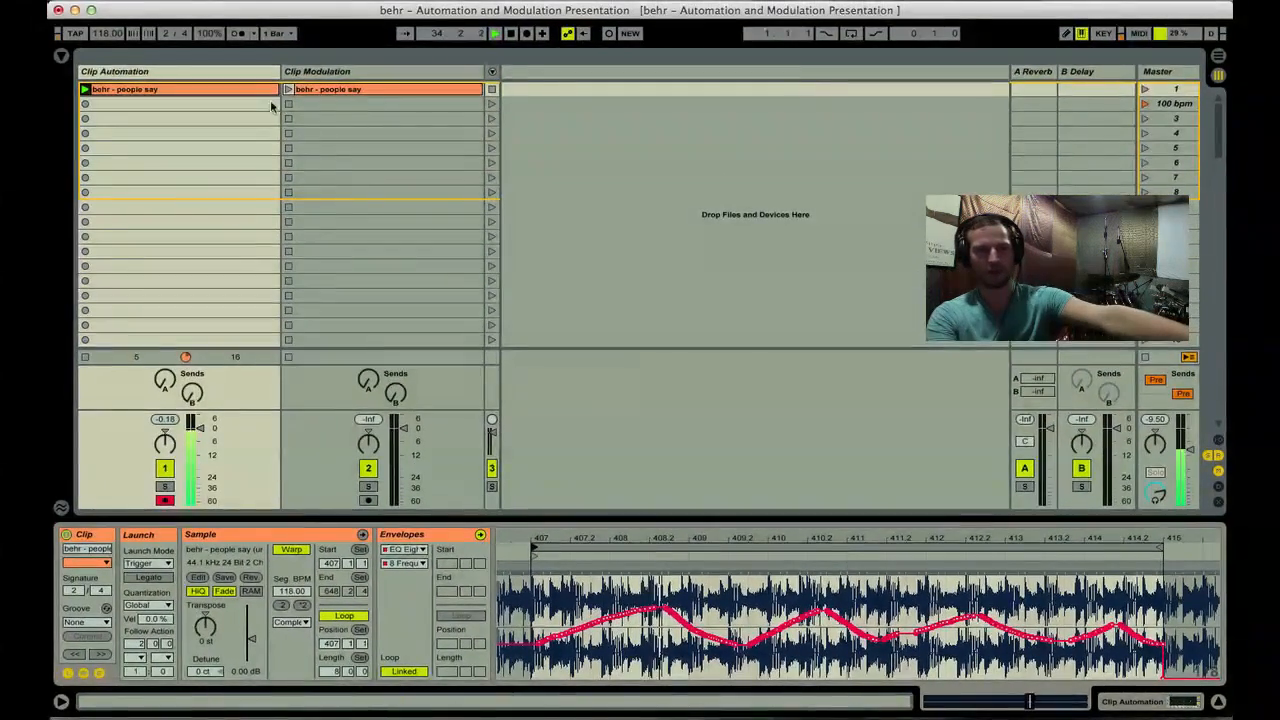
Show EQ Eight on the Clip Automation track, re-enable its overridden filter 8 frequency automation, and return to the clip's envelope
double_click(234, 74)
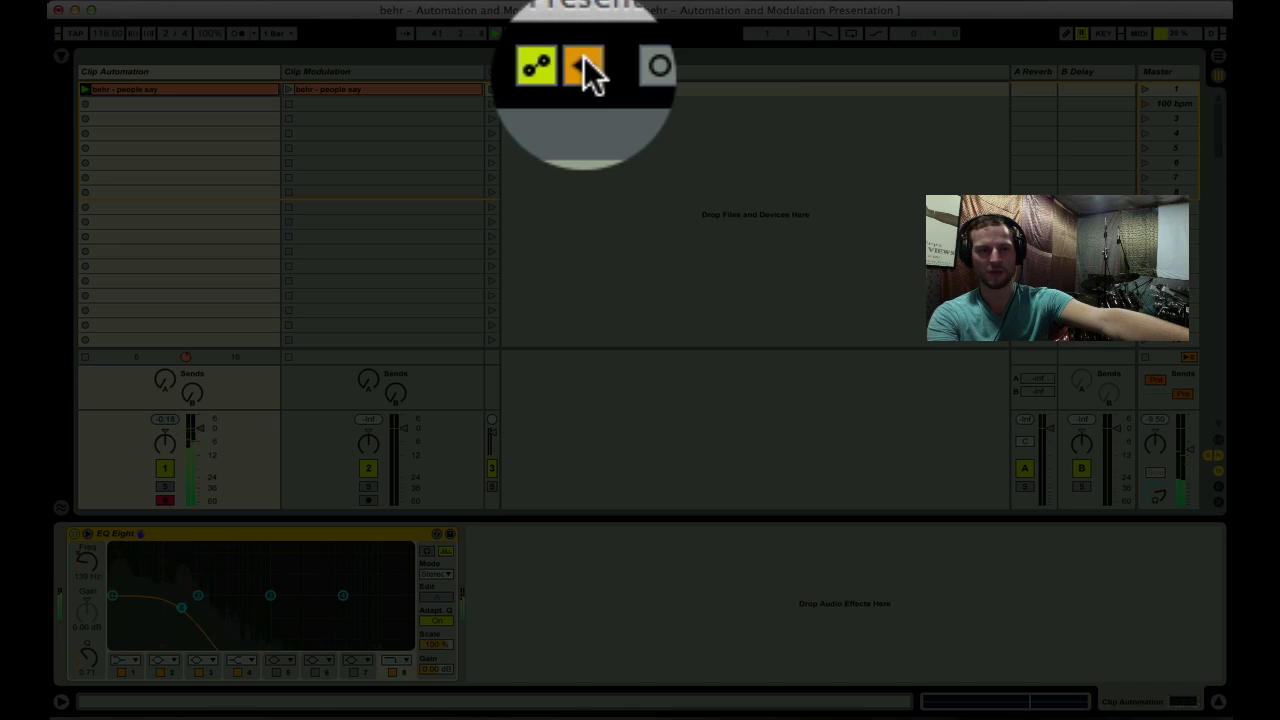
left_click(584, 58)
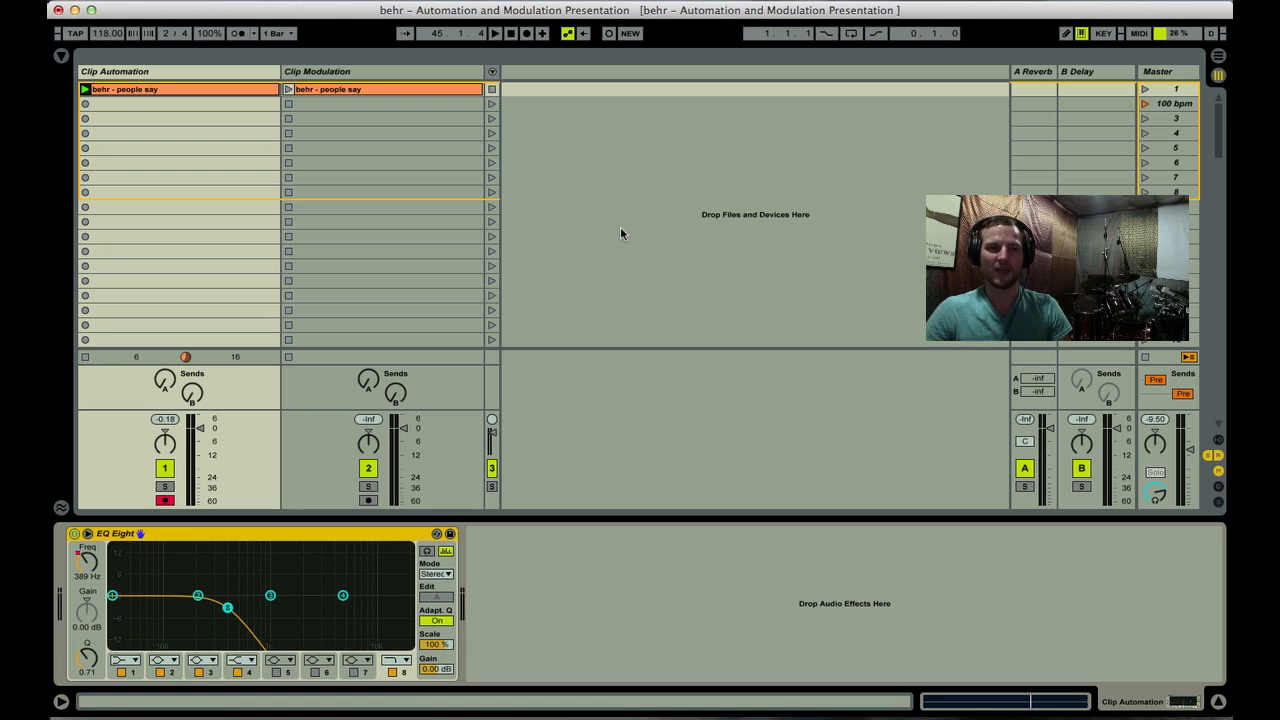
left_click(206, 91)
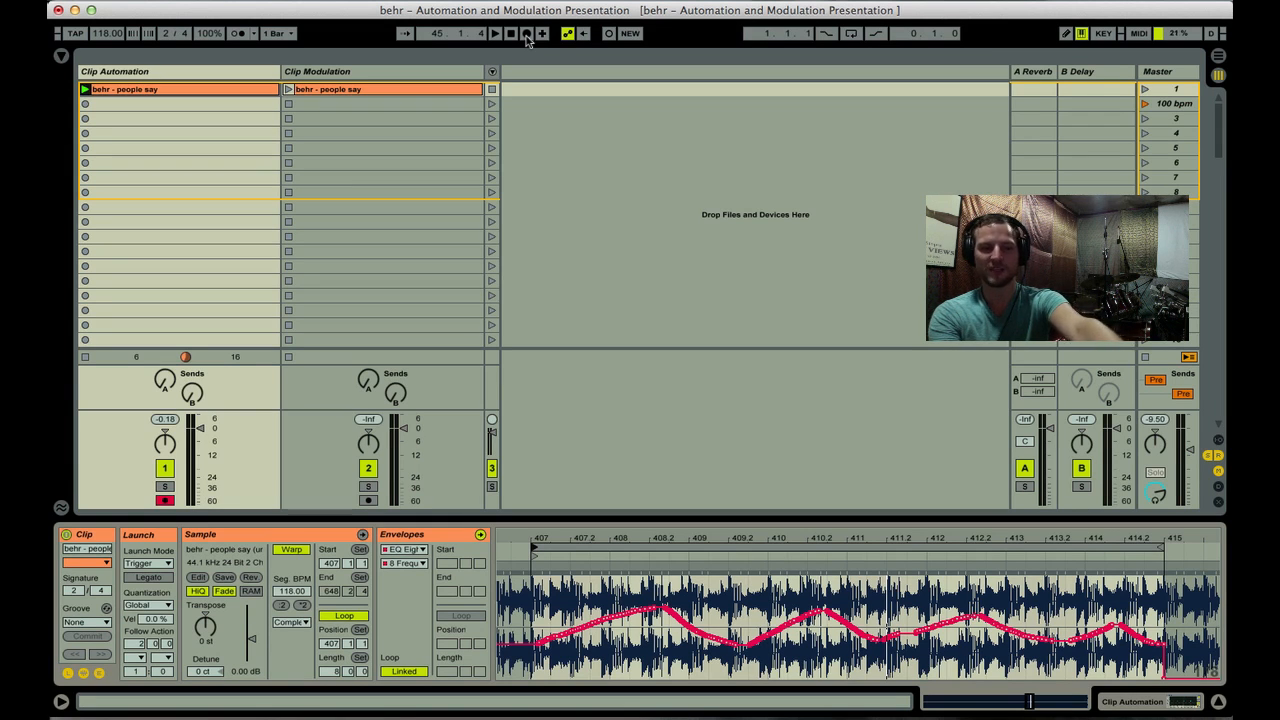
Record the playing Clip Automation clip into the Arrangement from bar 1 to bar 41, overriding and re-enabling its filter 8 frequency automation along the way
key("Tab")
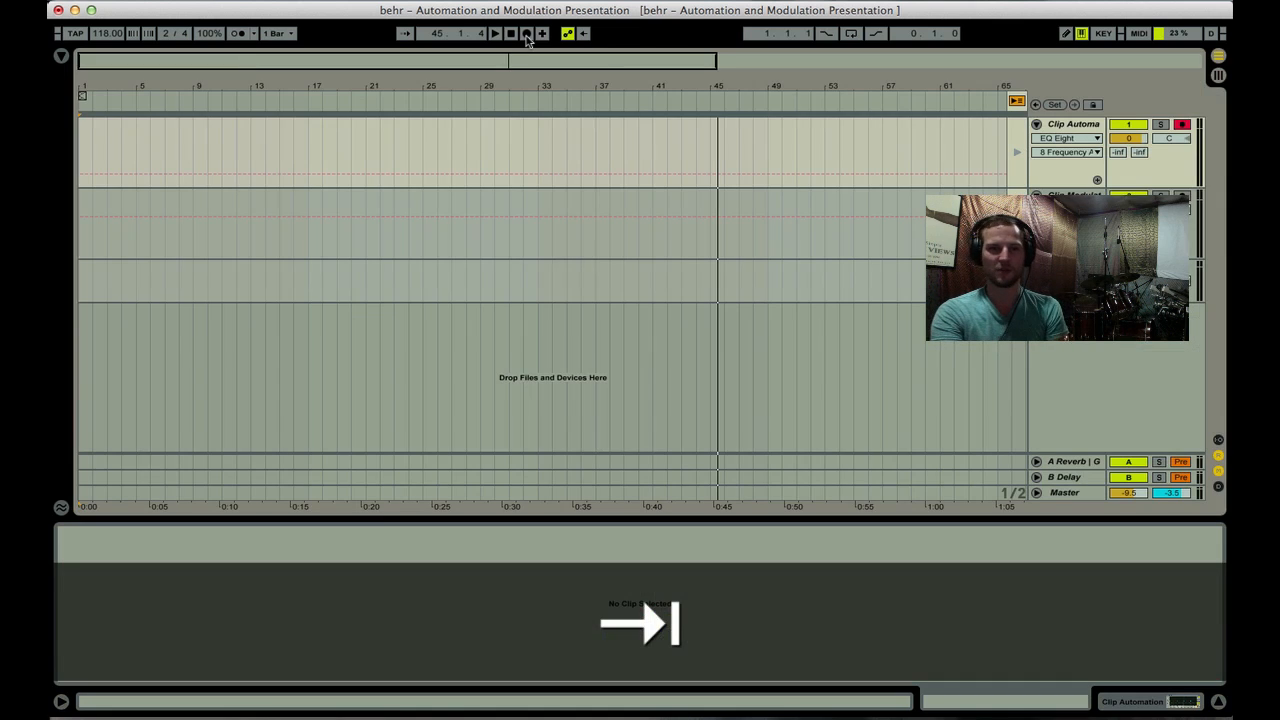
left_click(82, 136)
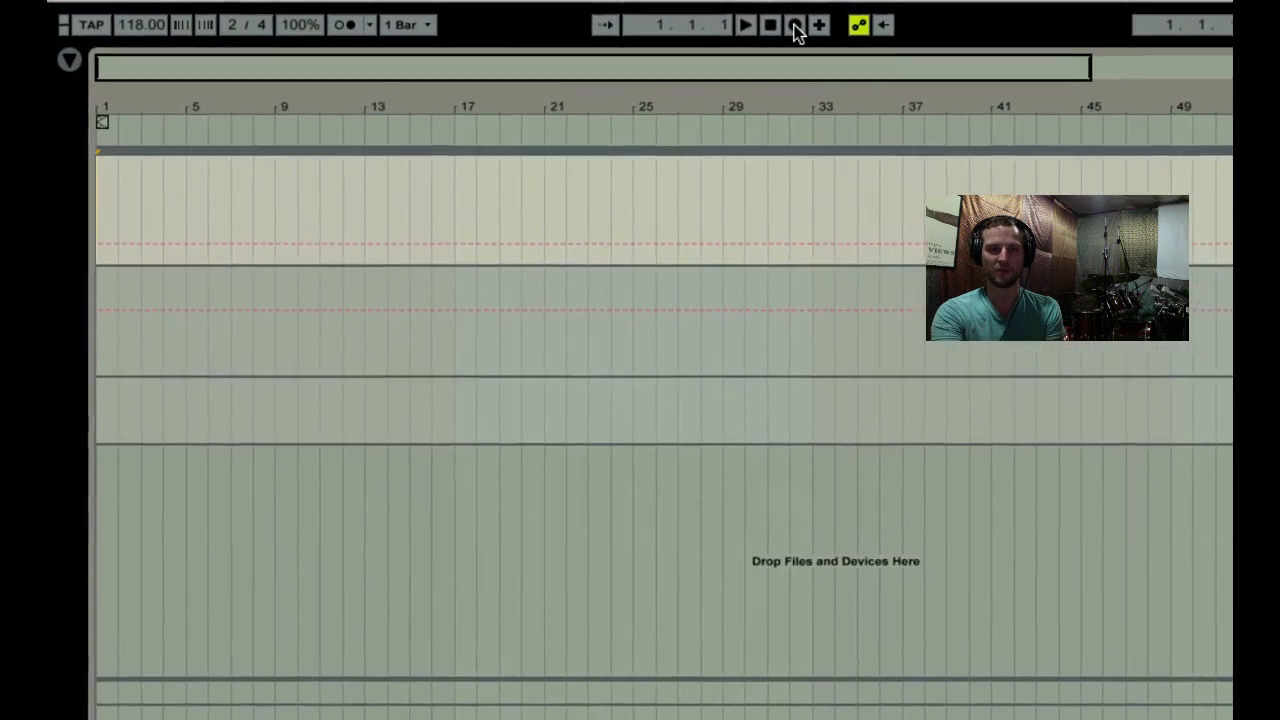
left_click(694, 28)
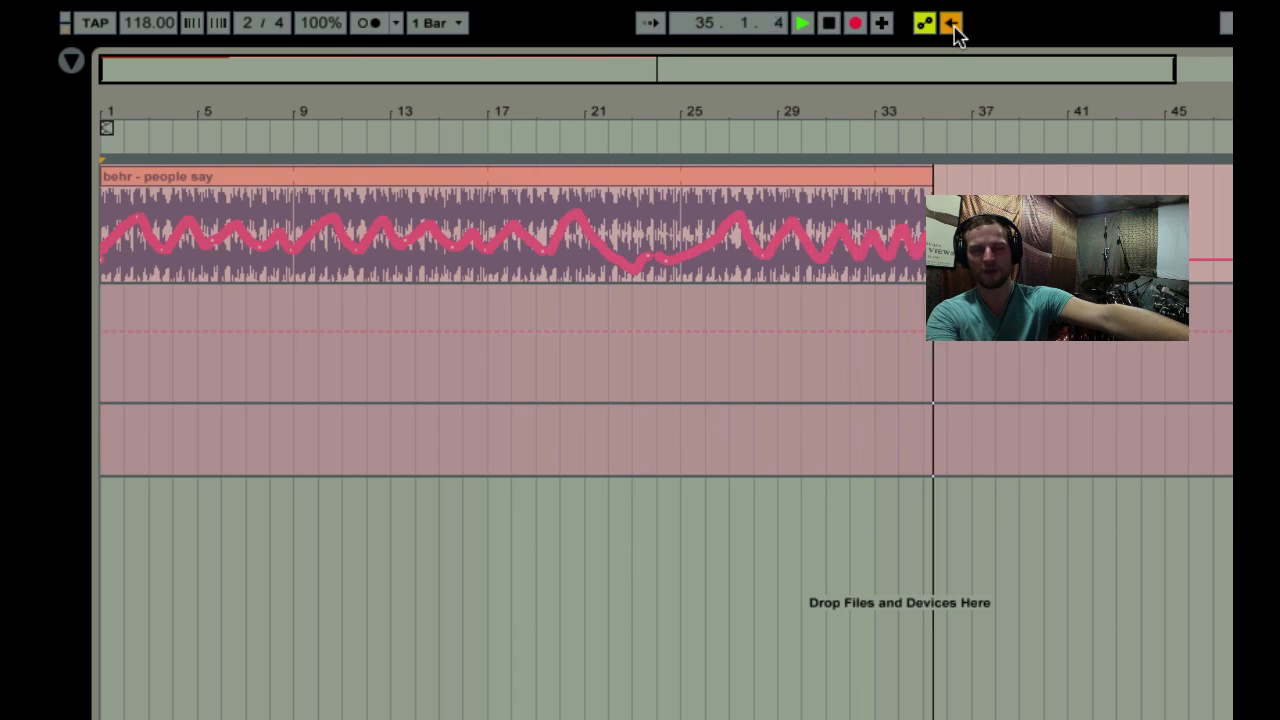
left_click(952, 24)
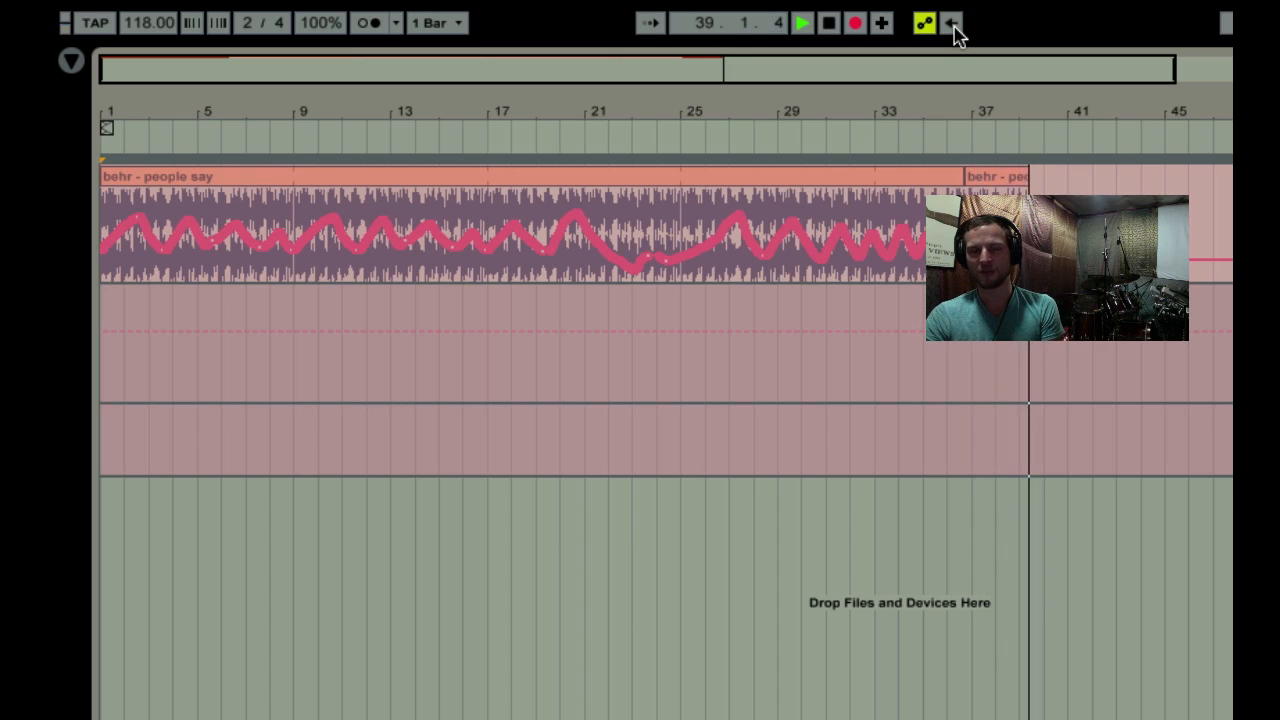
key("space")
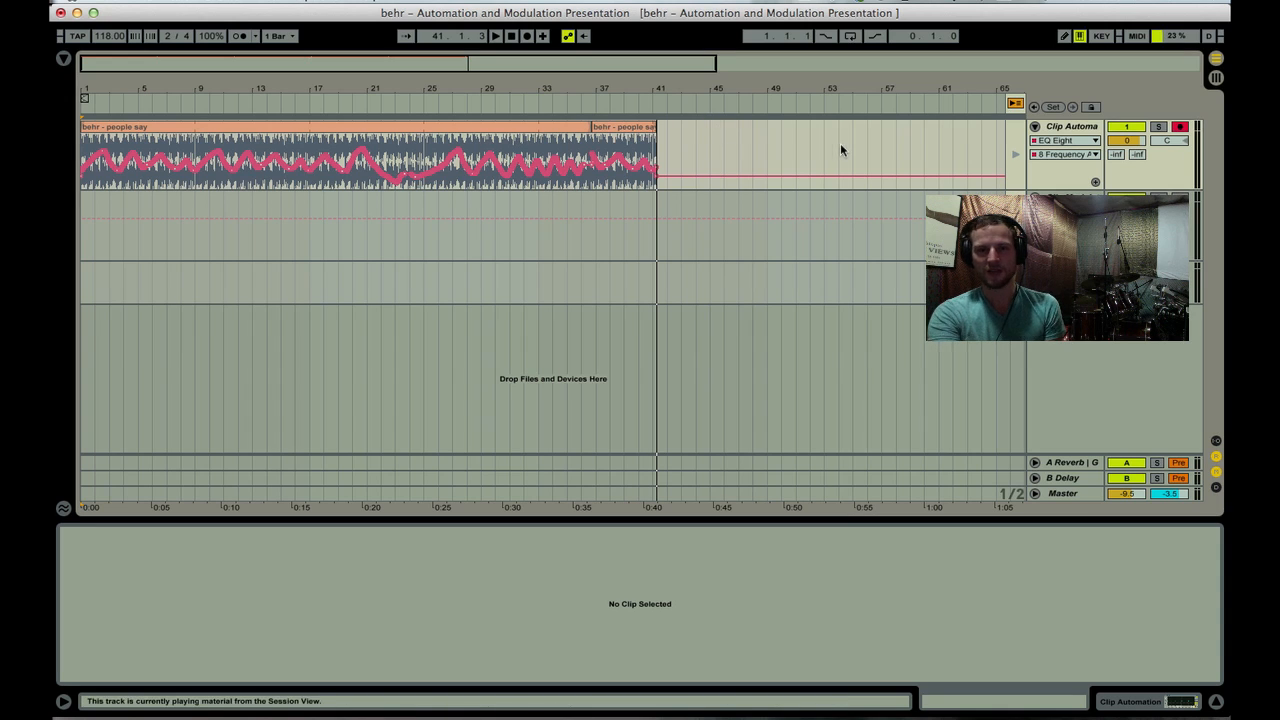
Compare the Session clip's envelope with the recorded Arrangement track and switch playback back to the Arrangement
key("Tab")
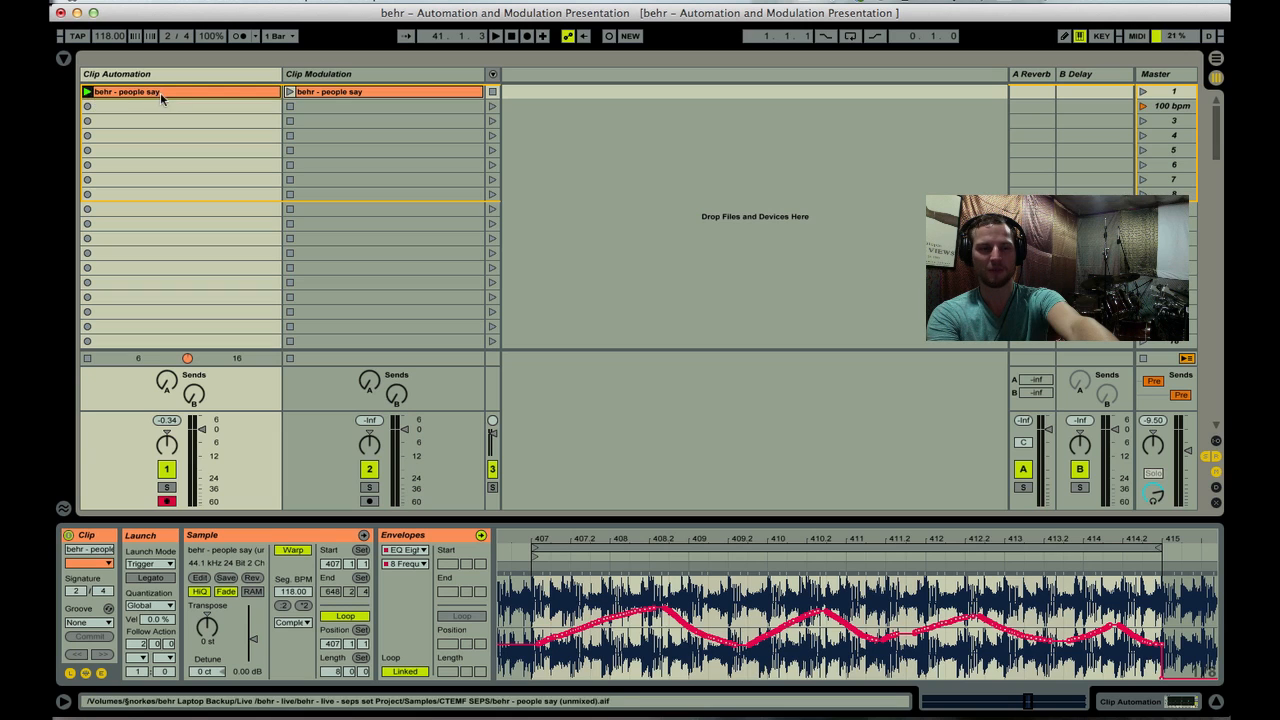
key("Tab")
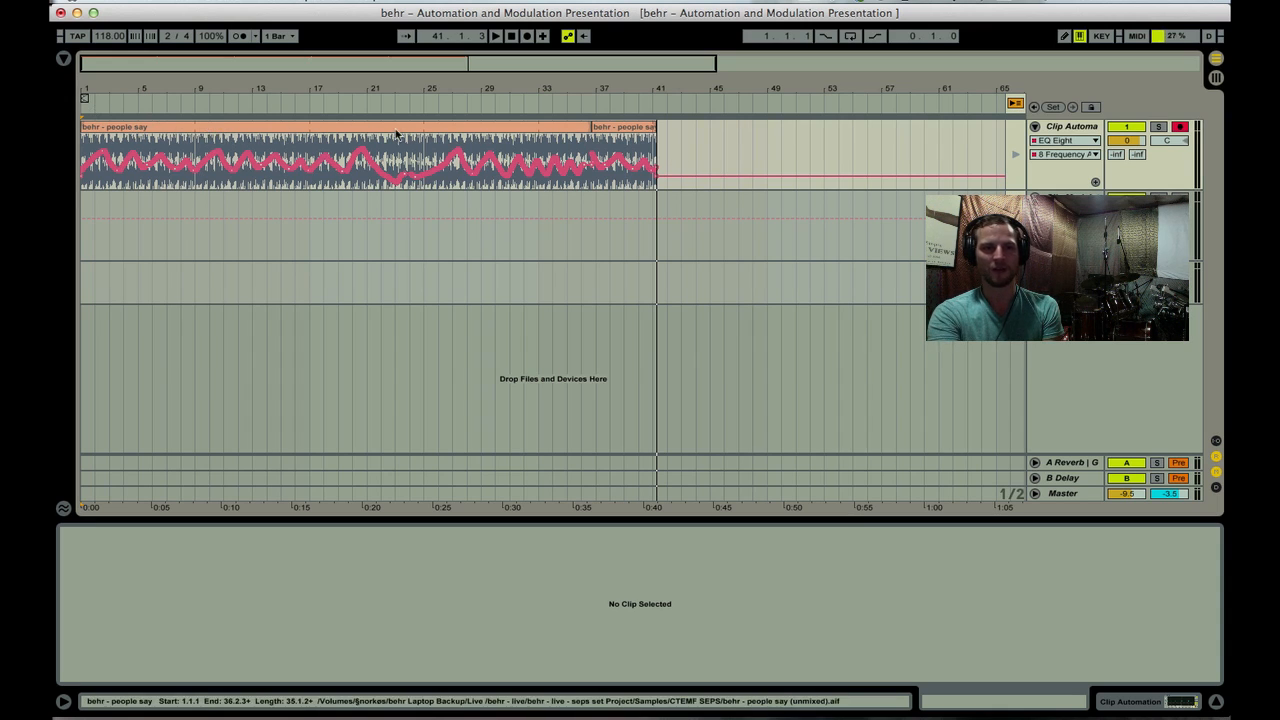
left_click(1015, 105)
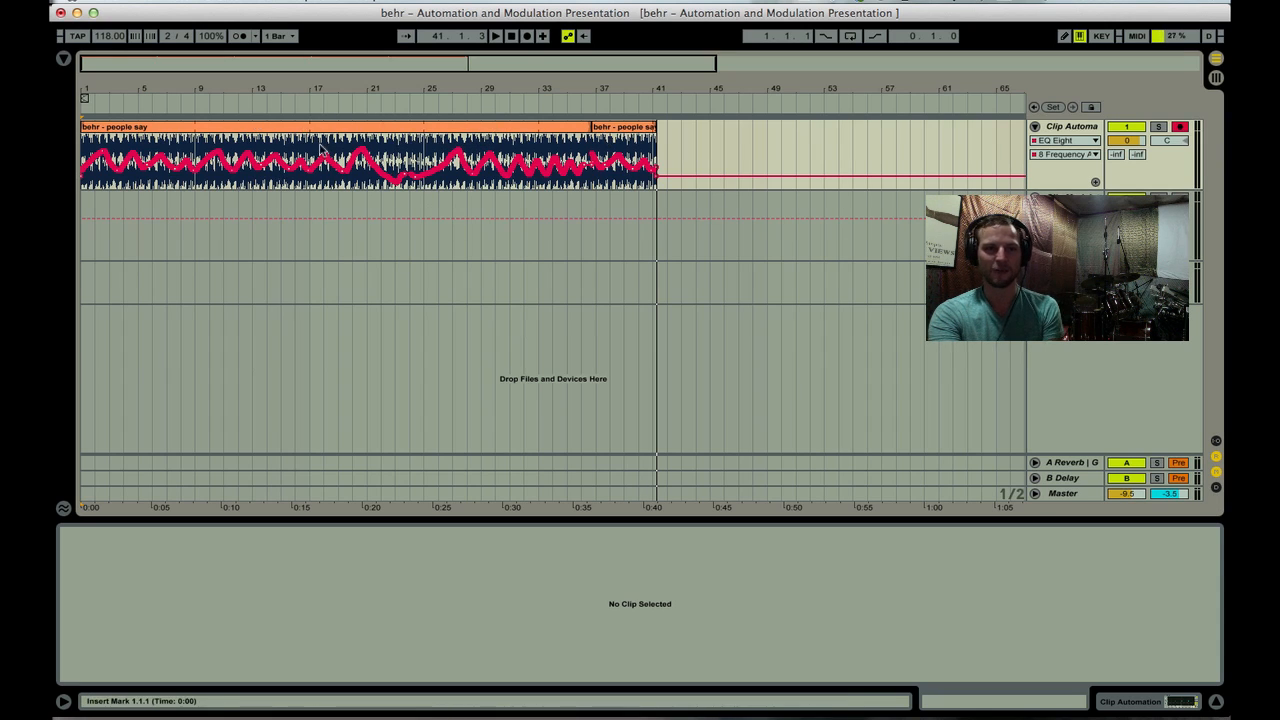
Examine the frequency envelope of the Session clip against the clip envelopes of both recorded Arrangement clips
key("Tab")
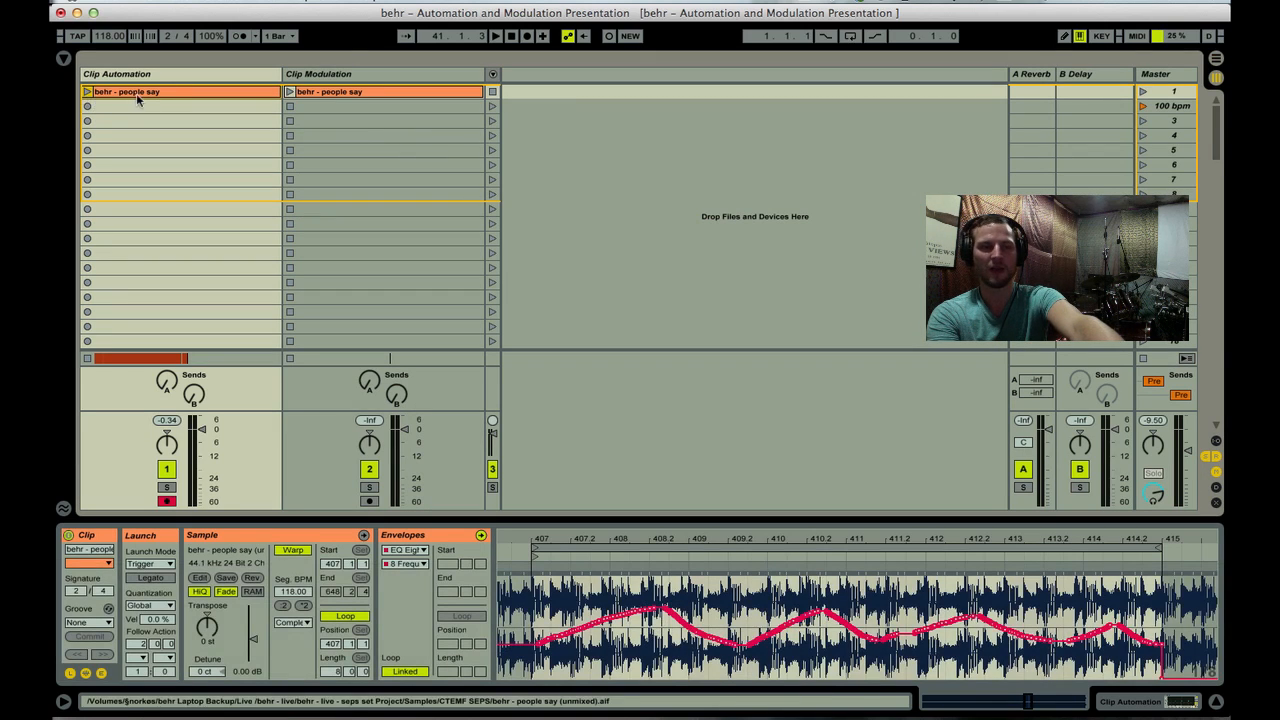
key("Tab")
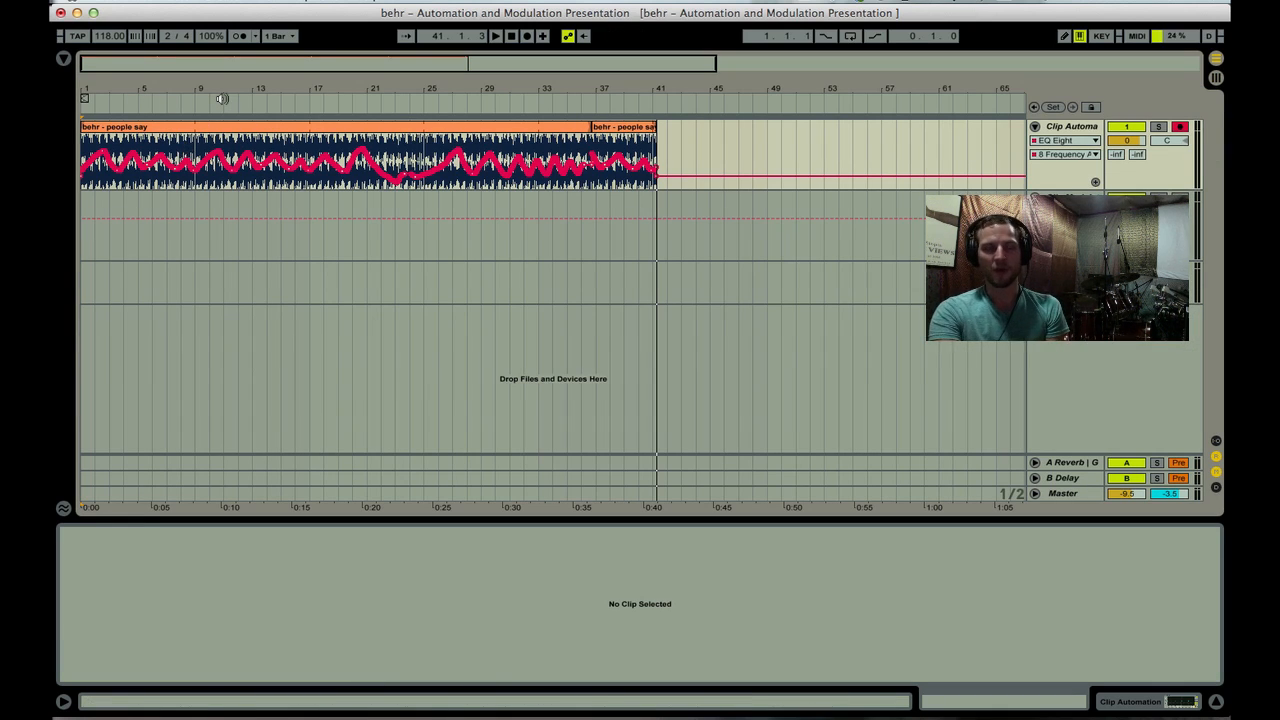
left_click(325, 130)
left_click(613, 128)
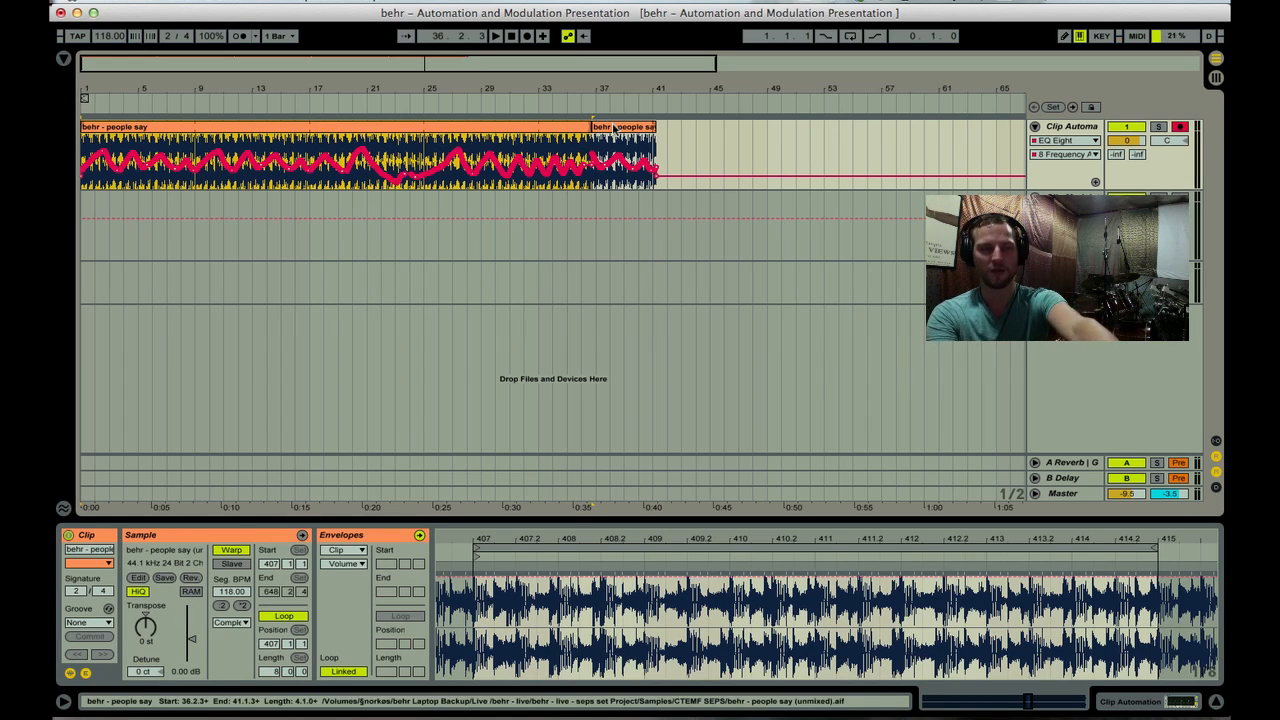
key("Tab")
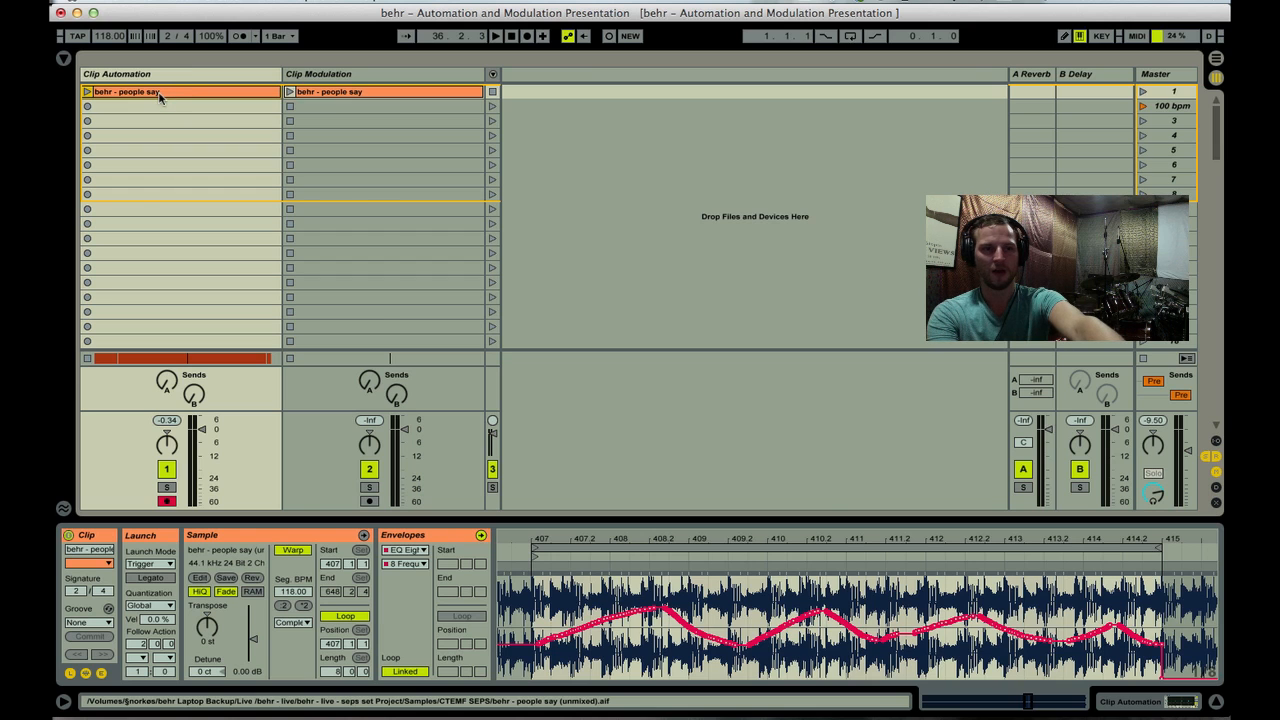
key("Tab")
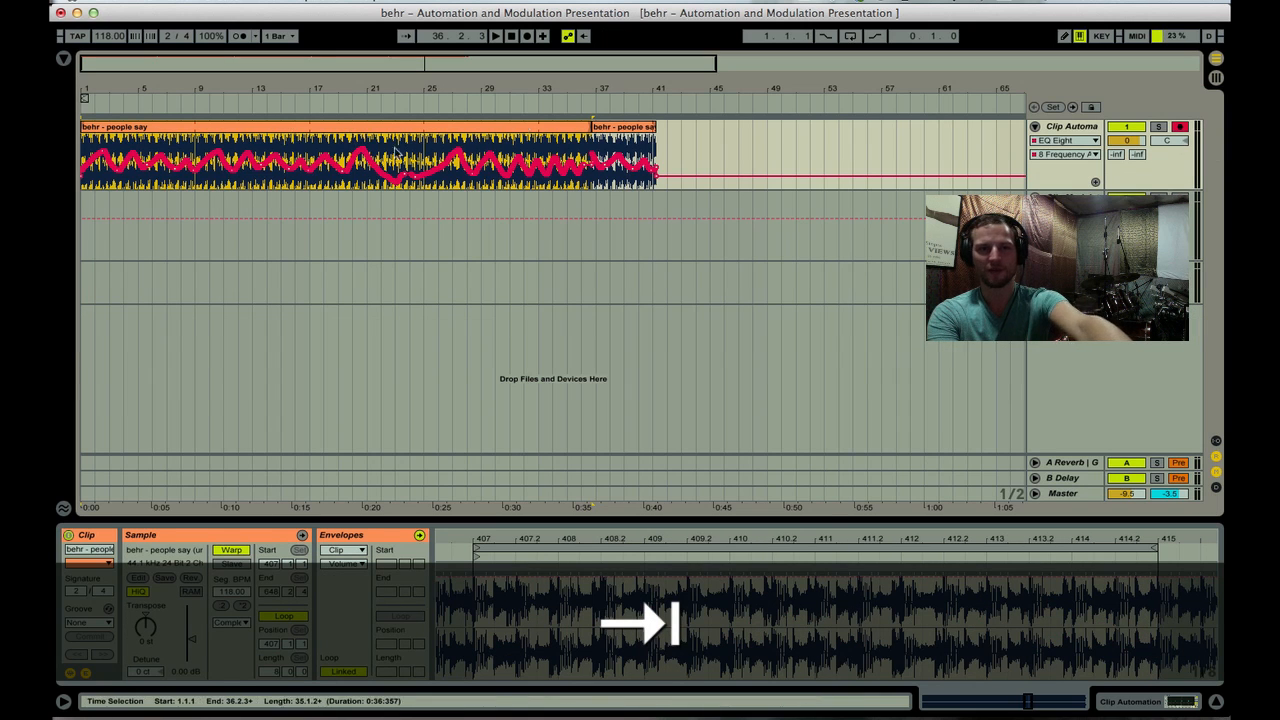
left_click(711, 149)
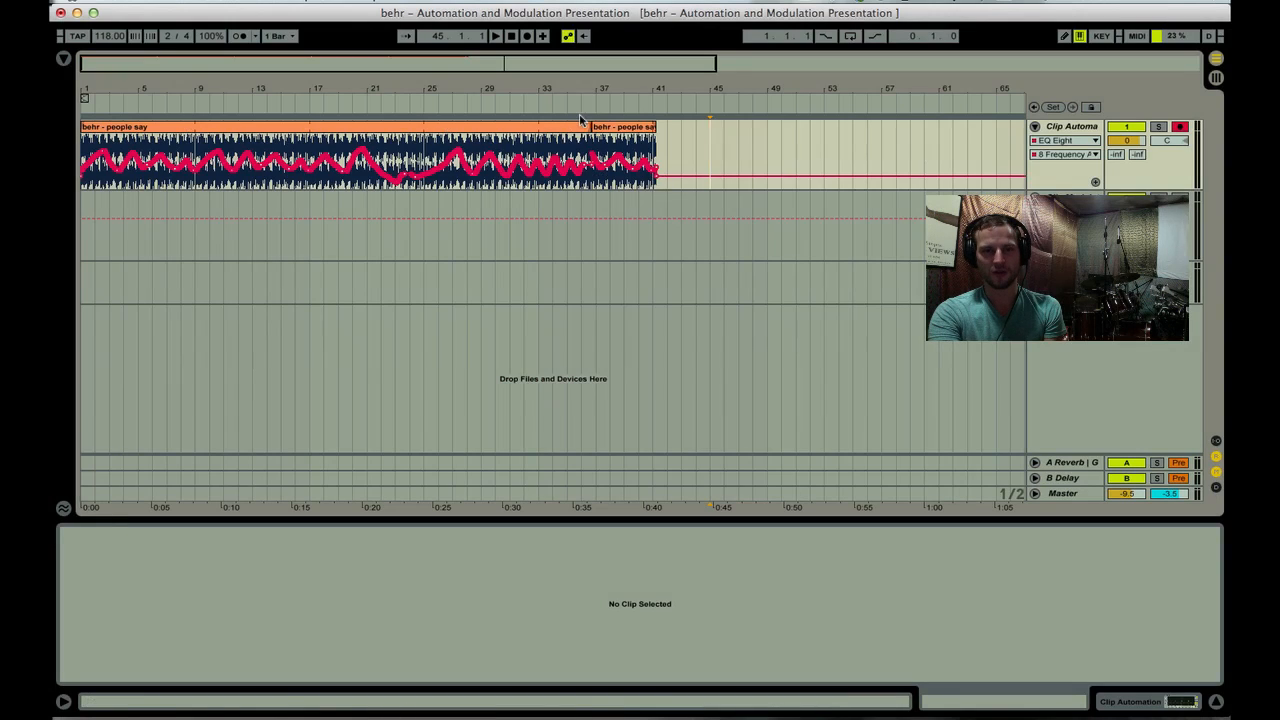
left_click(515, 130)
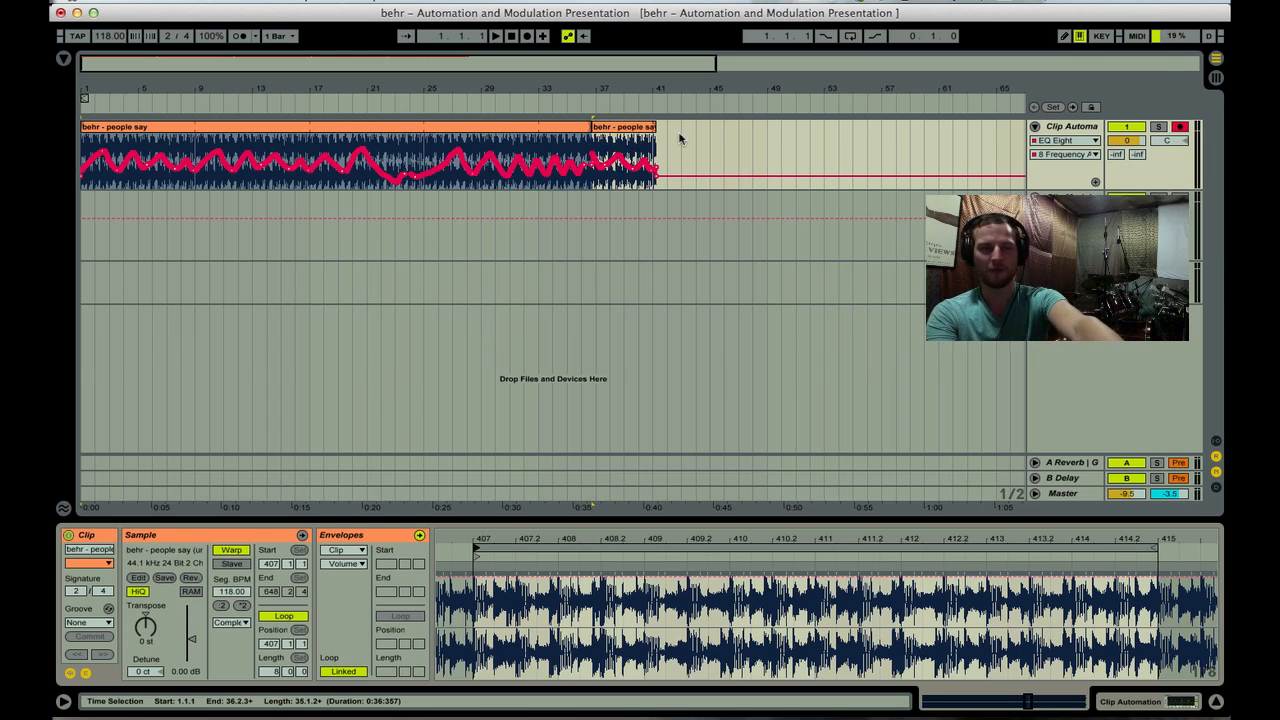
Examine where EQ Eight's 8 Frequency A automation is chosen in the Session clip's envelopes and on the Arrangement track
key("Tab")
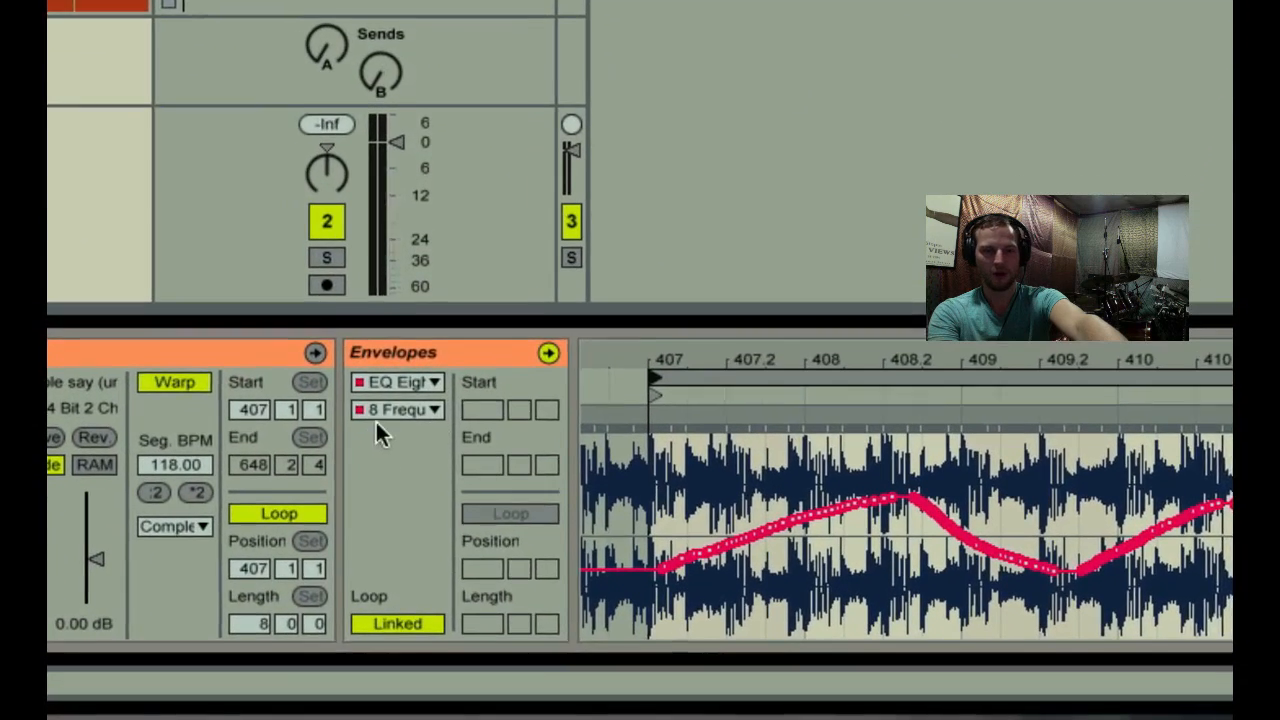
left_click(395, 405)
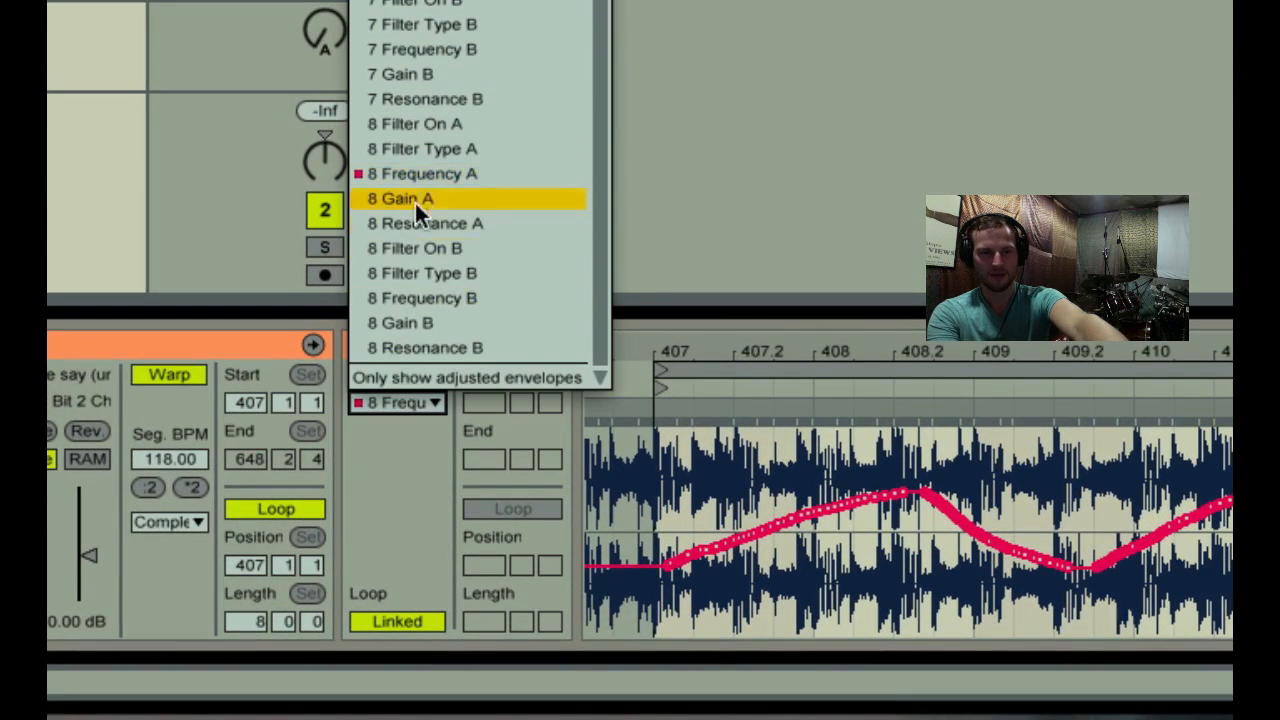
left_click(449, 170)
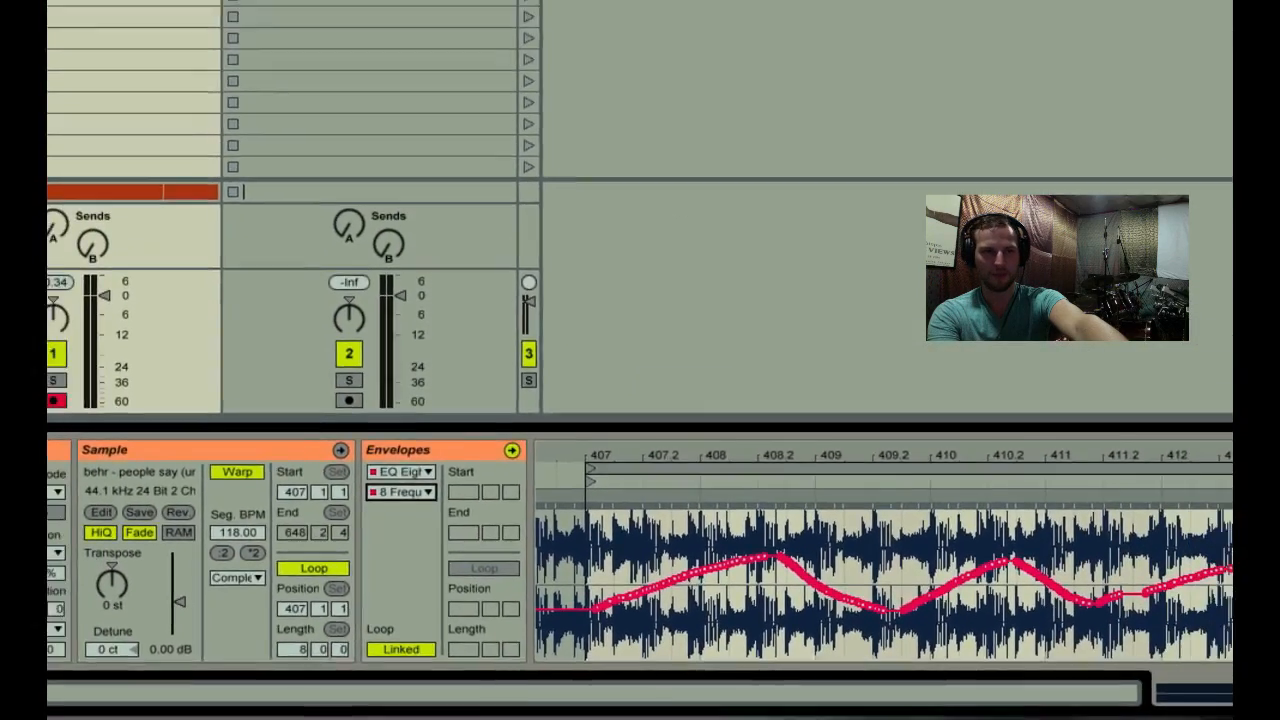
key("Tab")
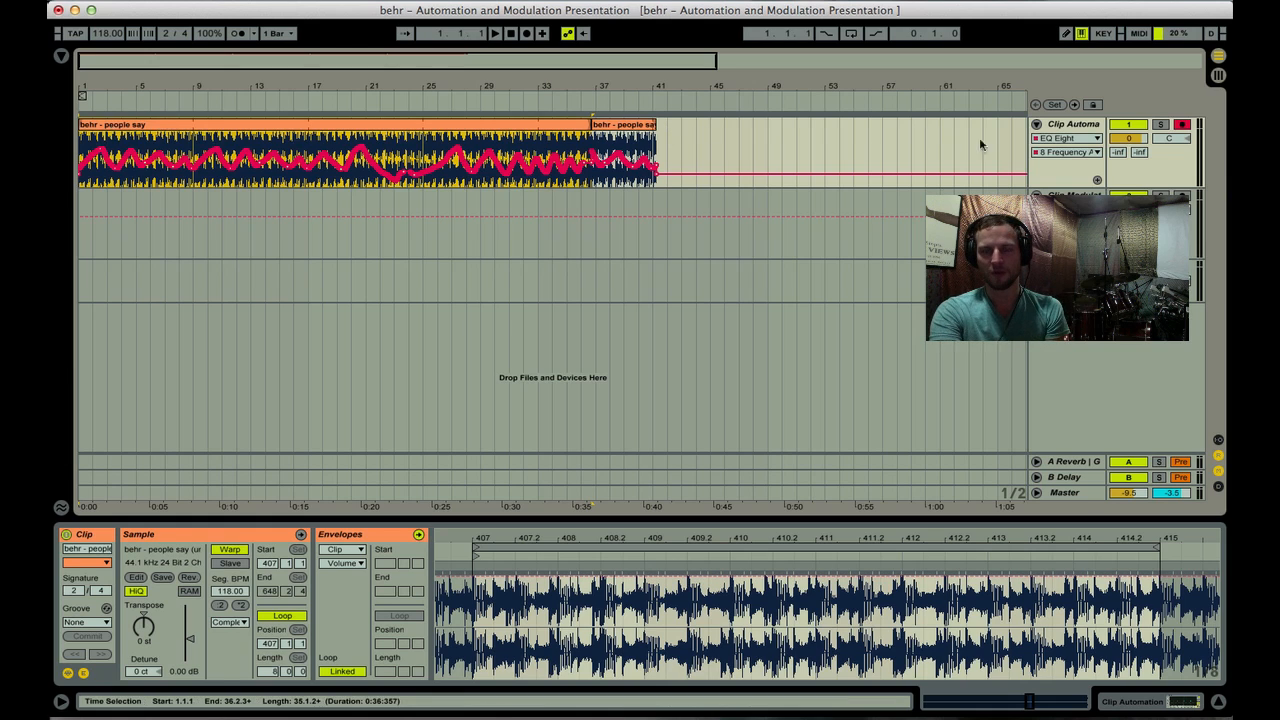
left_click(1062, 153)
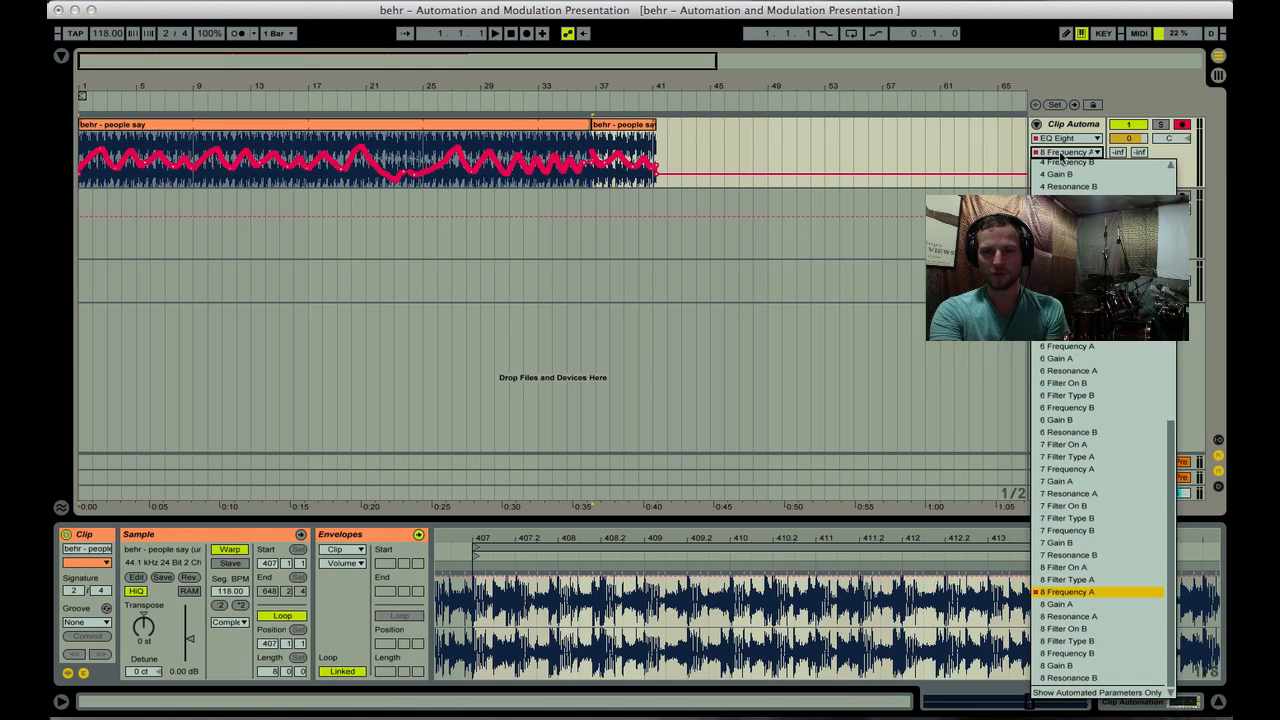
left_click(1076, 592)
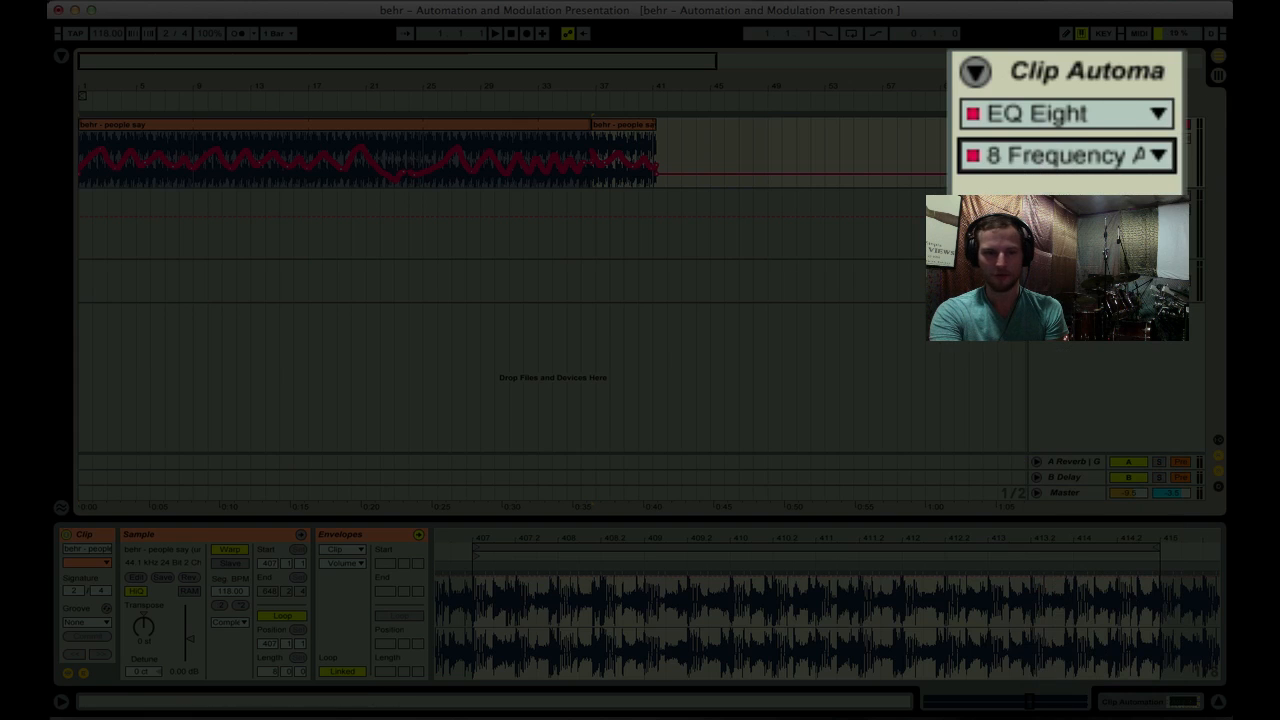
Examine which devices and modulation parameters are available in the recorded Arrangement clip's envelopes
left_click(350, 553)
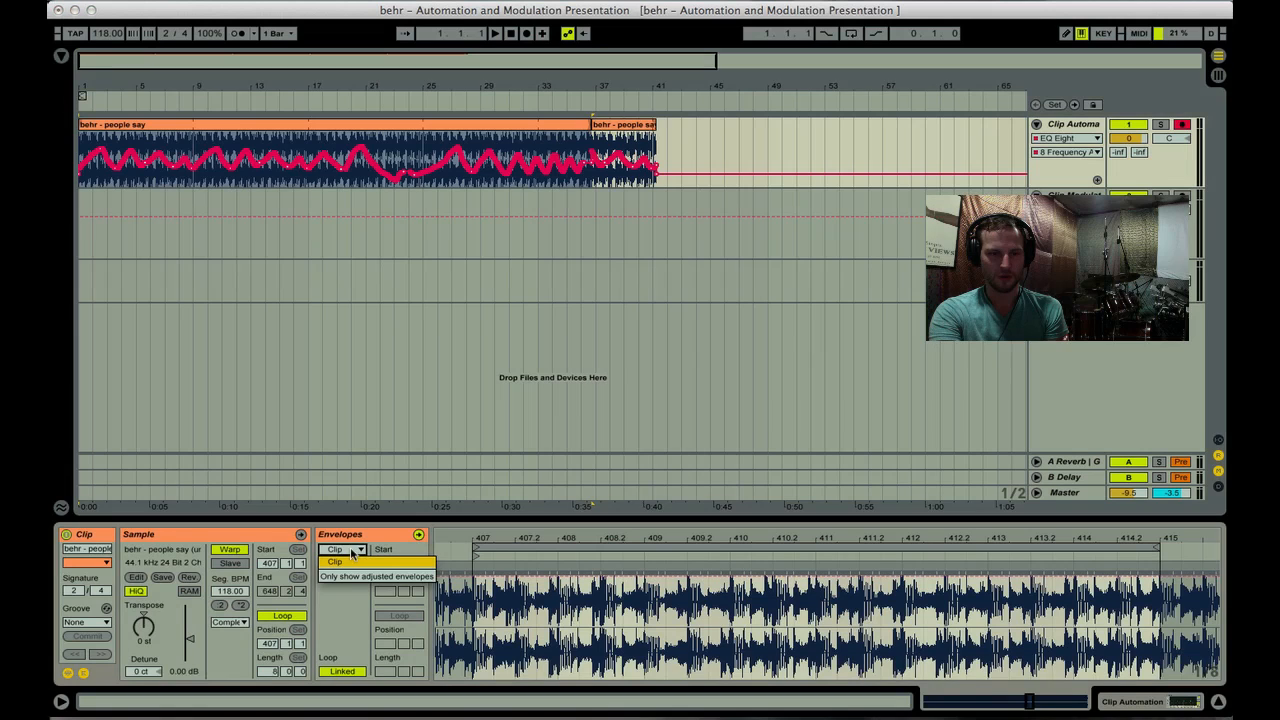
left_click(337, 603)
left_click(337, 555)
left_click(327, 601)
left_click(333, 566)
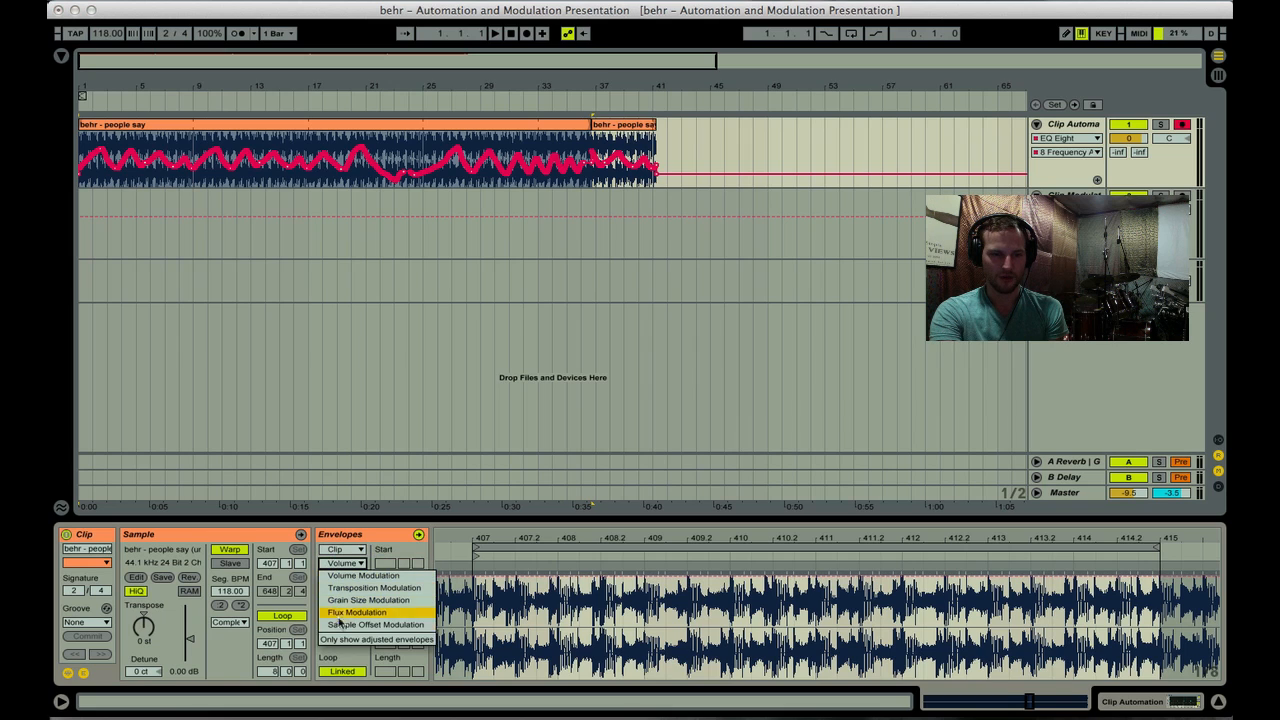
left_click(397, 545)
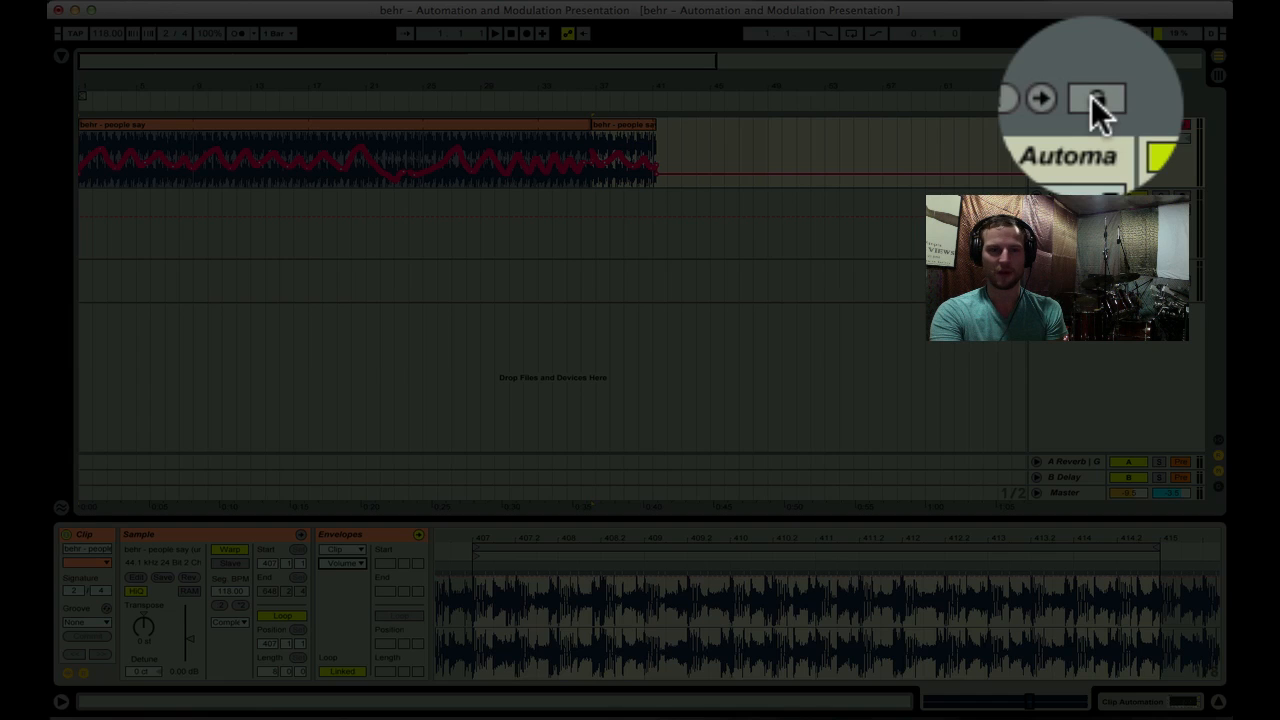
Lock the envelopes, move both recorded clips to bar 25, bar 42 and back to bar 1, and unlock the envelopes
left_click(1093, 105)
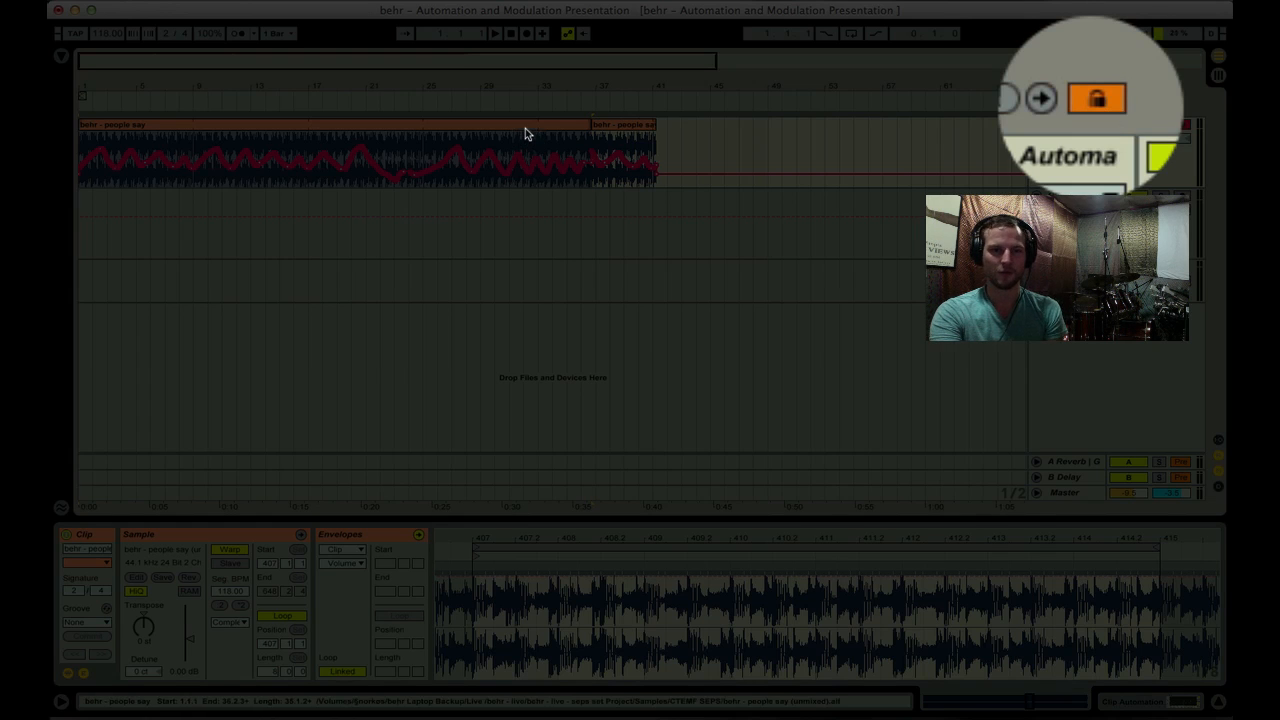
left_click(613, 124, "shift")
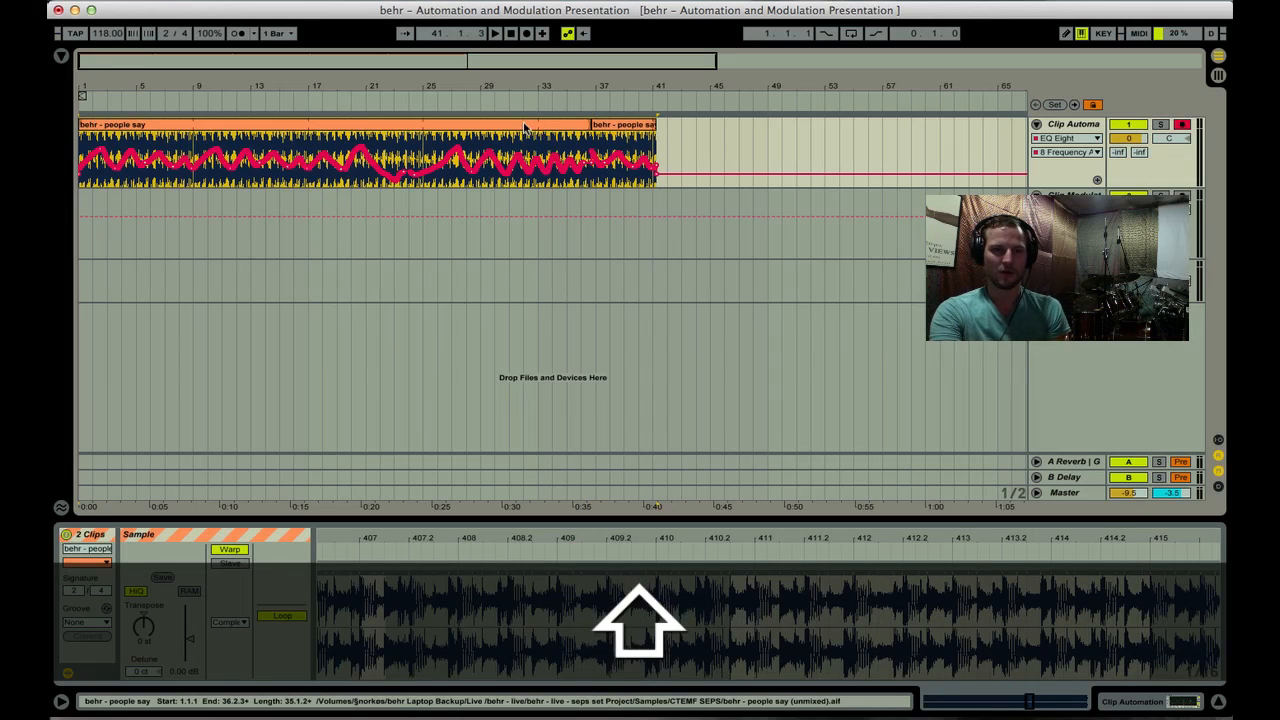
left_click_drag(524, 128, 875, 133)
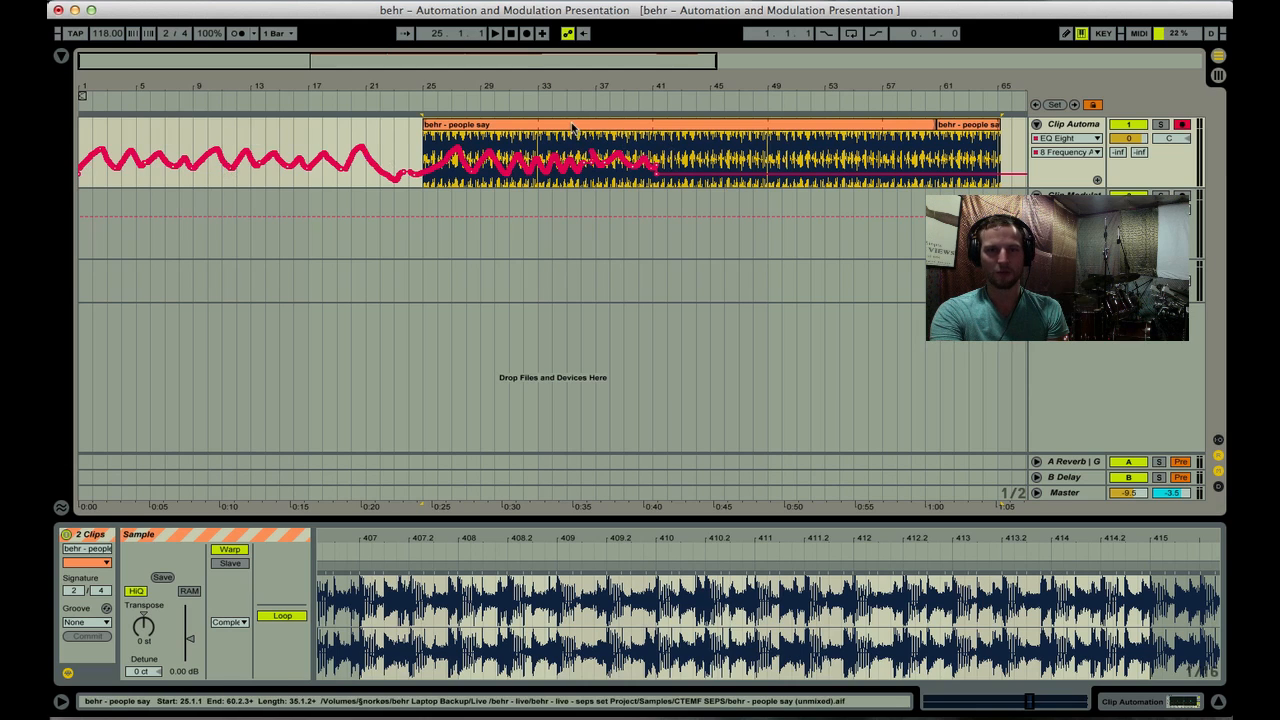
left_click_drag(517, 127, 778, 134)
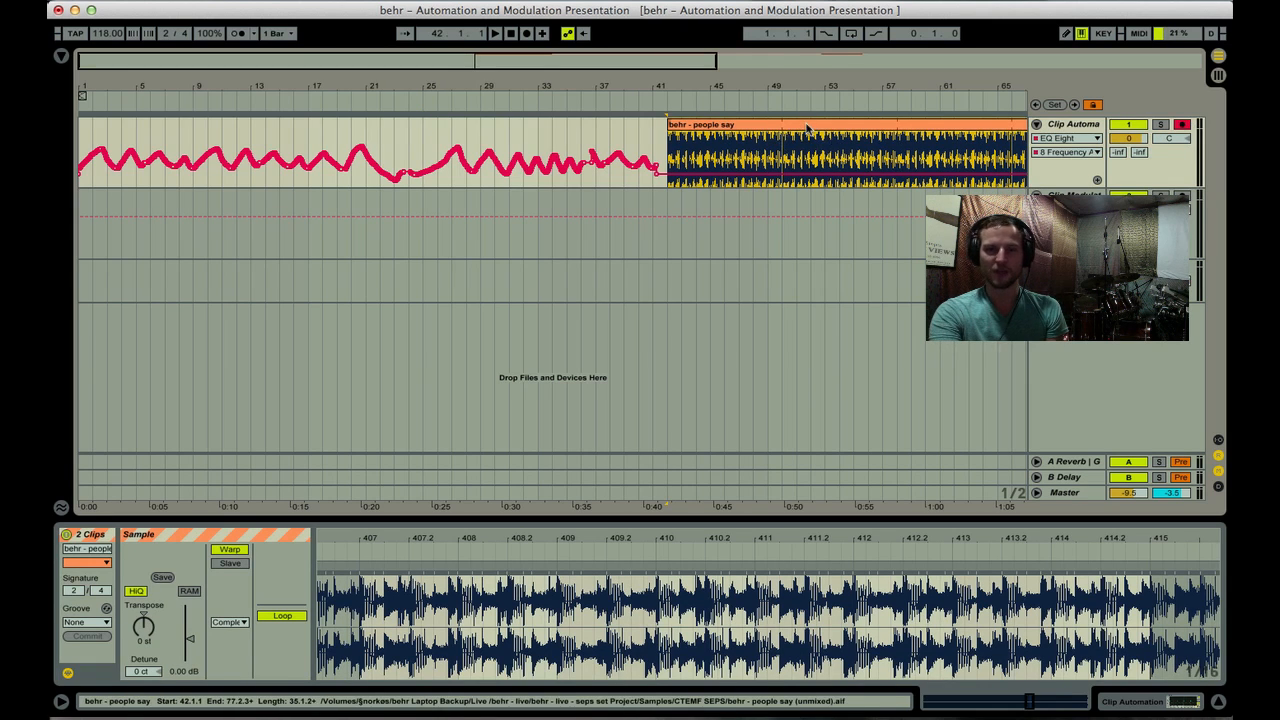
left_click_drag(807, 127, 216, 143)
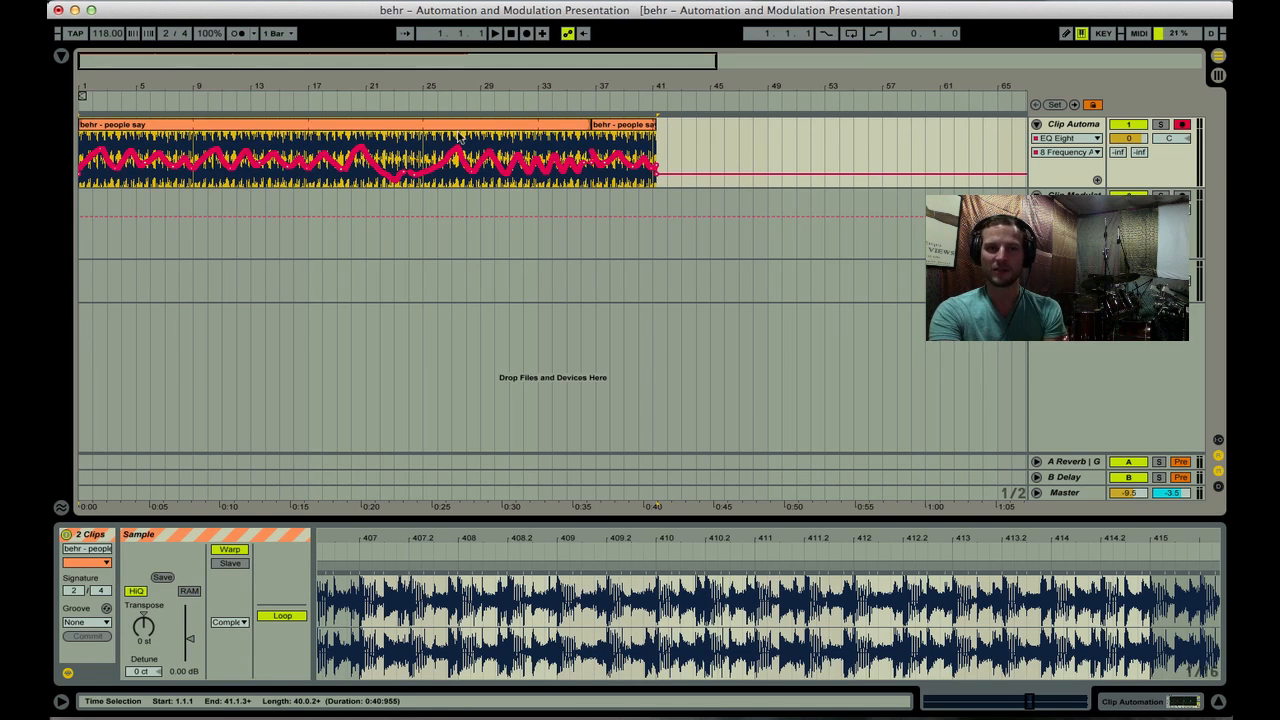
left_click(1092, 105)
Move both recorded clips with their automation to bar 15 and redraw their filter 8 frequency curve freehand in Draw Mode
left_click_drag(343, 130, 543, 135)
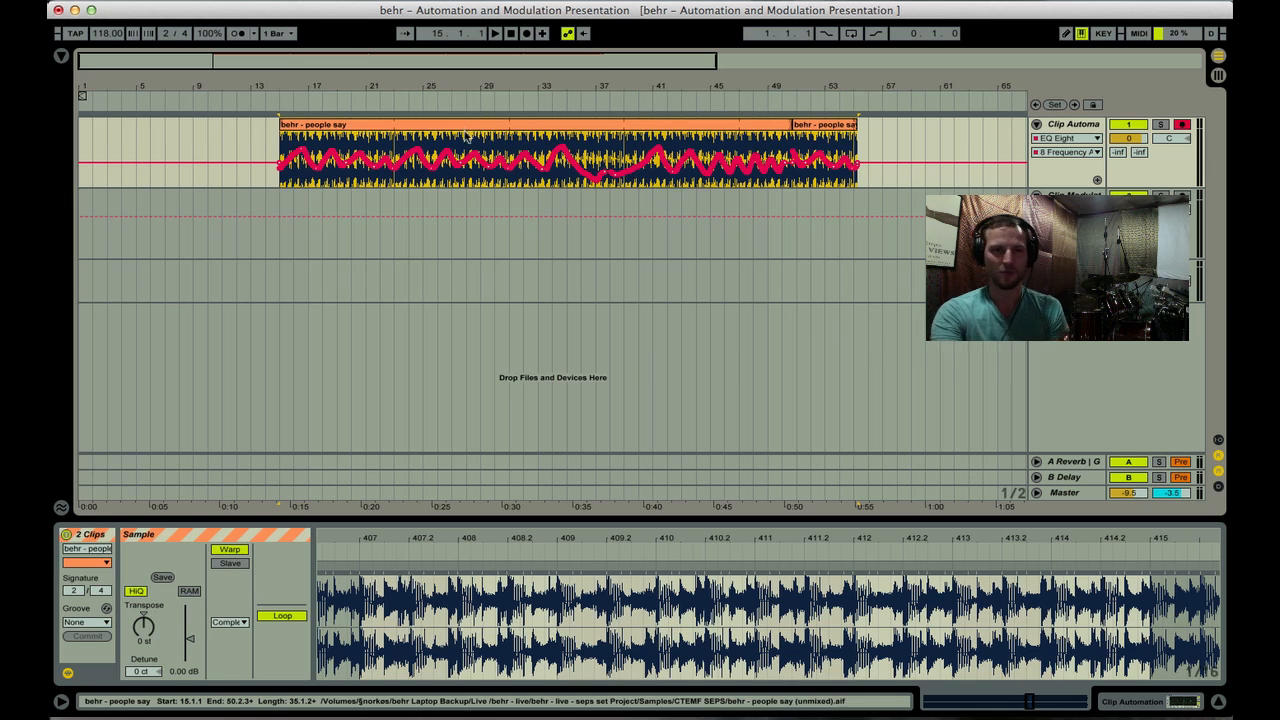
key("b")
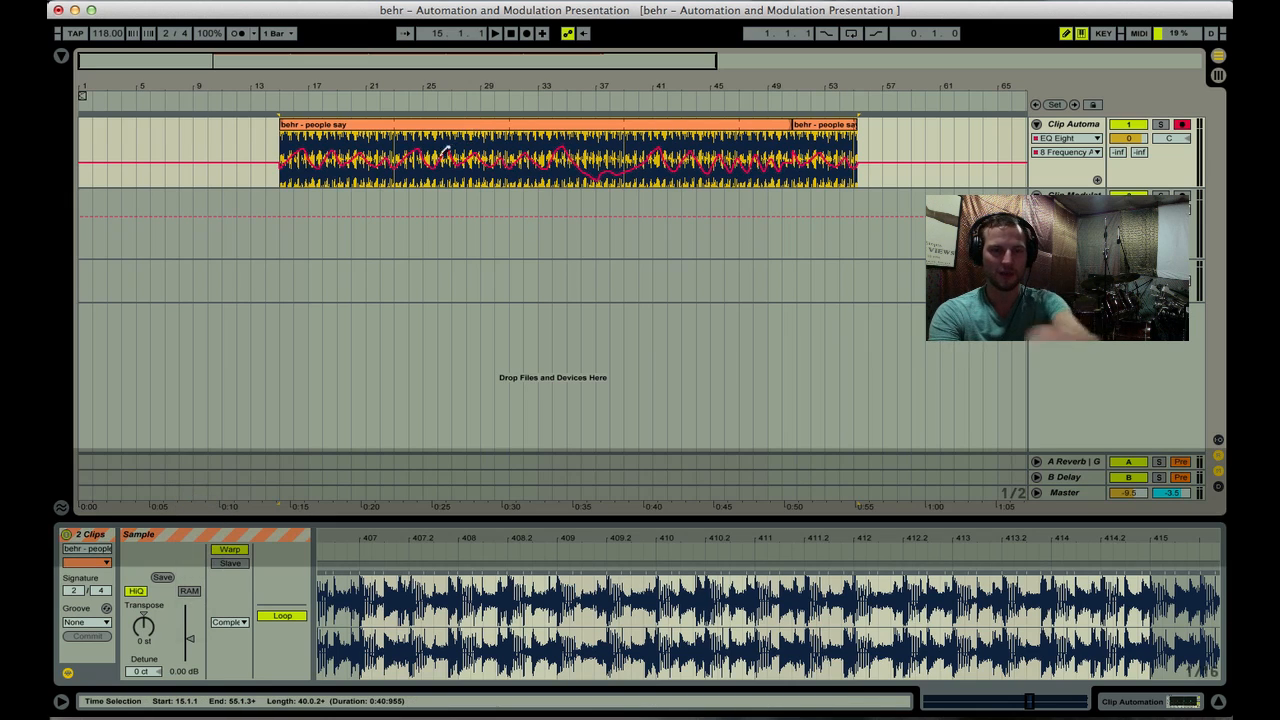
mouse_move(440, 152)
left_mouse_down()
mouse_move(760, 168)
mouse_move(835, 150)
mouse_move(540, 145)
mouse_move(285, 160)
left_mouse_up()
left_click(826, 125)
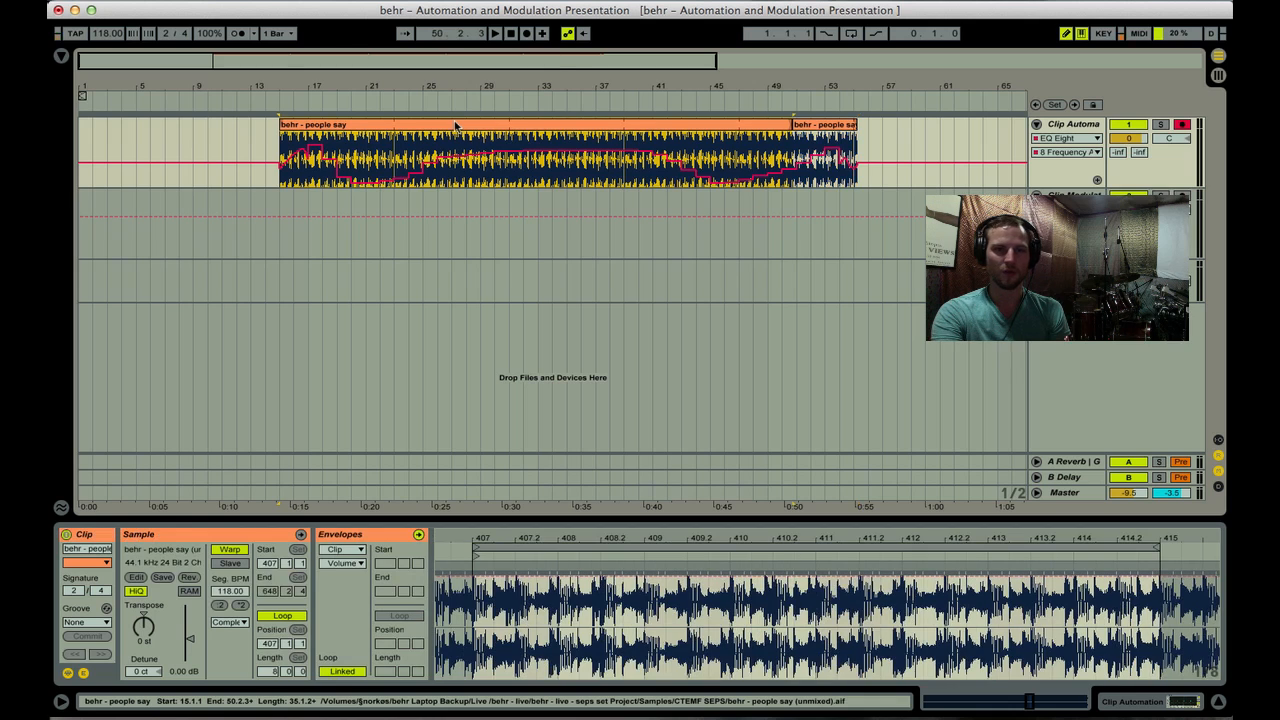
Delete both recorded clips from the Arrangement's Clip Automation track, turn off Draw Mode and return to the Session View
left_click(826, 125, "shift")
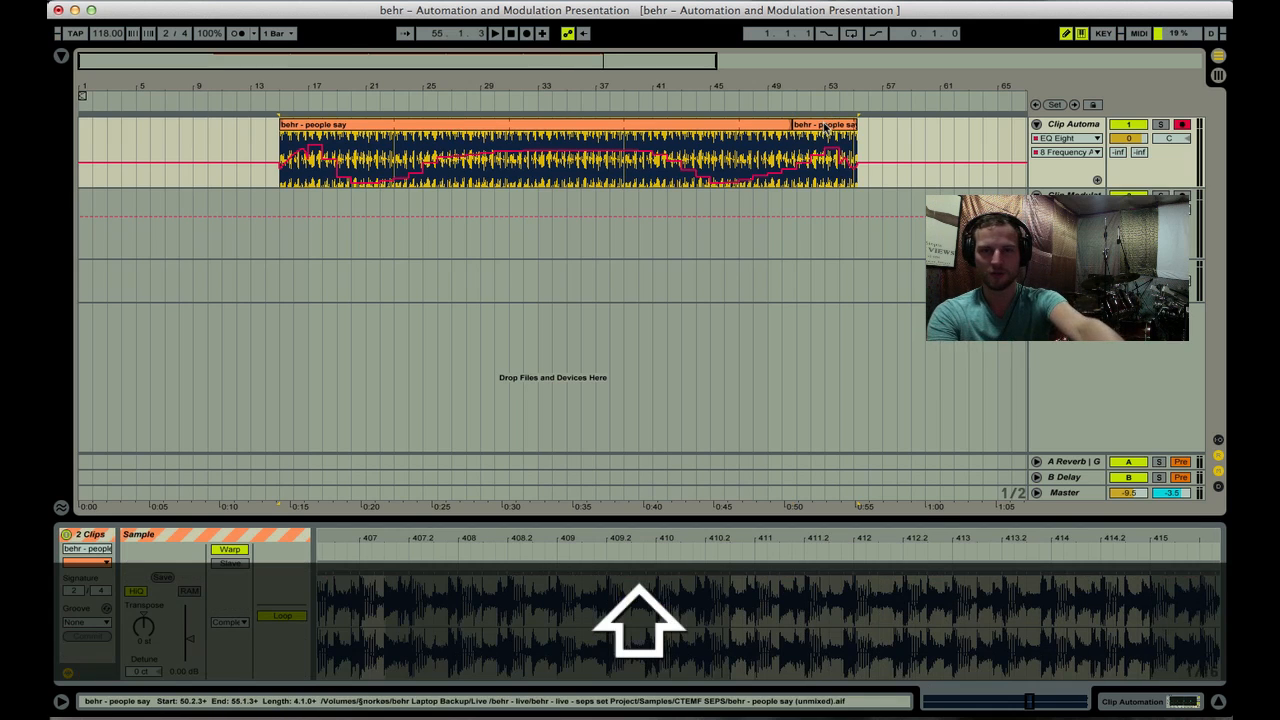
key("Delete")
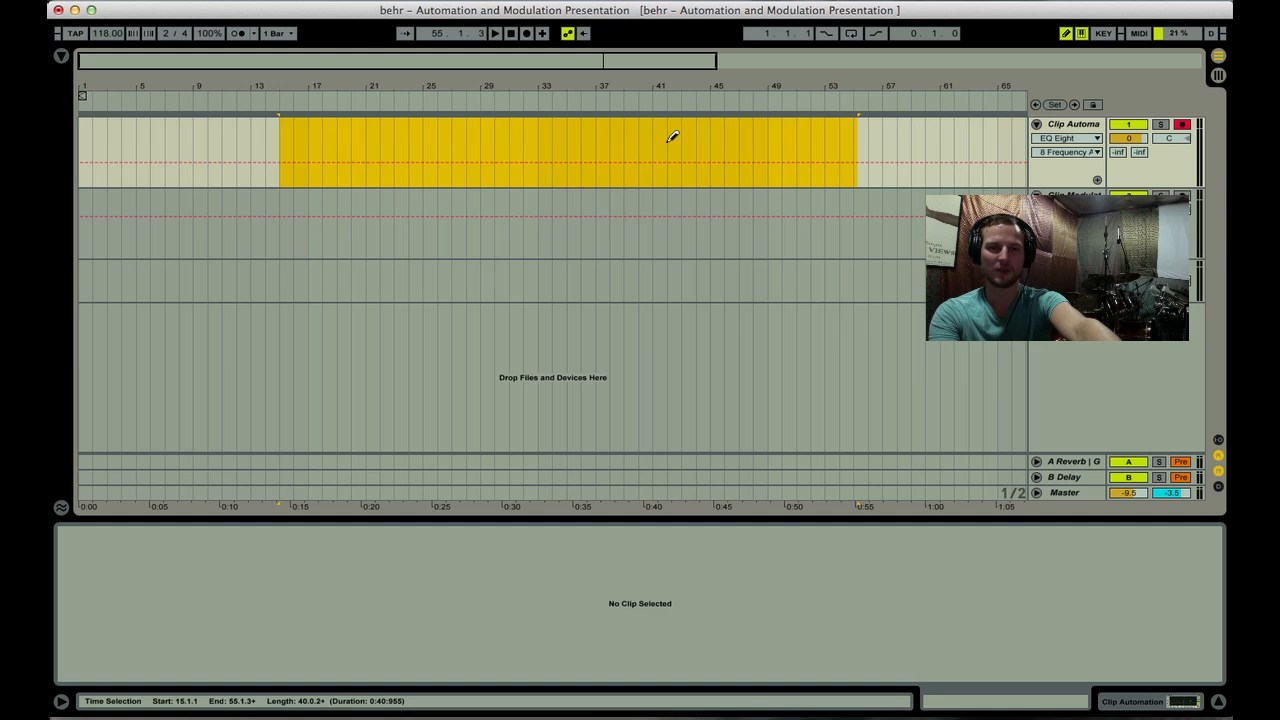
key("b")
key("Tab")
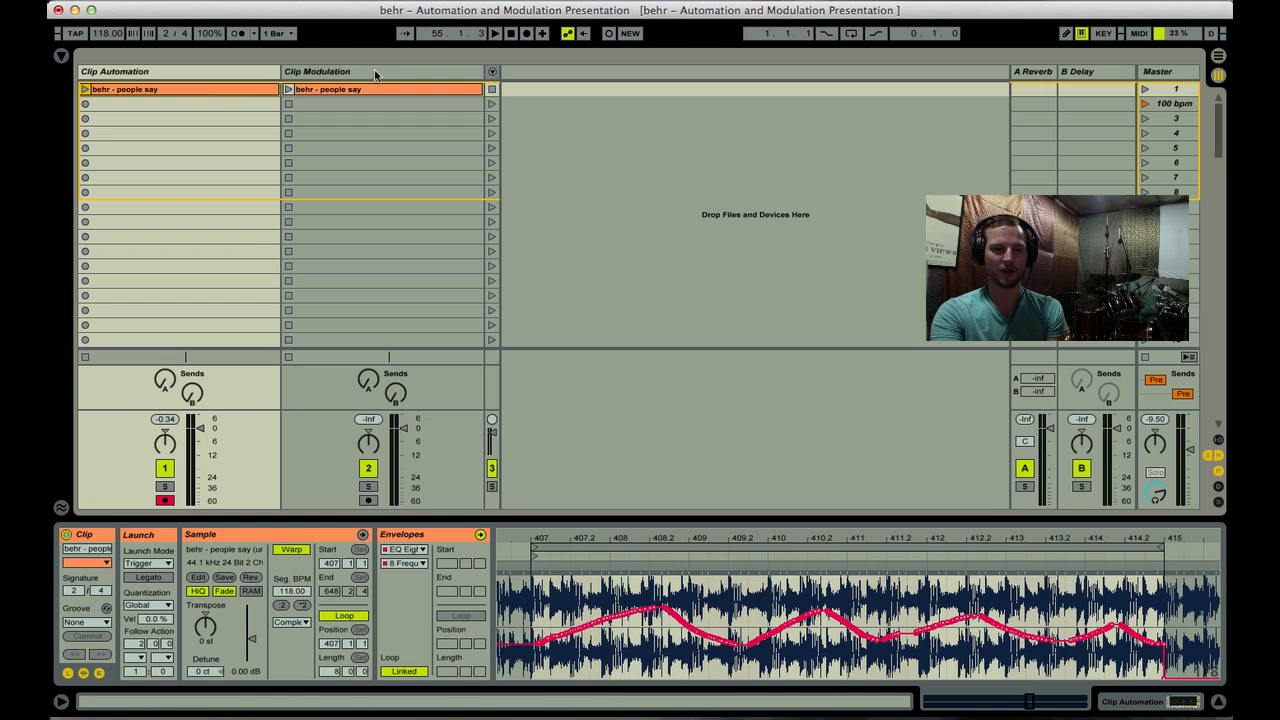
Move EQ Eight from the Clip Automation track to the Clip Modulation track and set its filter 8 frequency to 22.0 kHz
left_click(238, 78)
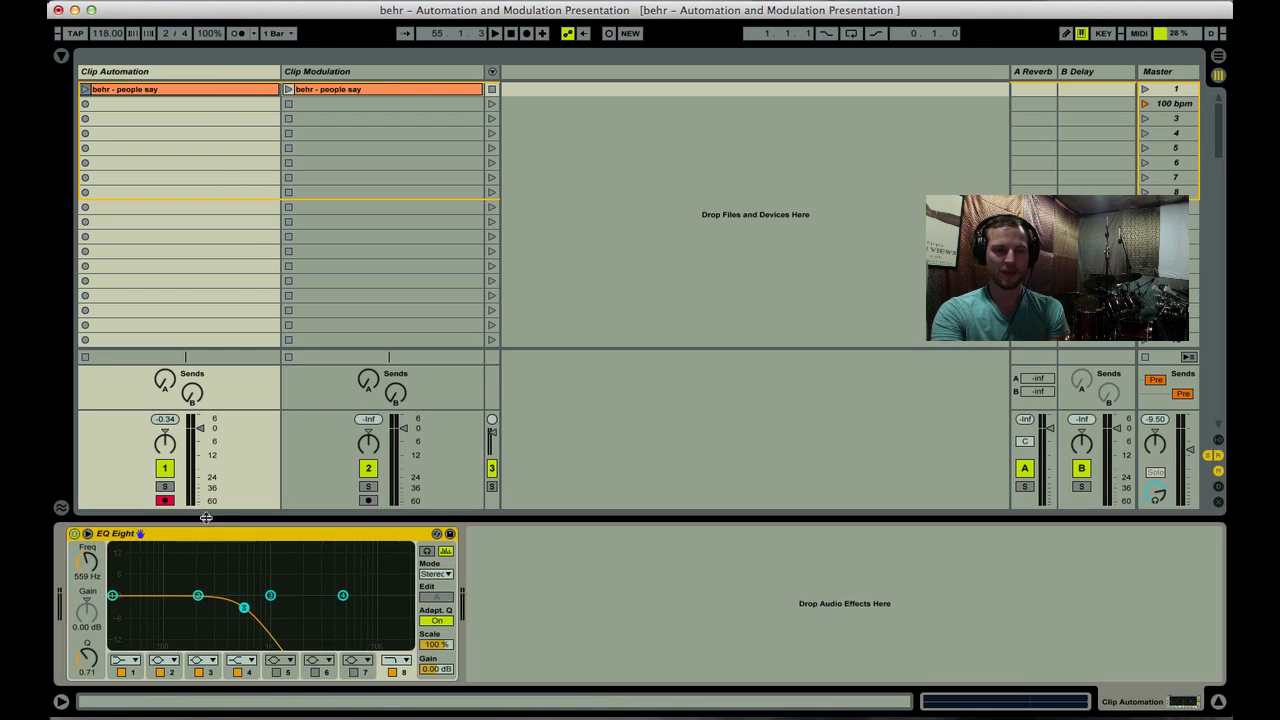
key("super+x")
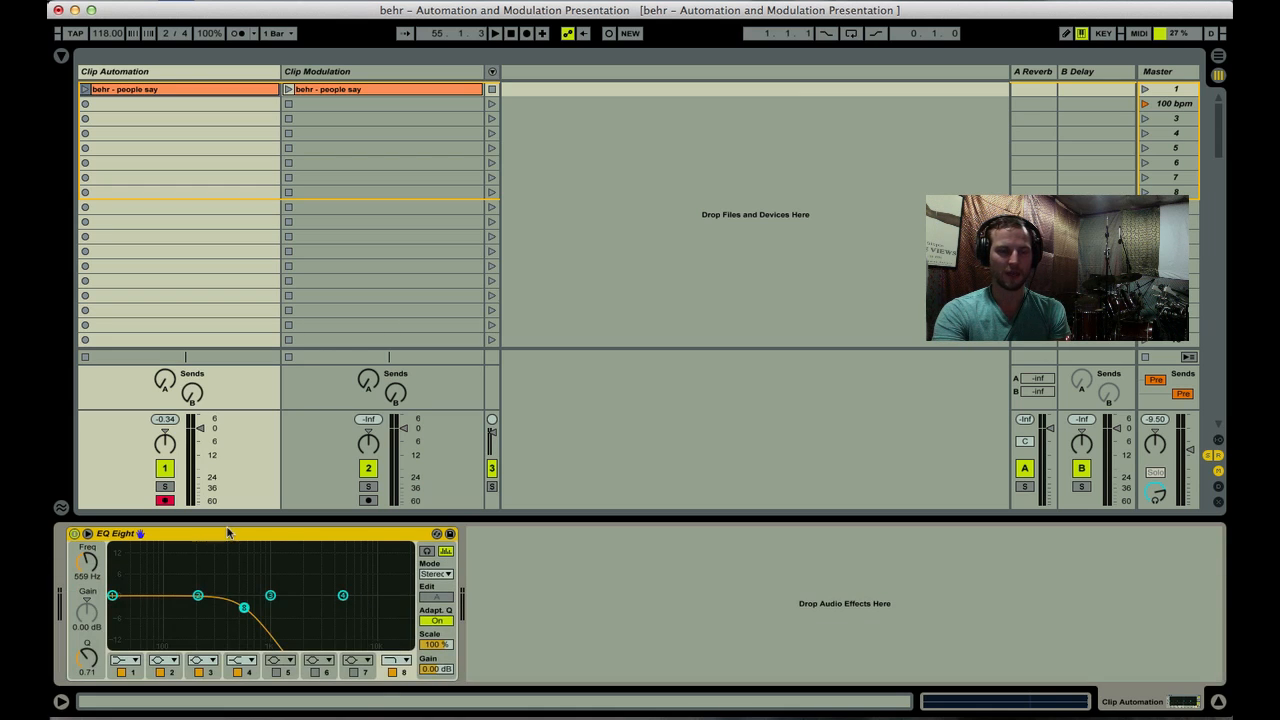
left_click(362, 72)
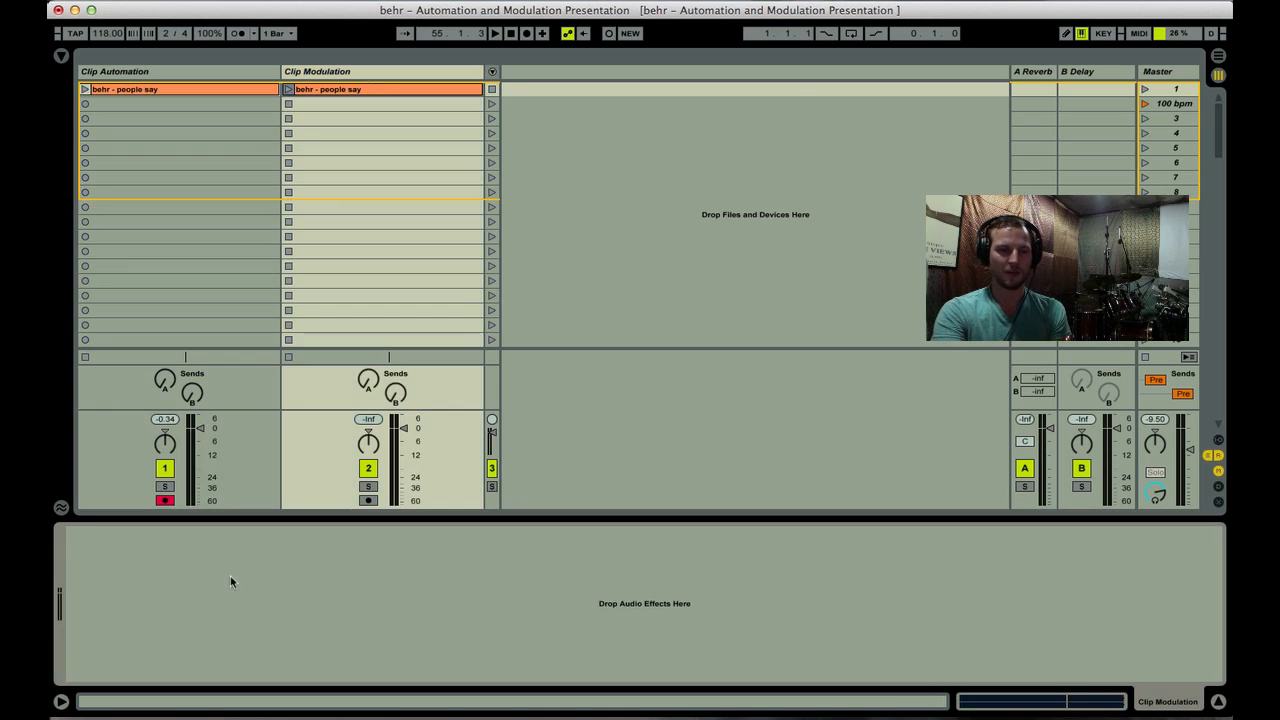
key("super+v")
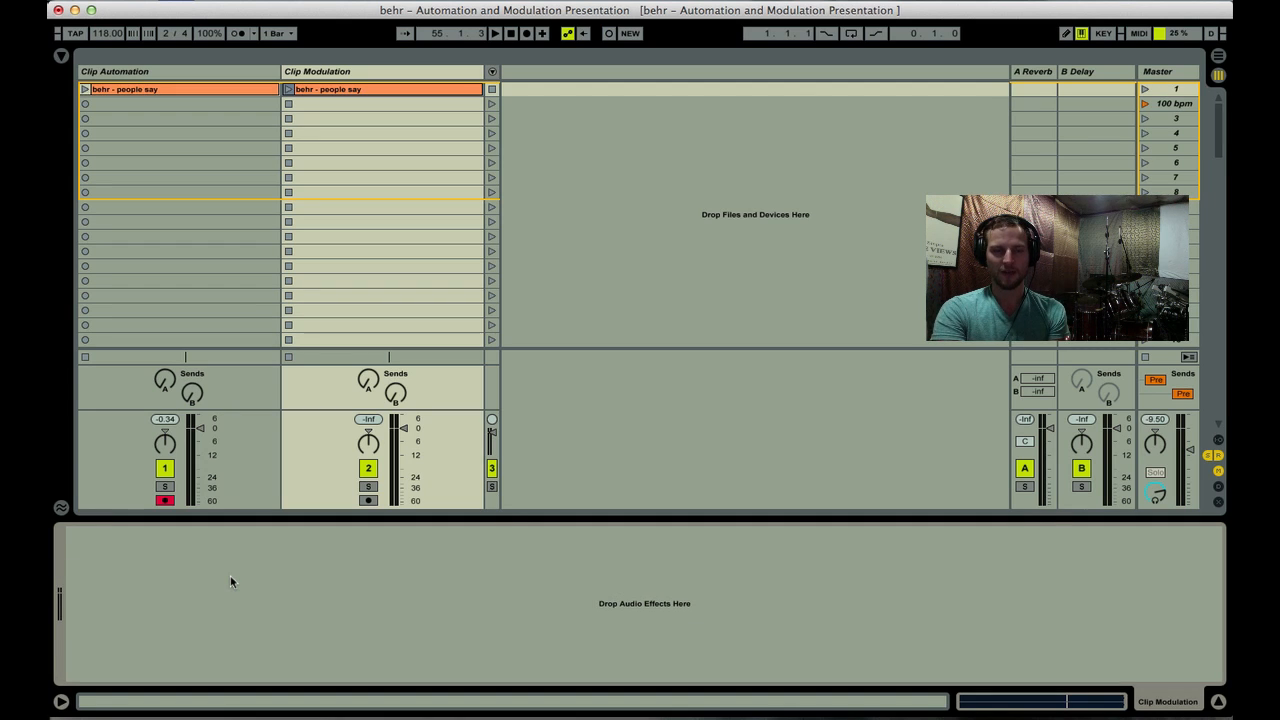
key("super+v")
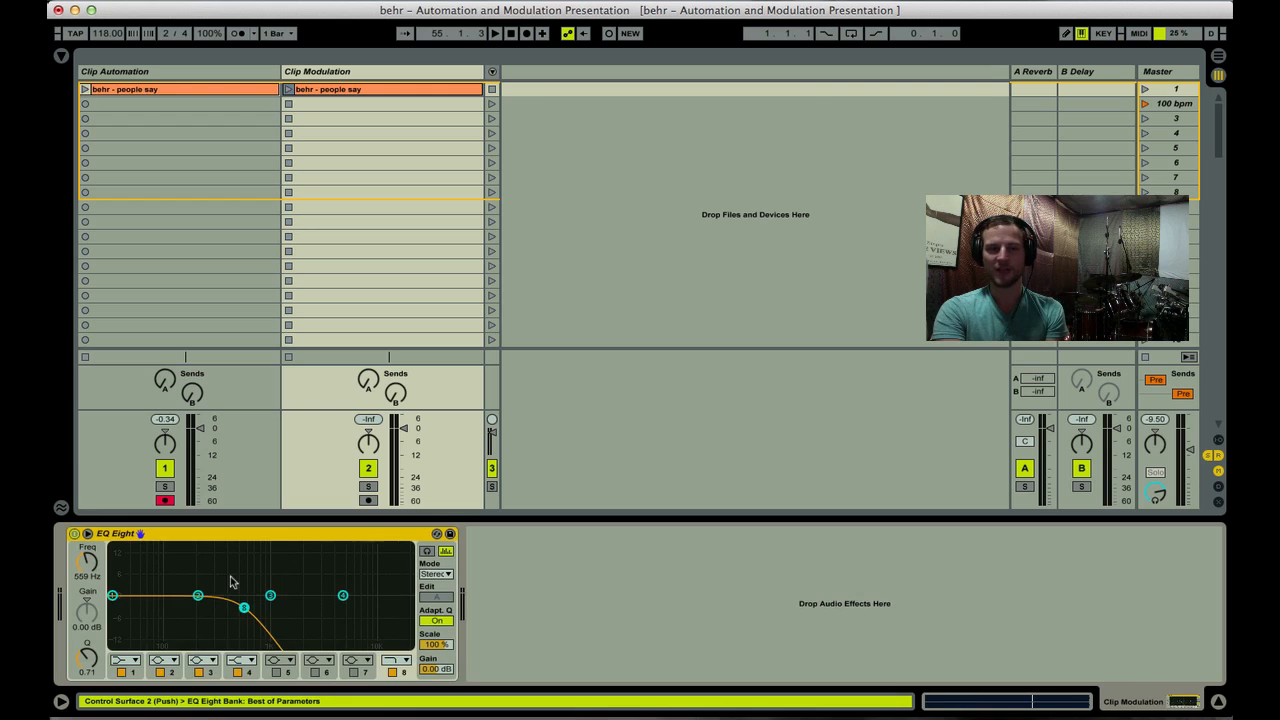
left_click_drag(85, 558, 85, 462)
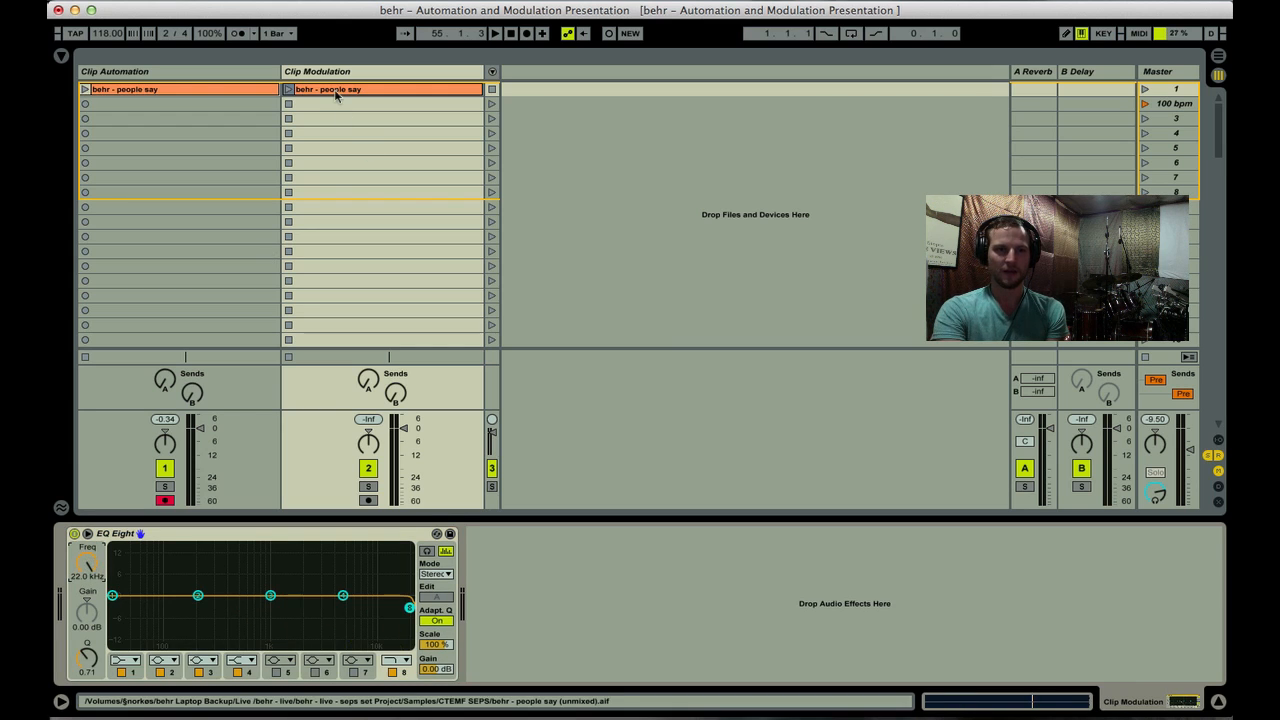
Open the Clip Modulation track's clip properties, hide its envelopes section and show it again
key("shift+Tab")
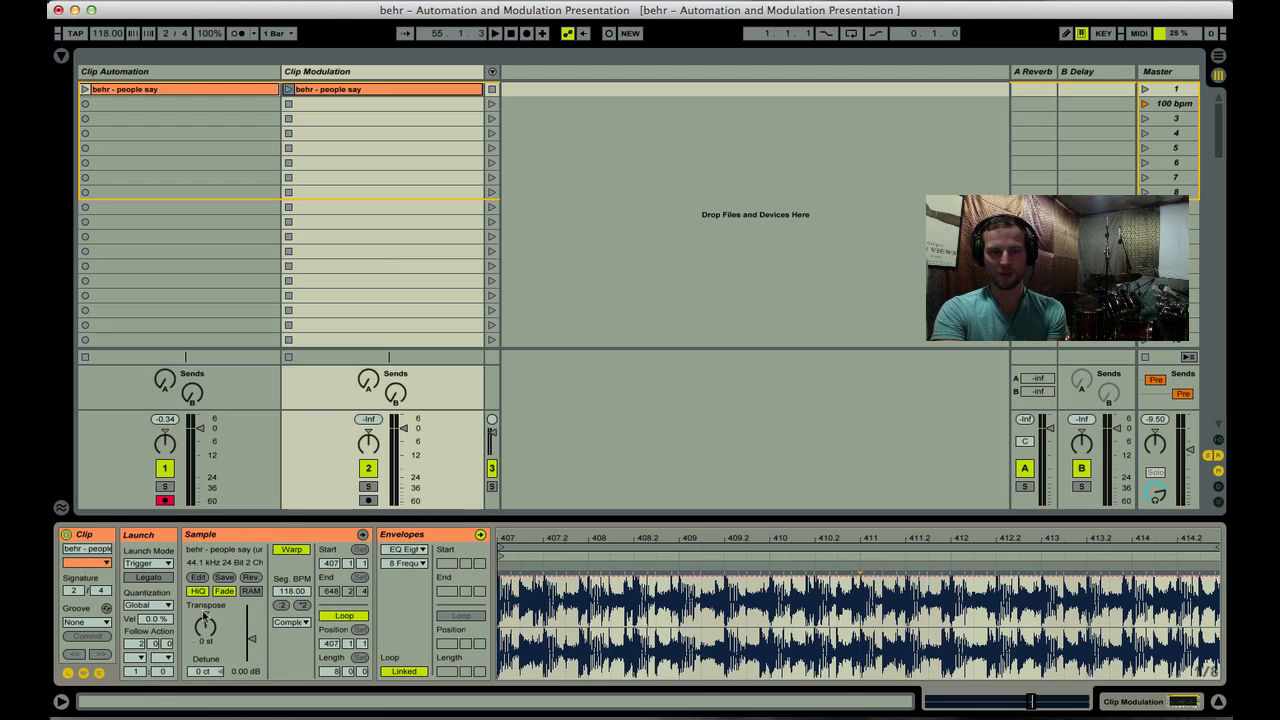
left_click(98, 672)
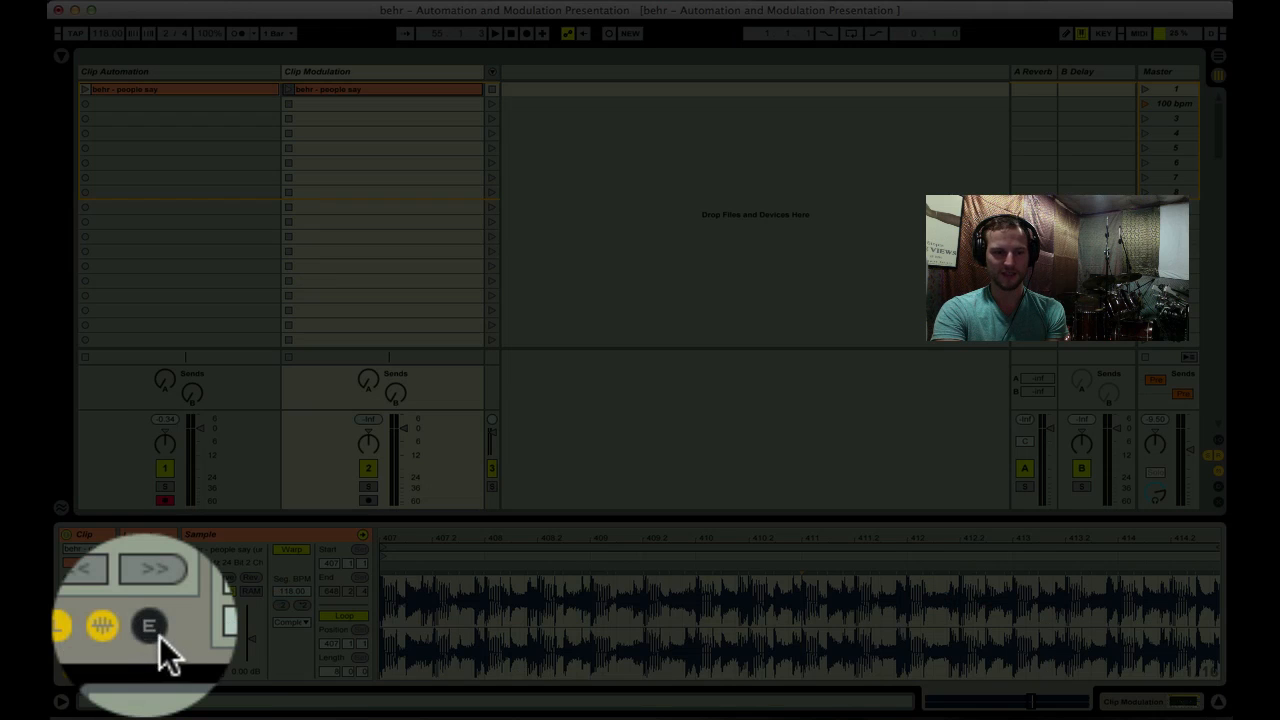
left_click(98, 672)
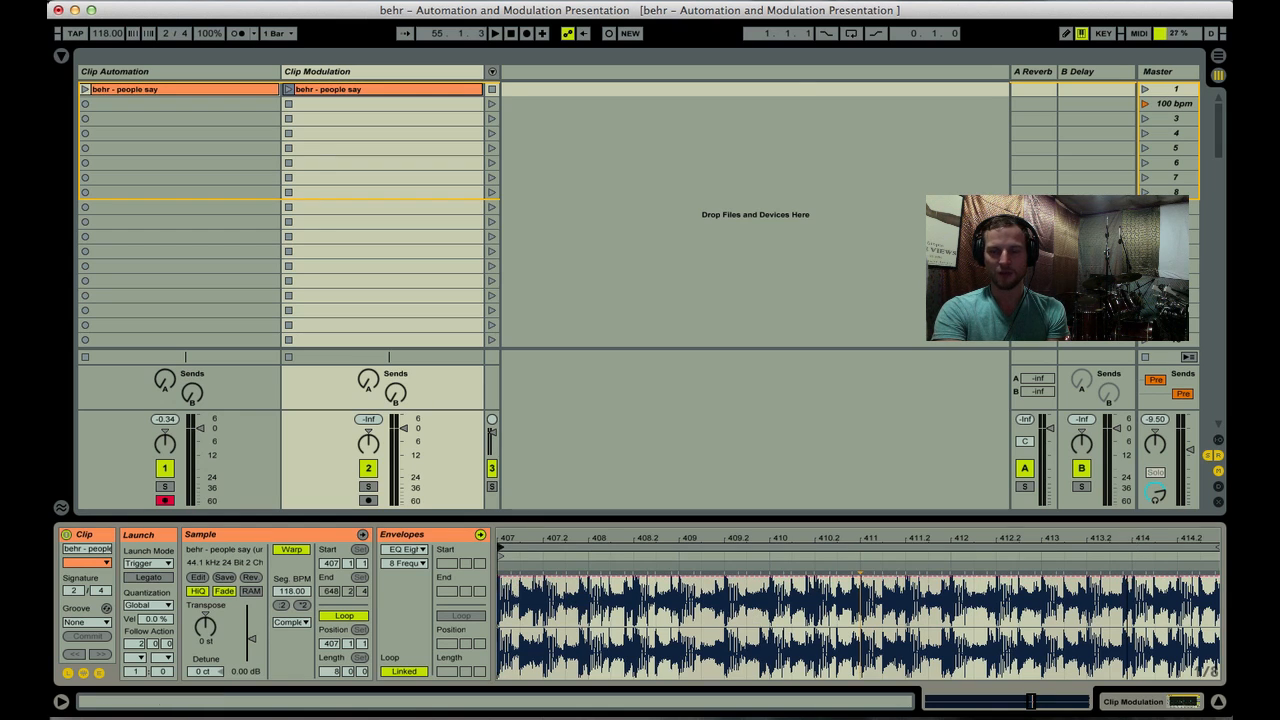
Show the modulation envelope for EQ Eight's 8 Frequency A in the Clip Modulation clip
right_click(659, 596)
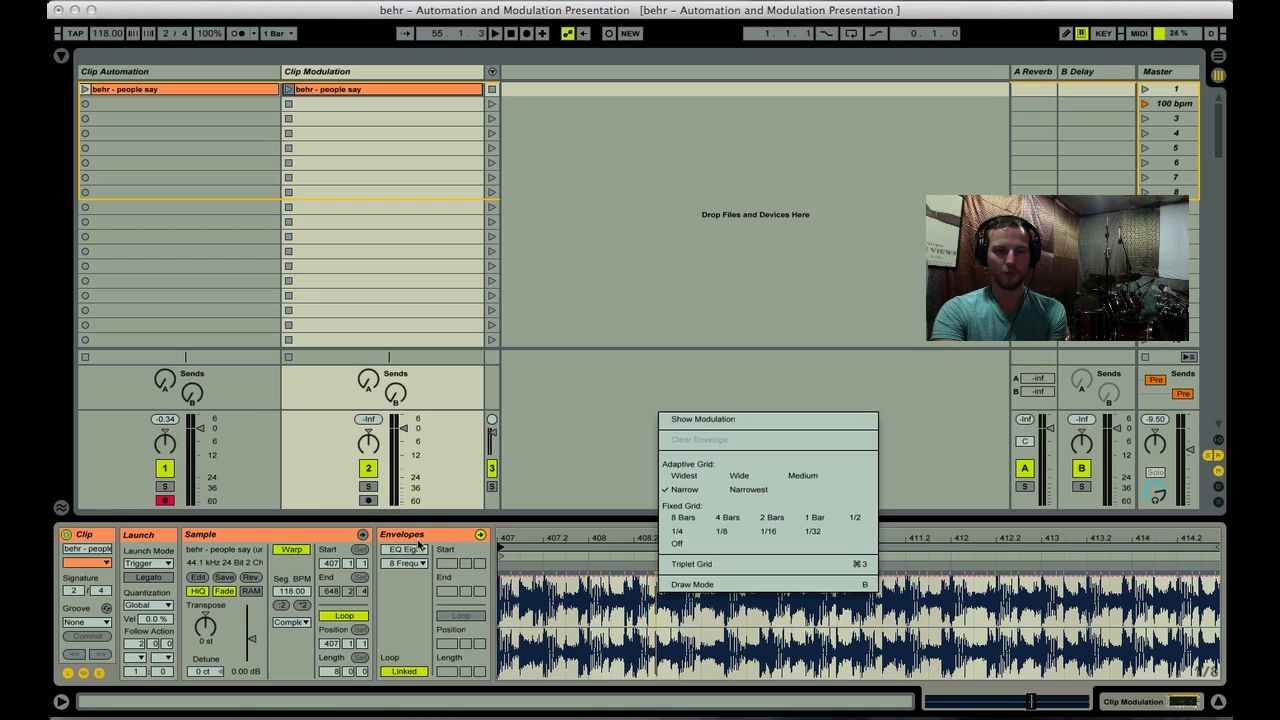
left_click(684, 424)
left_click(415, 564)
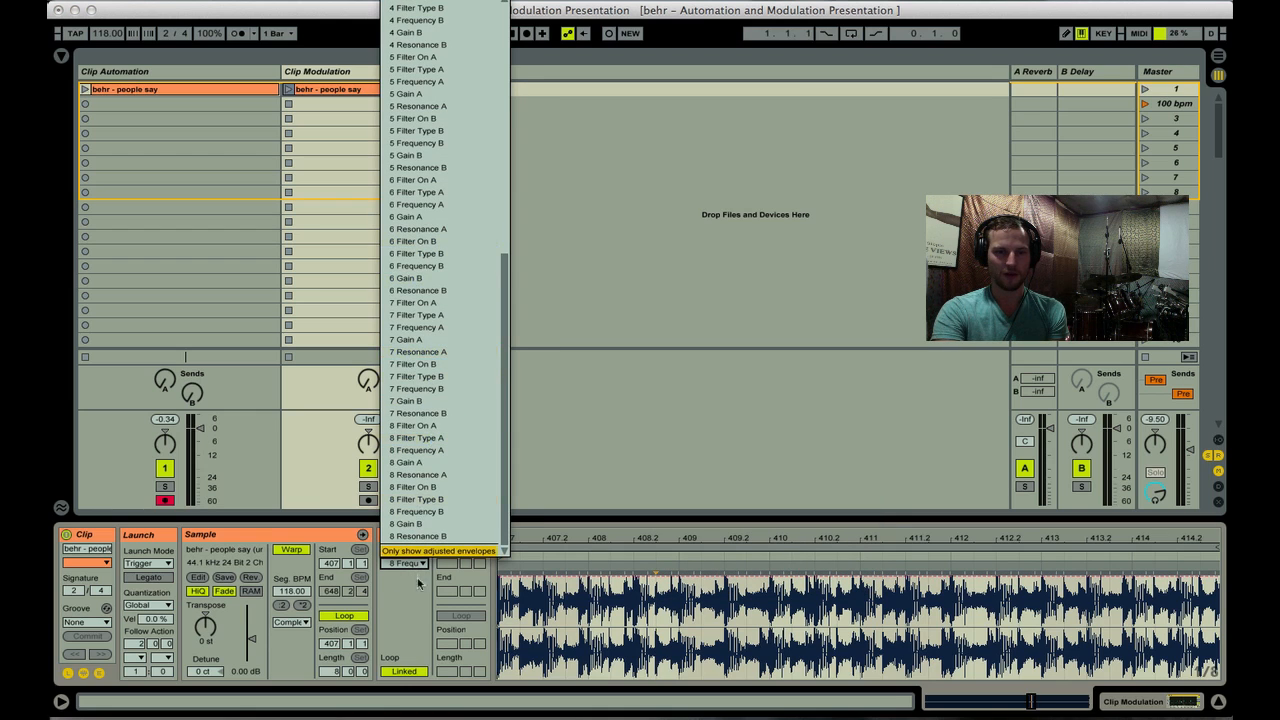
left_click(415, 607)
right_click(693, 599)
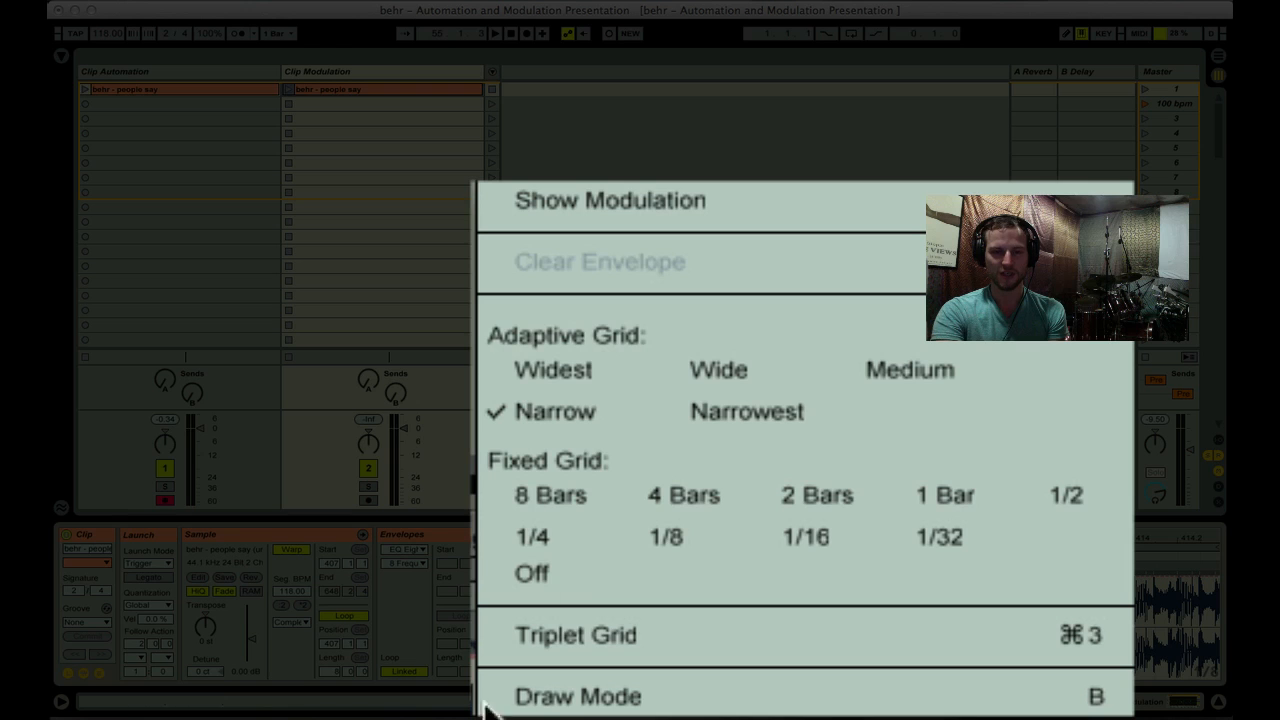
left_click(738, 426)
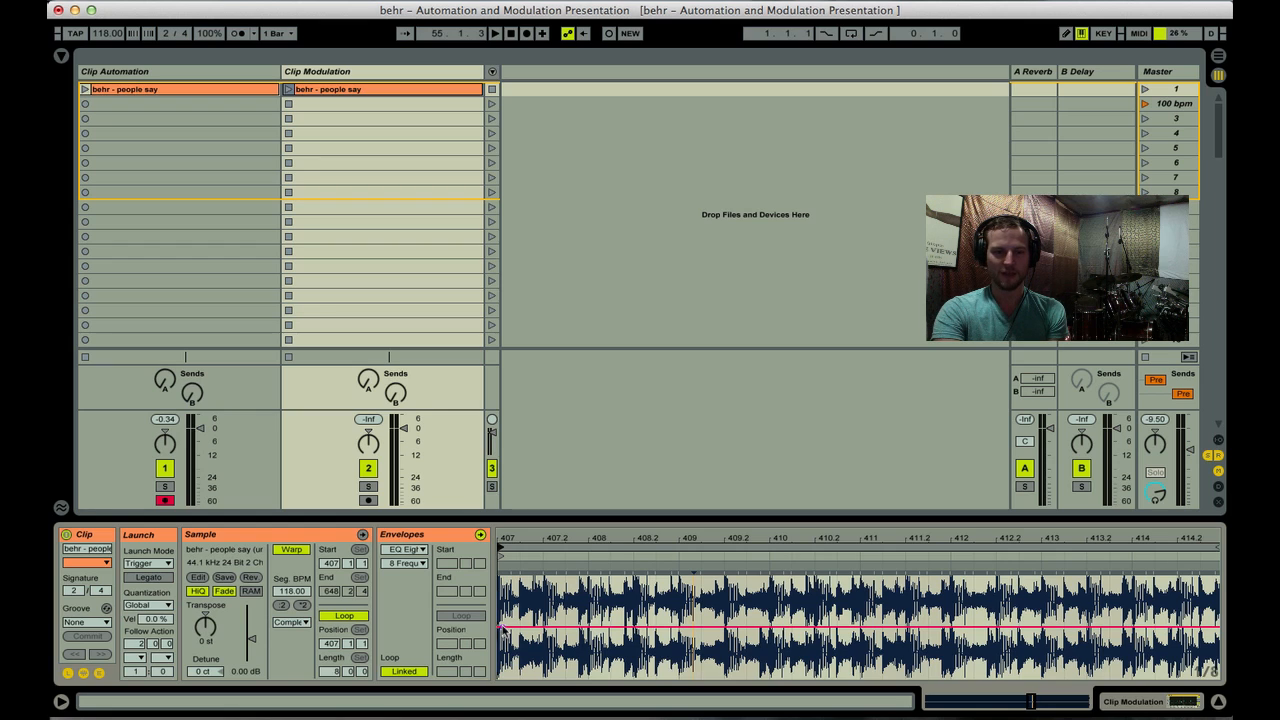
Compare the clip's 8 Frequency A and 8 Frequency A Modulation entries with EQ Eight's frequency control, and redisplay the modulation envelope
left_click(392, 563)
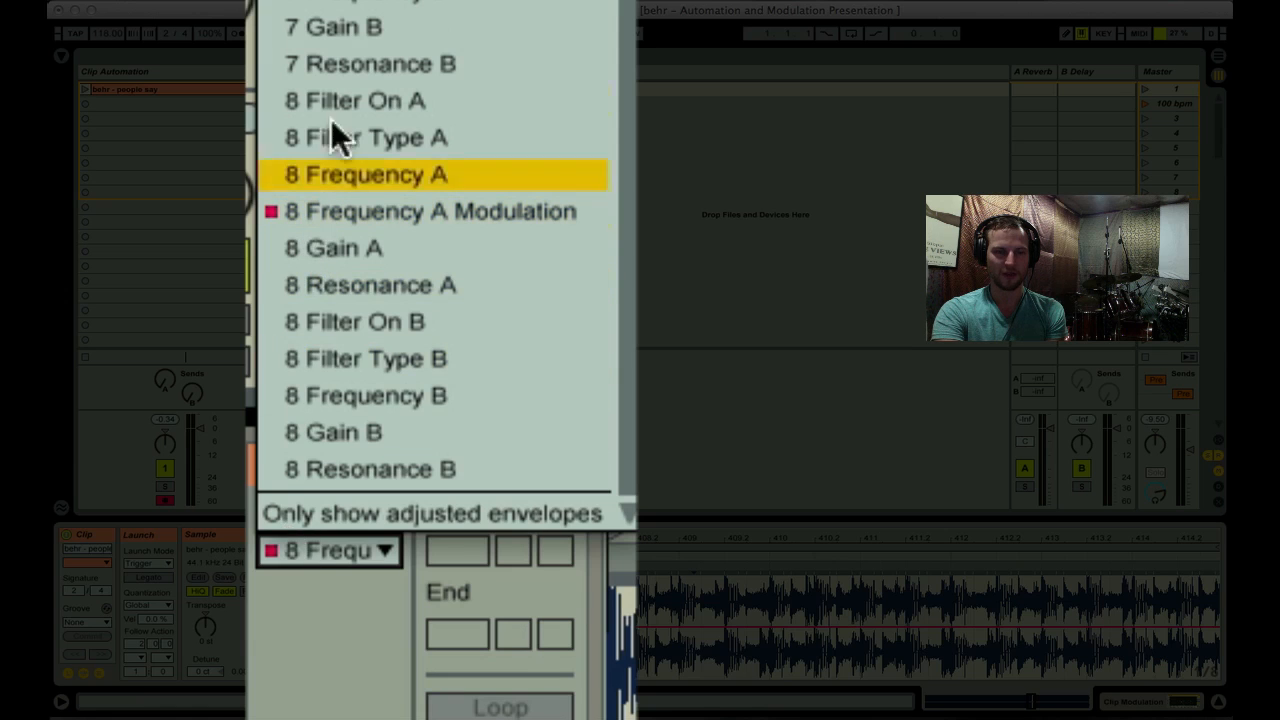
left_click(363, 688)
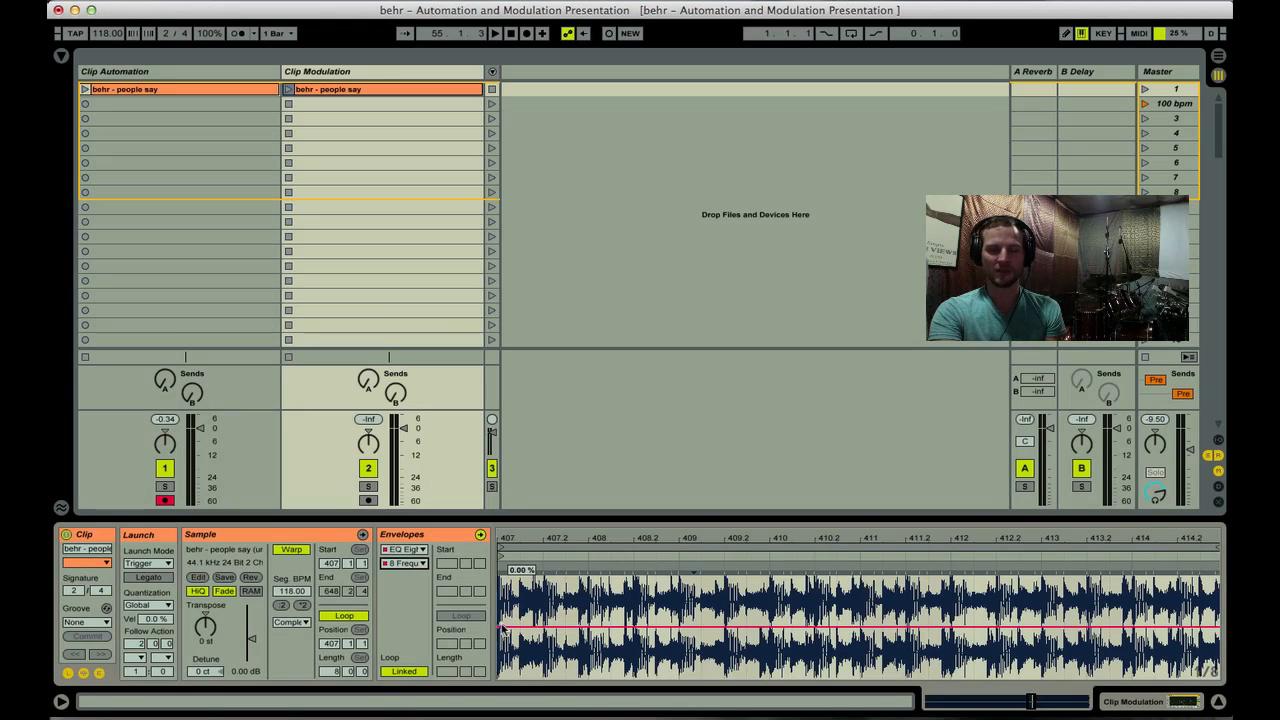
left_click(365, 70)
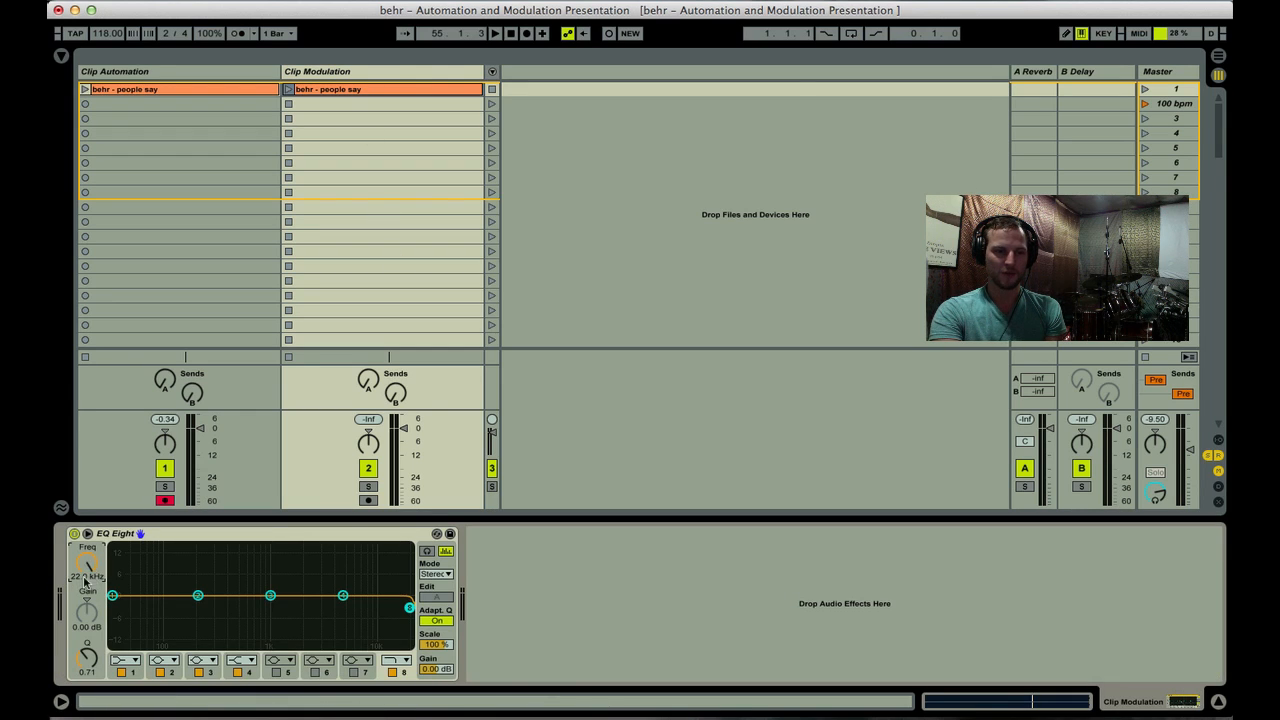
left_click(330, 88)
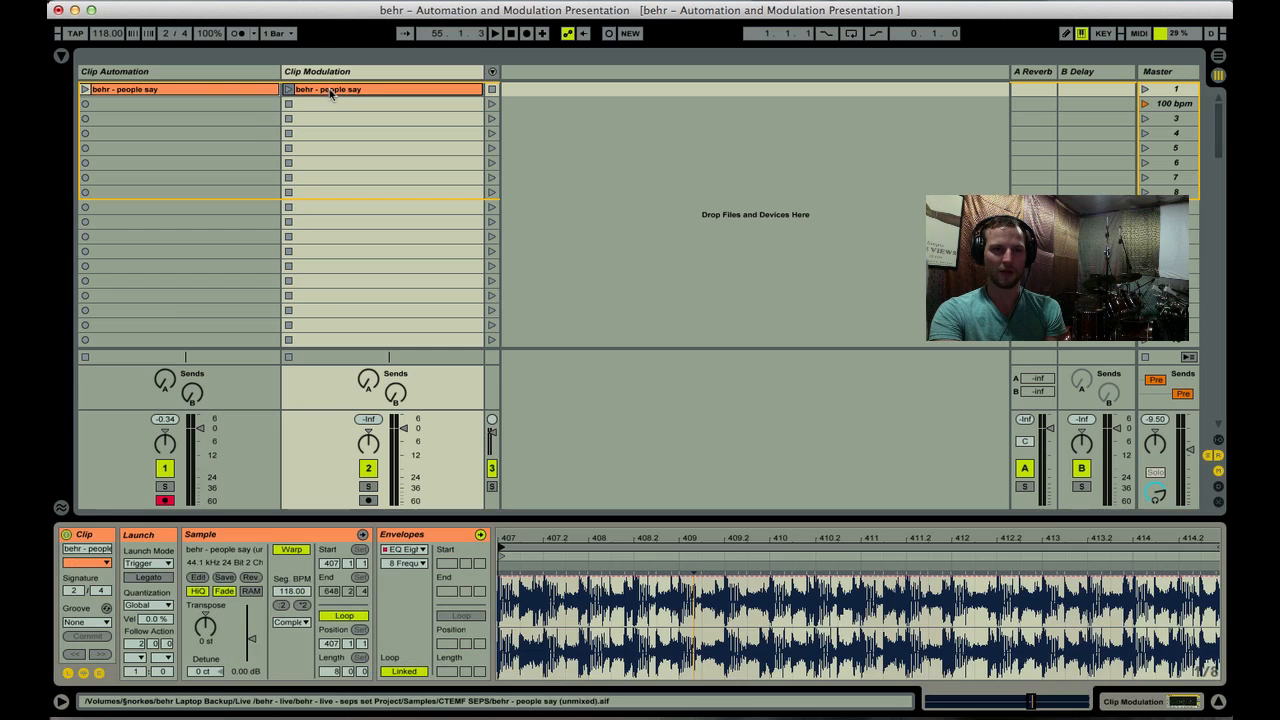
right_click(634, 605)
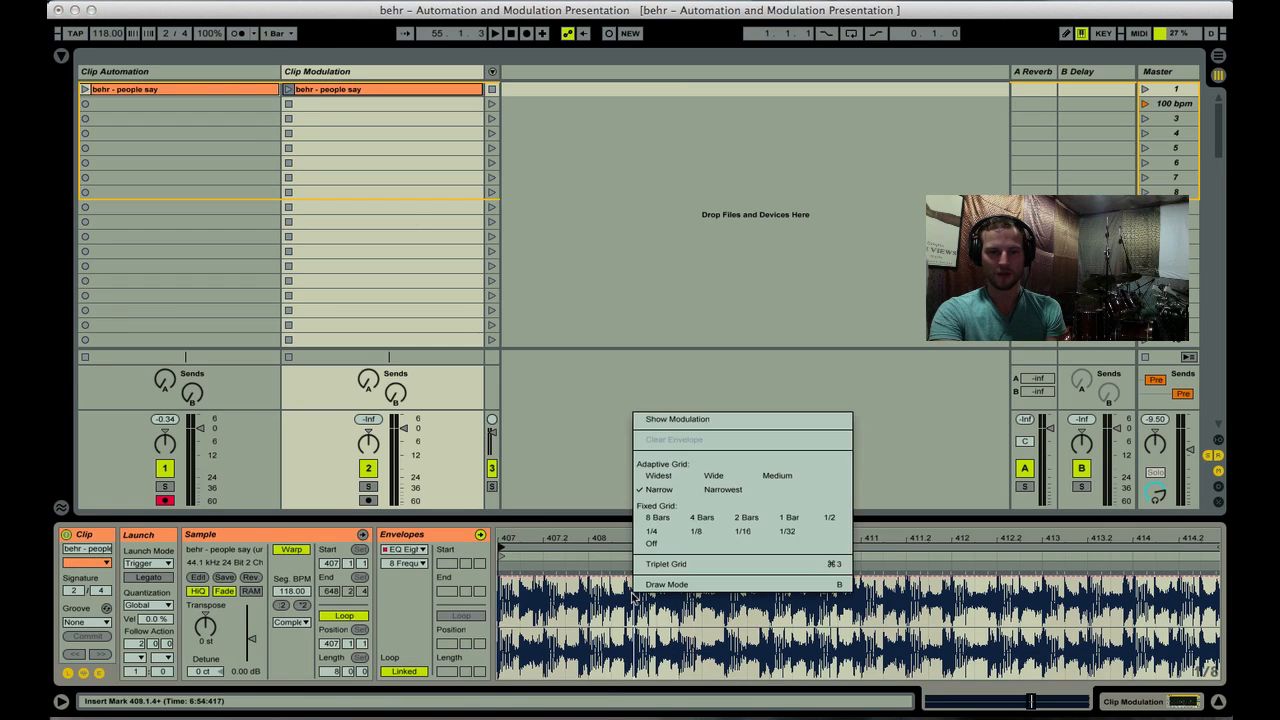
left_click(677, 420)
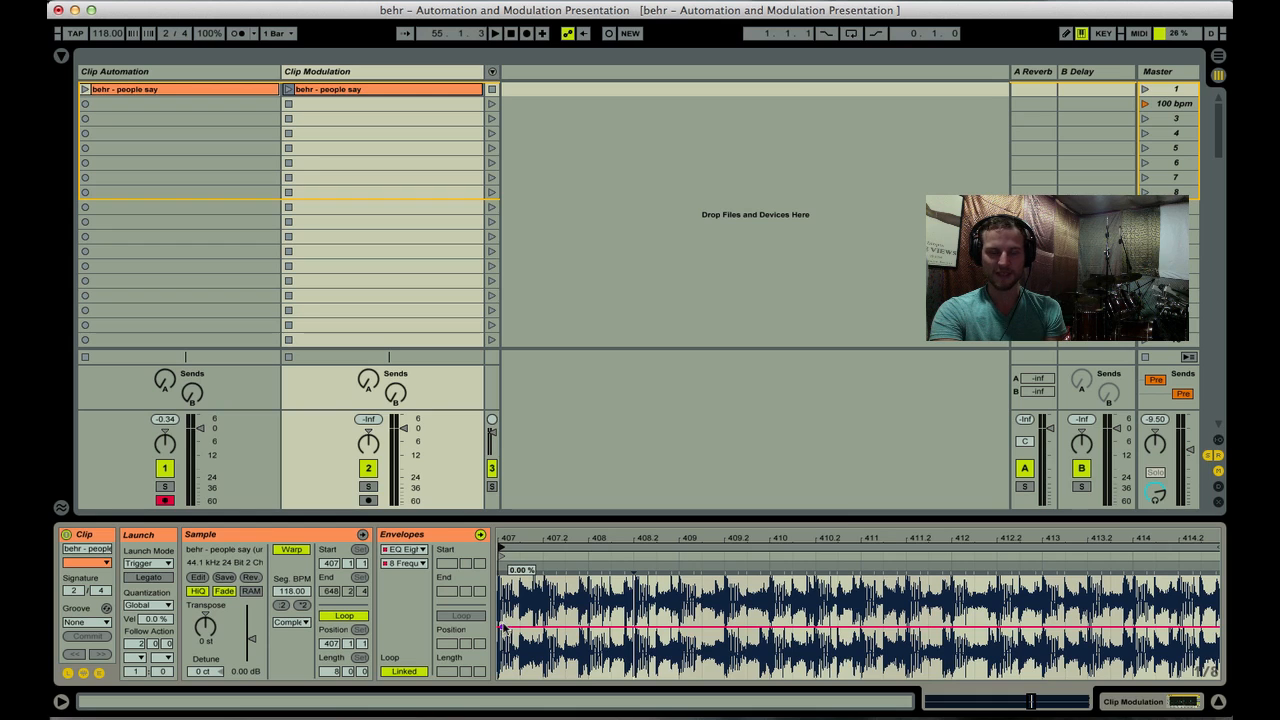
Compare the Clip Automation clip's envelopes with the Clip Modulation track's modulation envelope and EQ Eight frequency setting
left_click(160, 89)
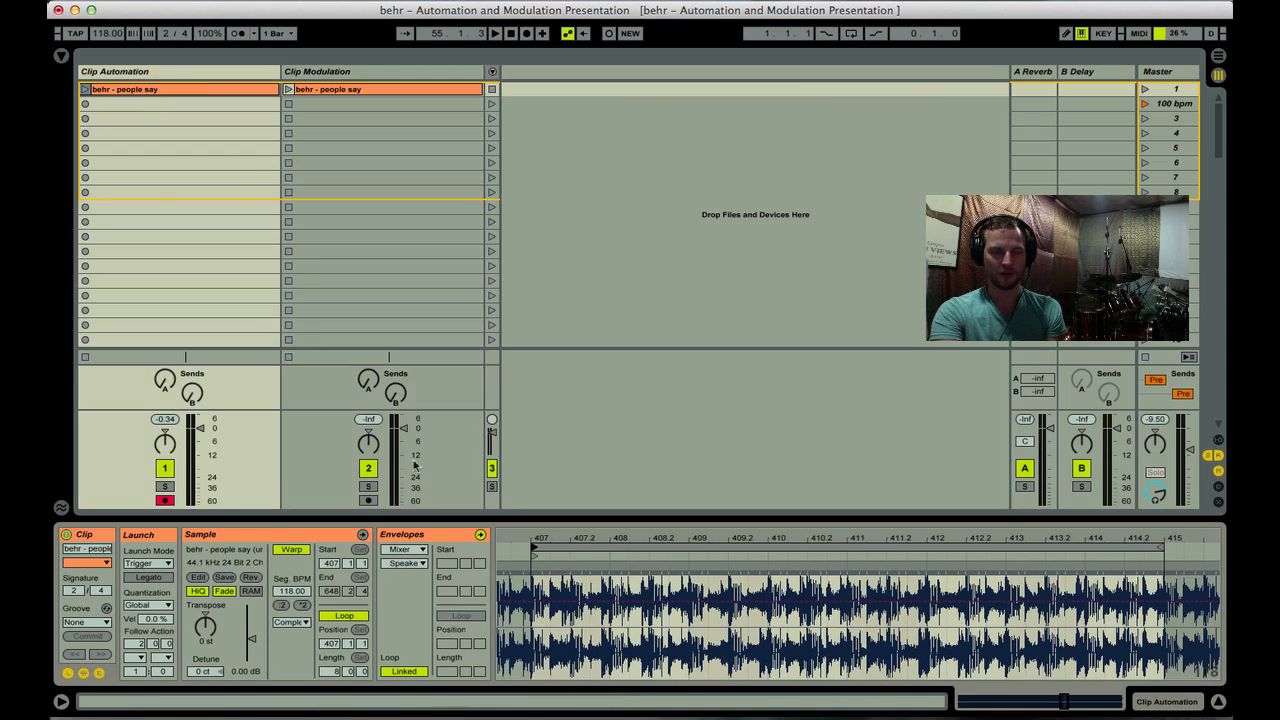
left_click(367, 72)
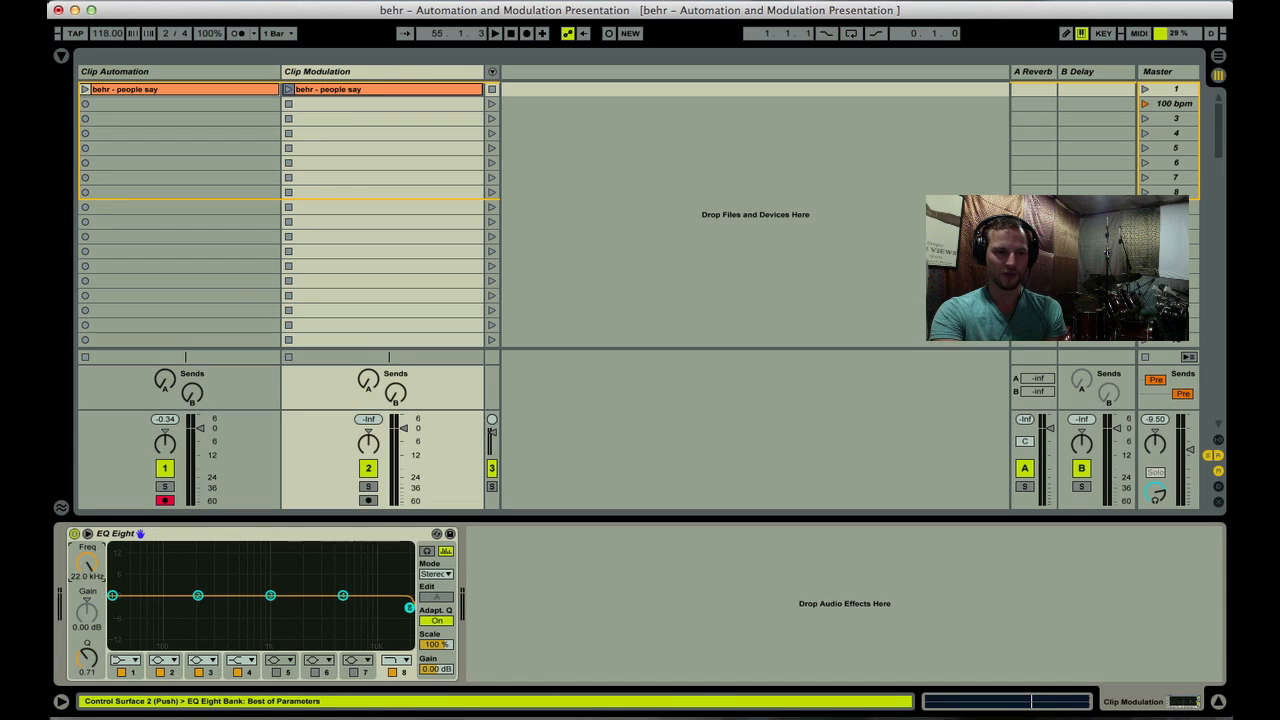
left_click(343, 89)
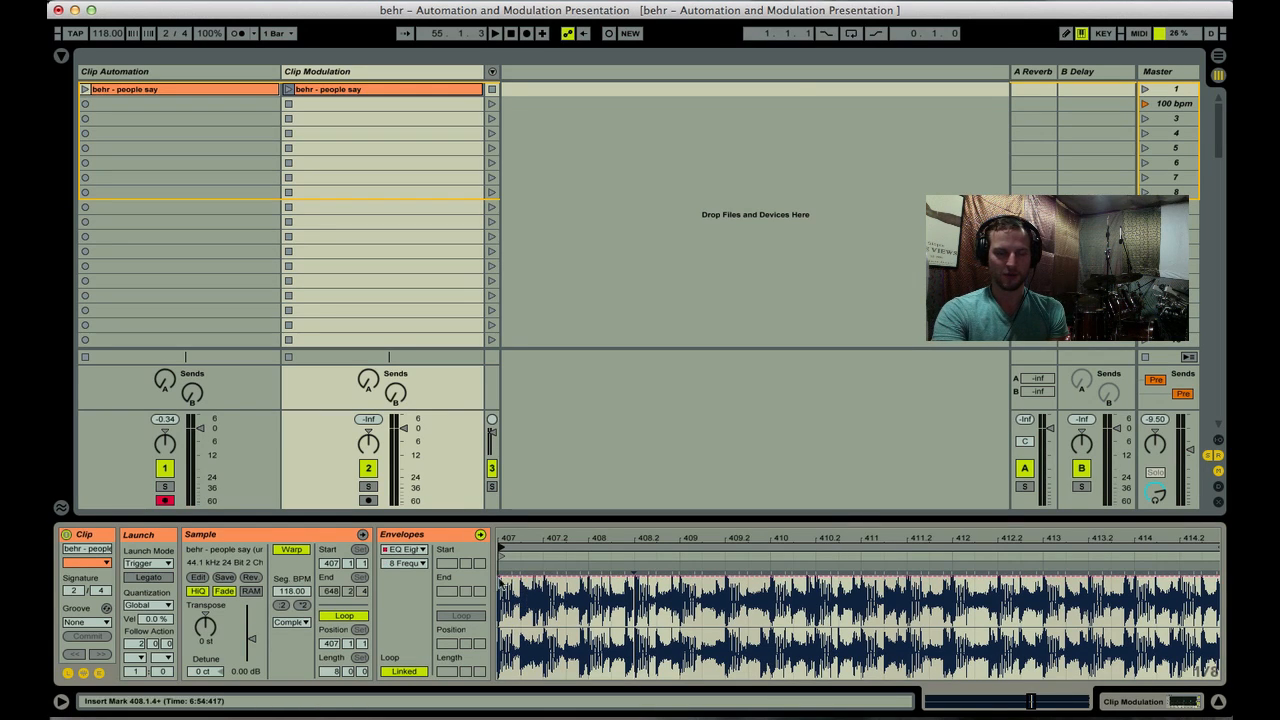
right_click(614, 588)
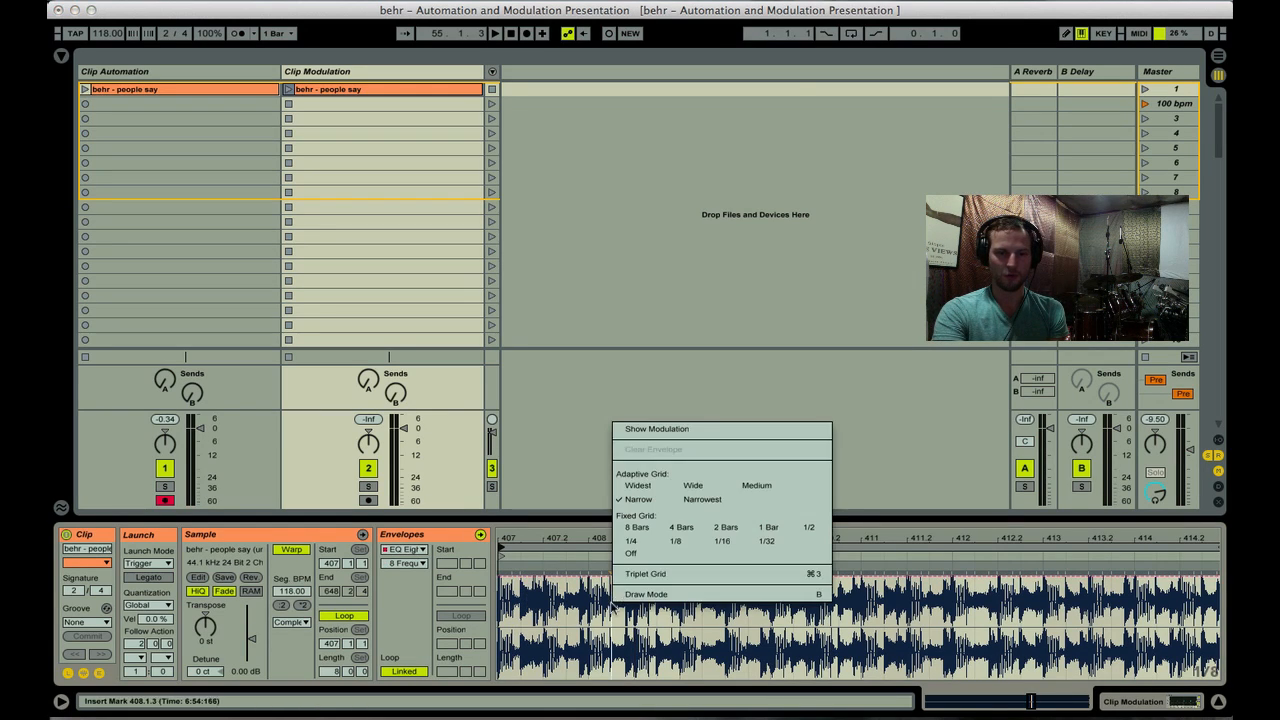
left_click(673, 432)
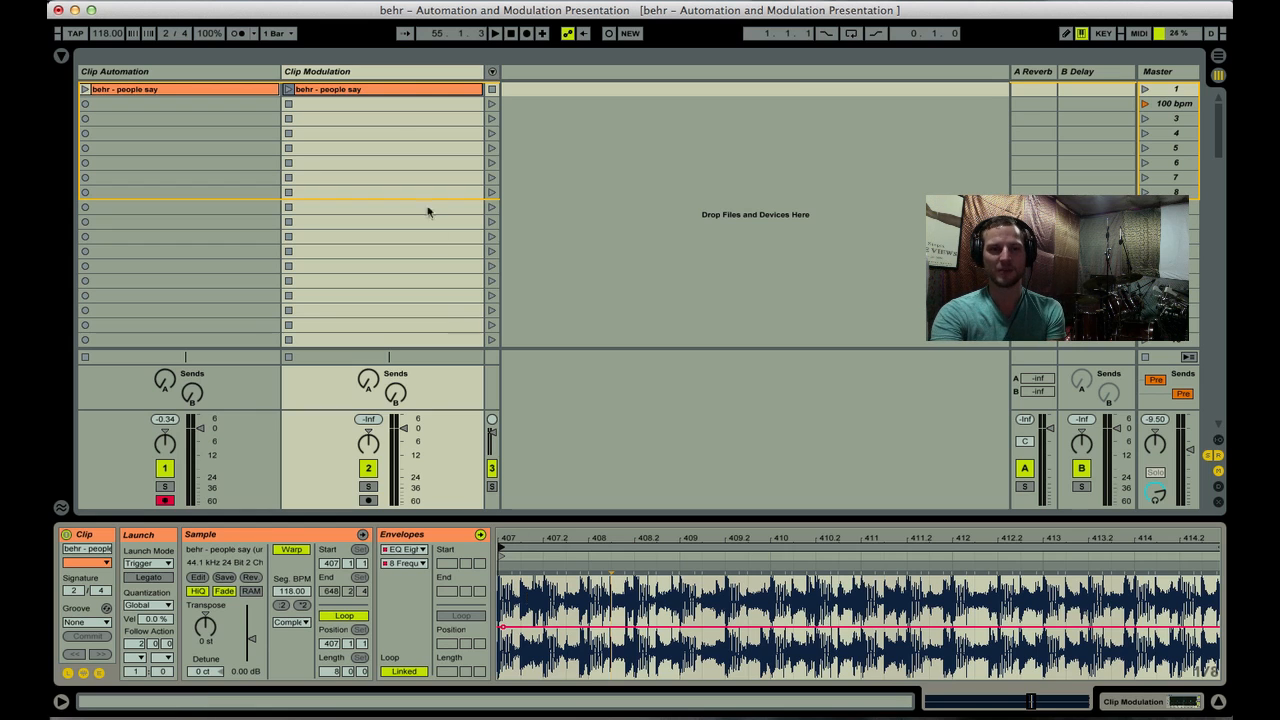
left_click(385, 73)
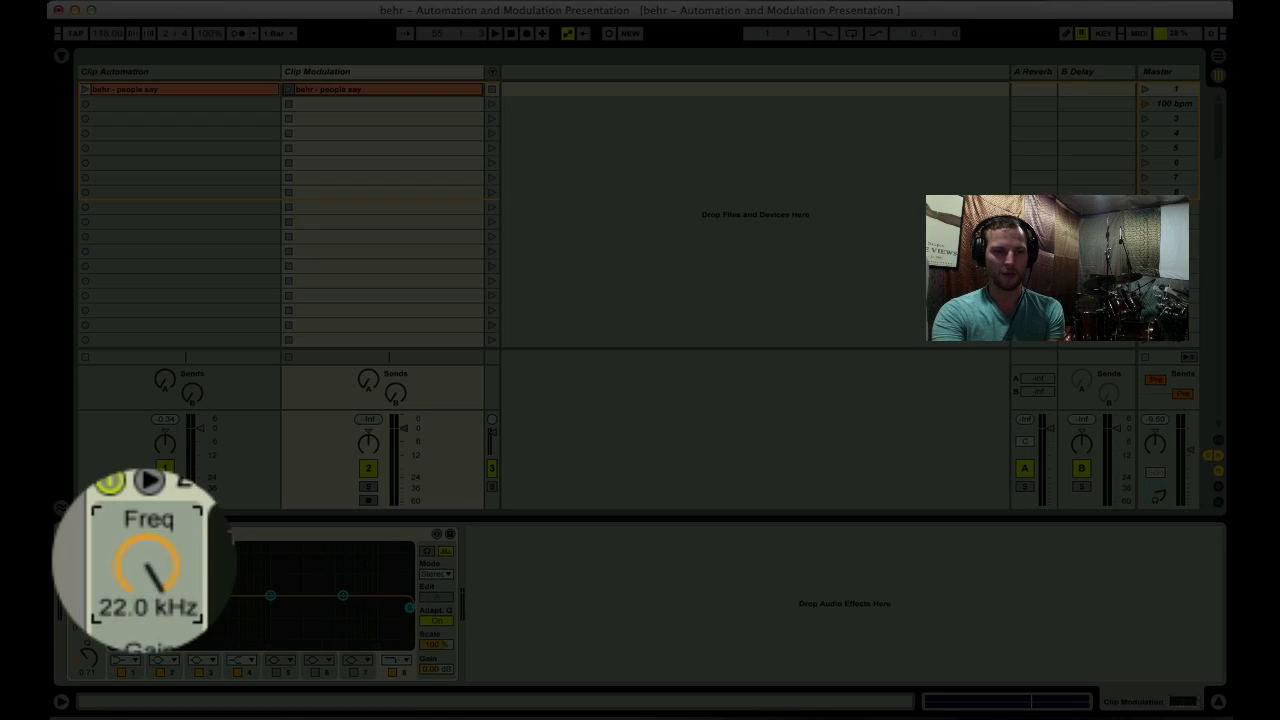
left_click_drag(87, 566, 142, 559)
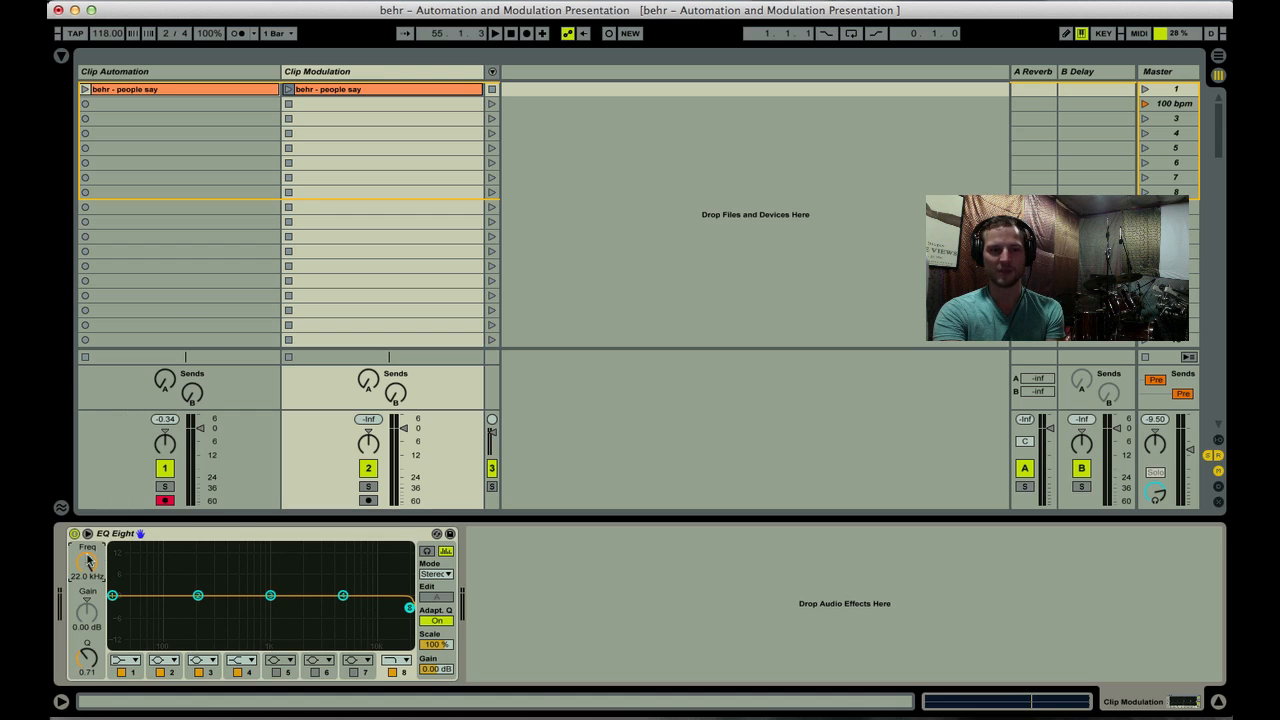
Redisplay the 8 Frequency A modulation, lower its line to -50.0 % and add a breakpoint at the clip's loop end at 415
left_click(348, 91)
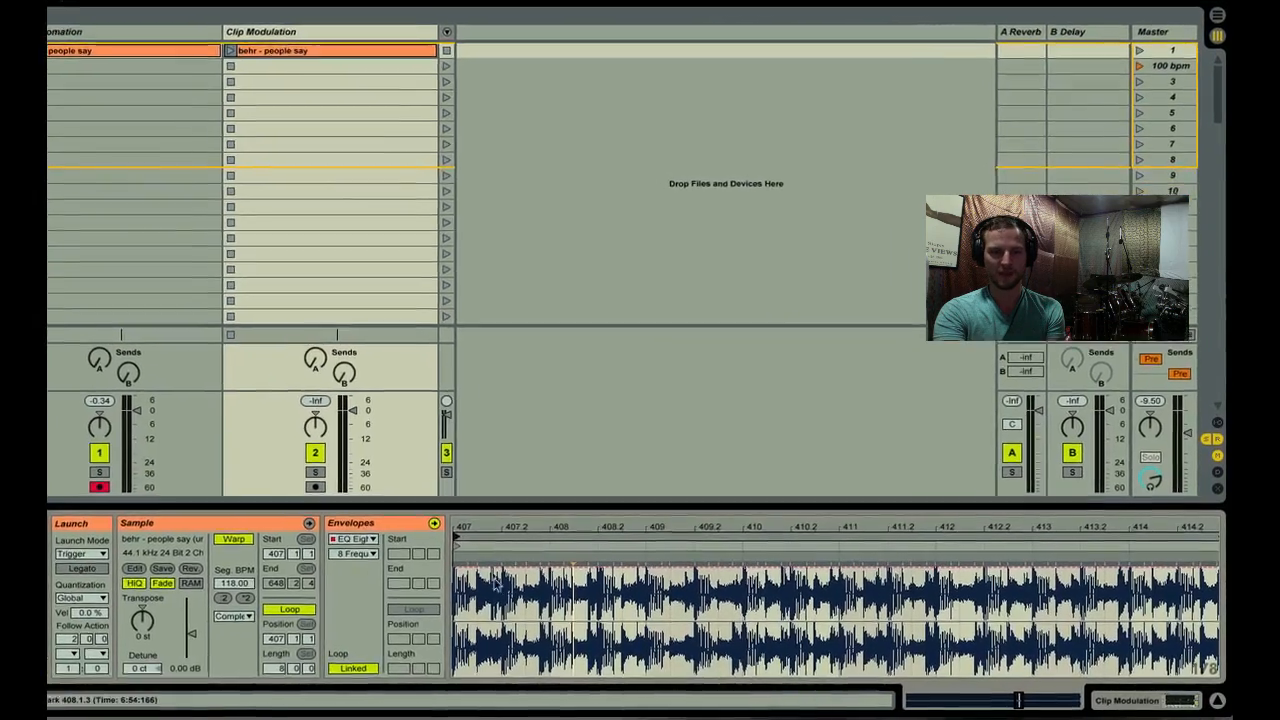
right_click(542, 594)
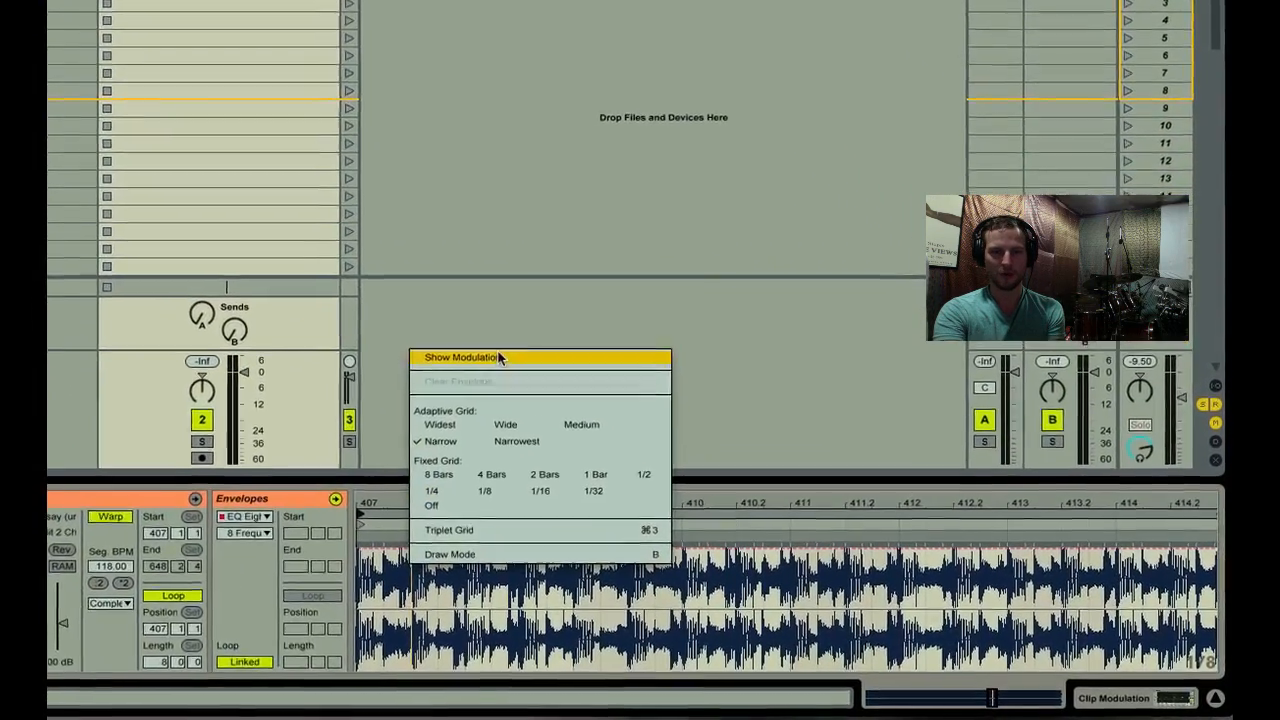
left_click(508, 378)
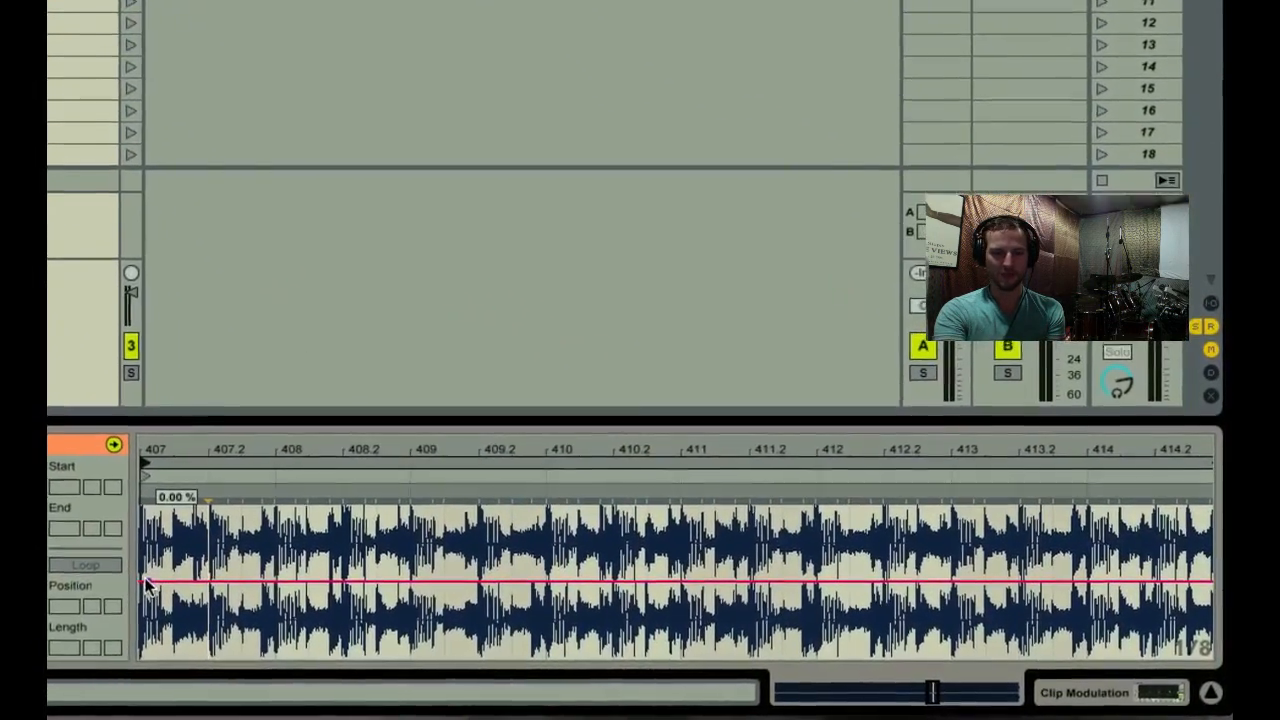
left_click_drag(75, 578, 80, 654)
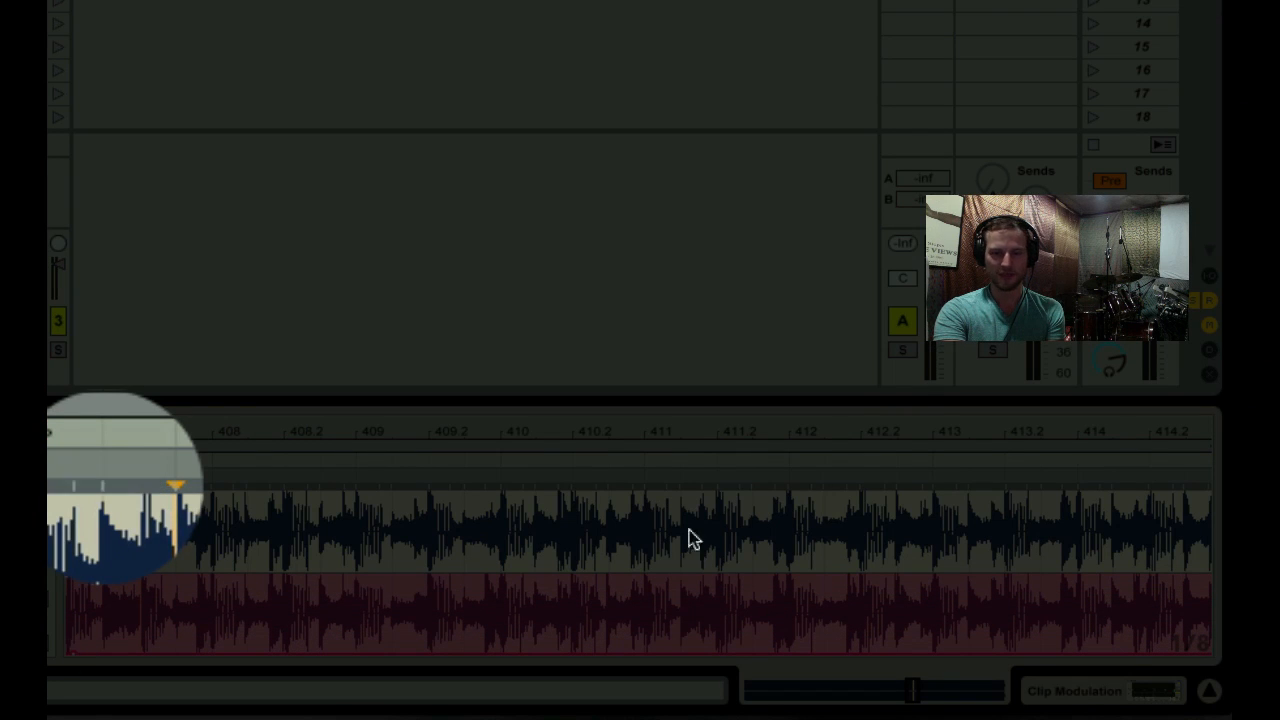
scroll(1139, 514, "right", 3)
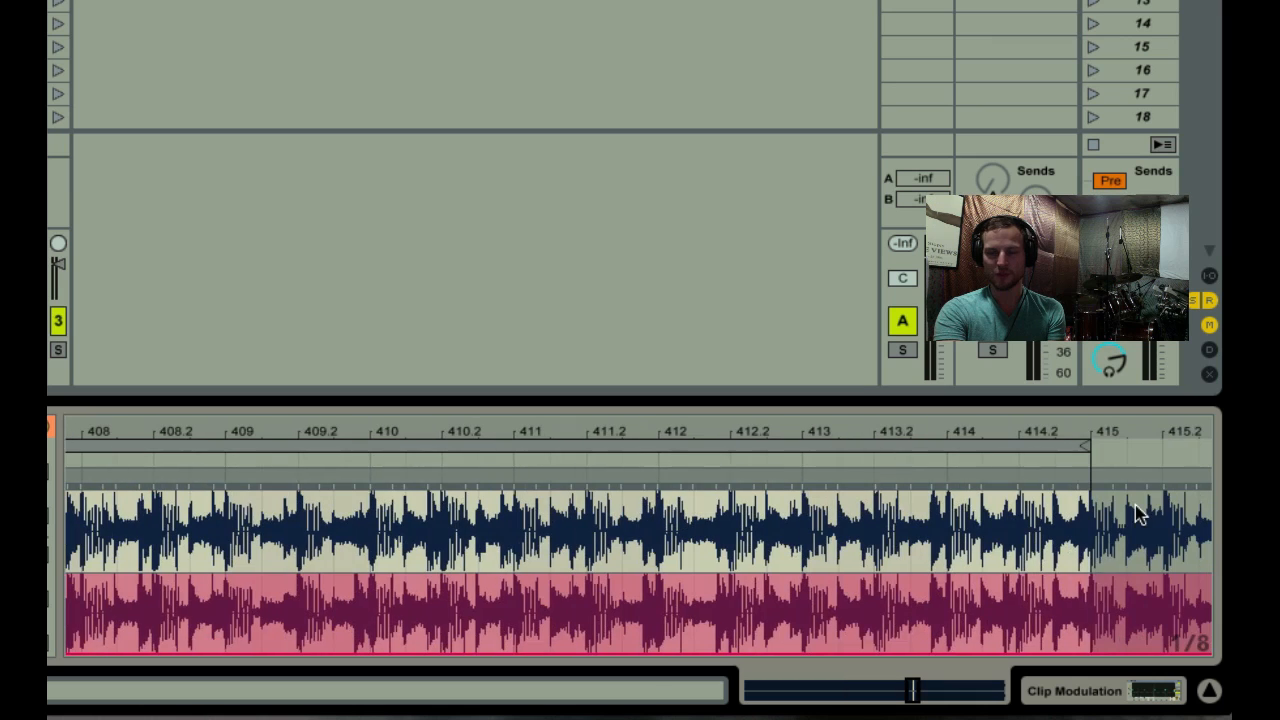
double_click(1090, 655)
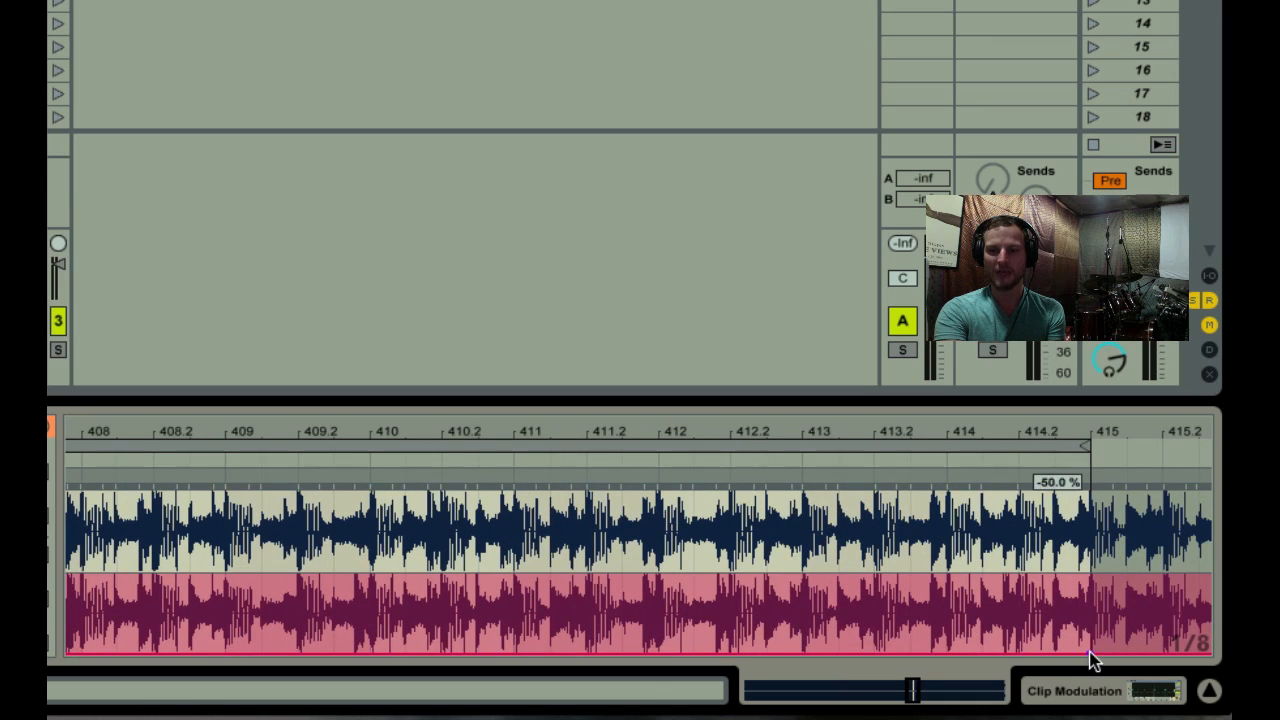
Raise the modulation breakpoint at 415 to the centre line, forming a ramp from -50.0 % at the loop start at 407
mouse_move(1087, 650)
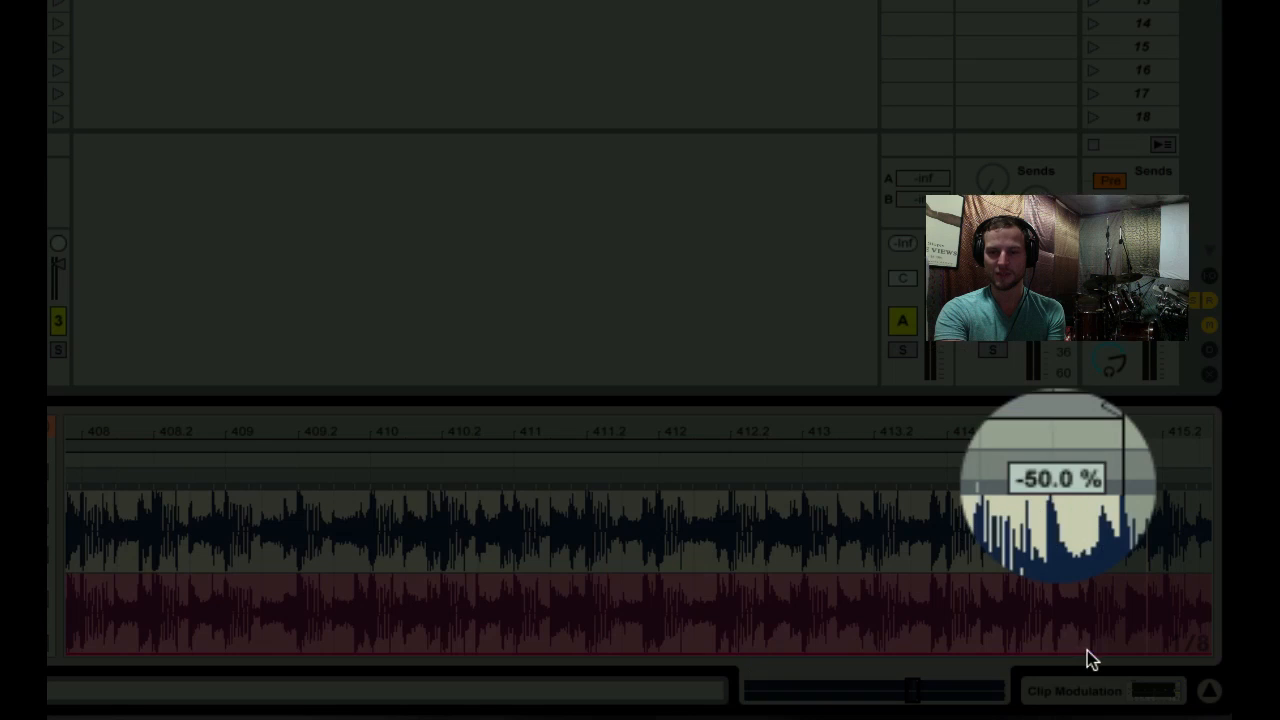
left_click_drag(1090, 655, 1090, 576)
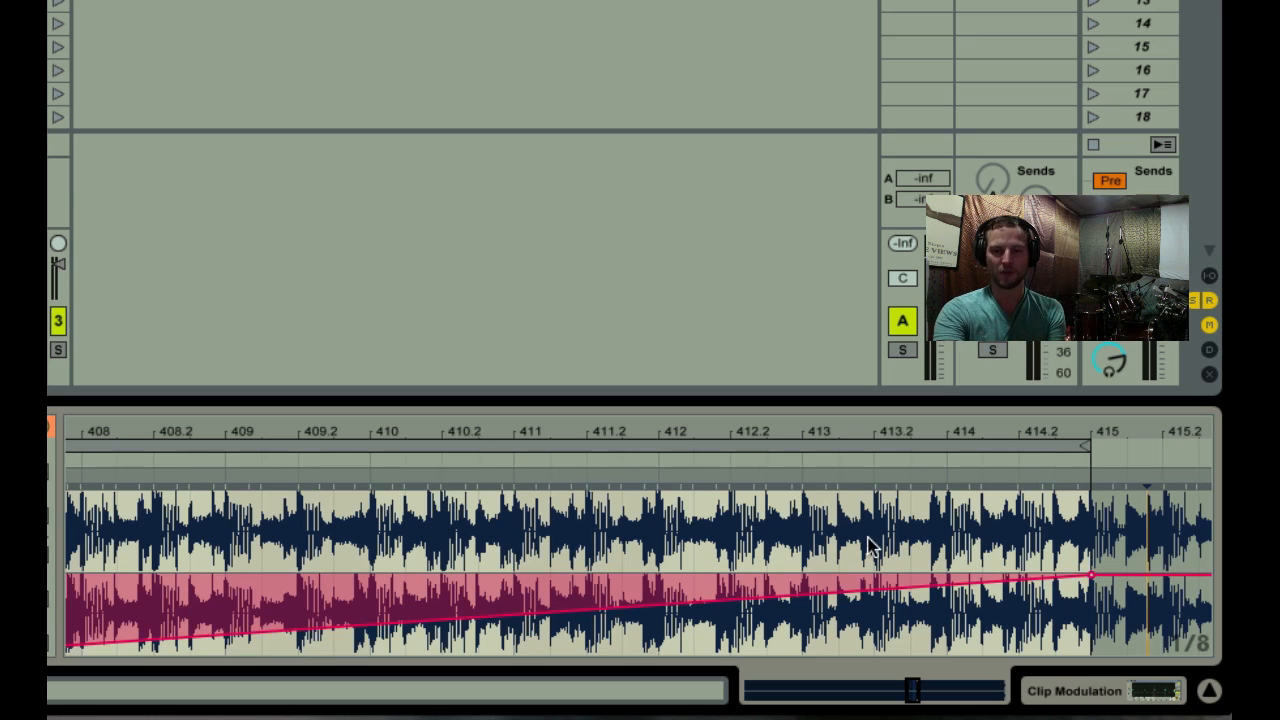
scroll(900, 552, "up", 5)
scroll(870, 546, "right", 3)
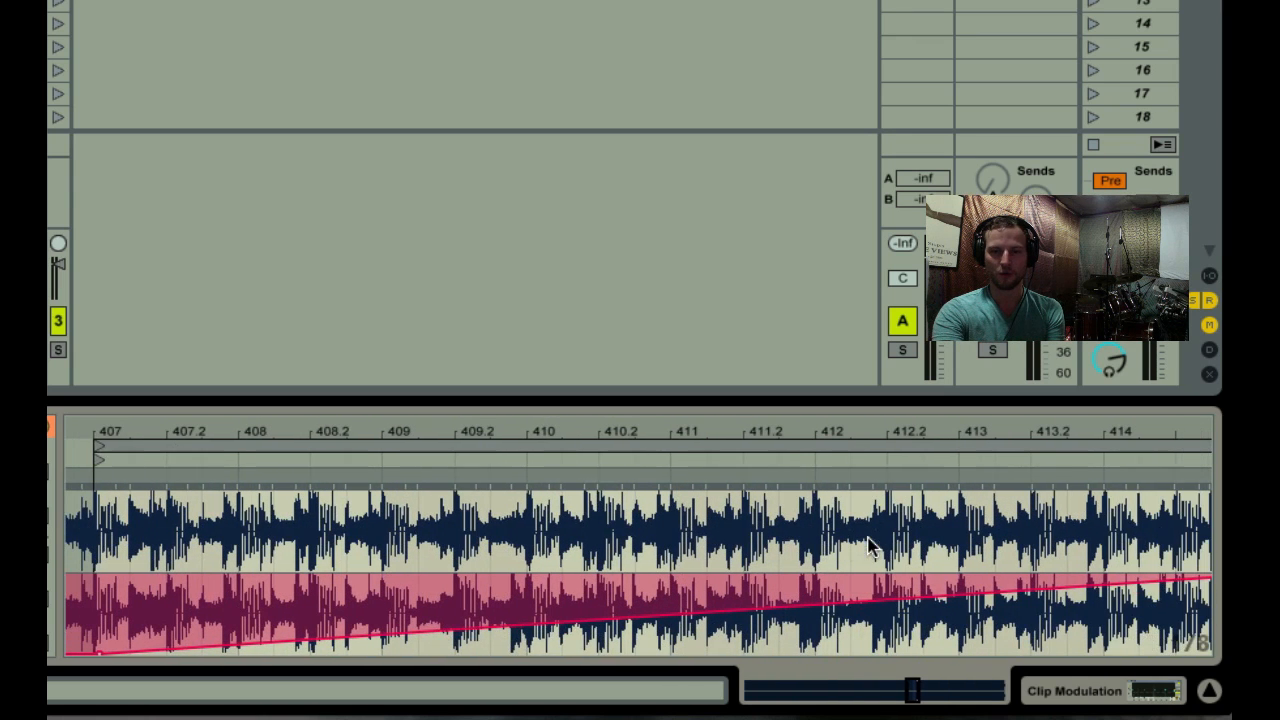
mouse_move(799, 432)
left_mouse_down()
mouse_move(799, 418)
mouse_move(799, 432)
left_mouse_up()
mouse_move(214, 651)
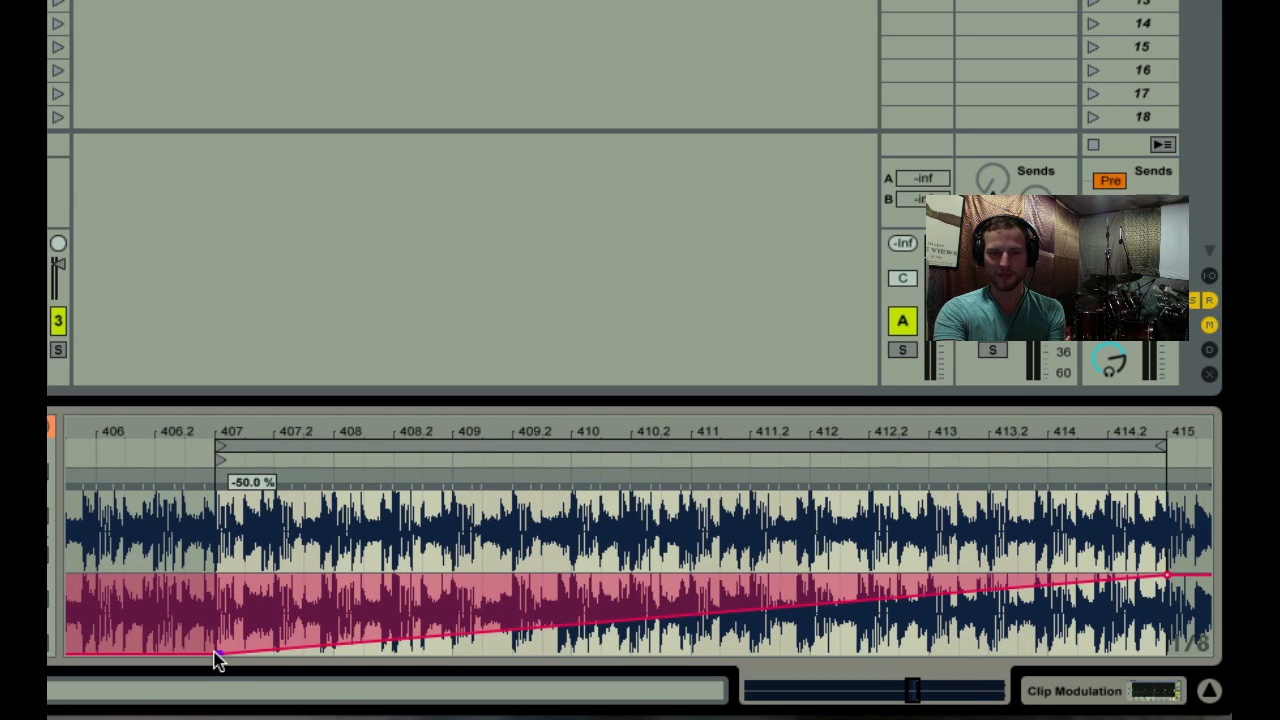
mouse_move(1163, 577)
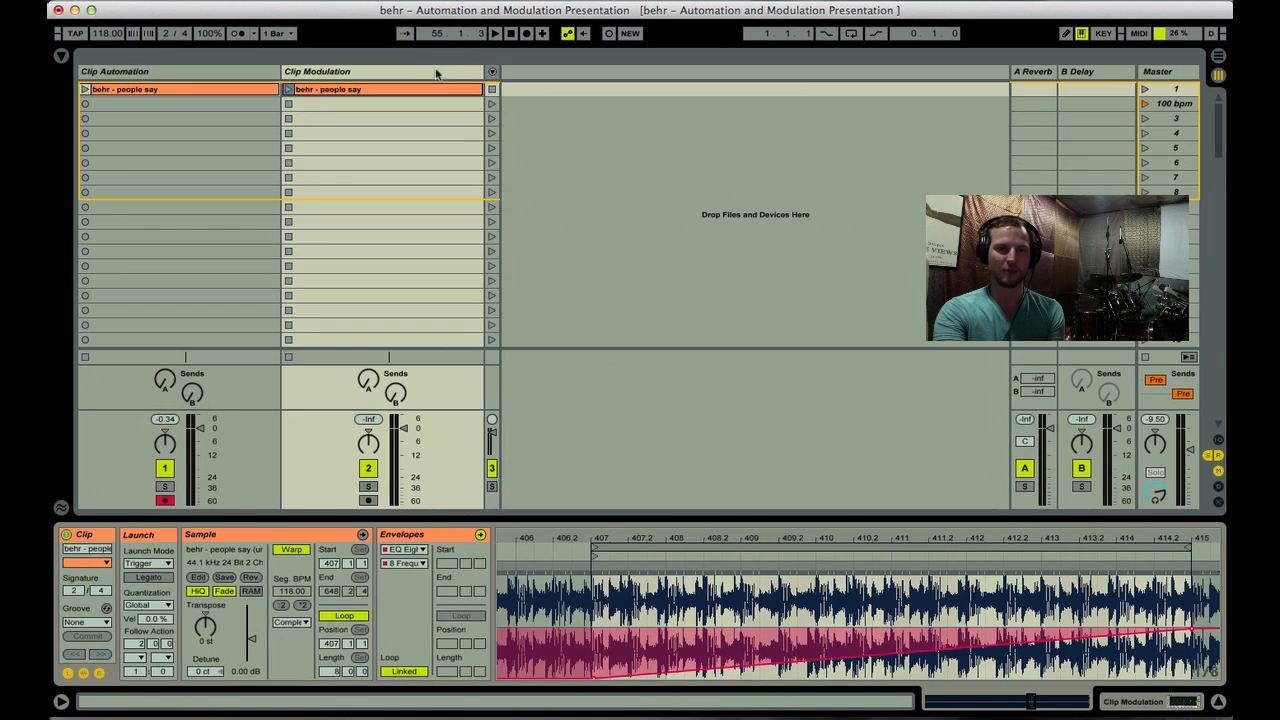
Show the Clip Modulation track's EQ Eight and play the clip to examine how the modulation affects different filter frequency settings
left_click(436, 72)
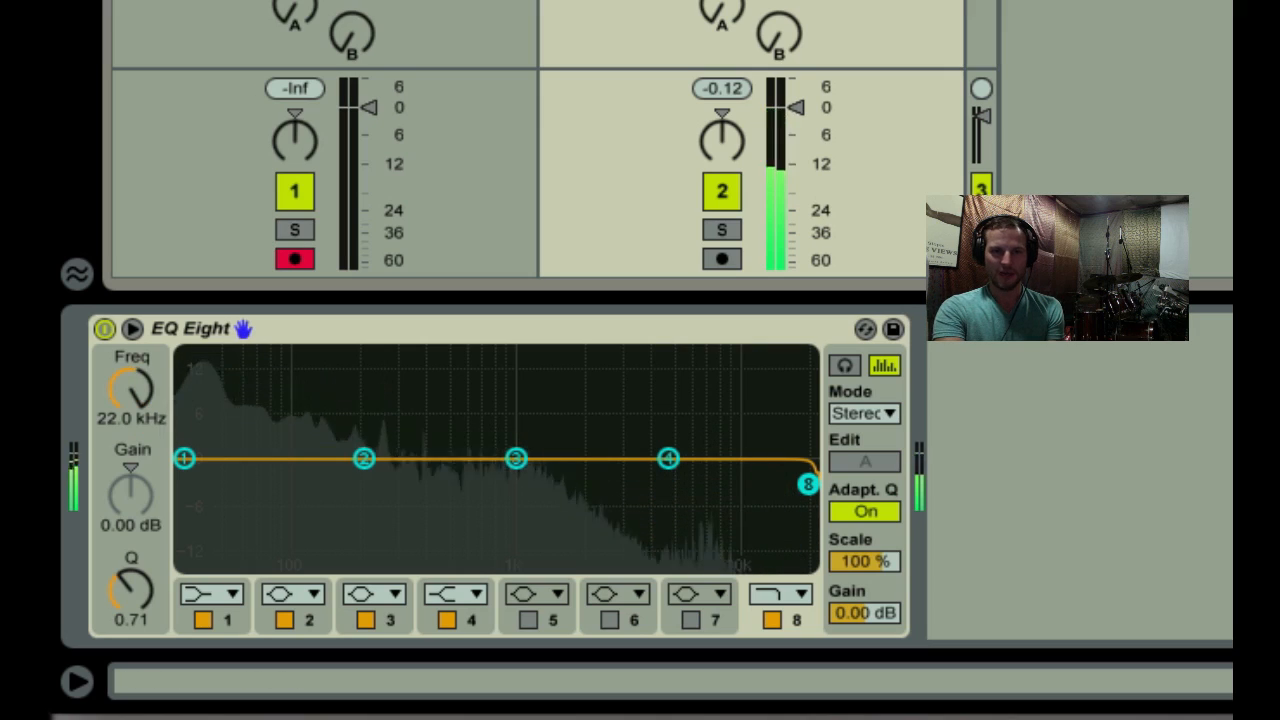
key("space")
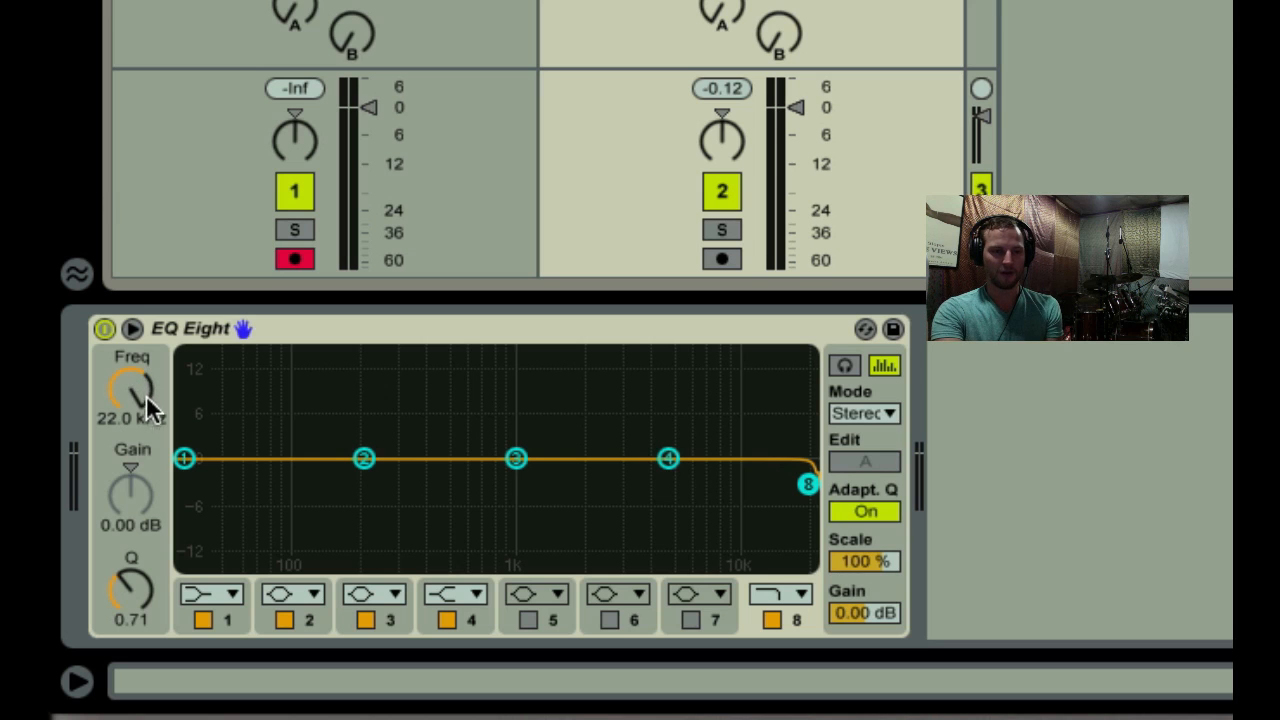
left_click(313, 322)
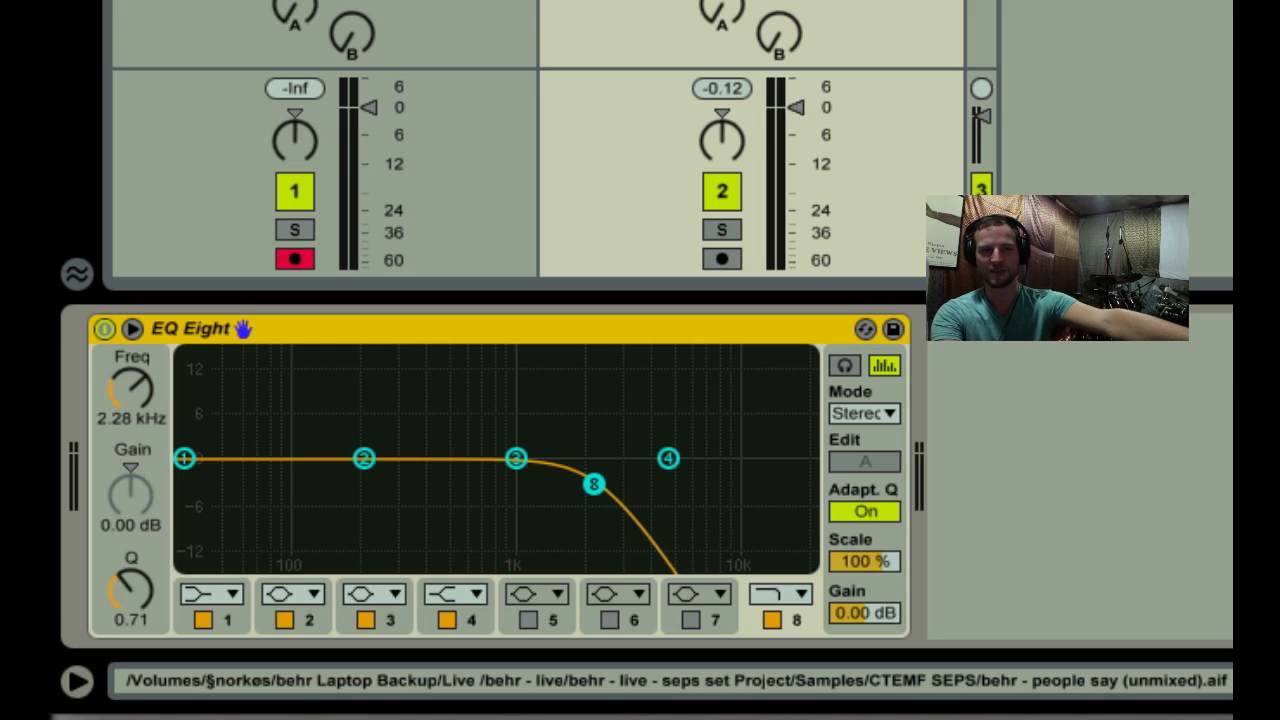
key("space")
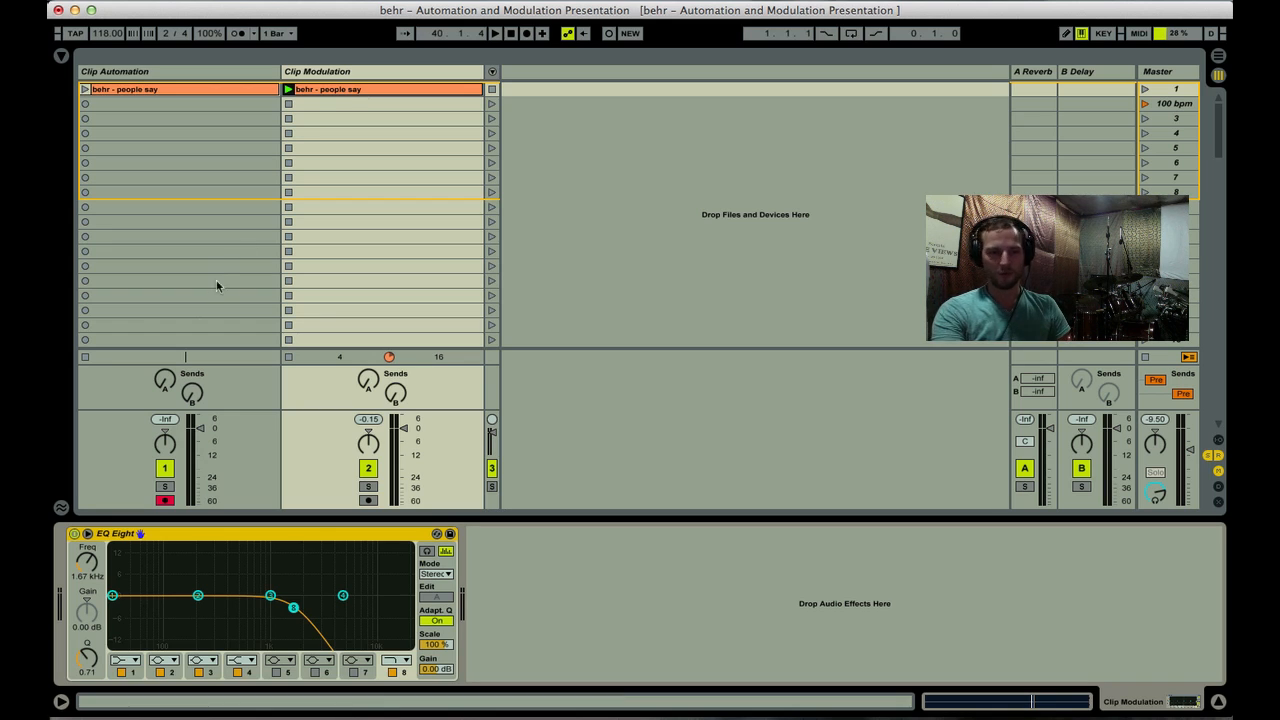
Show the clip's 8 Frequency A automation and draw a rising ramp from 407 to the maximum at 415
left_click(85, 563)
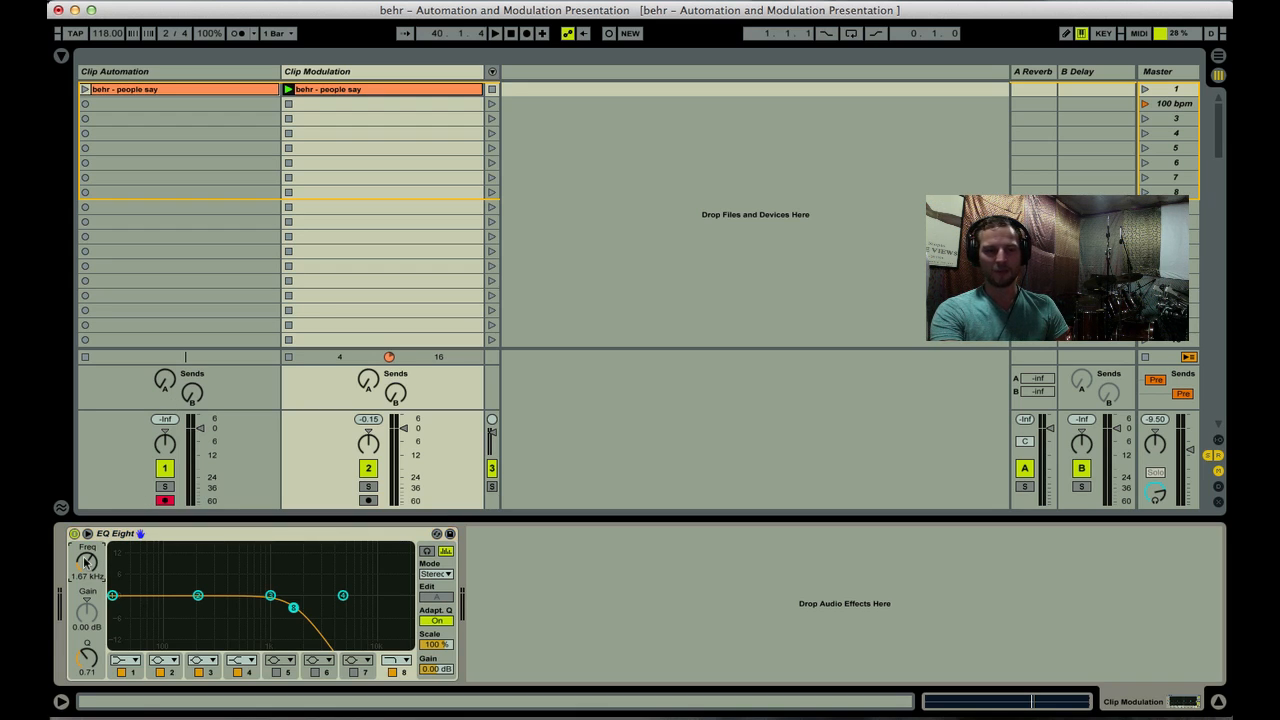
left_click(340, 93)
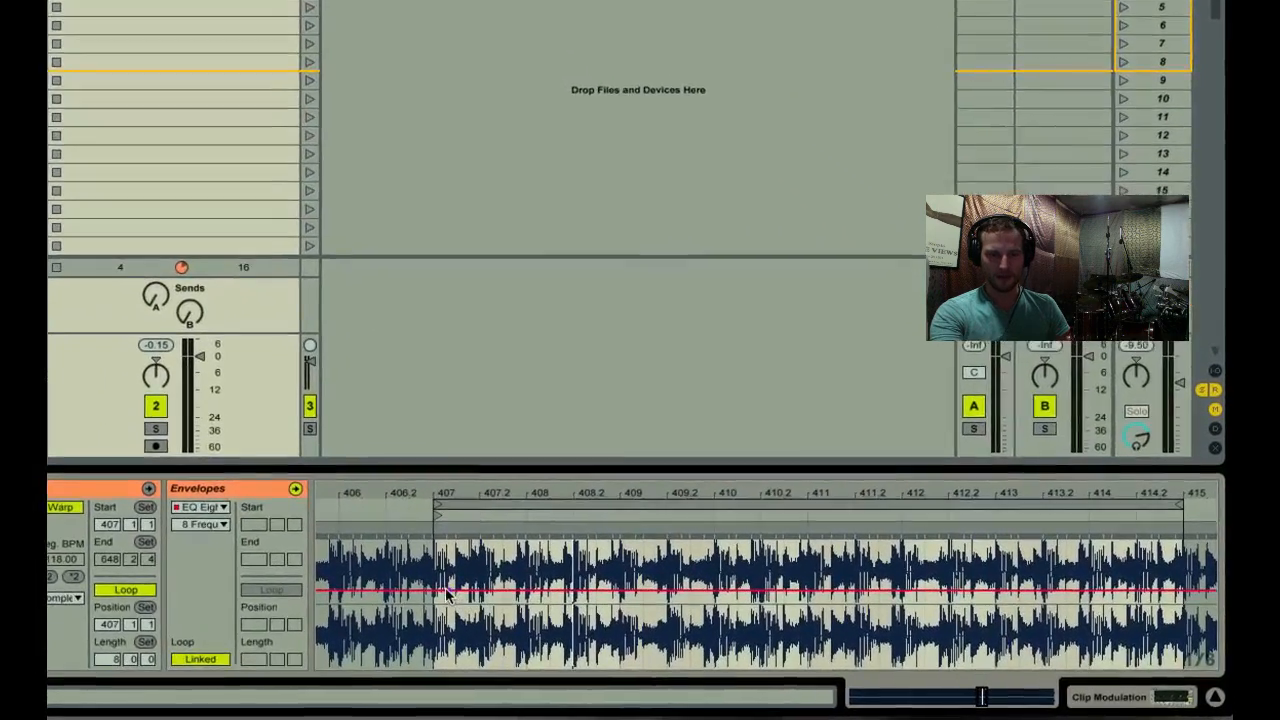
right_click(446, 565)
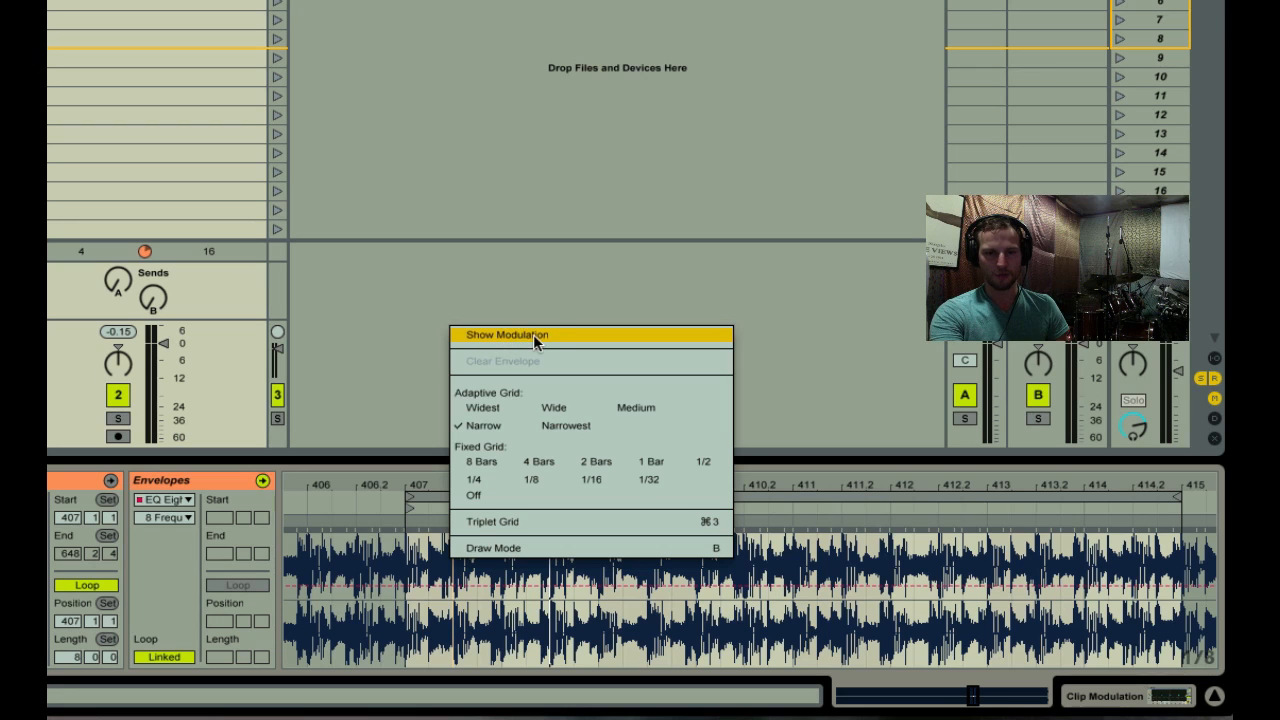
left_click(438, 550)
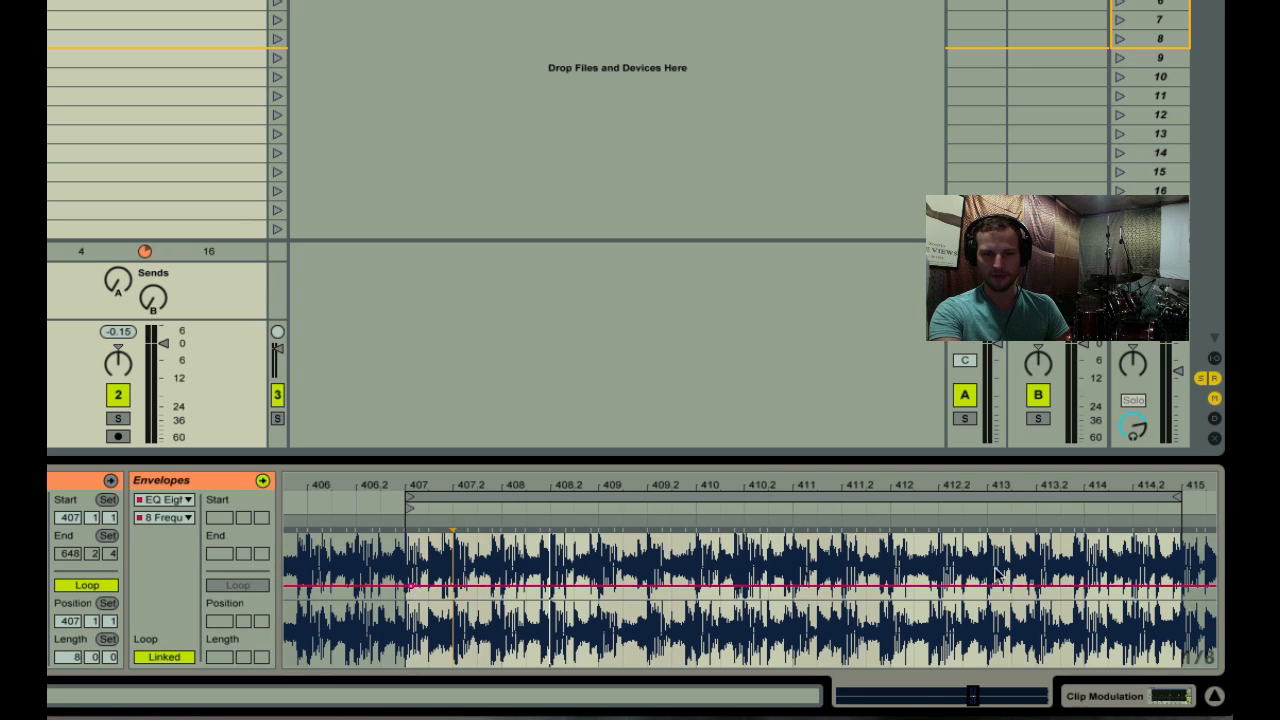
left_click_drag(1185, 588, 1183, 535)
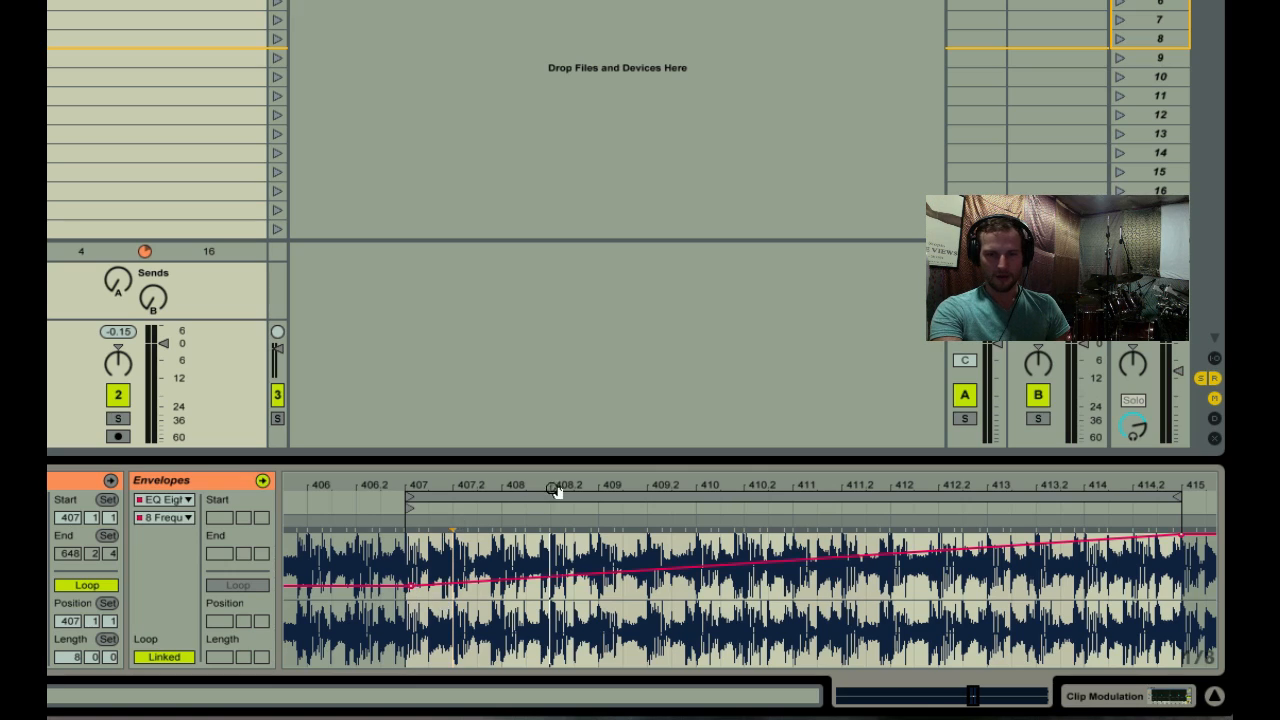
left_click_drag(555, 490, 467, 487)
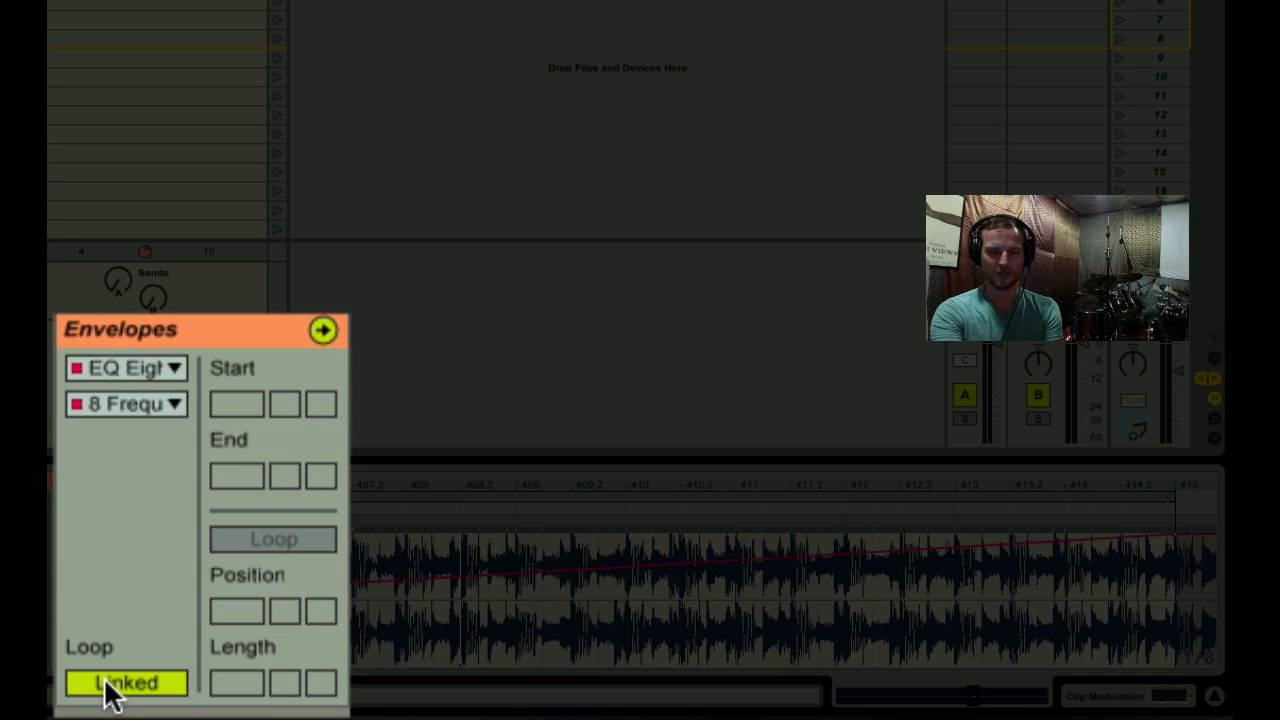
Unlink the automation envelope, start its 5-bar loop at 410, and move the 407 breakpoint to 410 at the minimum frequency
left_click(115, 690)
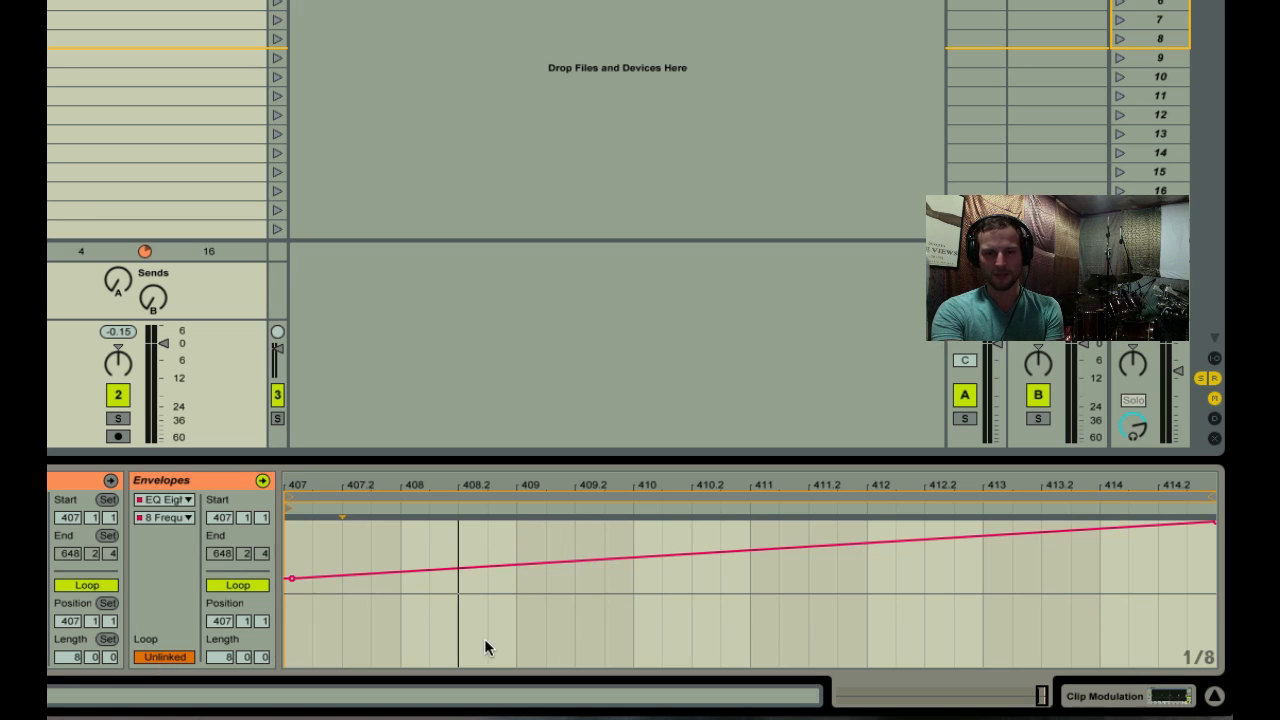
left_click_drag(700, 486, 814, 489)
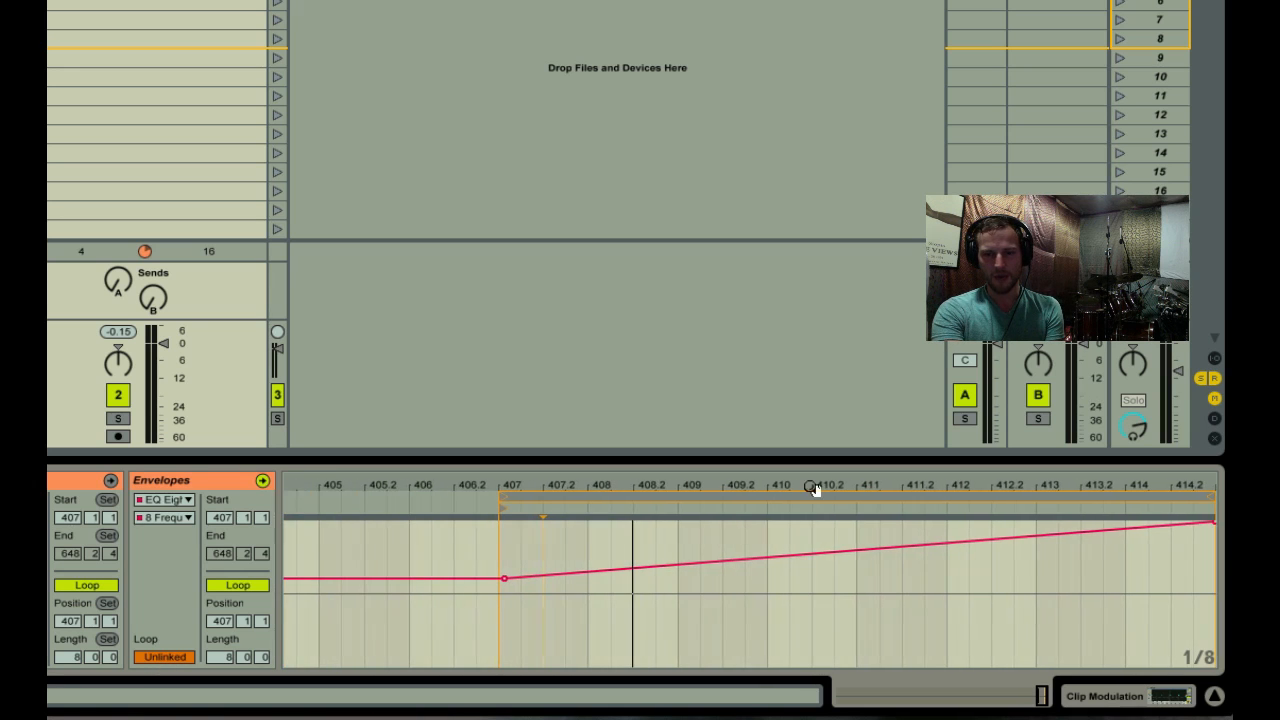
left_click_drag(504, 500, 762, 498)
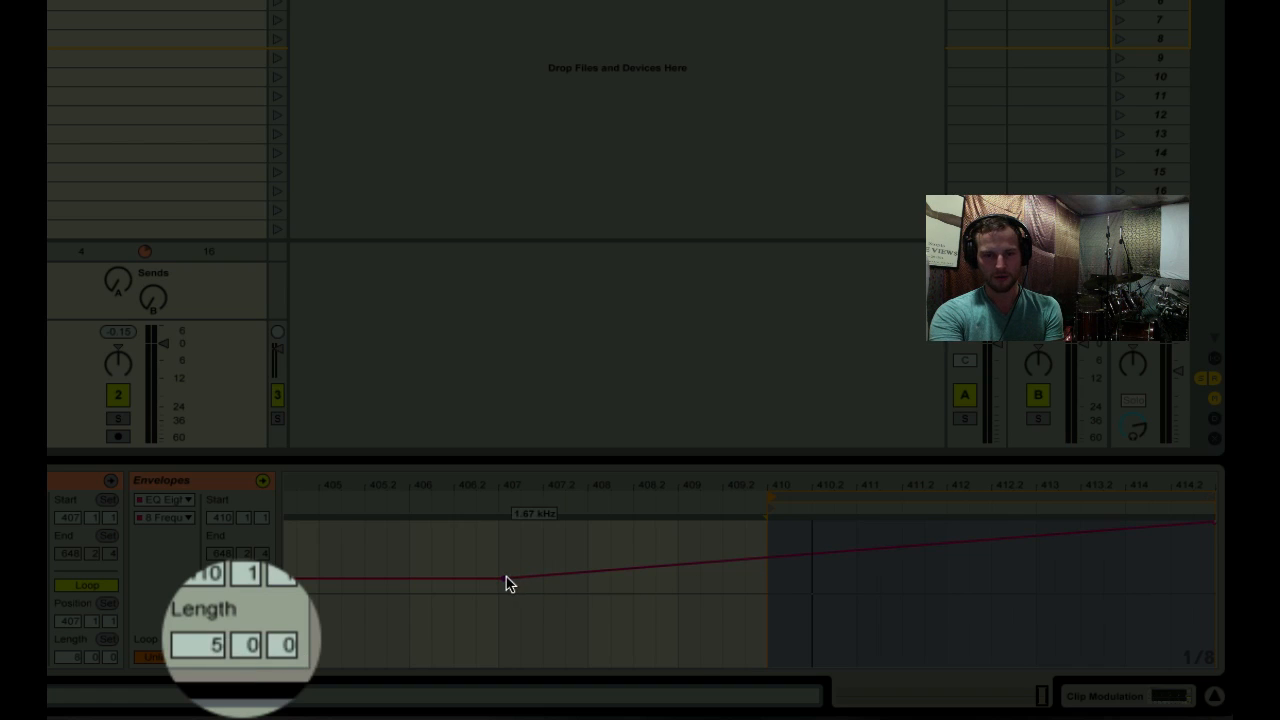
left_click_drag(505, 583, 773, 665)
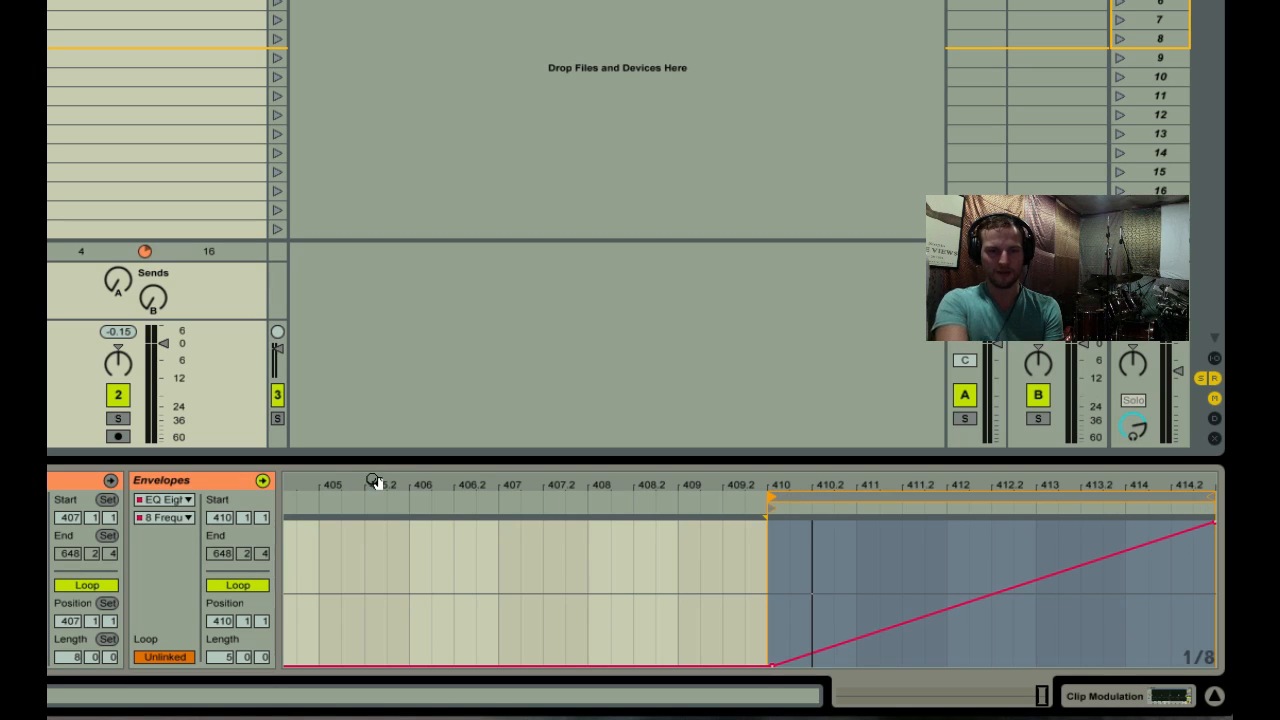
Show the 8 Frequency A modulation, unlink its envelope, and set its loop to start at 410 with a length of 8 bars
right_click(933, 553)
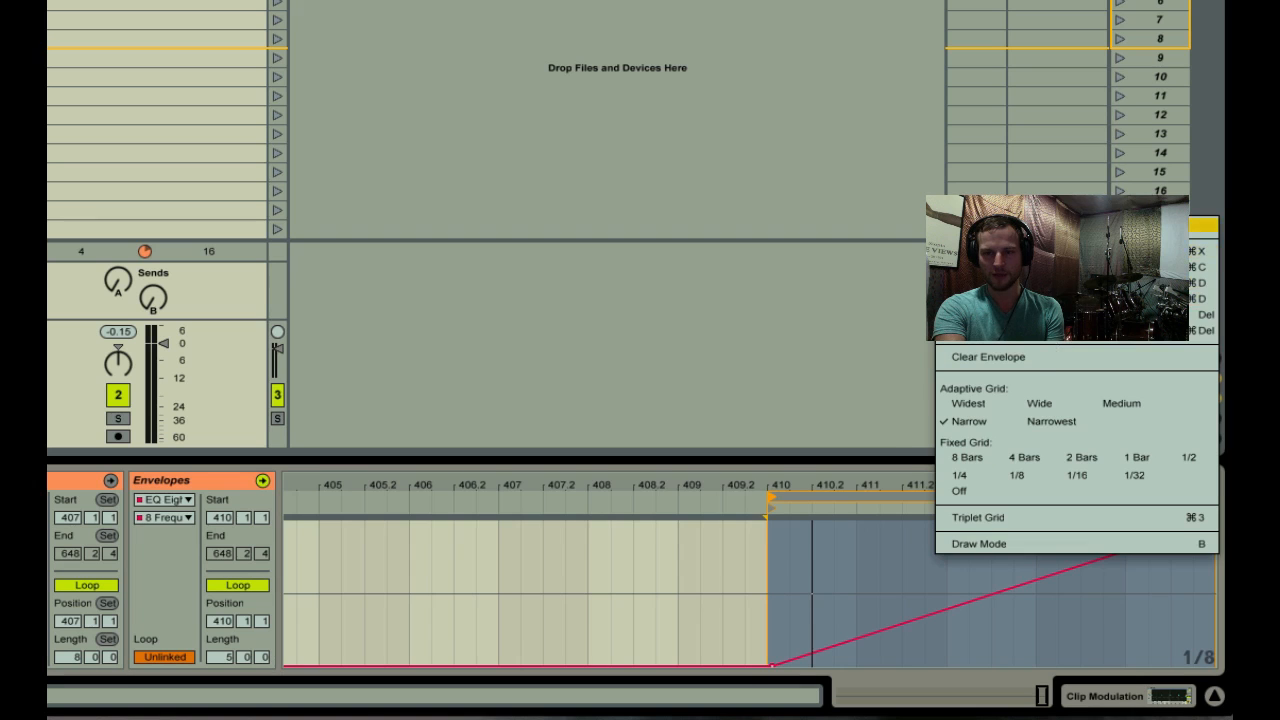
left_click(1010, 225)
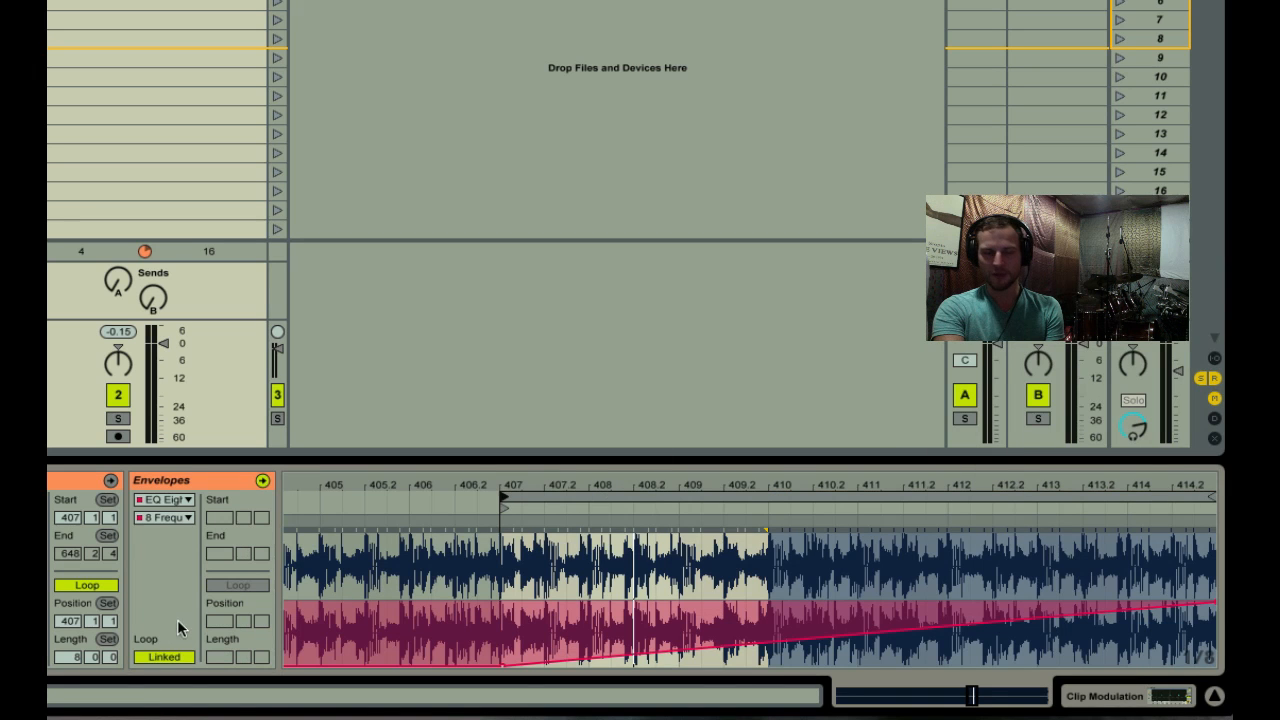
left_click(164, 657)
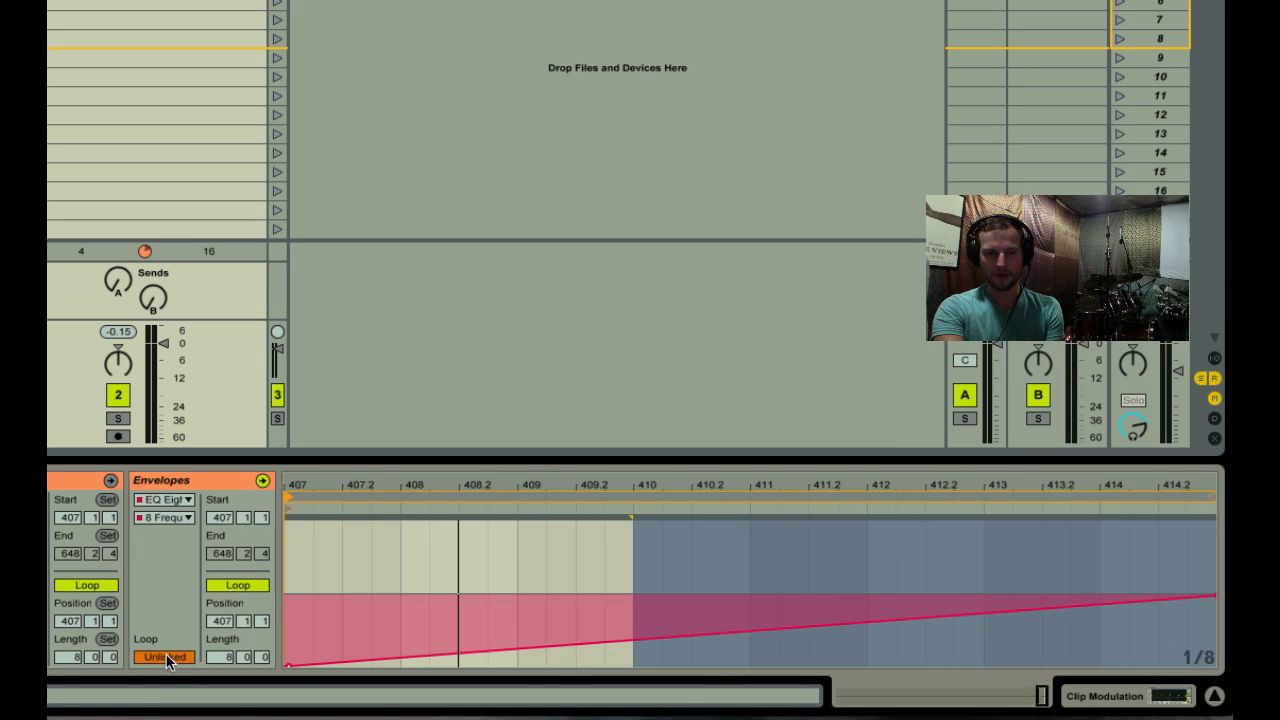
mouse_move(291, 499)
left_mouse_down()
mouse_move(616, 484)
mouse_move(960, 491)
left_mouse_up()
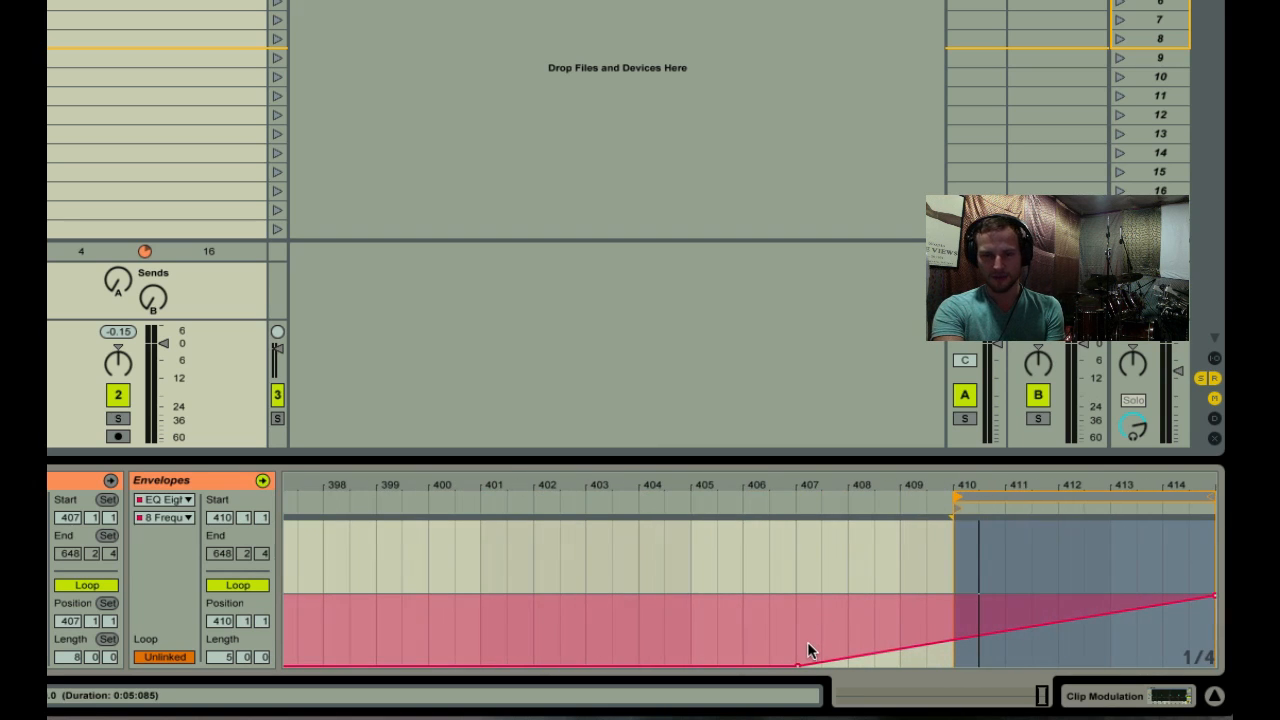
left_click(219, 658)
key("Up")
key("Down")
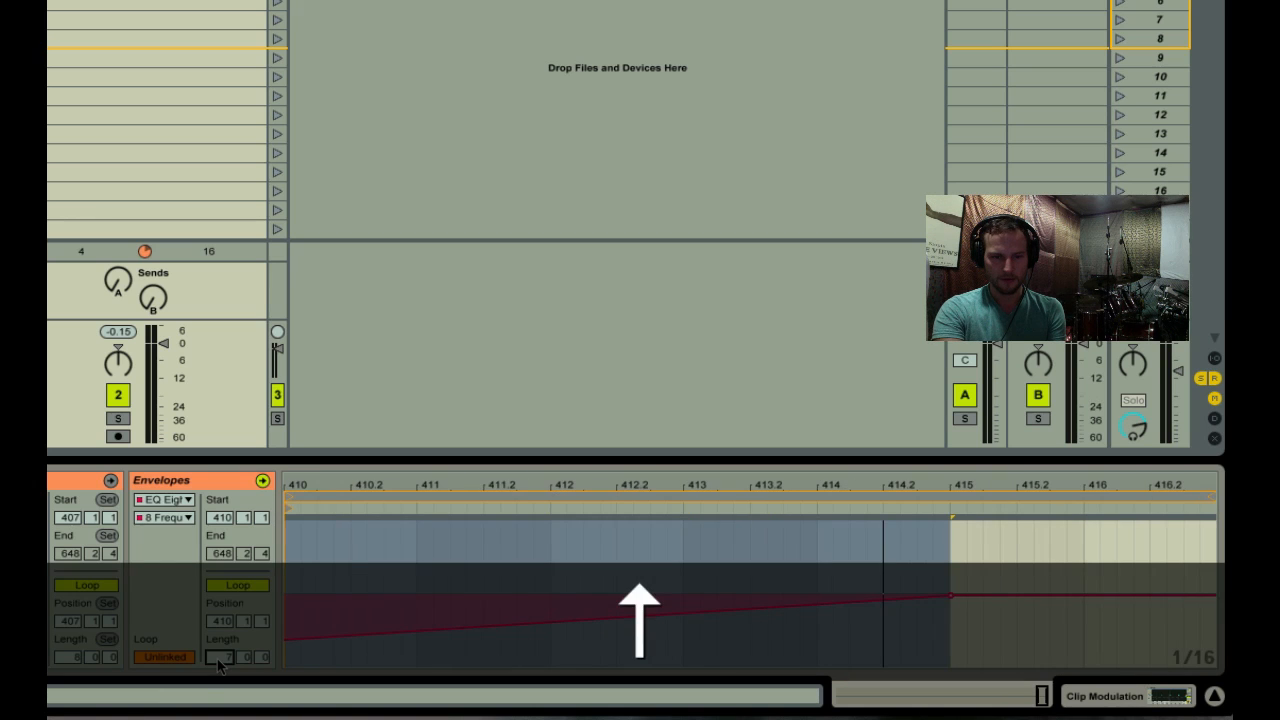
key("Up")
key("Up")
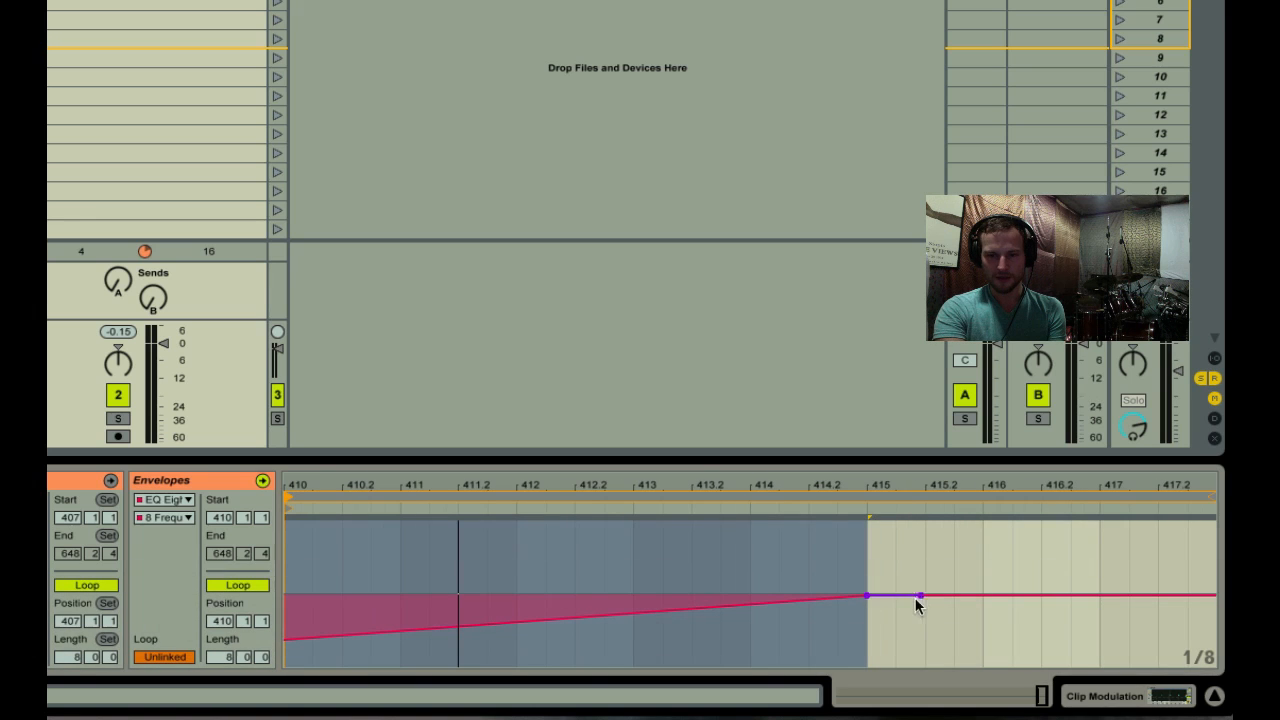
Stretch the modulation ramp across the 8-bar loop by moving the 415 breakpoint to the loop end and adding a -50.0 % breakpoint at 410
left_click_drag(866, 594, 1214, 594)
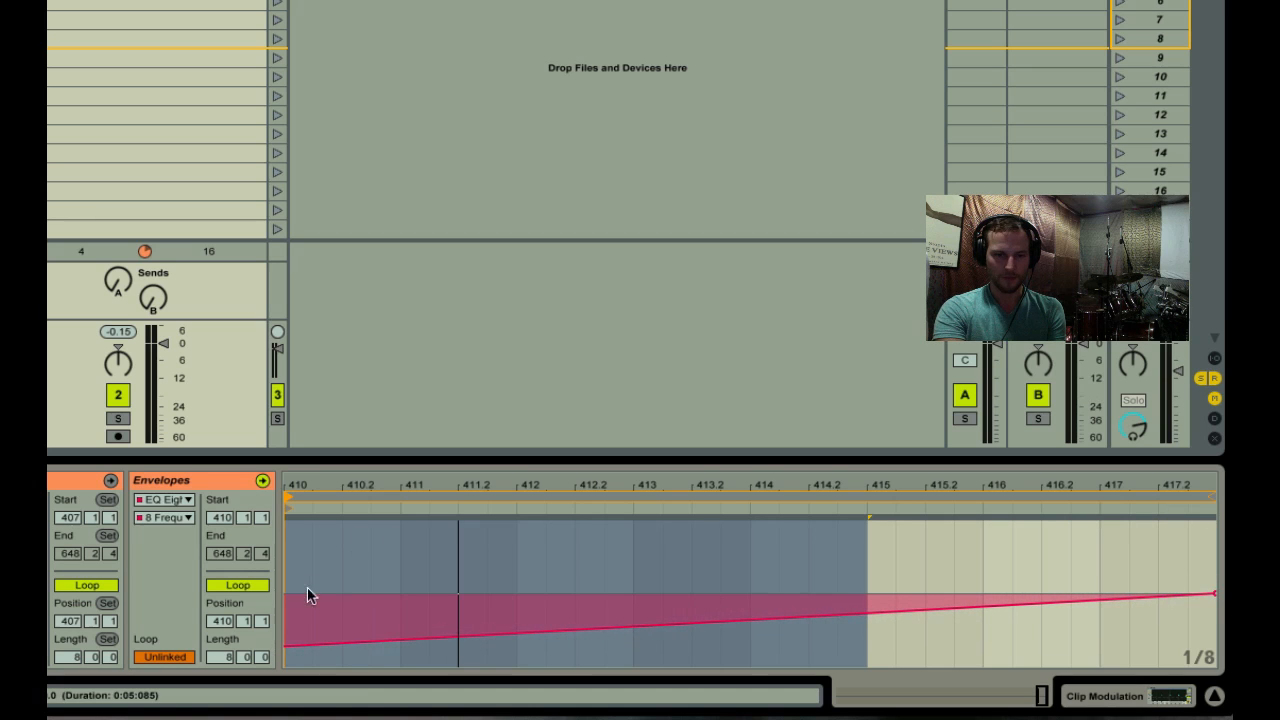
left_click(331, 565)
scroll(330, 566, "left", 4)
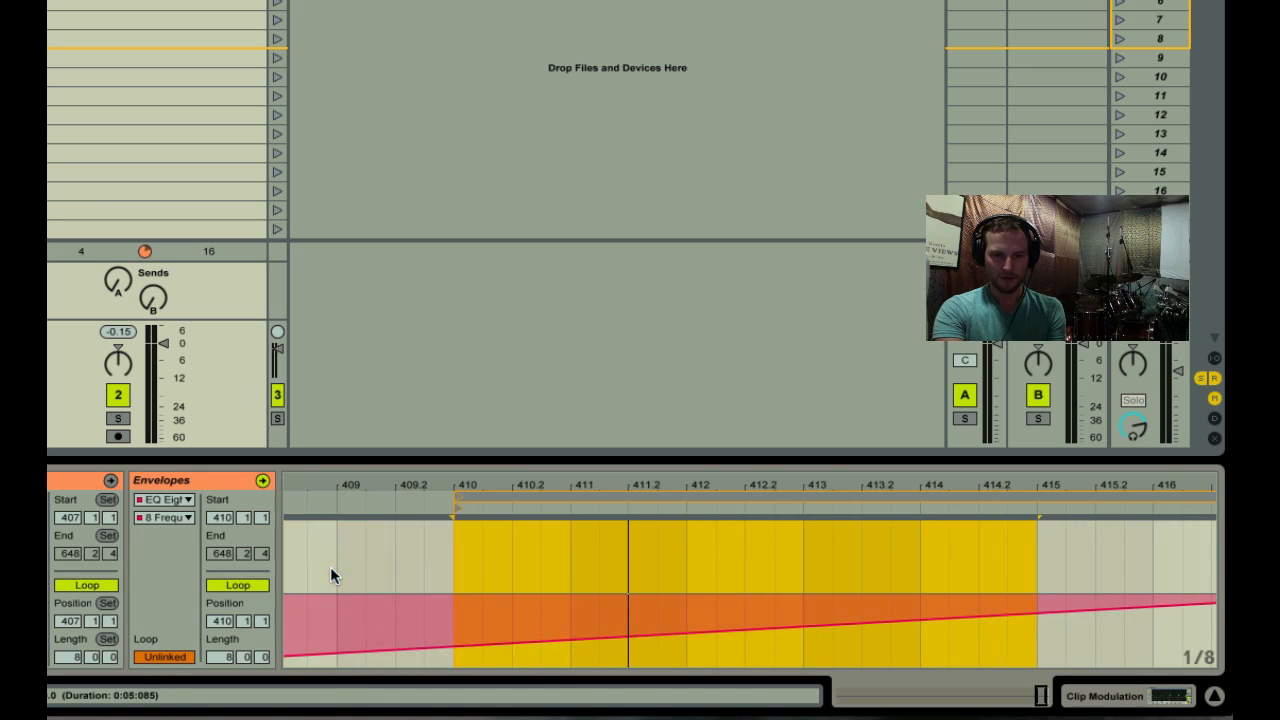
left_click(452, 646)
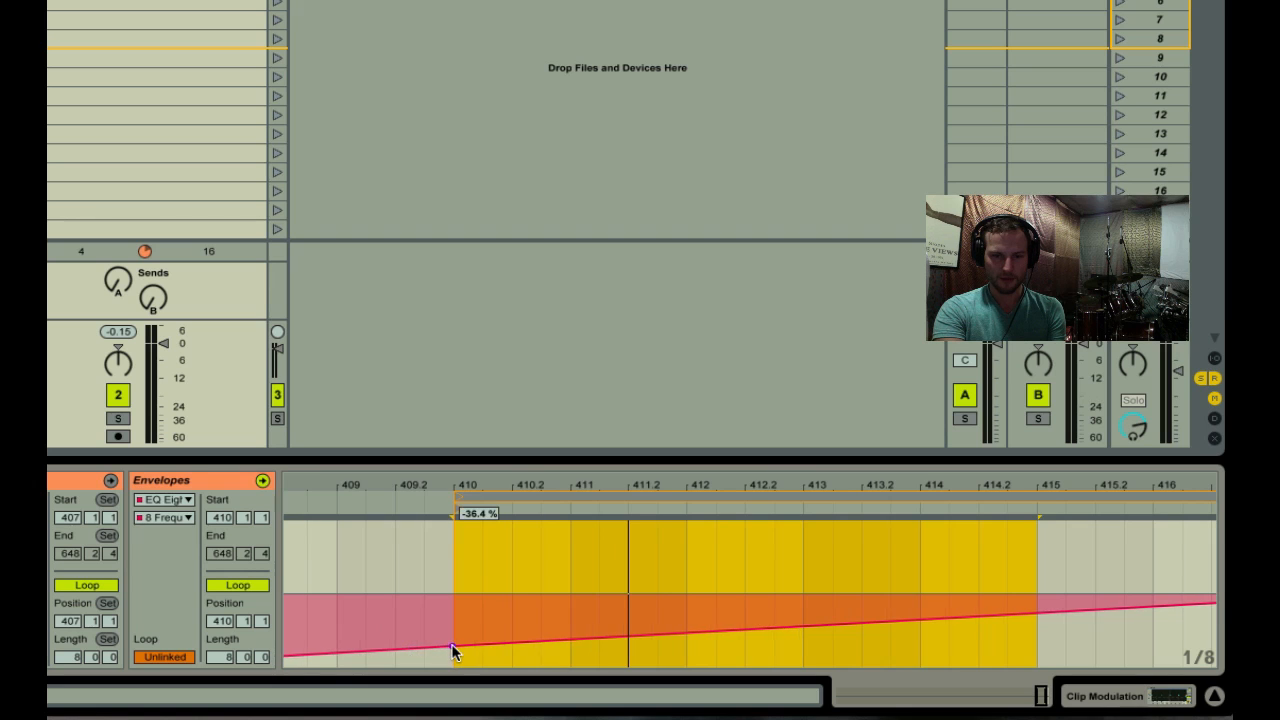
left_click_drag(452, 652, 454, 672)
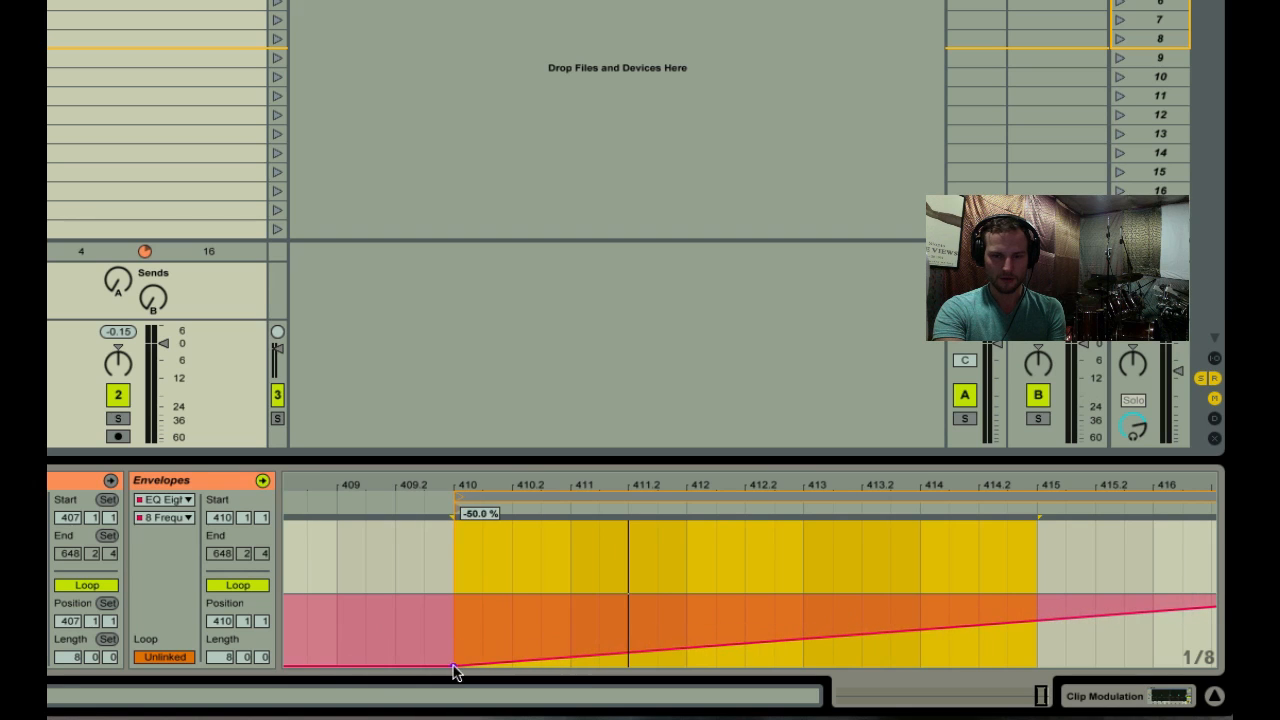
left_click(432, 551)
left_click_drag(580, 489, 900, 489)
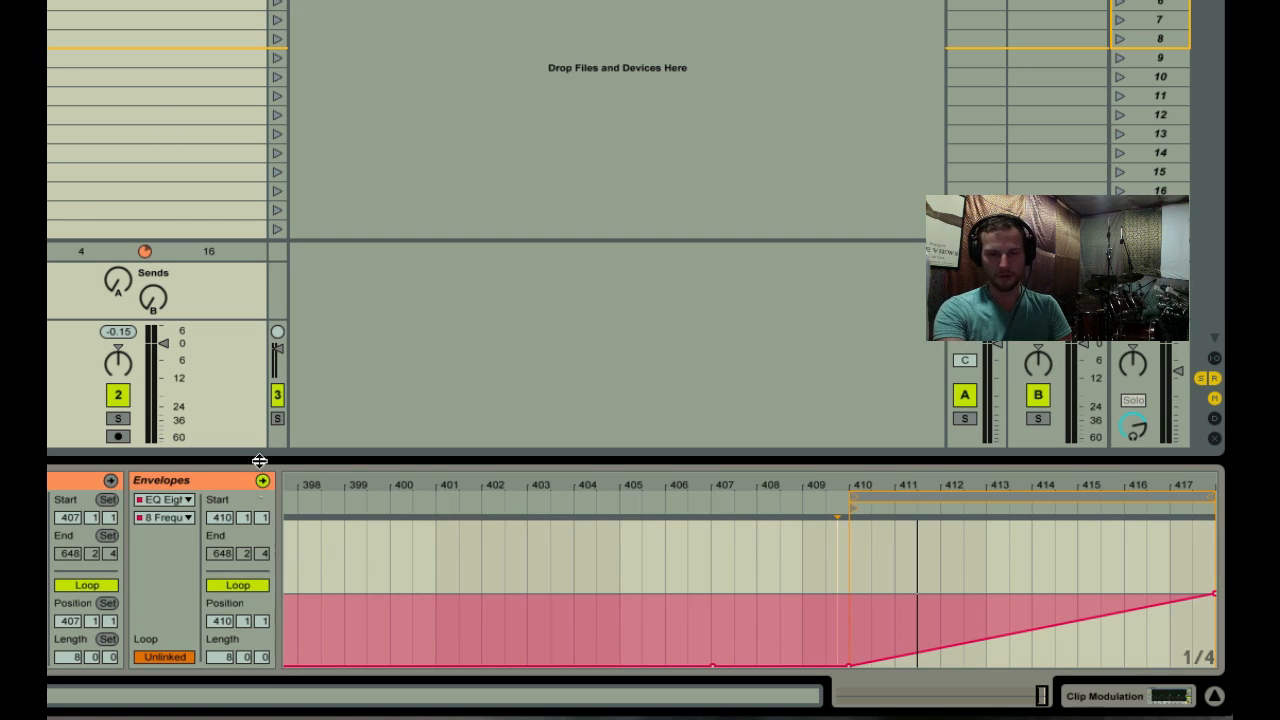
Redisplay the clip's 8 Frequency A automation envelope and inspect its 5-bar loop starting at 410
right_click(459, 565)
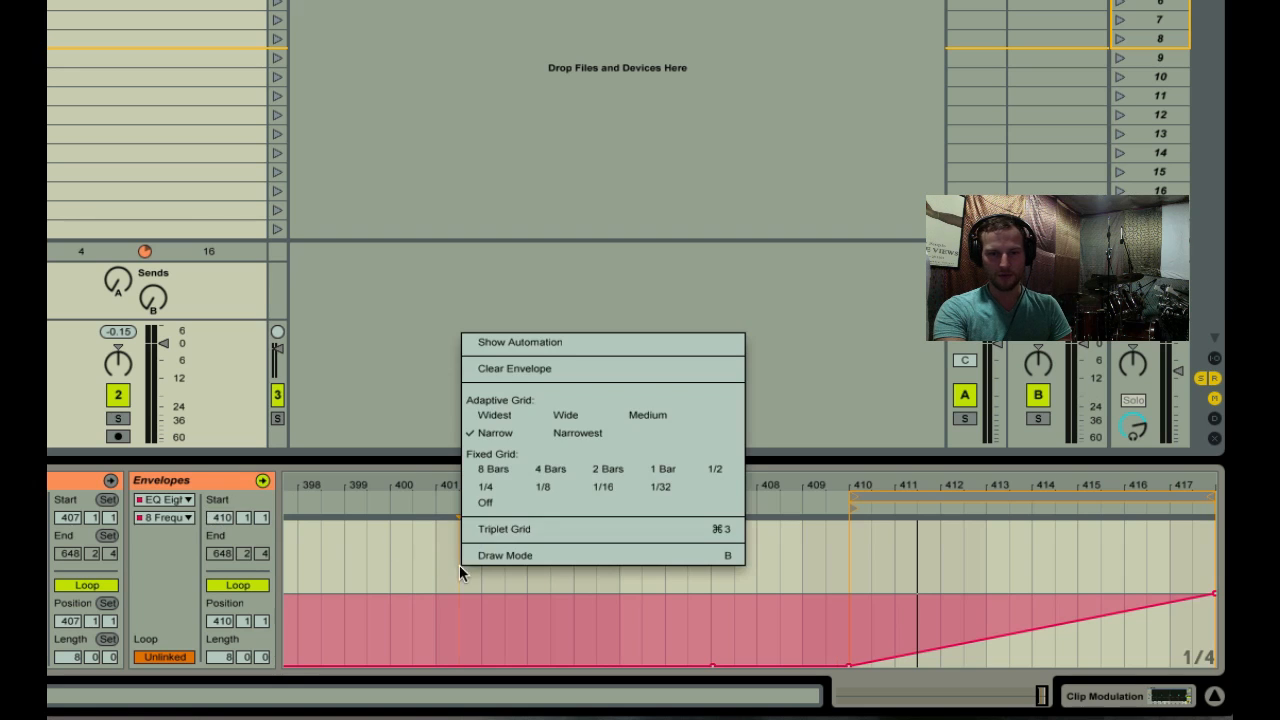
left_click(508, 342)
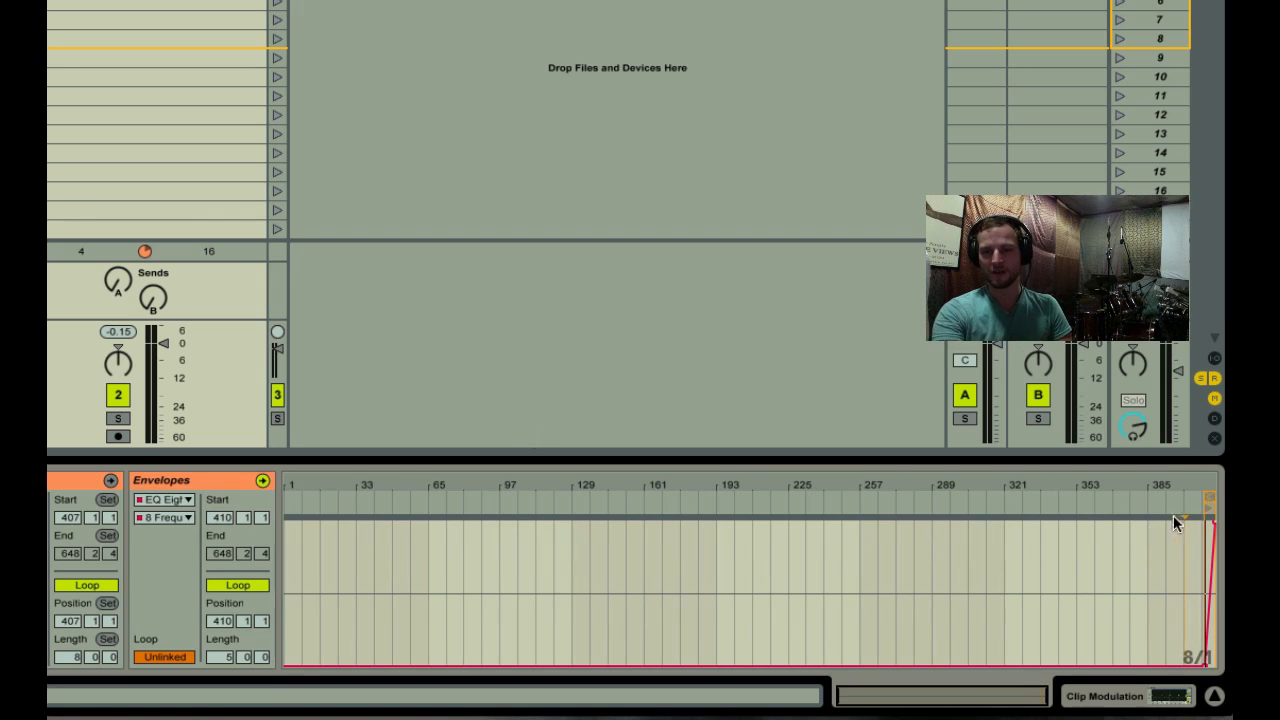
left_click_drag(1217, 485, 1217, 645)
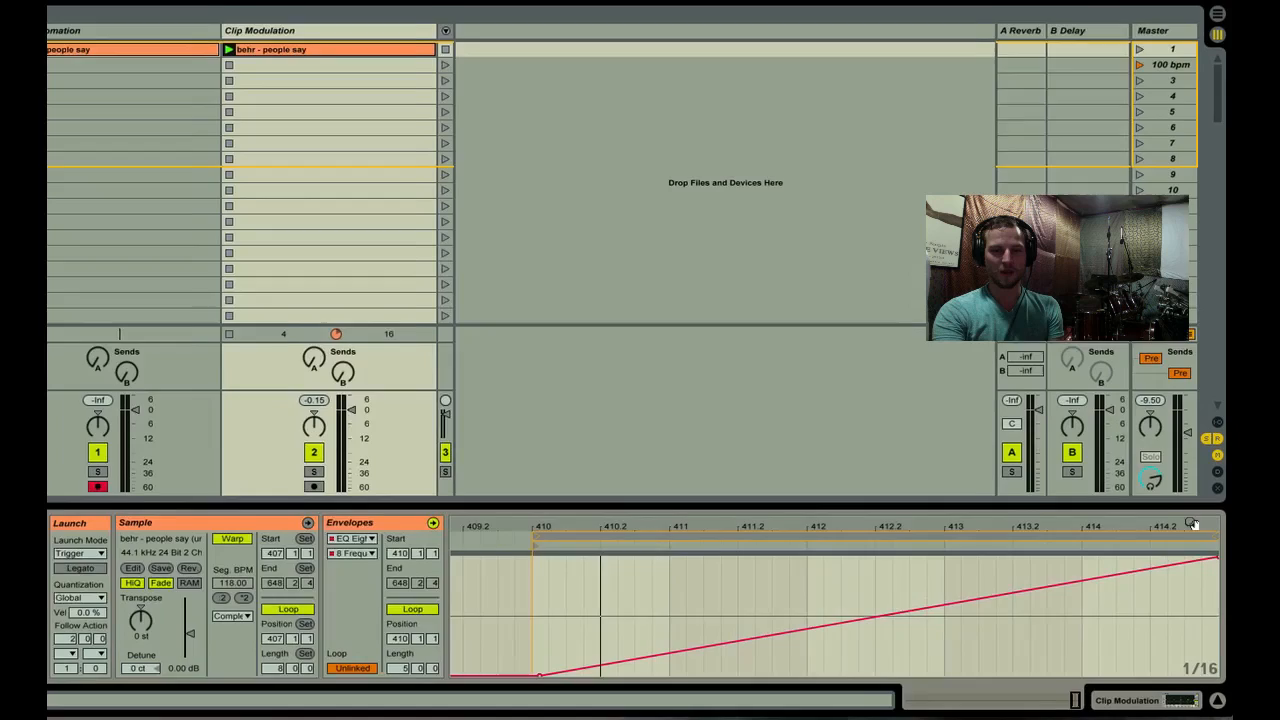
Show the Clip Modulation track's EQ Eight and play the clip to examine the combined effect of the unlinked automation and modulation
left_click(328, 32)
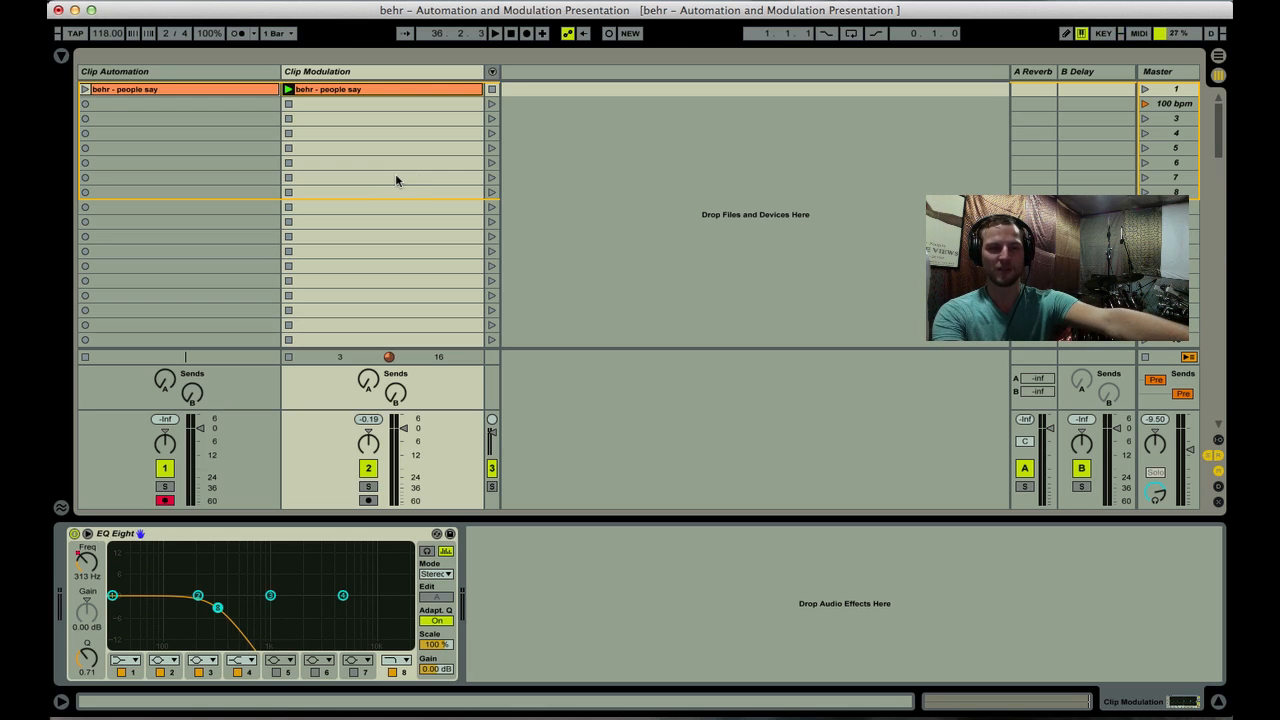
key("space")
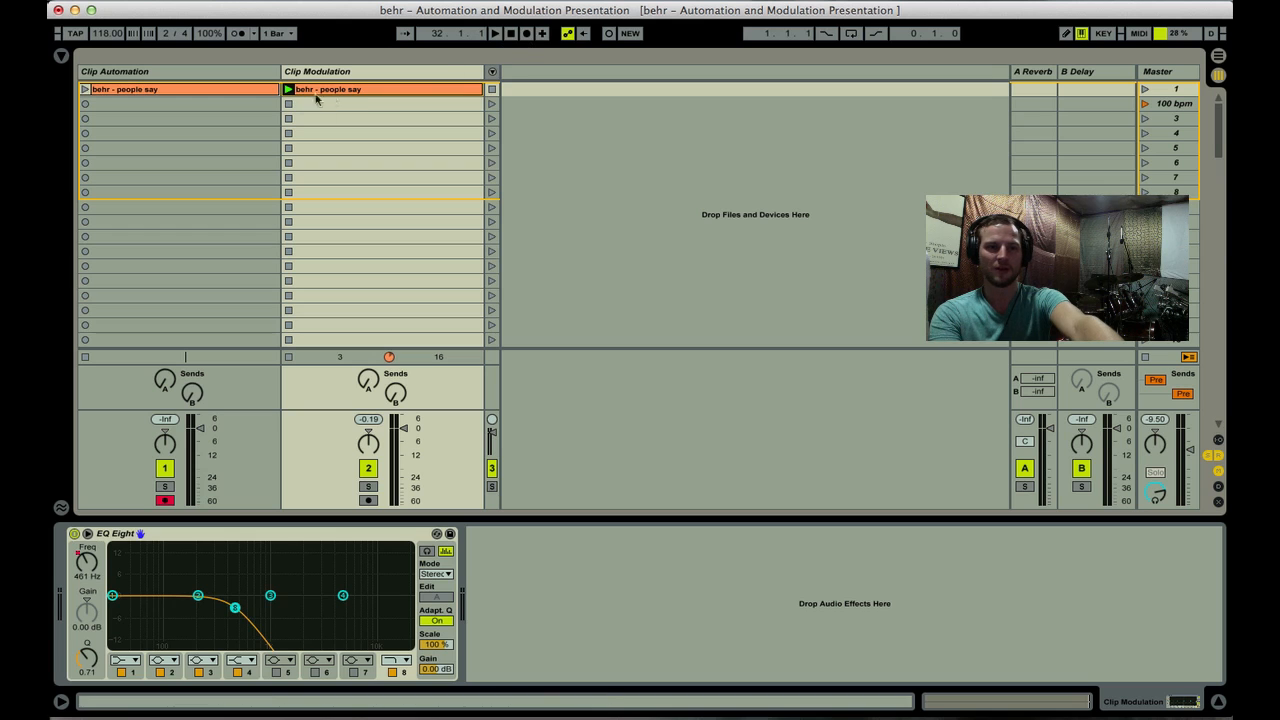
Arm the Clip Modulation track and start recording its playing clip into the Arrangement
left_click(350, 92)
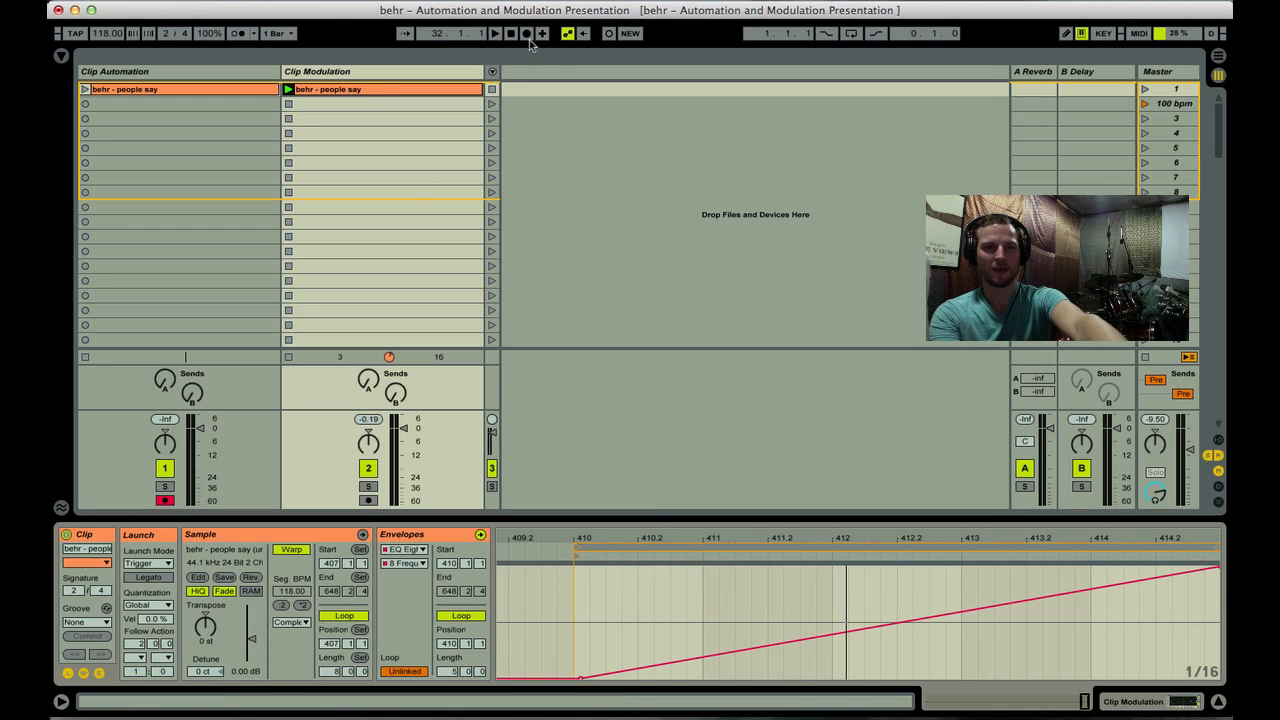
left_click(368, 500)
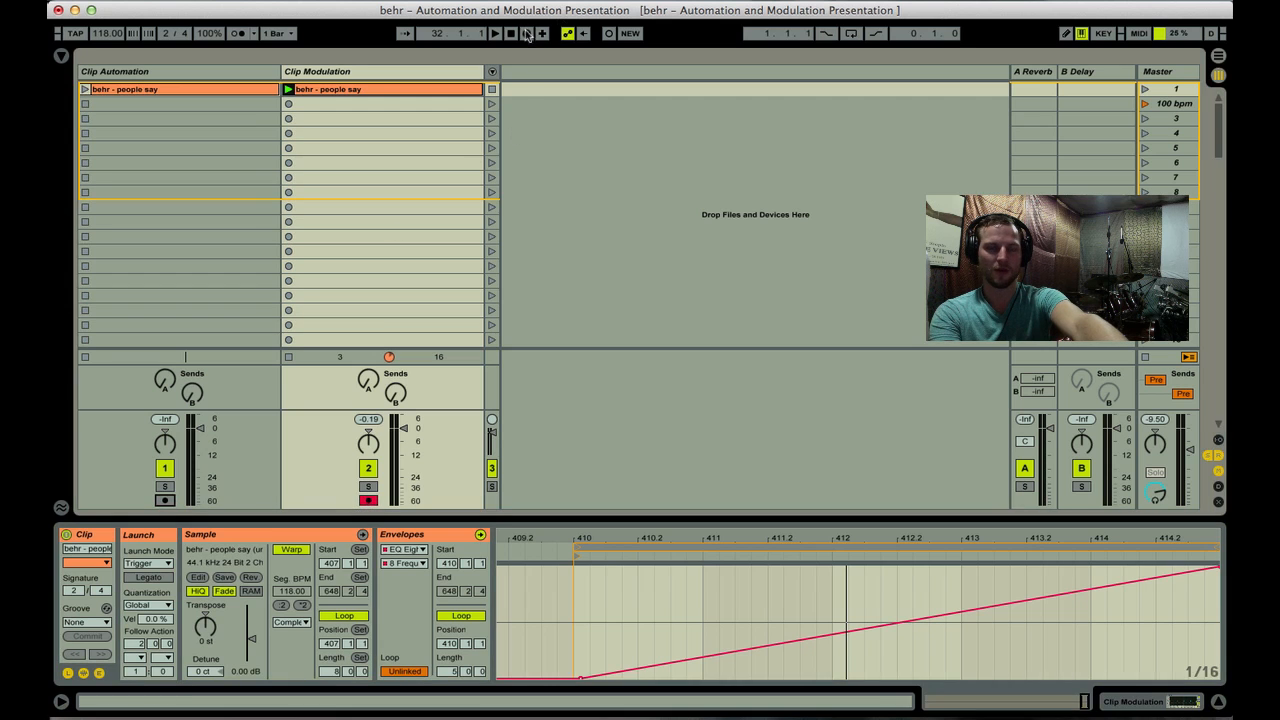
key("Tab")
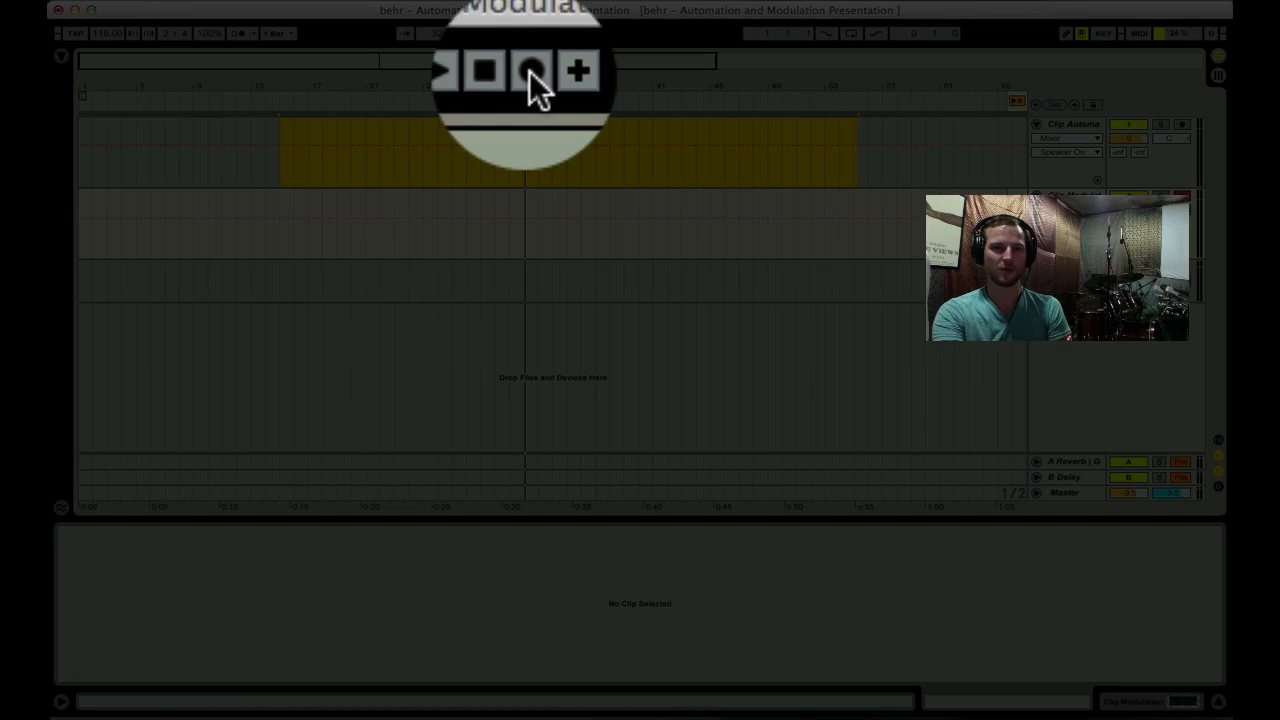
left_click(530, 72)
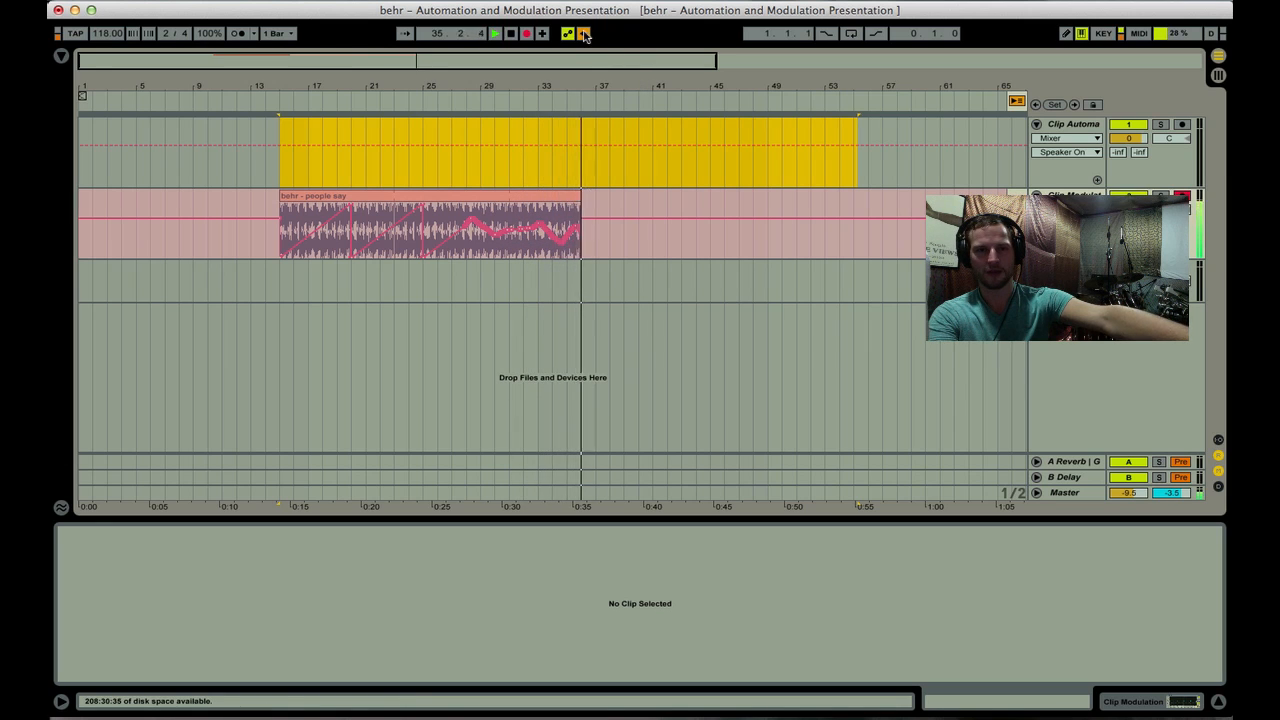
Re-enable the overridden automation during recording, stop the transport, and return playback control to the Arrangement
left_click(585, 33)
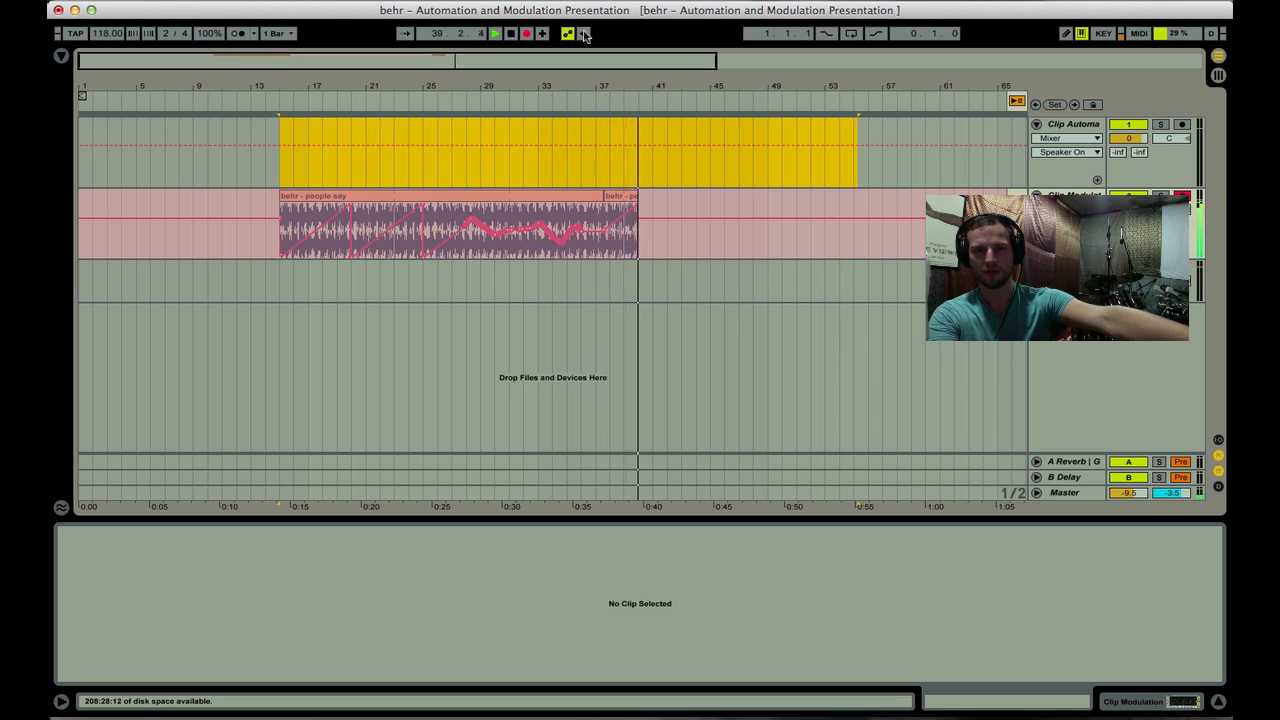
key("space")
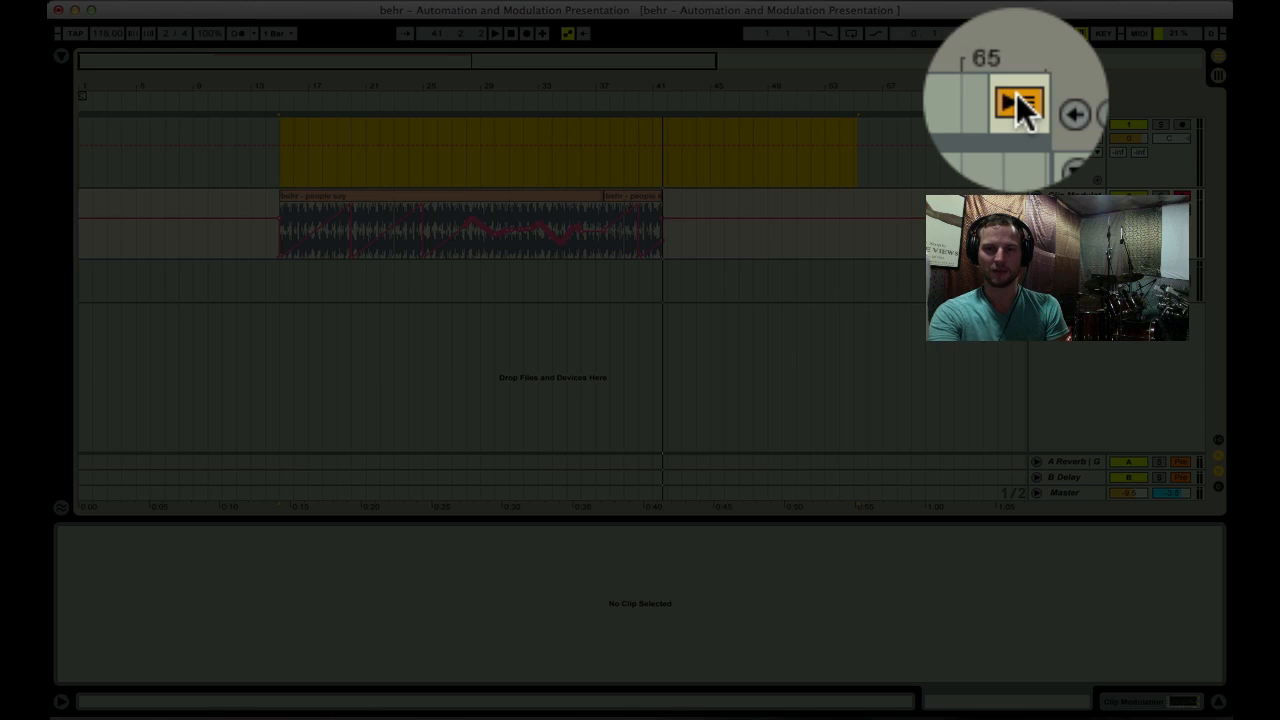
left_click(1016, 102)
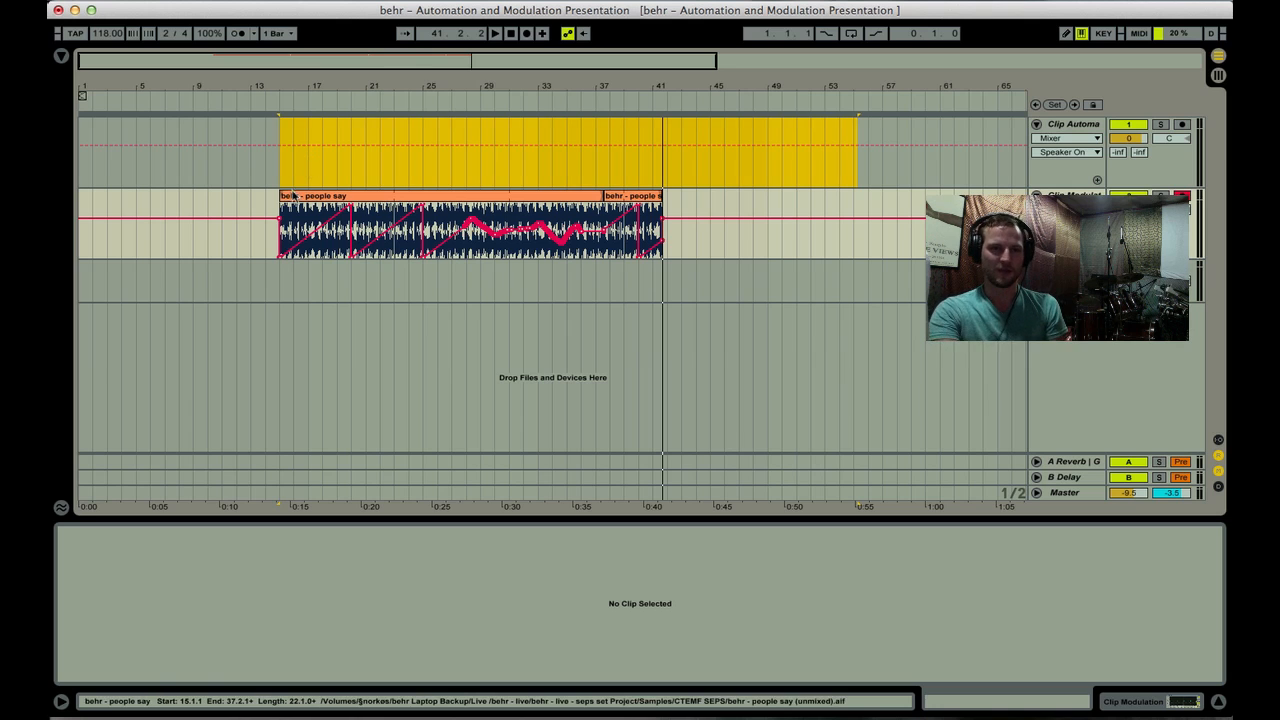
Select both recorded arrangement clips and look through the Clip Modulation track's list of automatable EQ Eight parameters
left_click(293, 196)
left_click(648, 196)
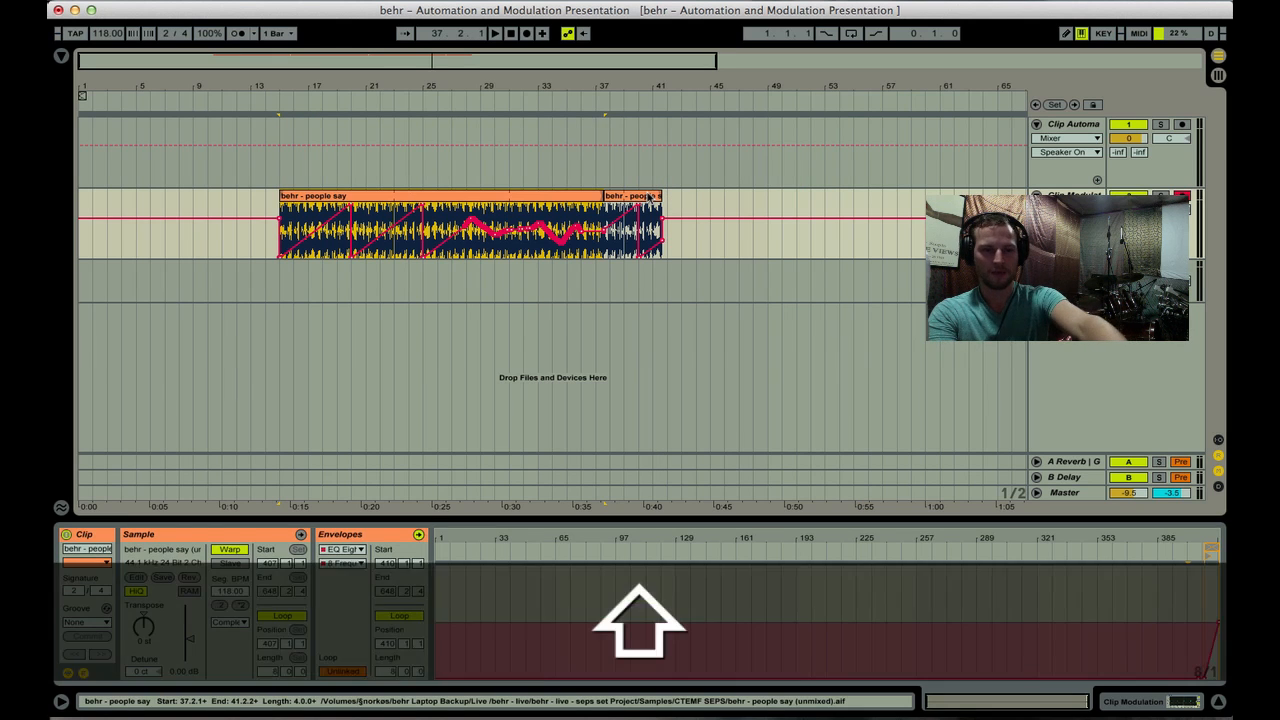
left_click(649, 197, "shift")
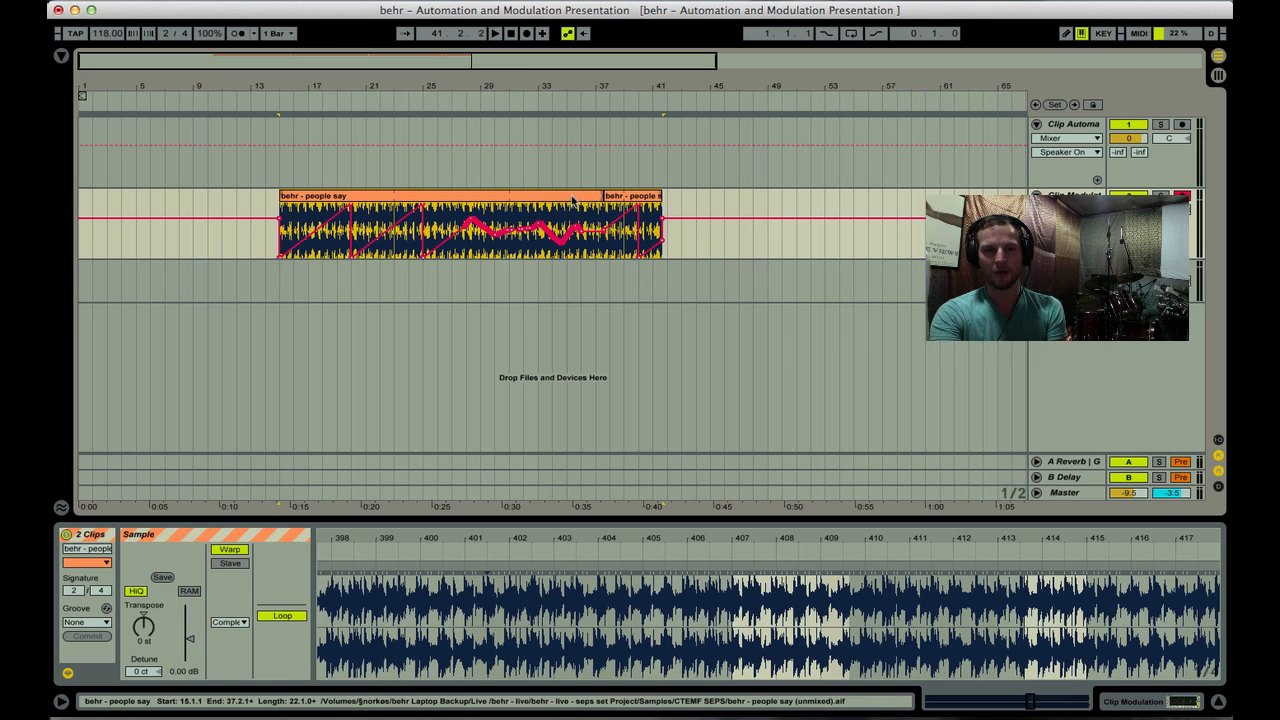
left_click(1068, 223)
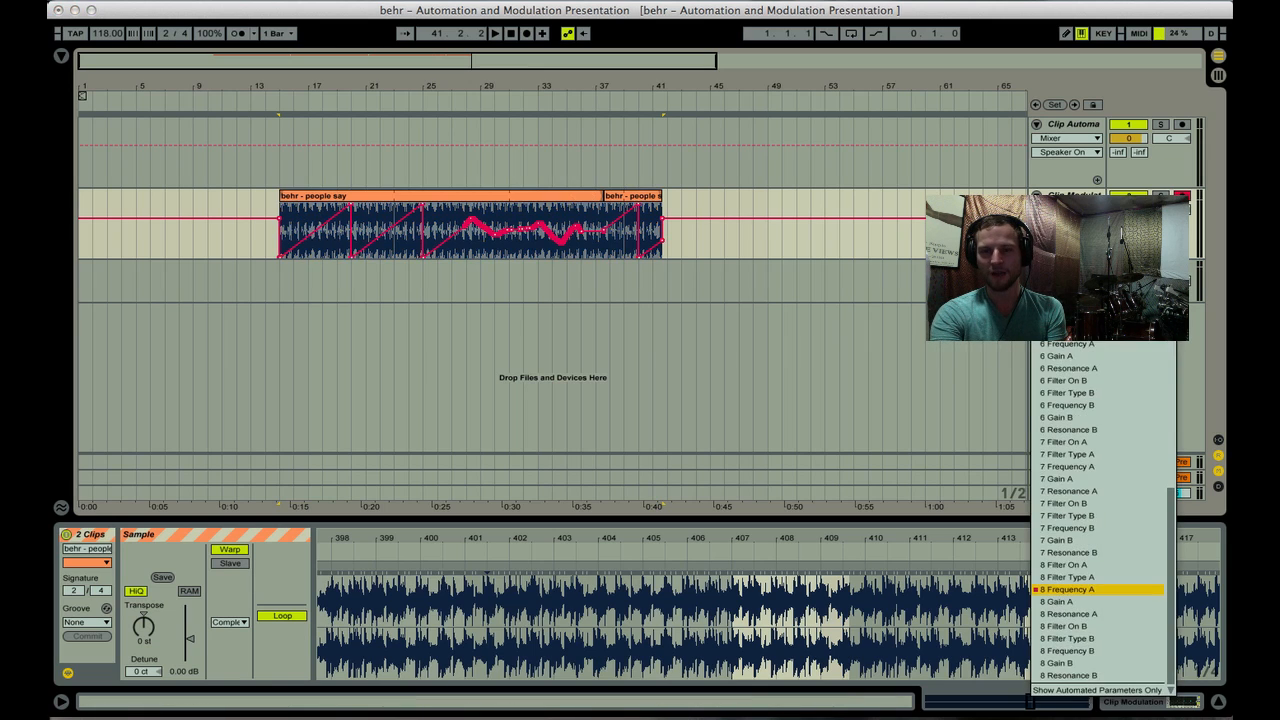
scroll(1078, 330, "up", 10)
scroll(1078, 666, "down", 3)
scroll(1100, 520, "down", 6)
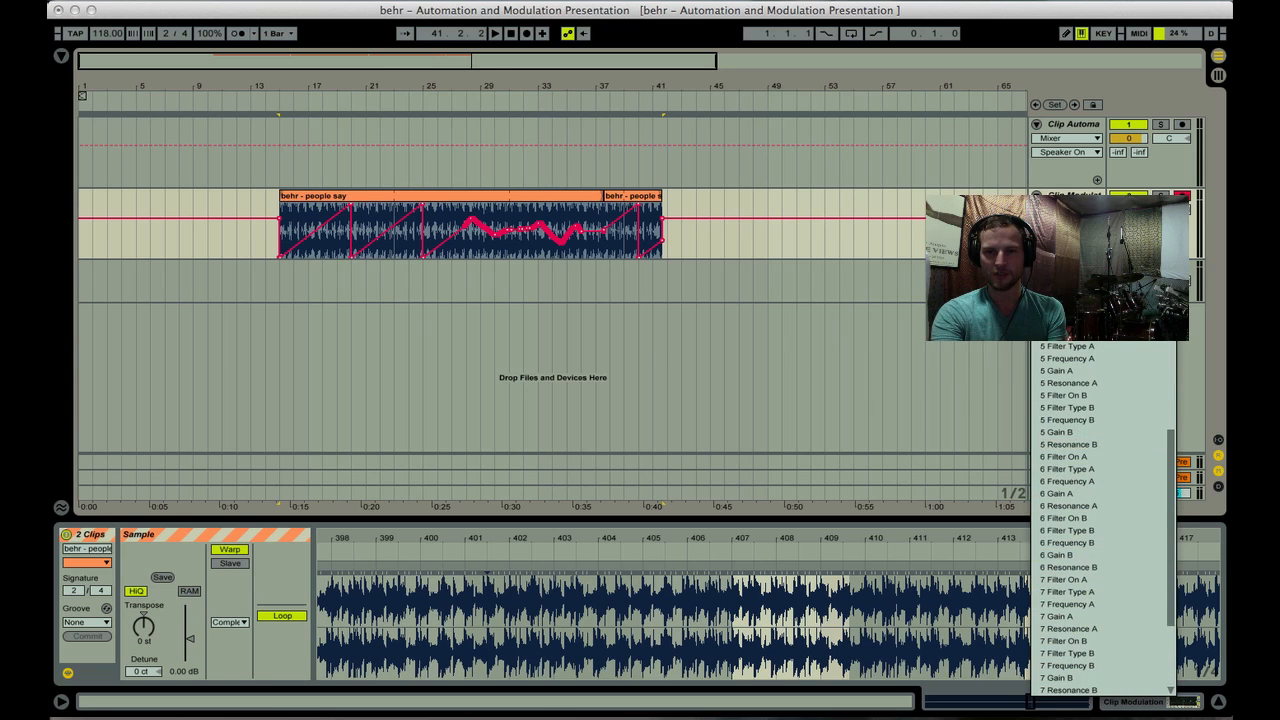
key("Escape")
Examine the first recorded clip's 8 Frequency A modulation over its 8-bar loop from 410, alongside the arrangement automation
left_click(575, 198)
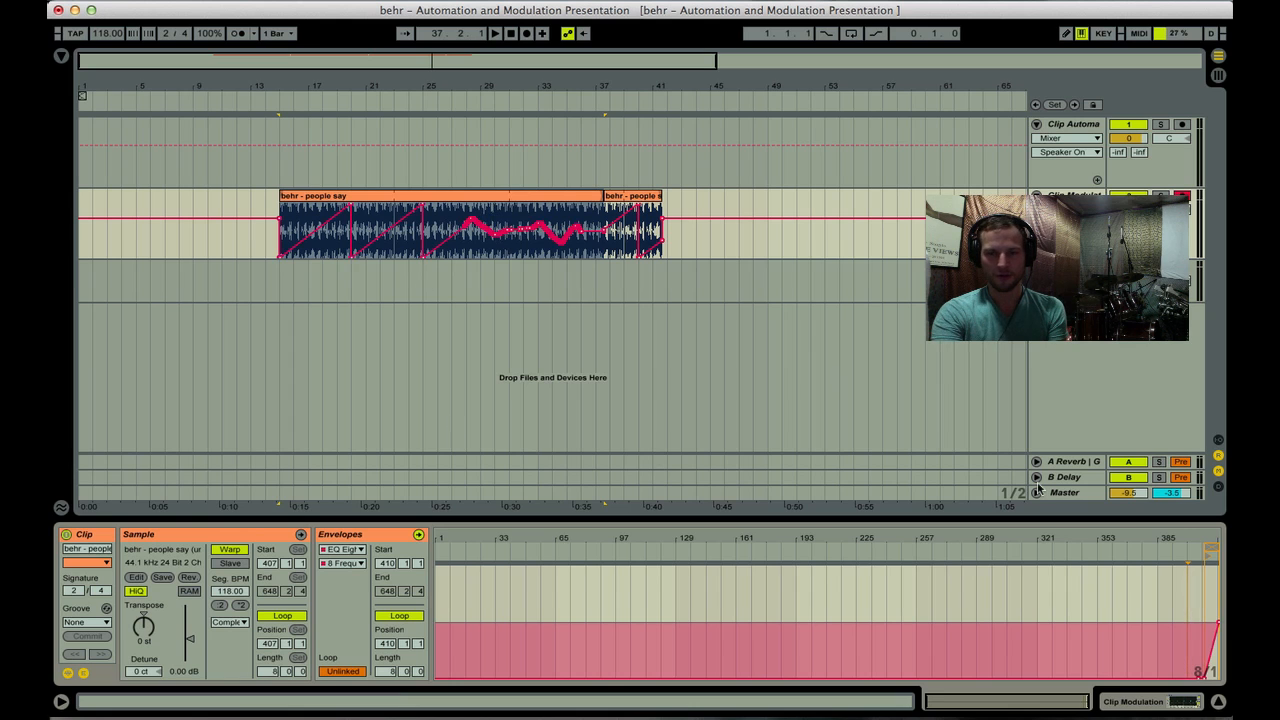
left_click_drag(1207, 539, 1215, 645)
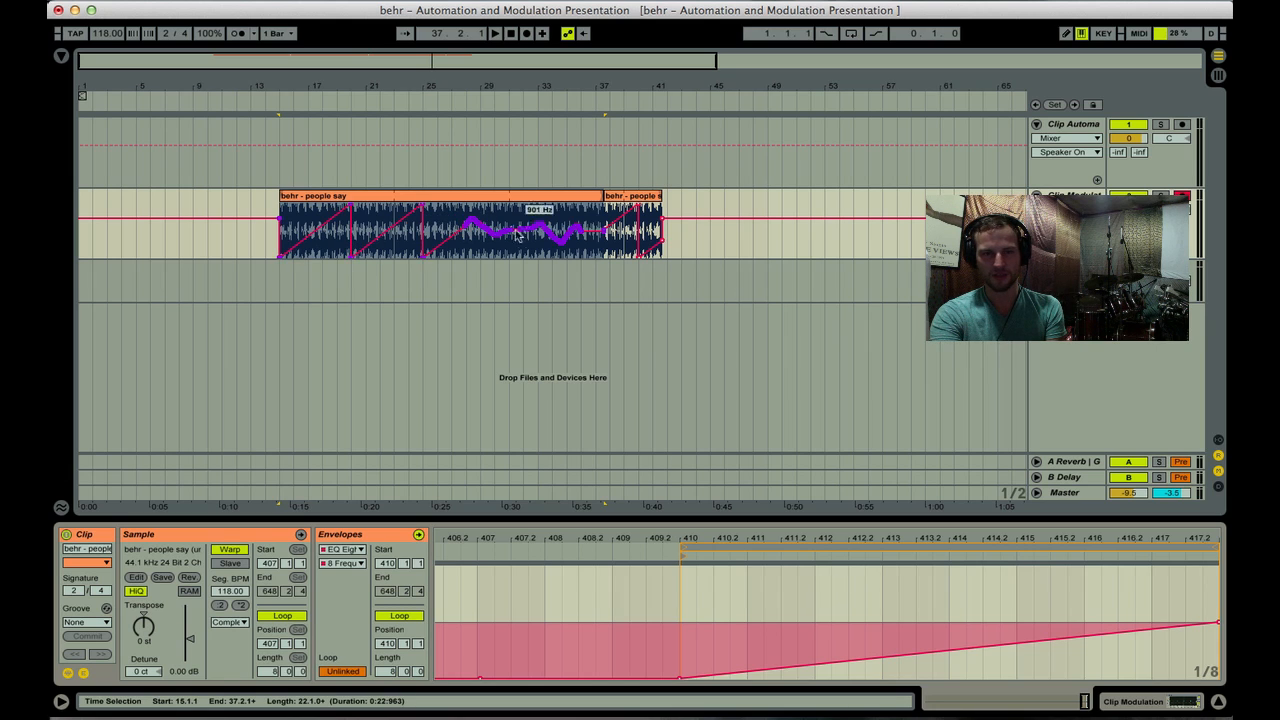
left_click(752, 234)
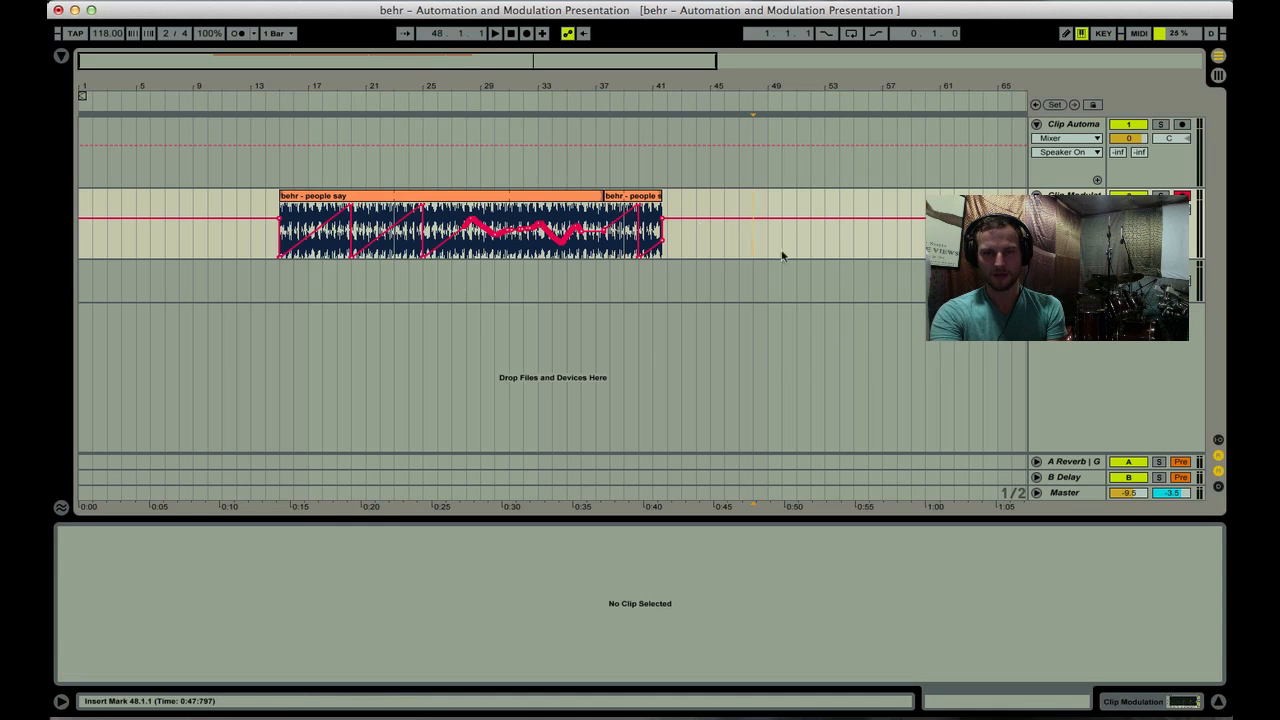
left_click(551, 198)
double_click(551, 198)
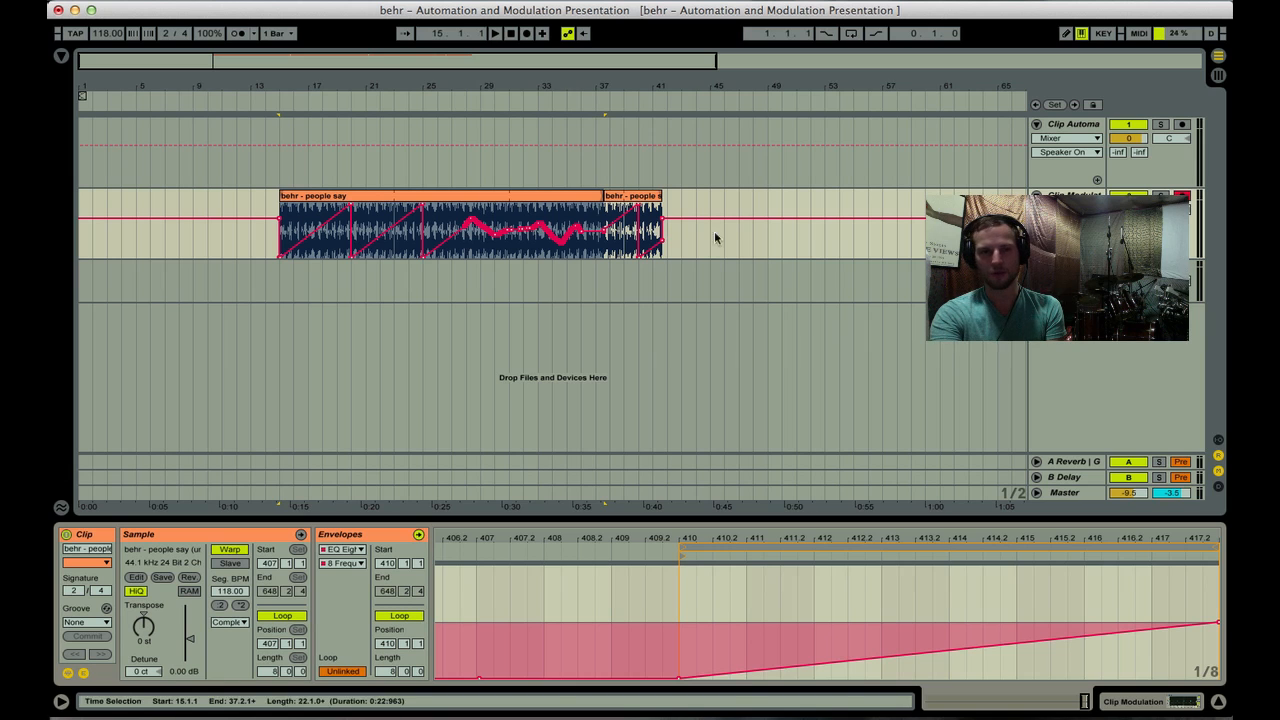
Delete both recorded clips from the Clip Modulation track in the Arrangement
left_click(638, 198)
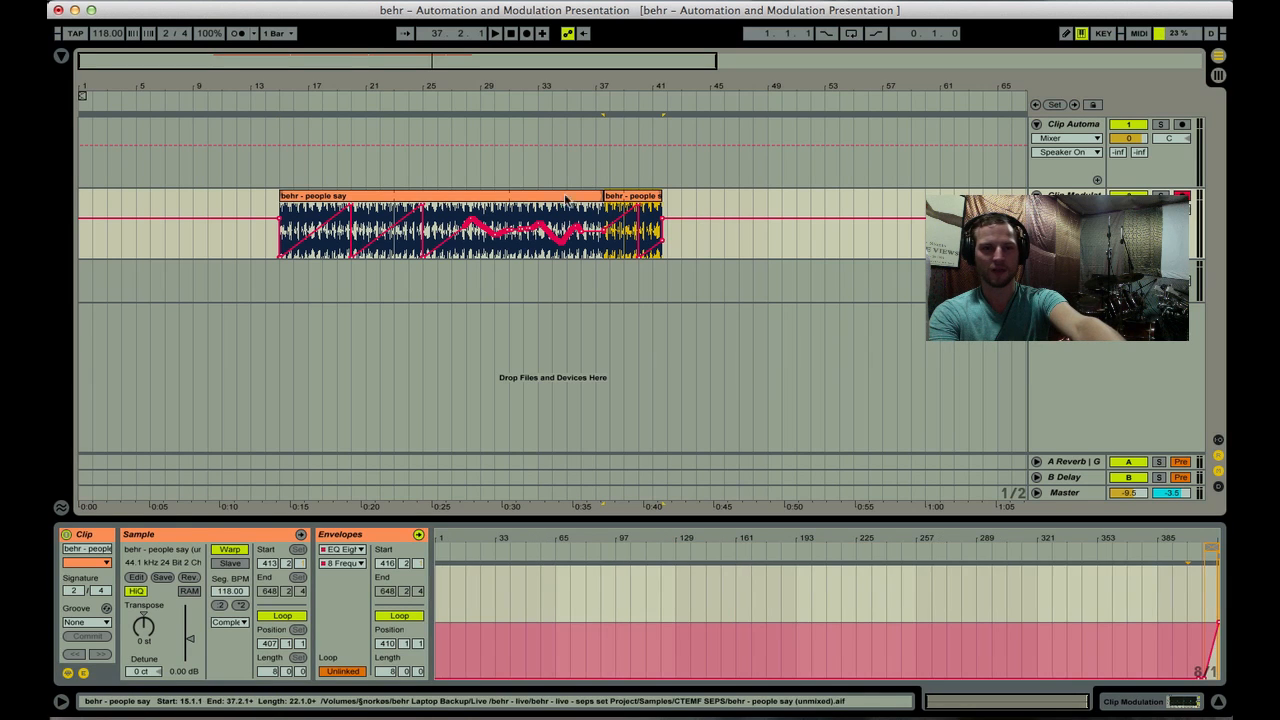
left_click(512, 221, "shift")
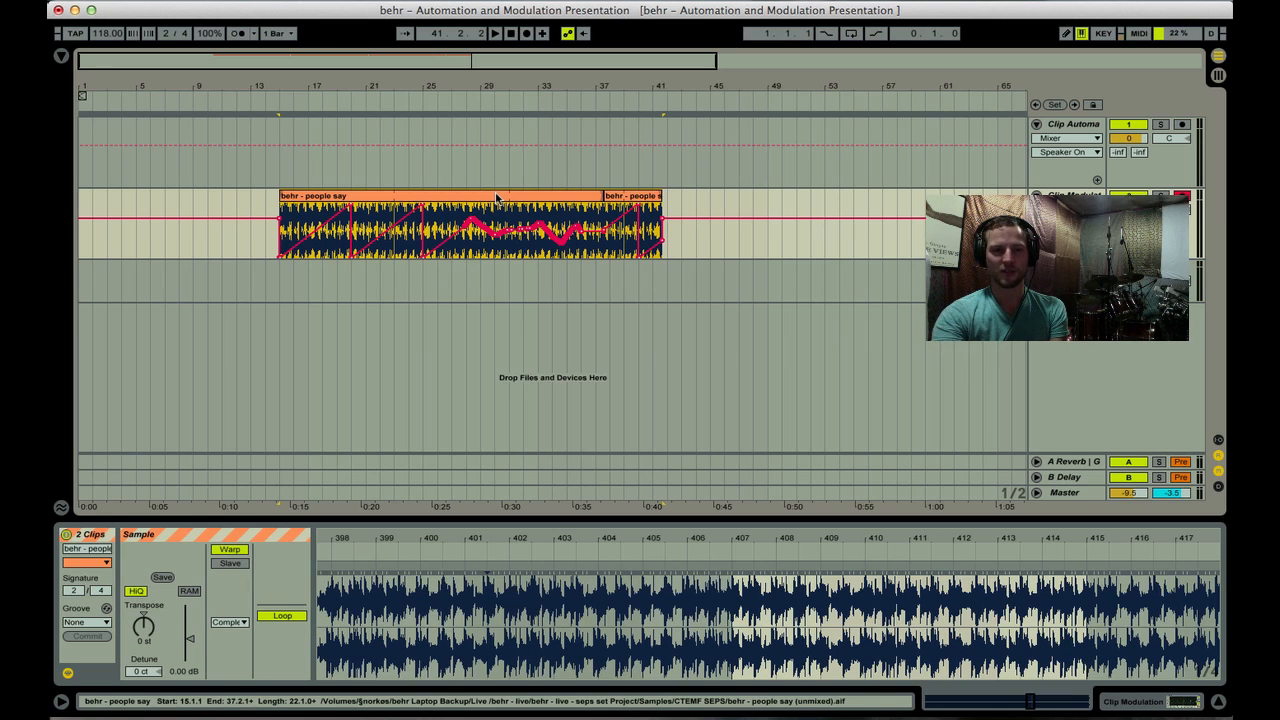
key("Delete")
Return to the Session View and display the Clip Modulation track's EQ Eight
key("Tab")
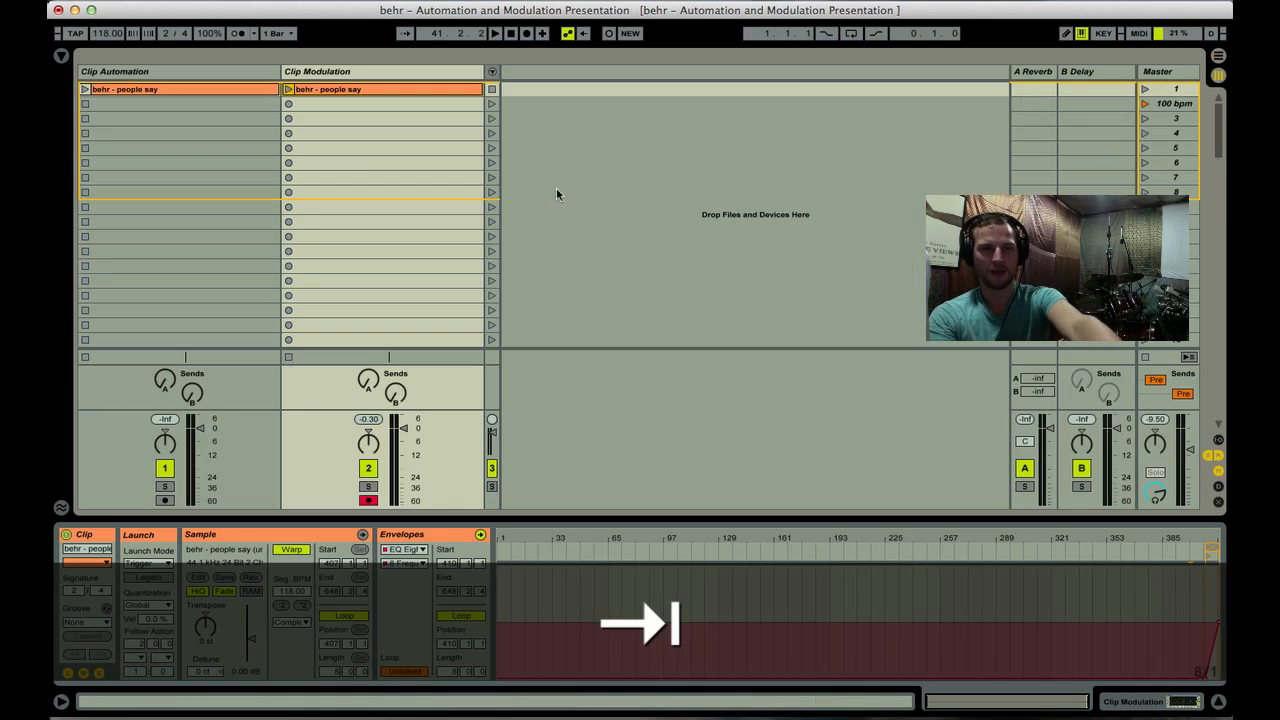
left_click(406, 119)
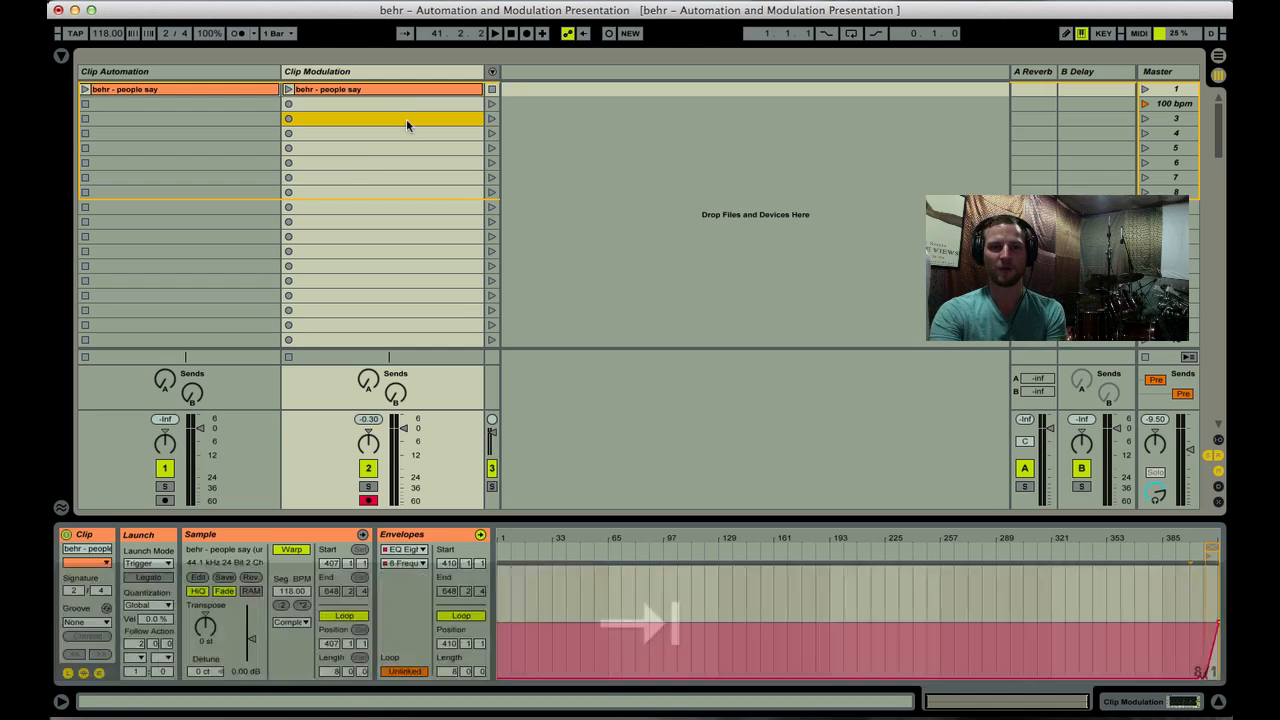
left_click(385, 89)
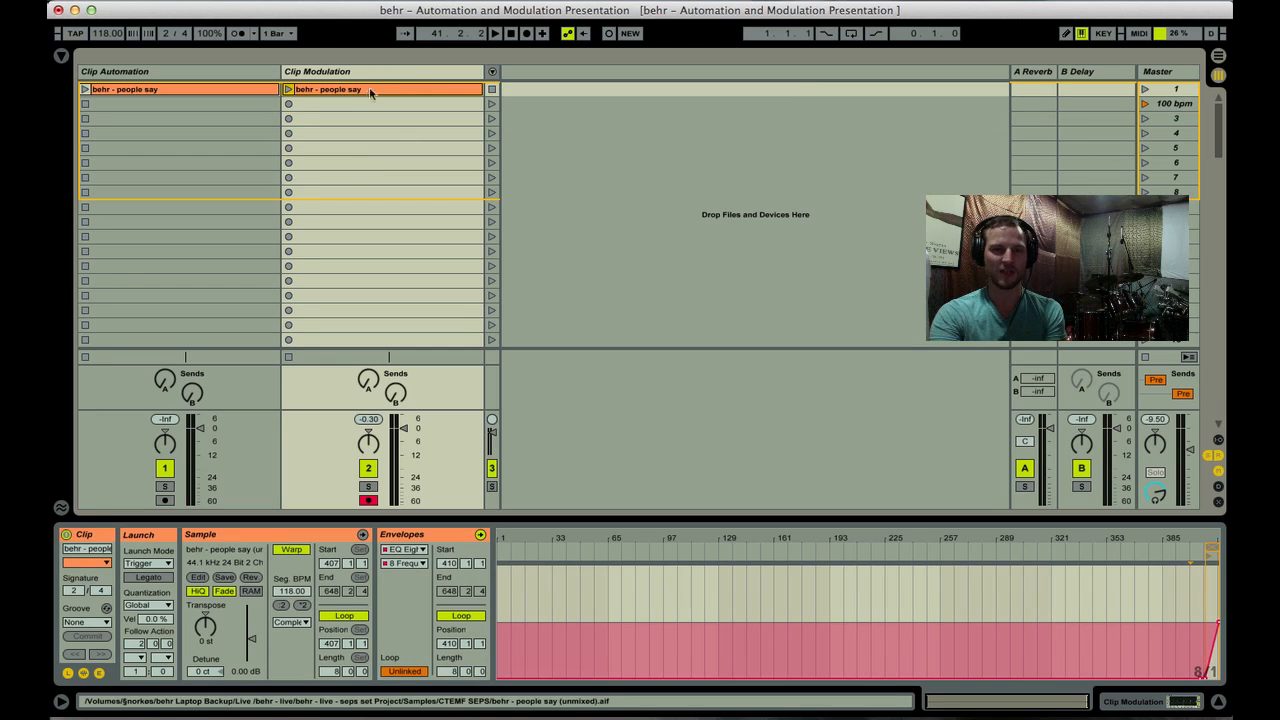
left_click(410, 78)
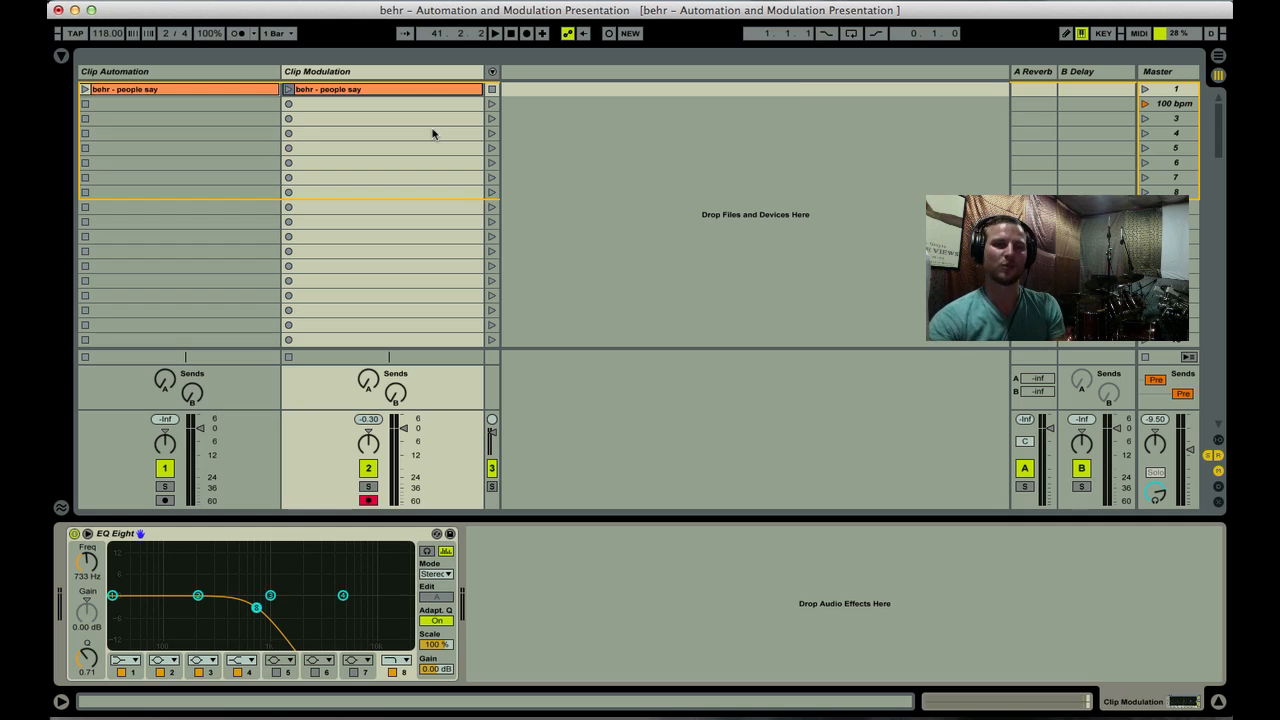
Insert an audio track after Clip Modulation, show the track routing section, and set the new track's monitoring to In
left_click(431, 72)
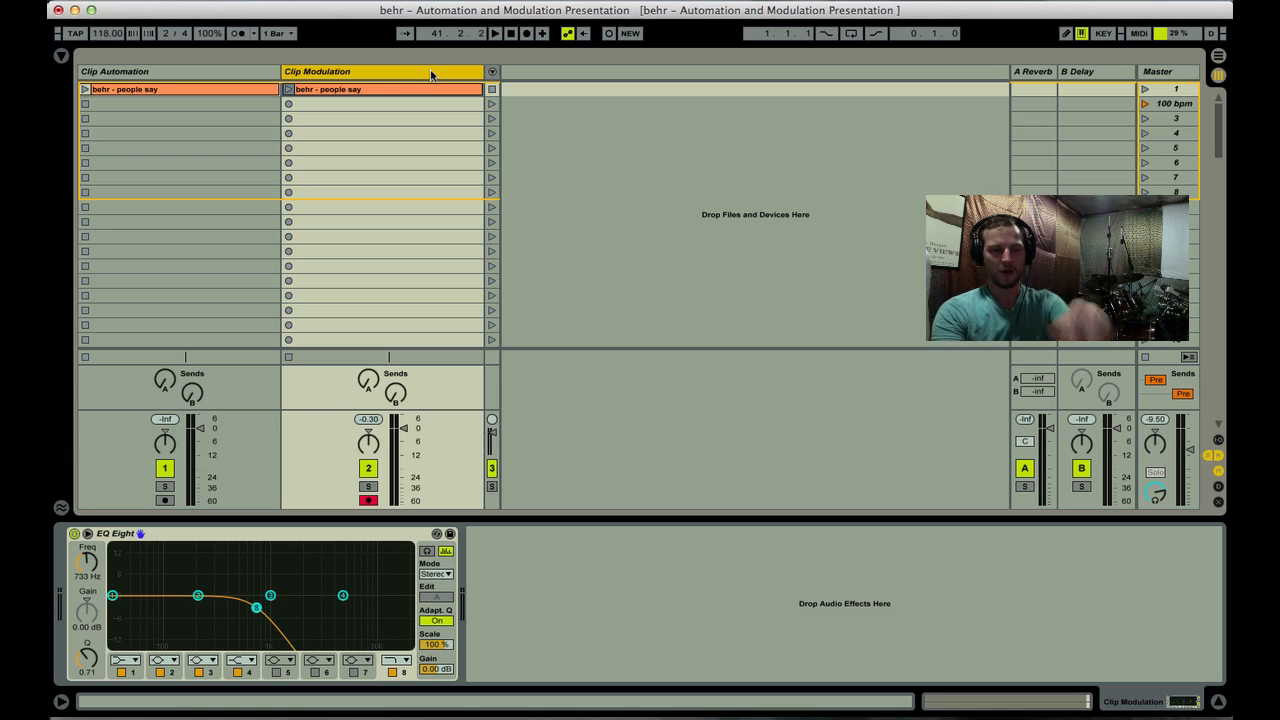
key("super+t")
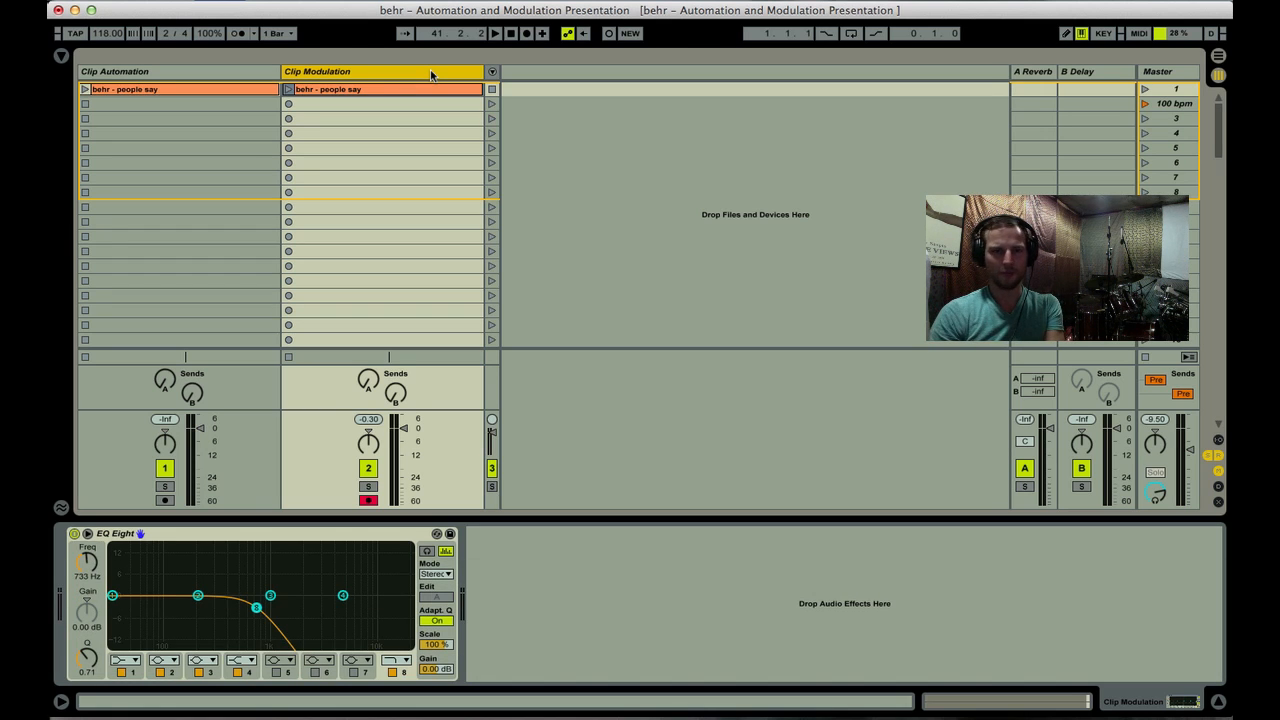
key("super+t")
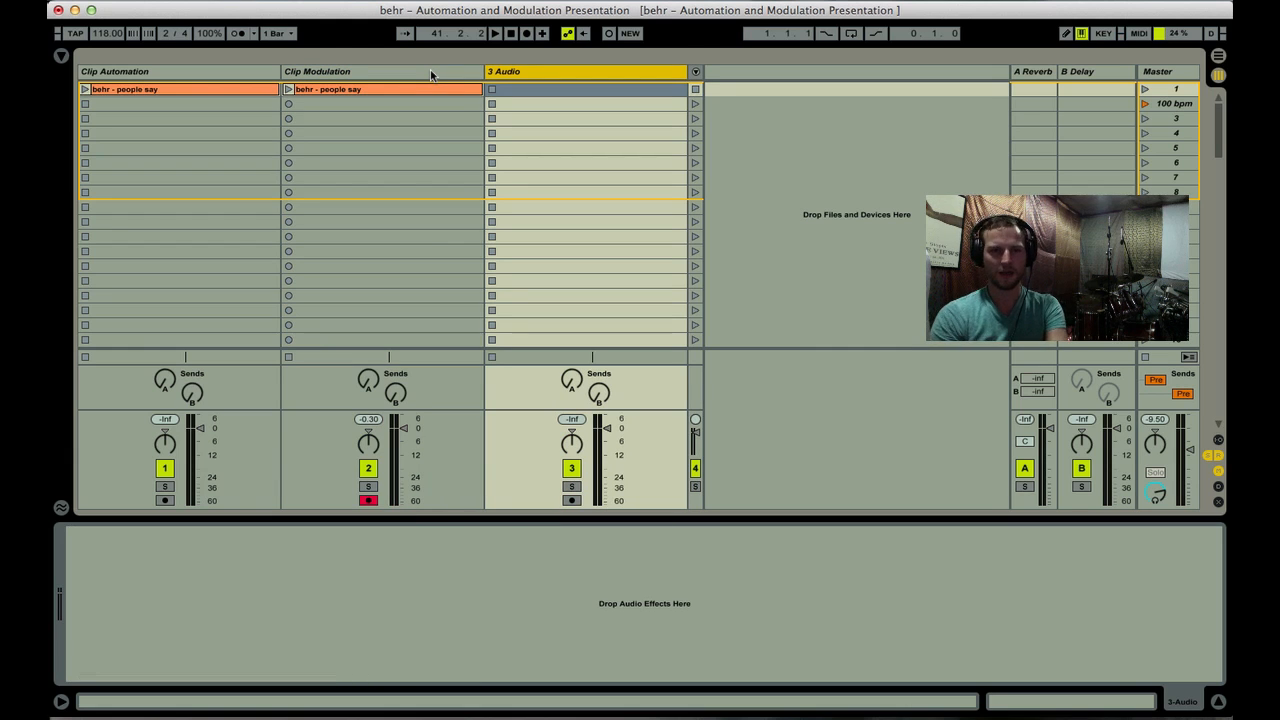
key("super+alt+i")
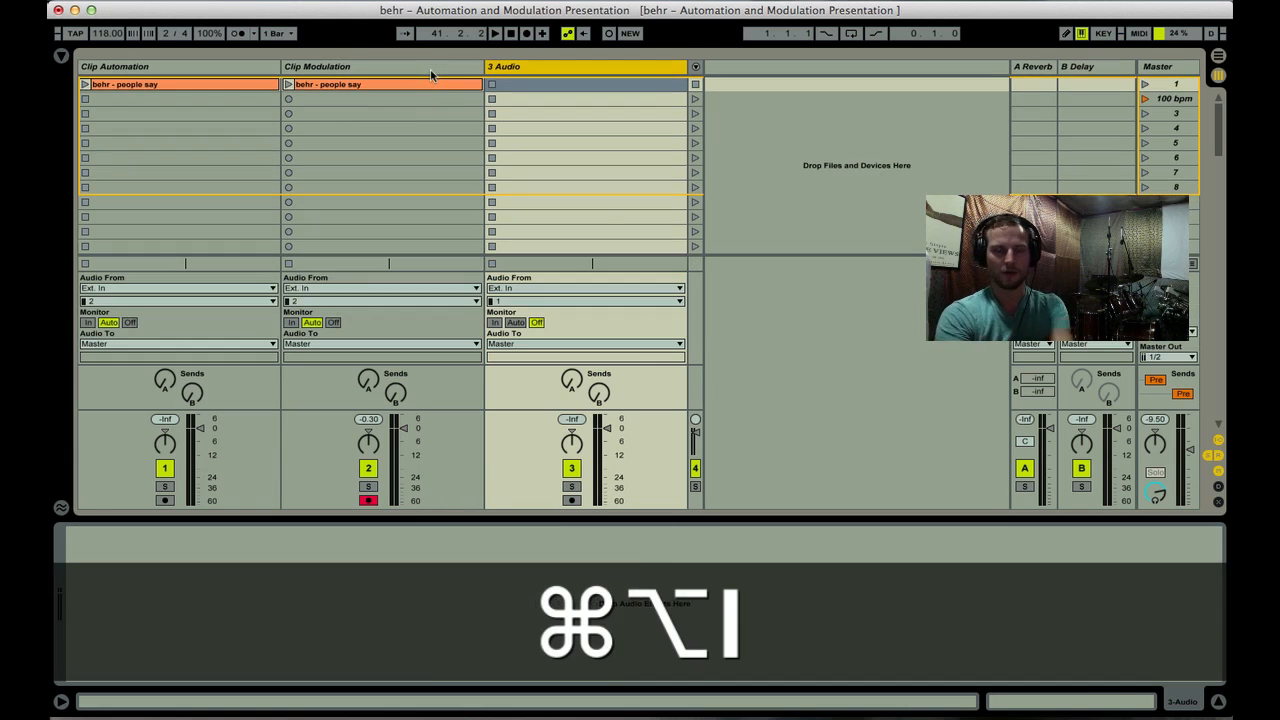
left_click(494, 322)
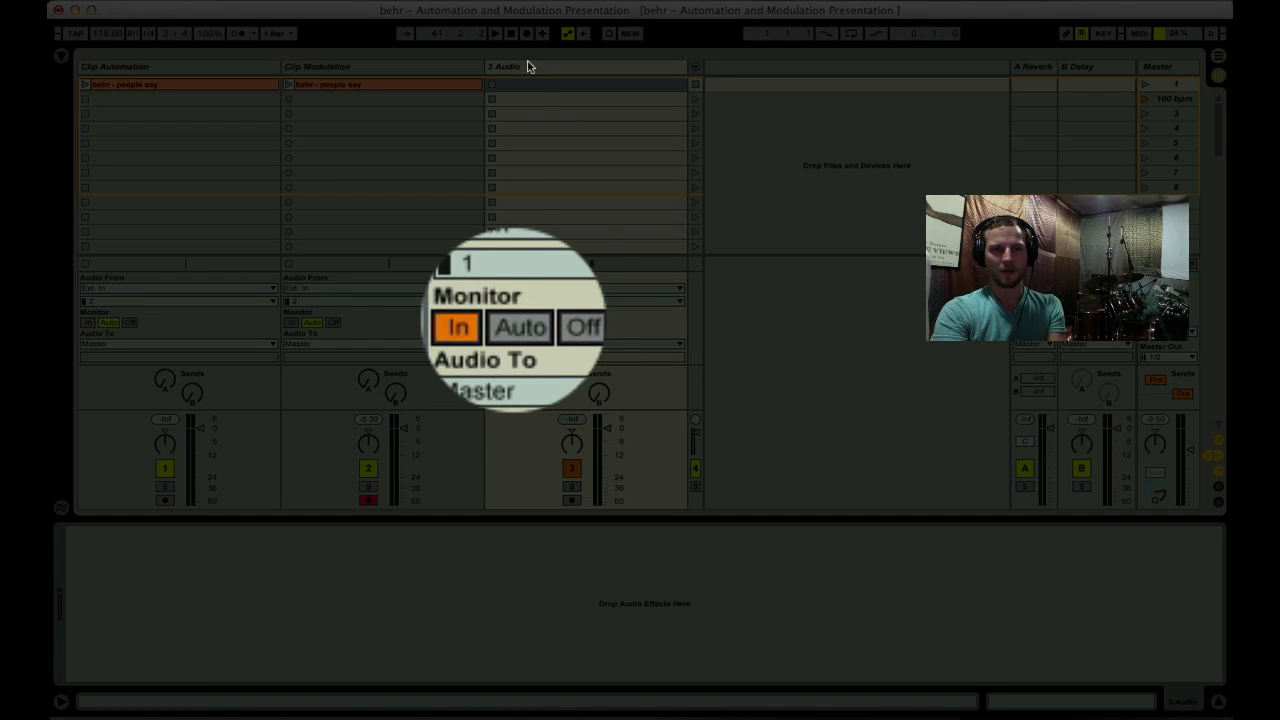
Rename the new audio track Dummy Clips
key("super+r")
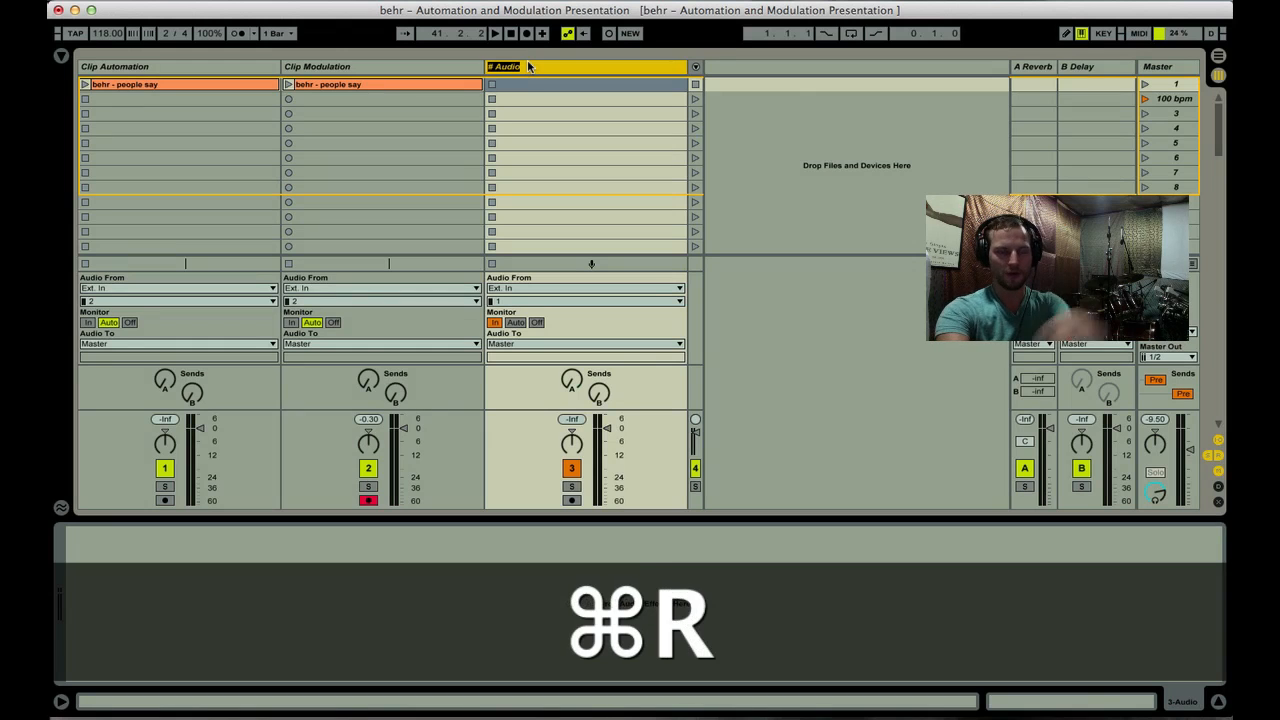
type("du")
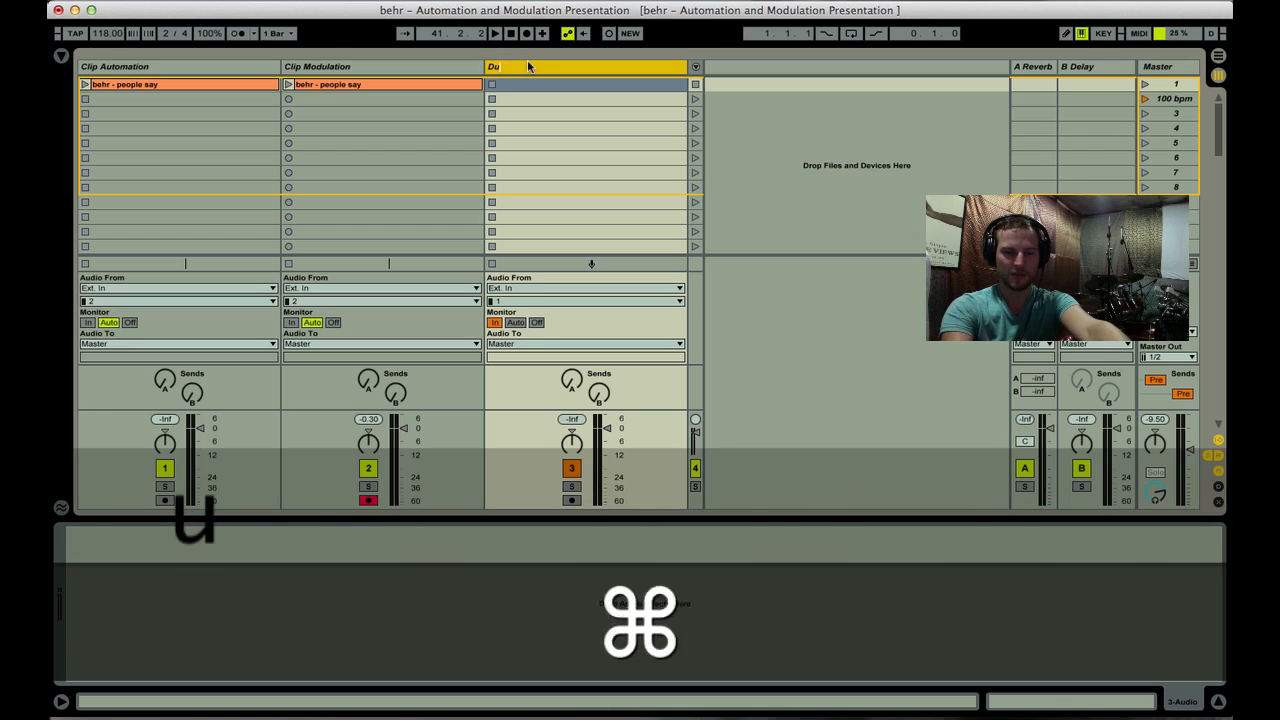
type("mmy")
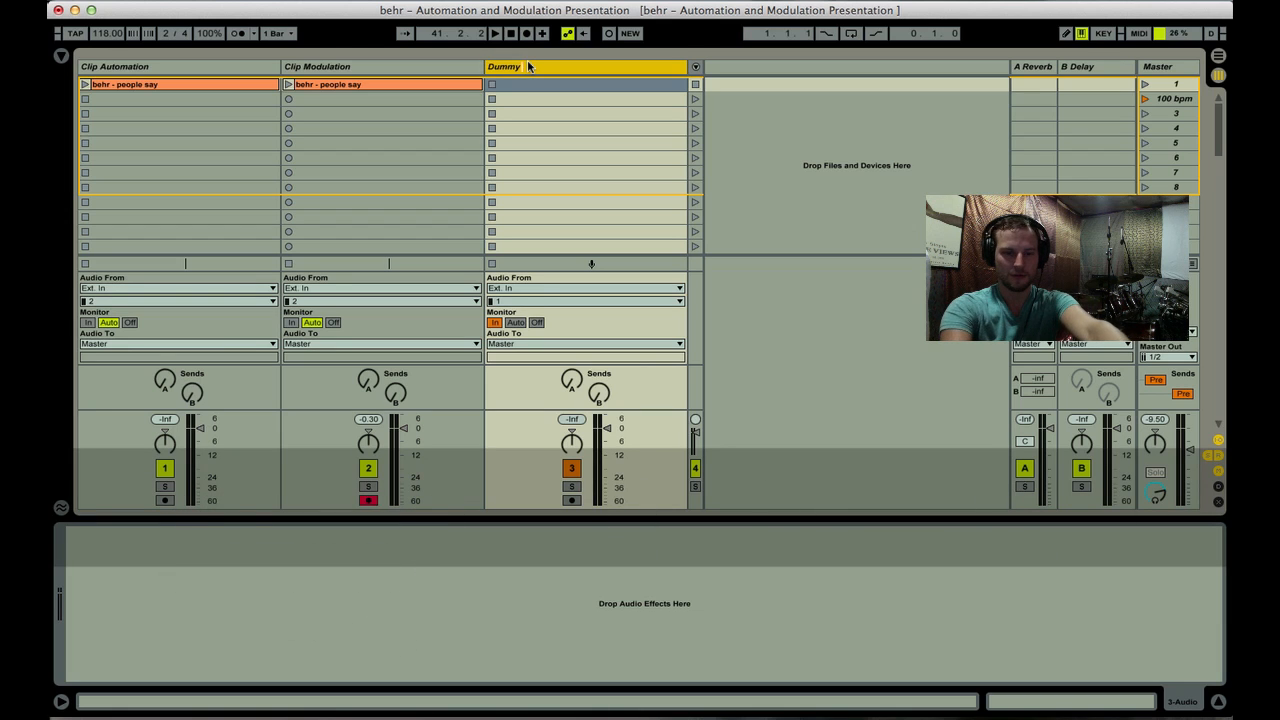
type(" Clips")
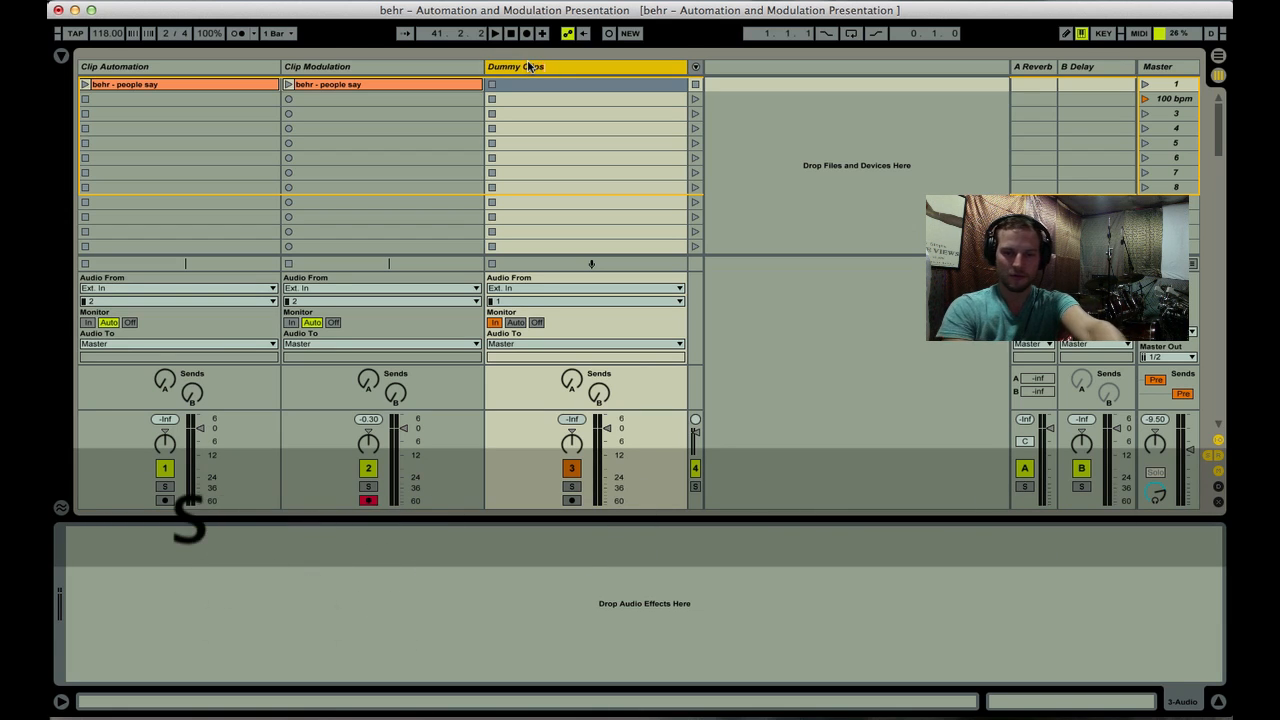
key("Return")
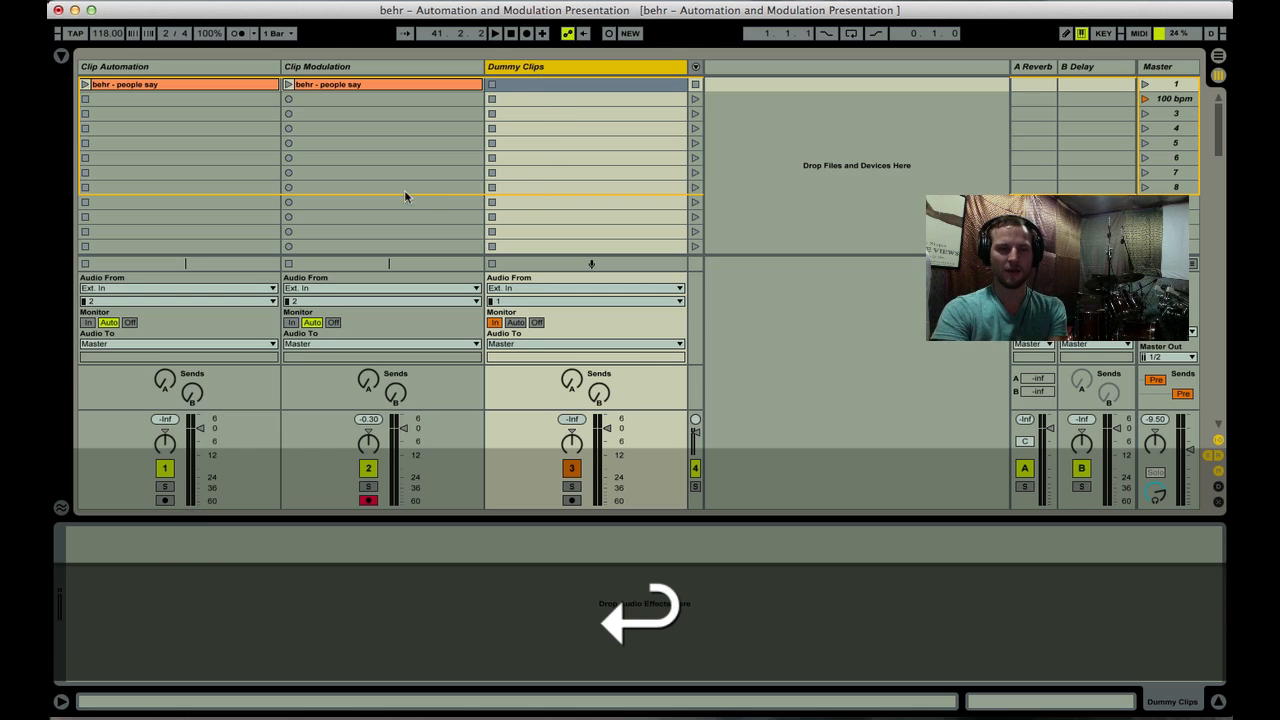
Route the Clip Modulation track's audio output to Dummy Clips and launch its clip to check the signal flow
left_click(323, 70)
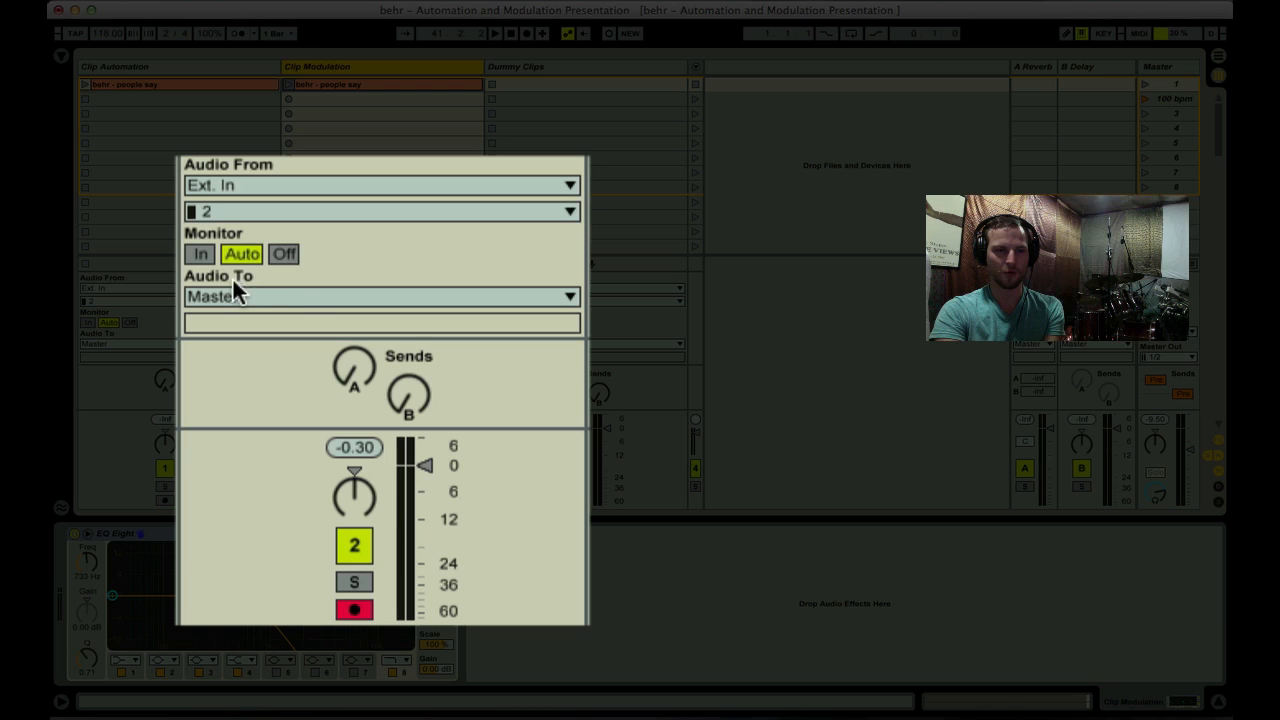
left_click(292, 292)
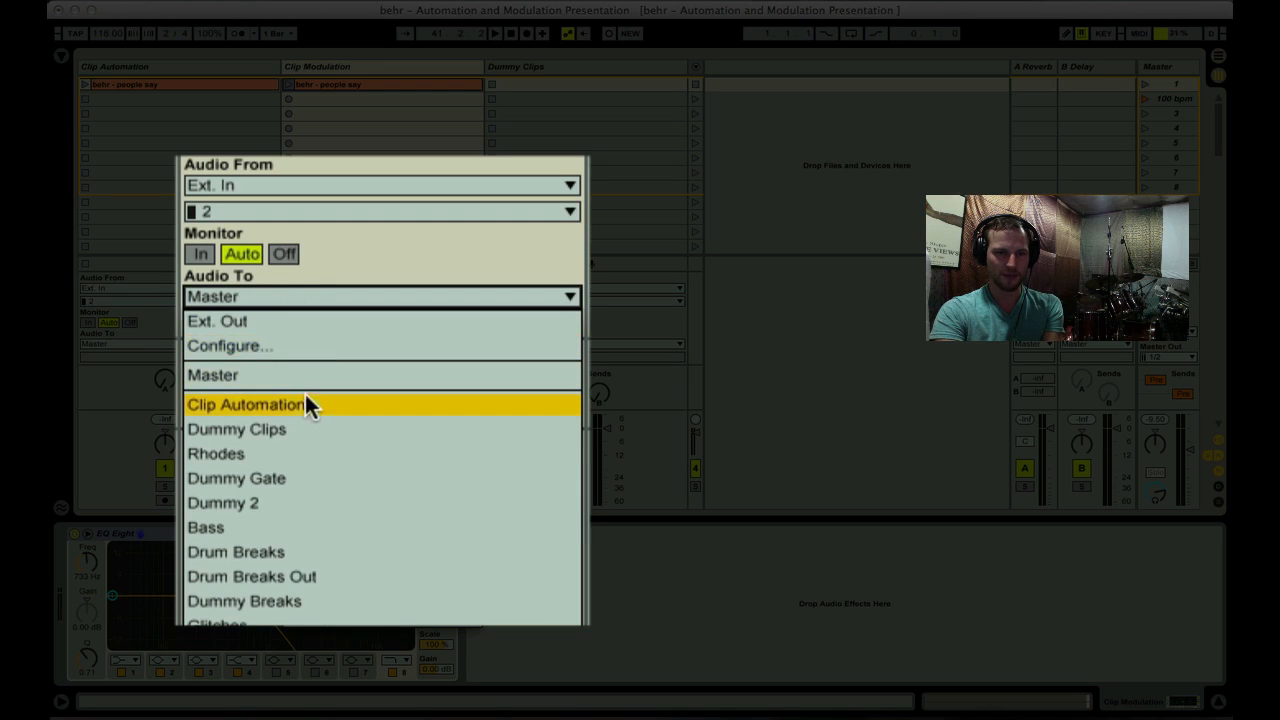
left_click(288, 429)
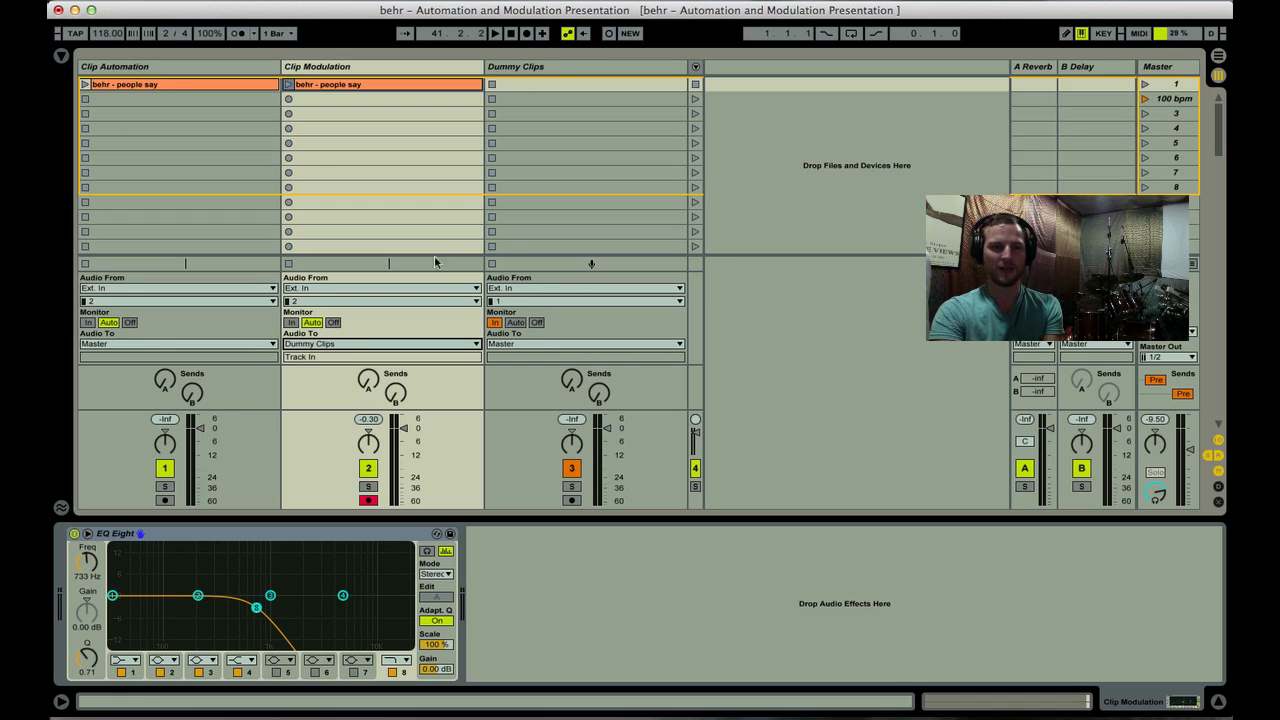
left_click(288, 85)
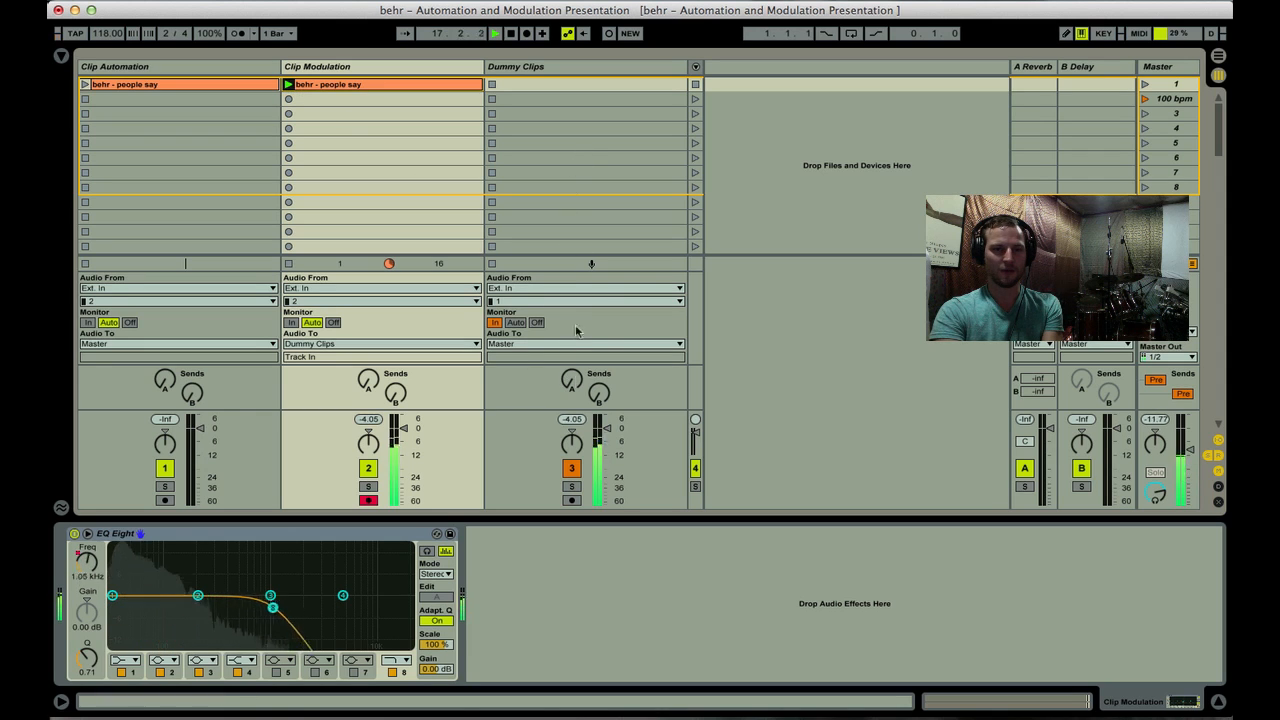
Set the Dummy Clips track volume to -0.5 dB during playback and stop the transport
mouse_move(612, 416)
left_mouse_down()
mouse_move(607, 494)
mouse_move(607, 428)
left_mouse_up()
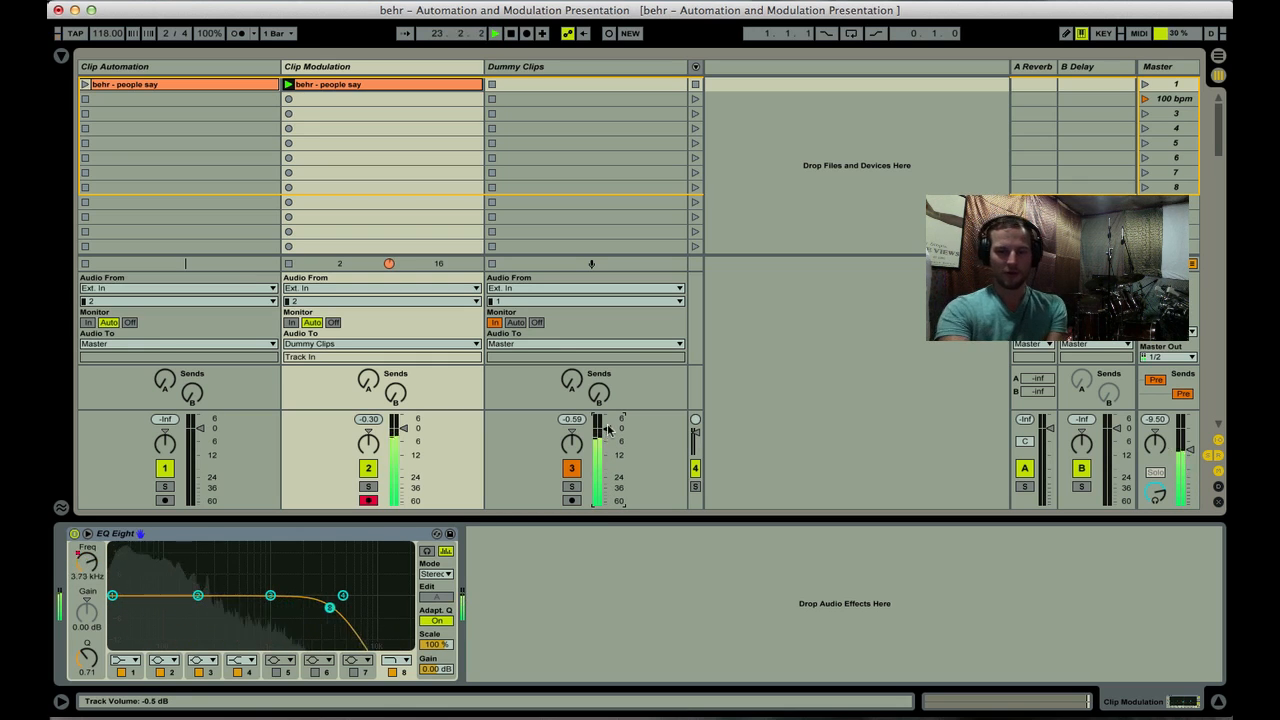
key("space")
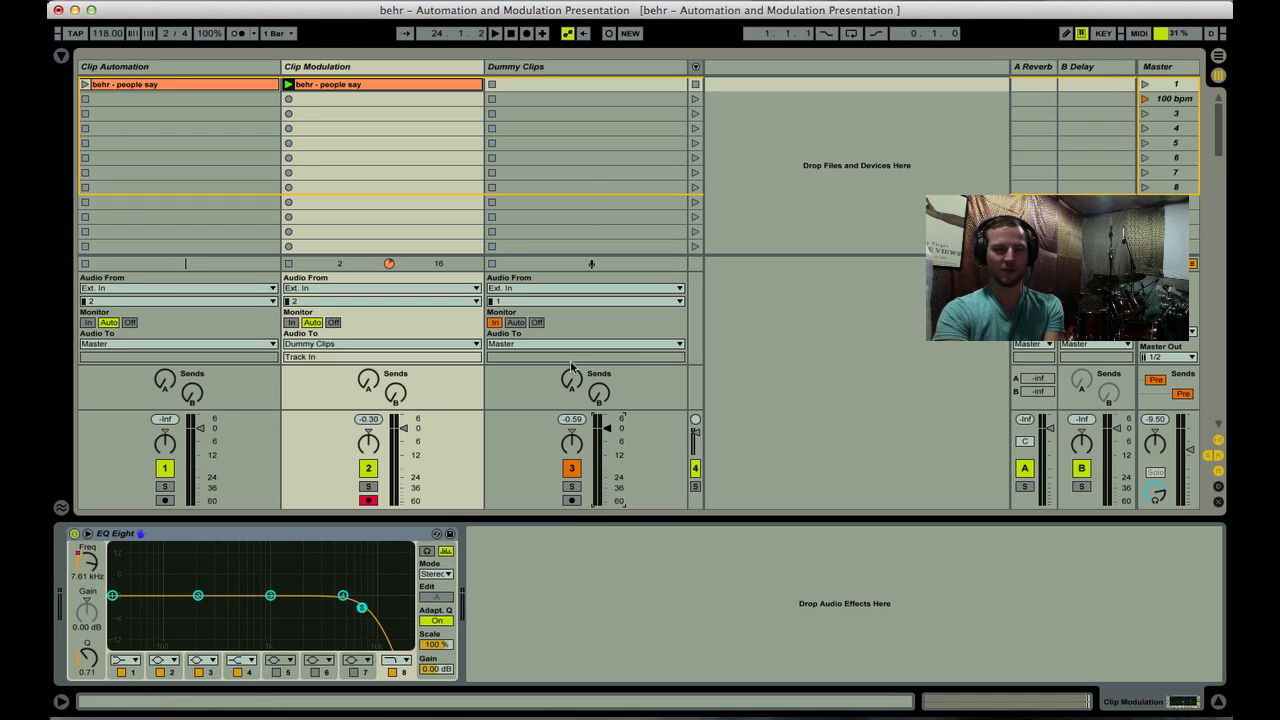
Move the EQ Eight from the Clip Modulation track to the Dummy Clips track and raise its filter frequency to 22.0 kHz
left_click(279, 536)
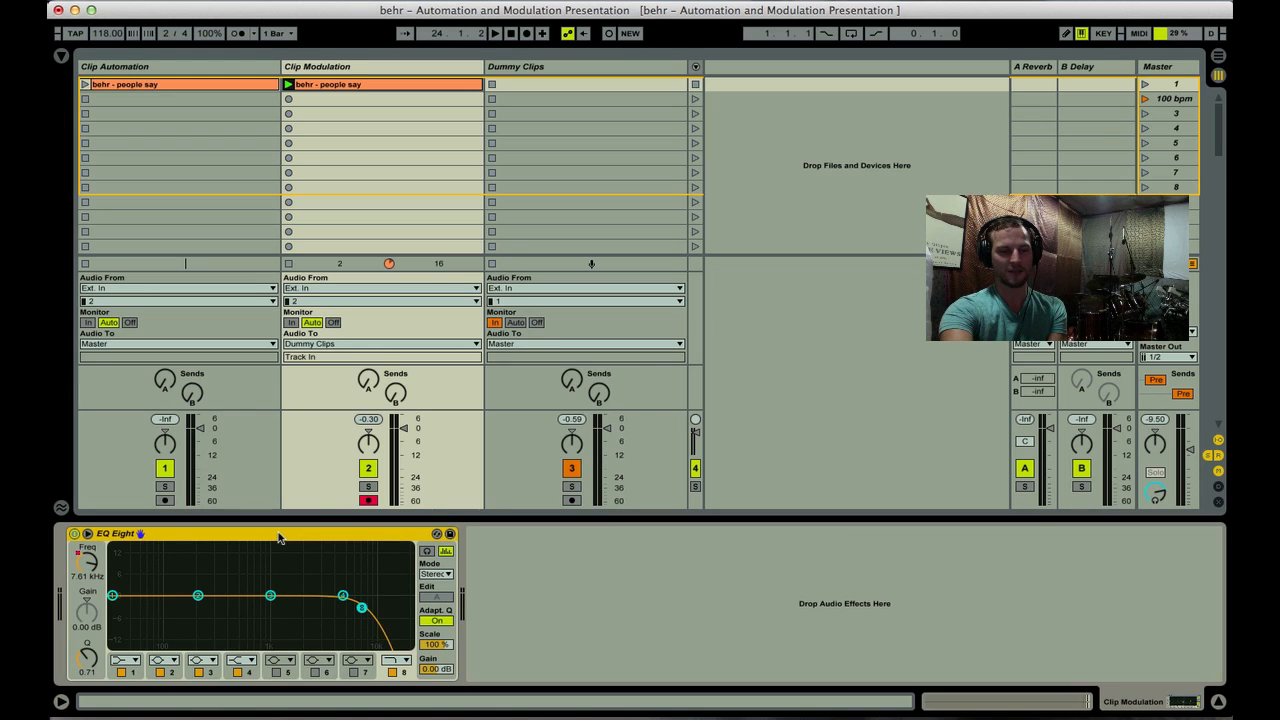
key("super+x")
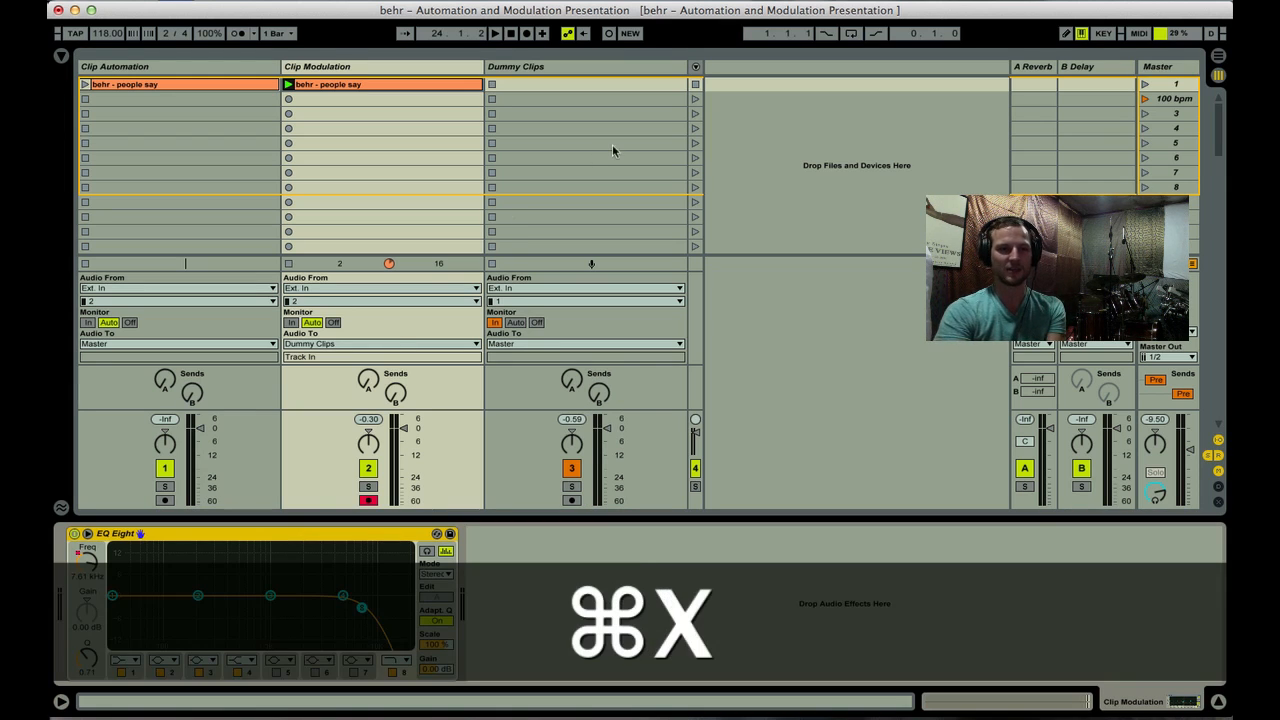
key("super+x")
left_click(629, 69)
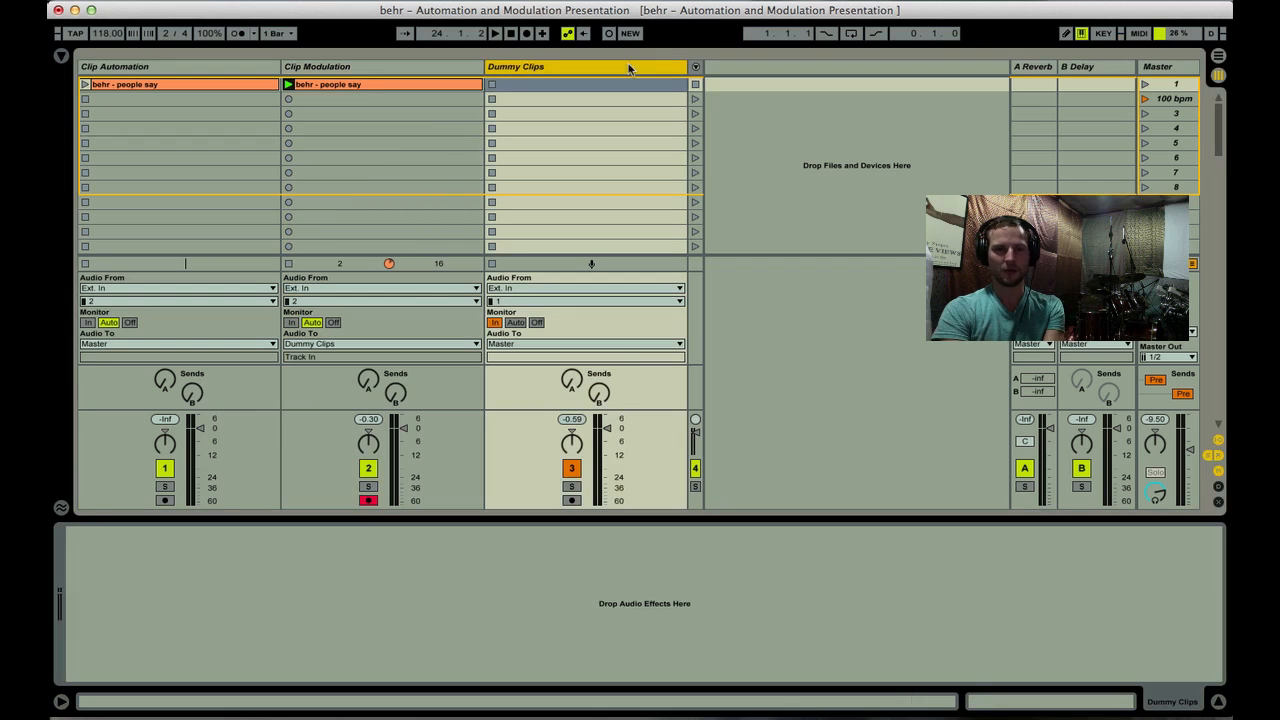
left_click(207, 612)
key("super+v")
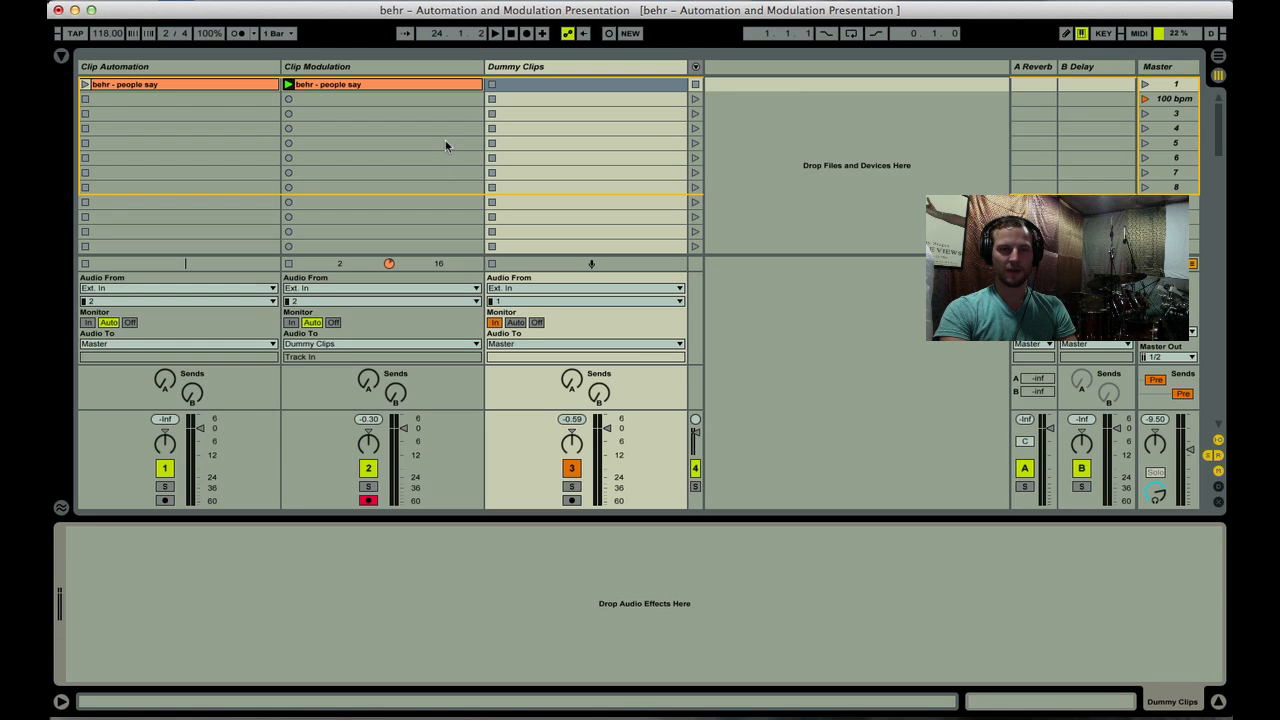
key("super+v")
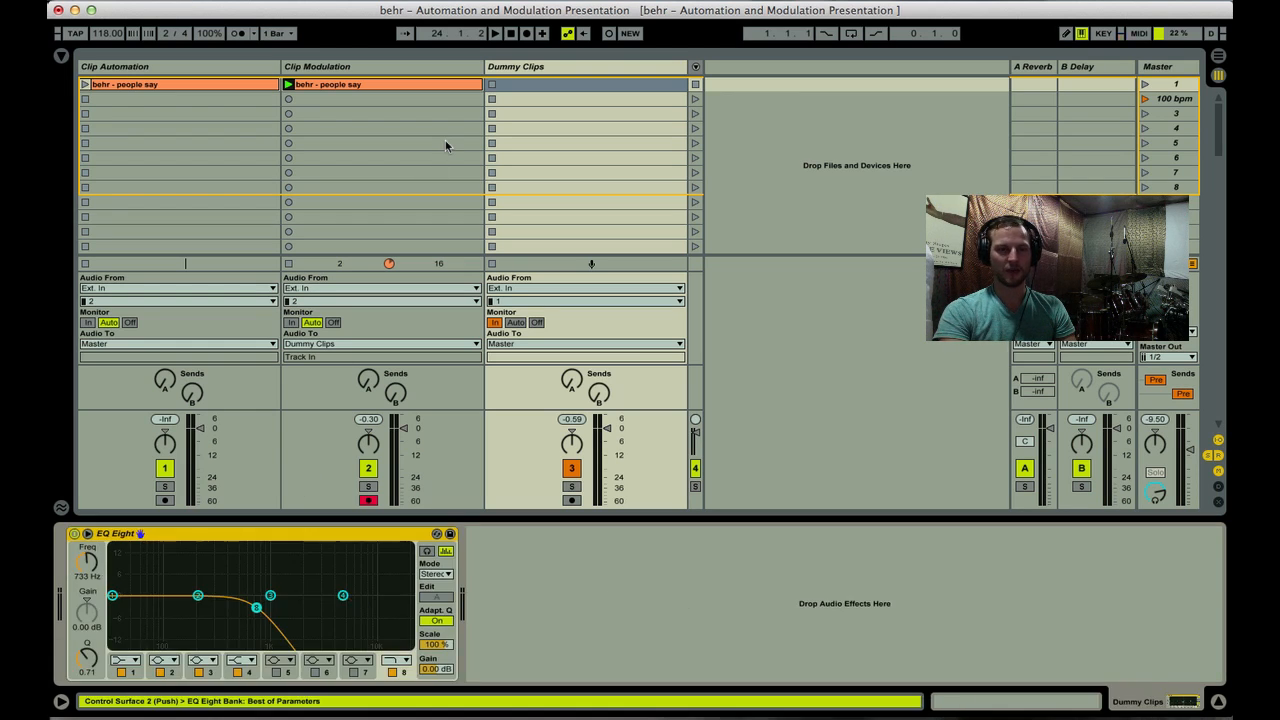
left_click_drag(92, 562, 92, 486)
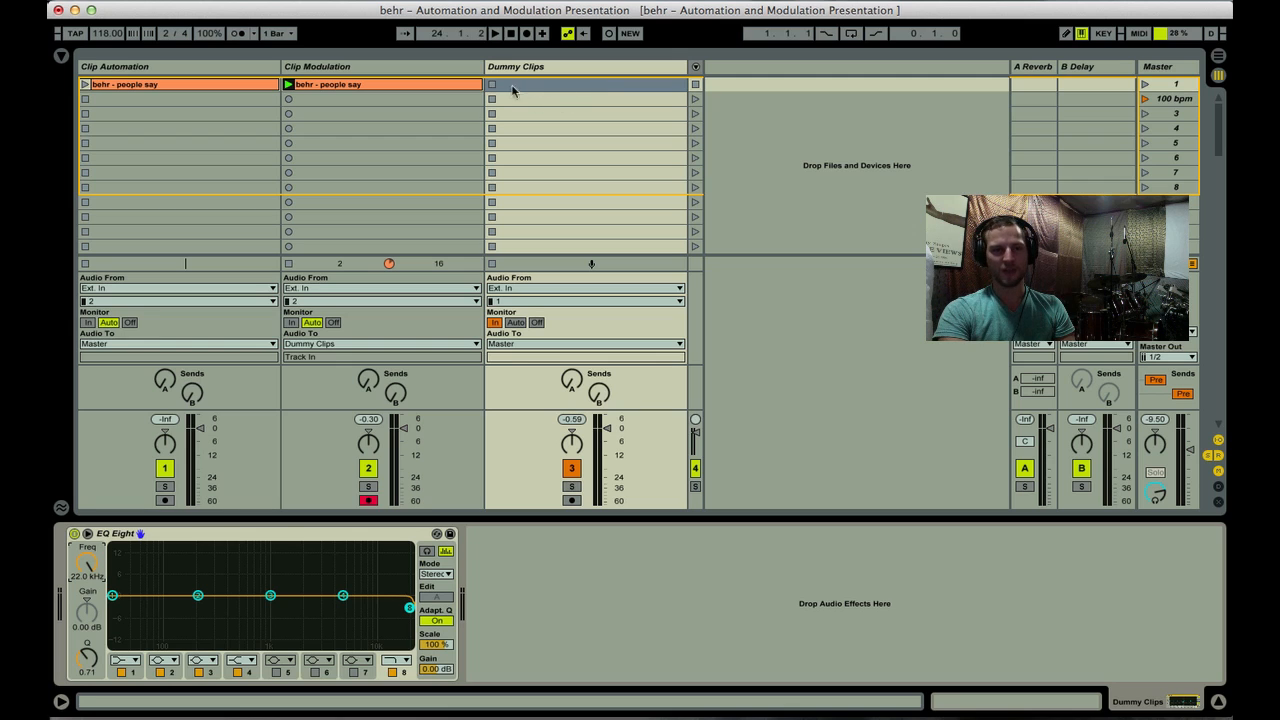
Copy the behr - people say clip from Clip Modulation into the first slot of the Dummy Clips track
left_click(398, 84)
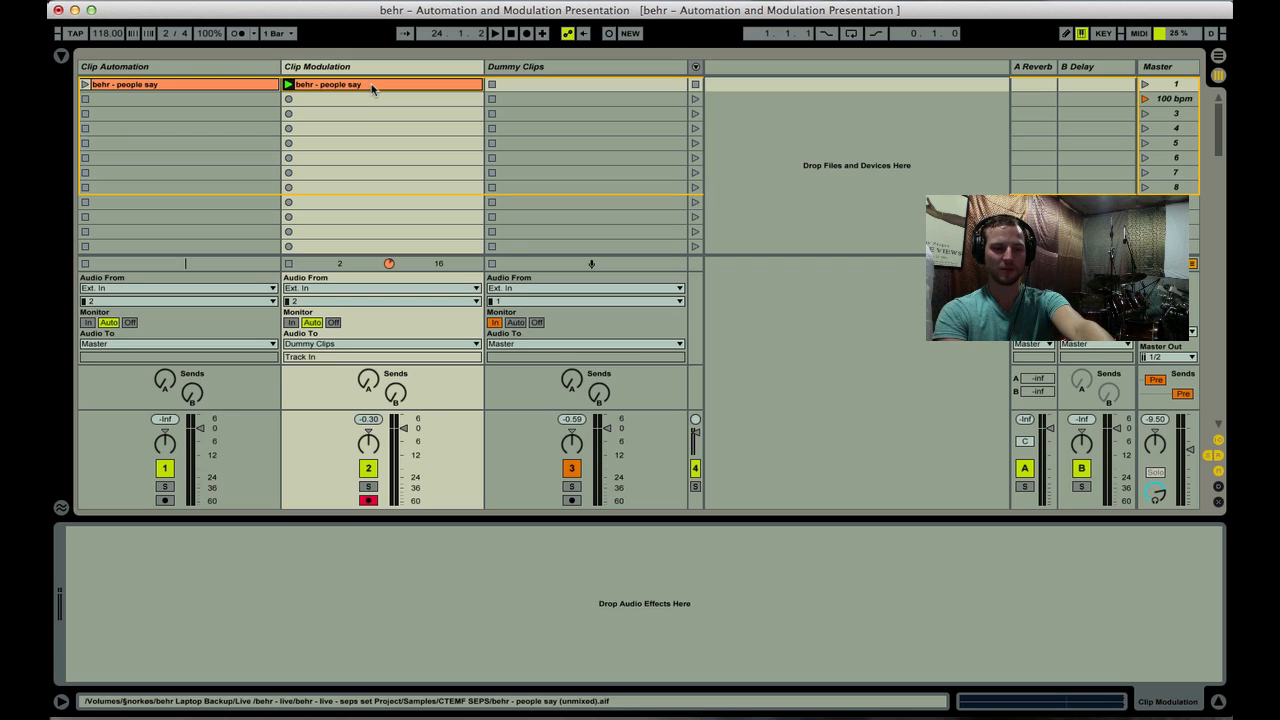
key("alt")
left_click_drag(371, 88, 545, 88)
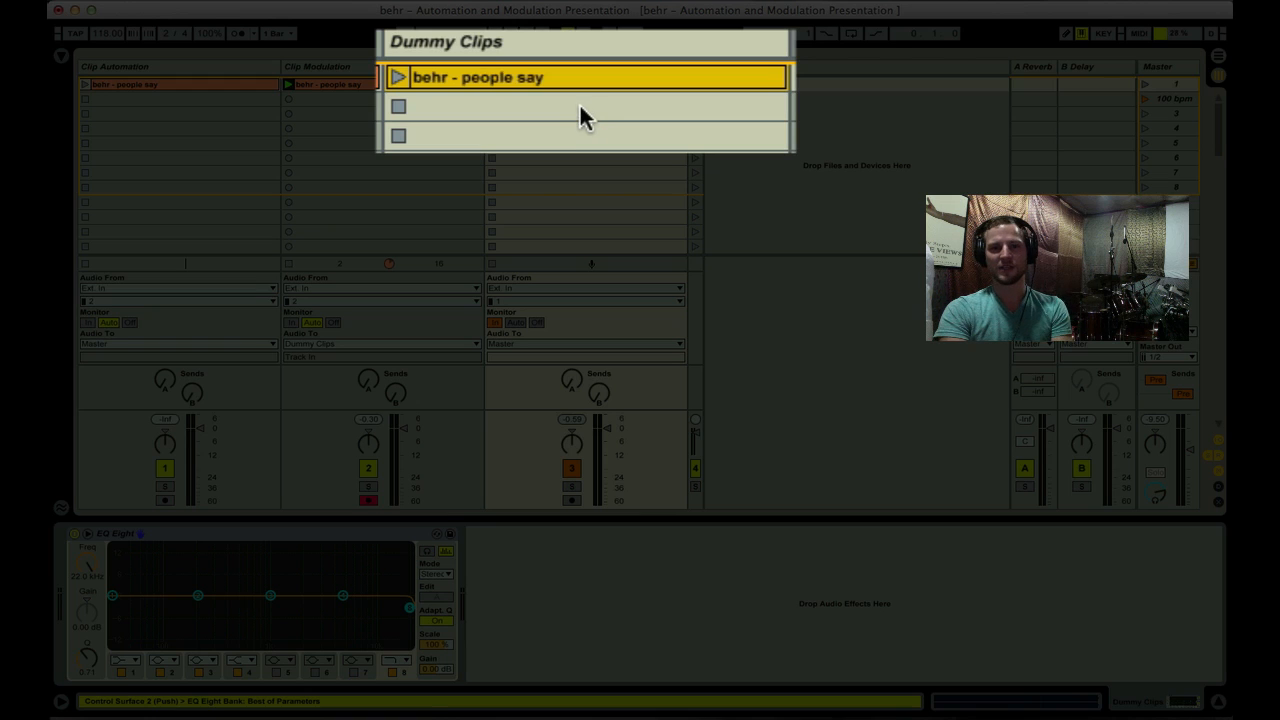
left_click(582, 102)
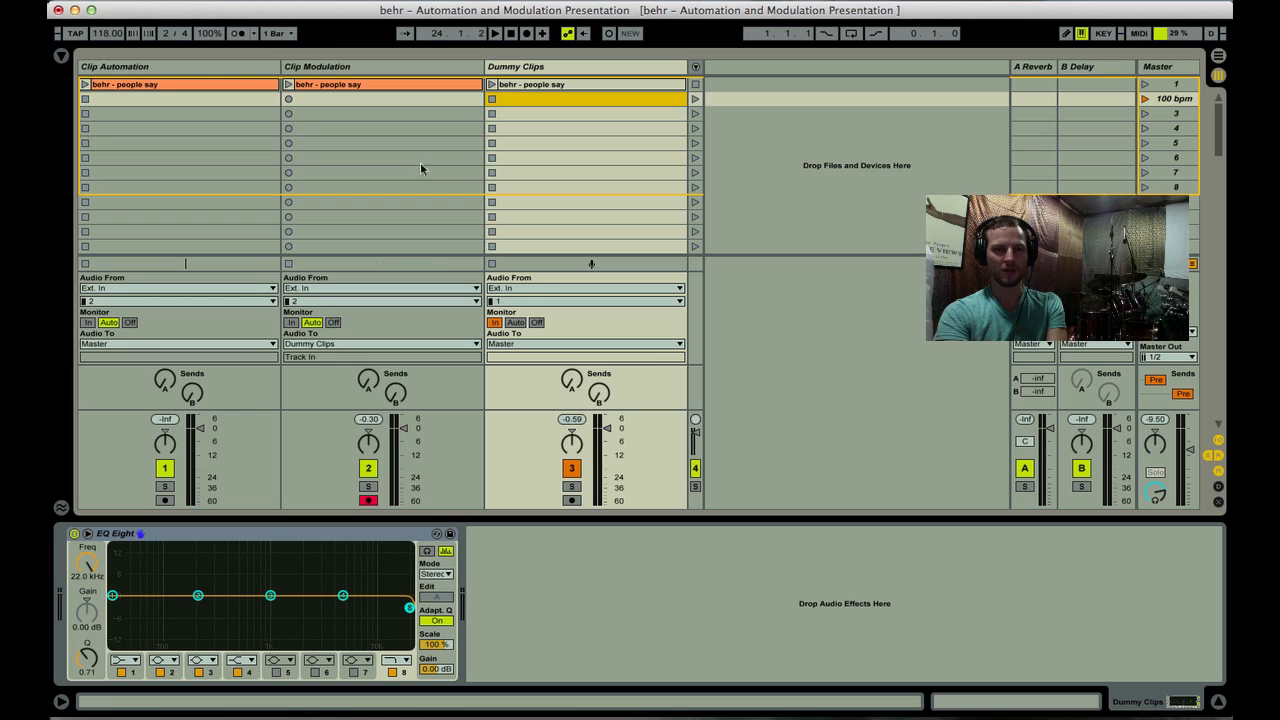
Launch the copied clip on the Dummy Clips track and open its sample and envelope settings
left_click(521, 85)
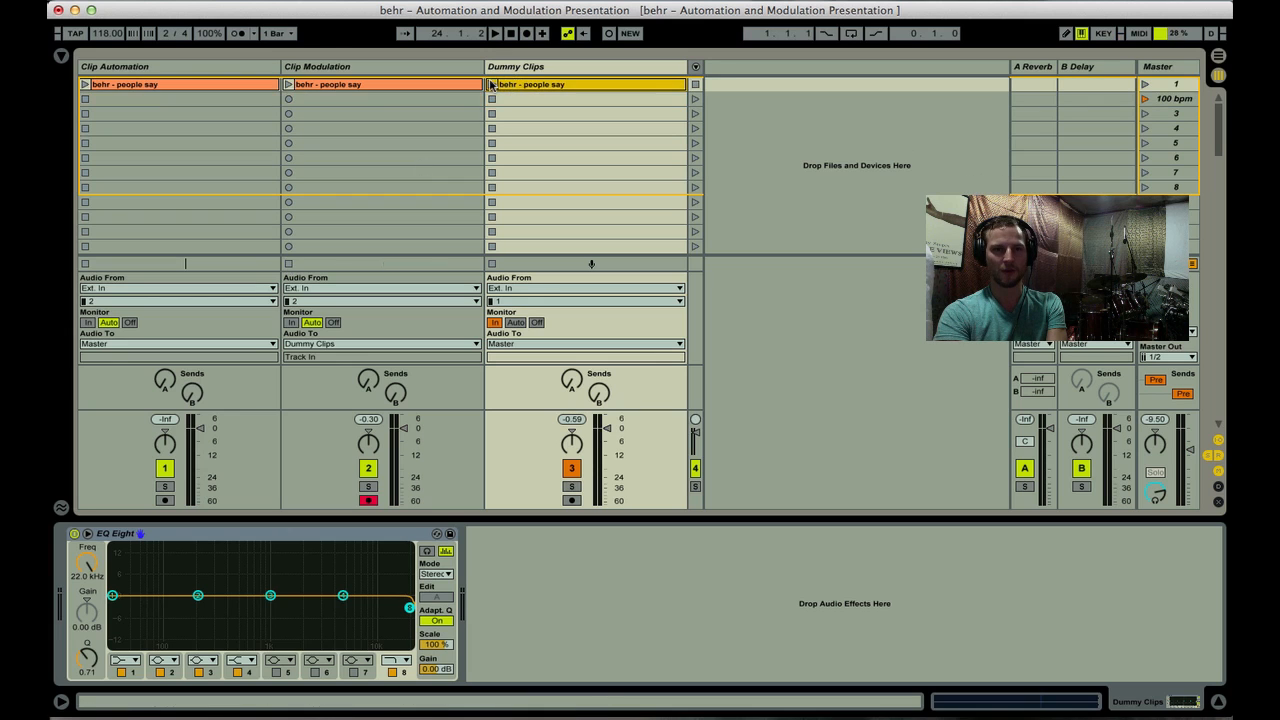
left_click(491, 85)
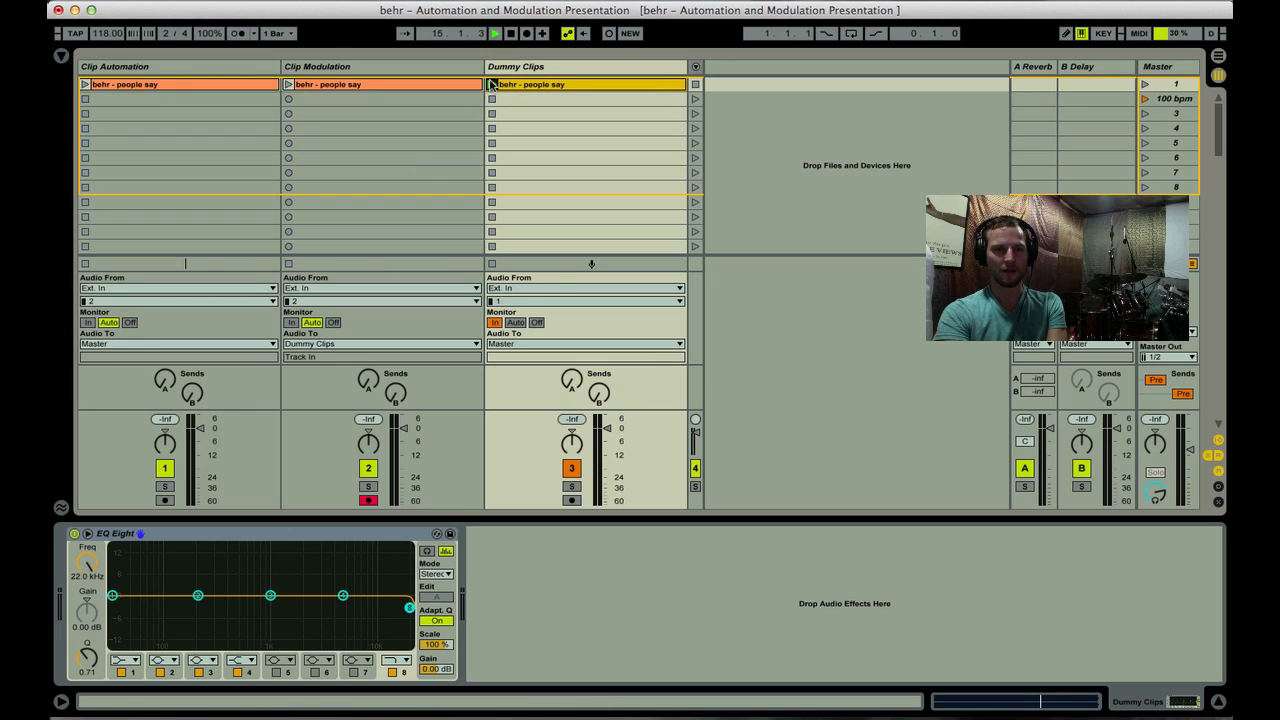
double_click(558, 85)
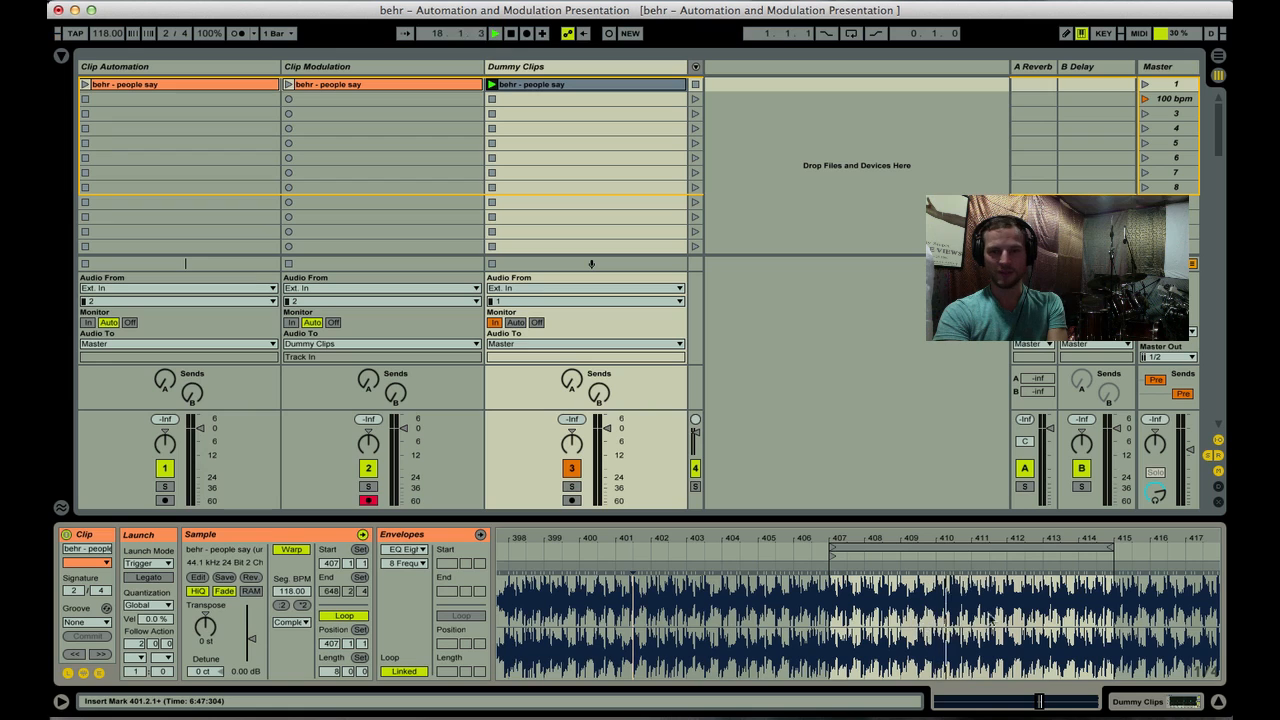
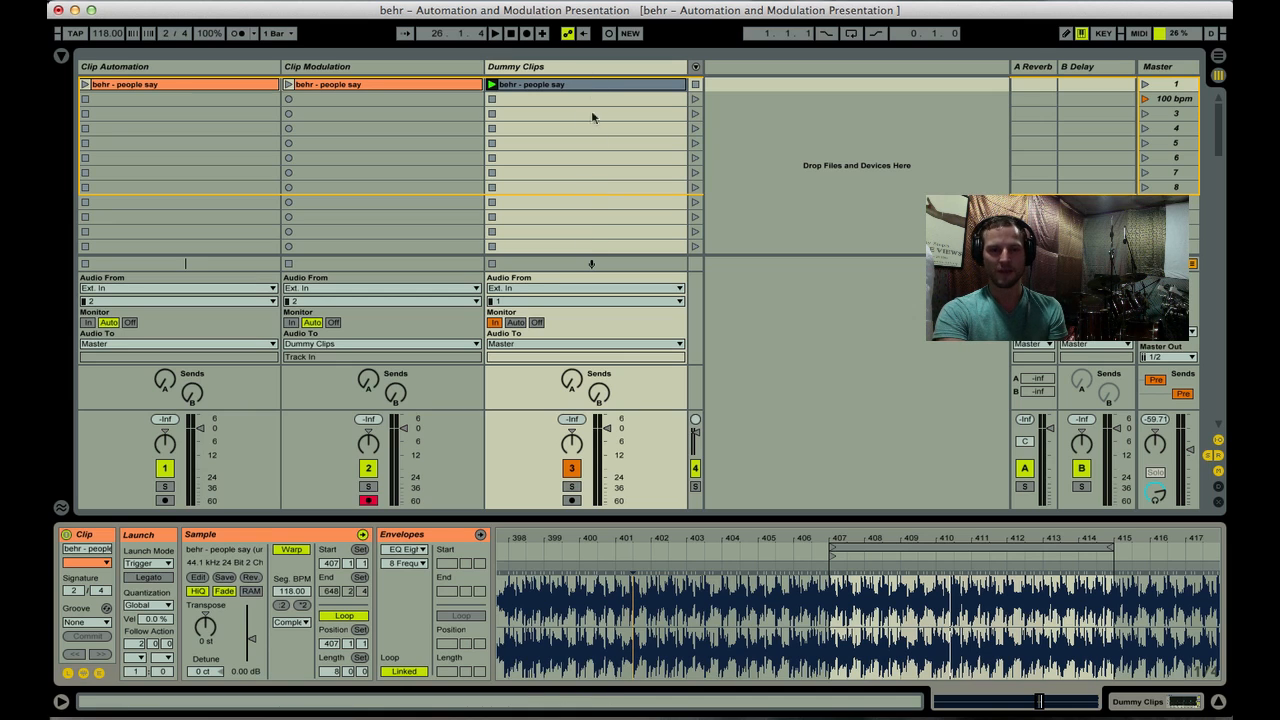
Rename the copied clip on the Dummy Clips track Dummy
left_click(545, 86)
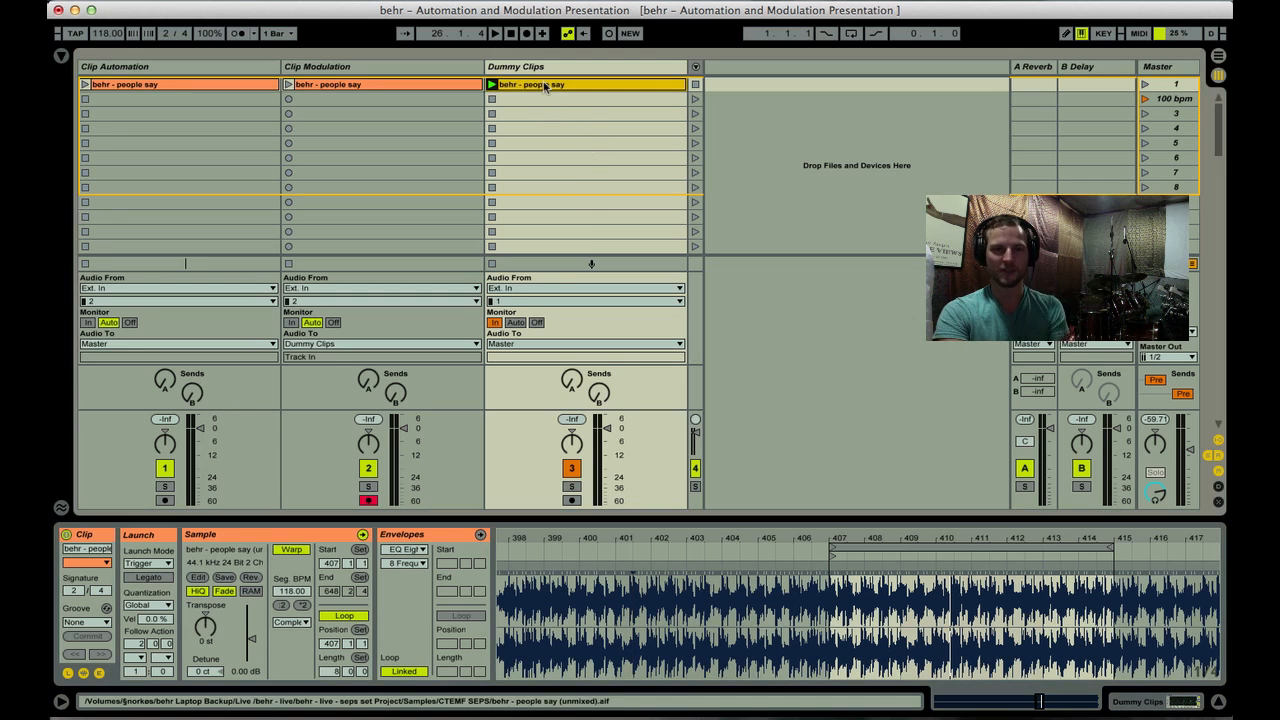
key("super+r")
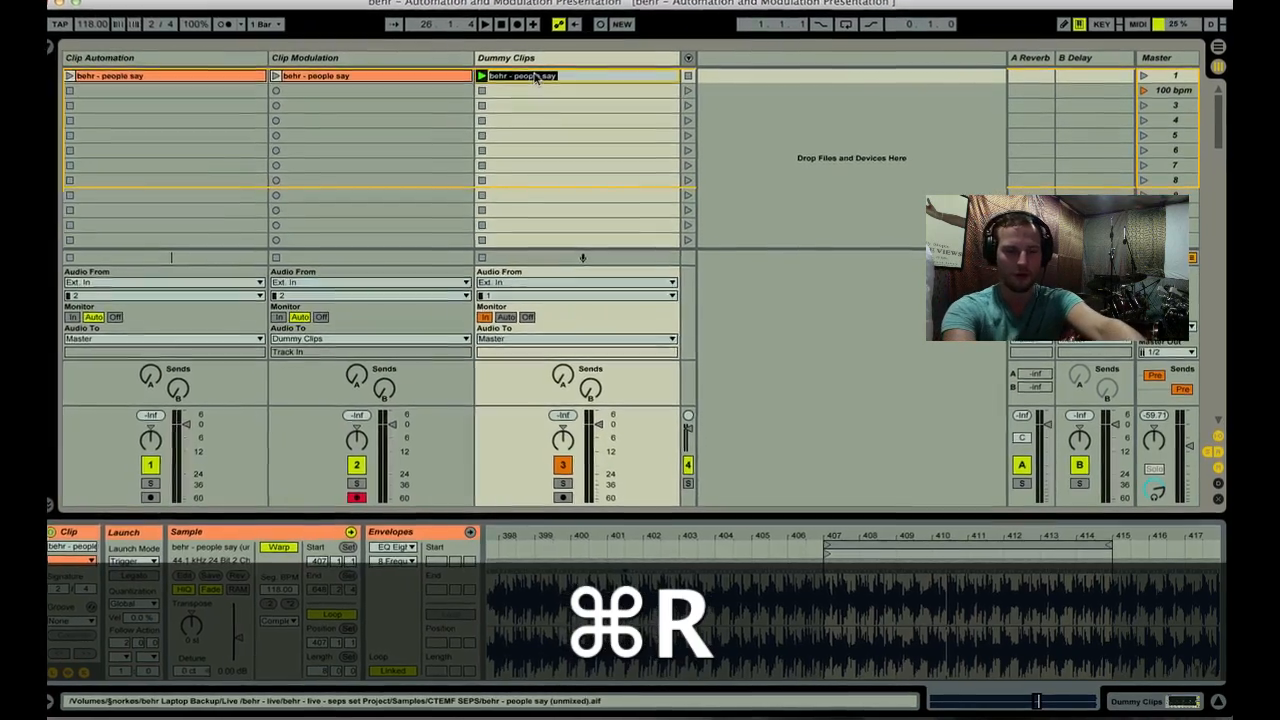
type("Dum")
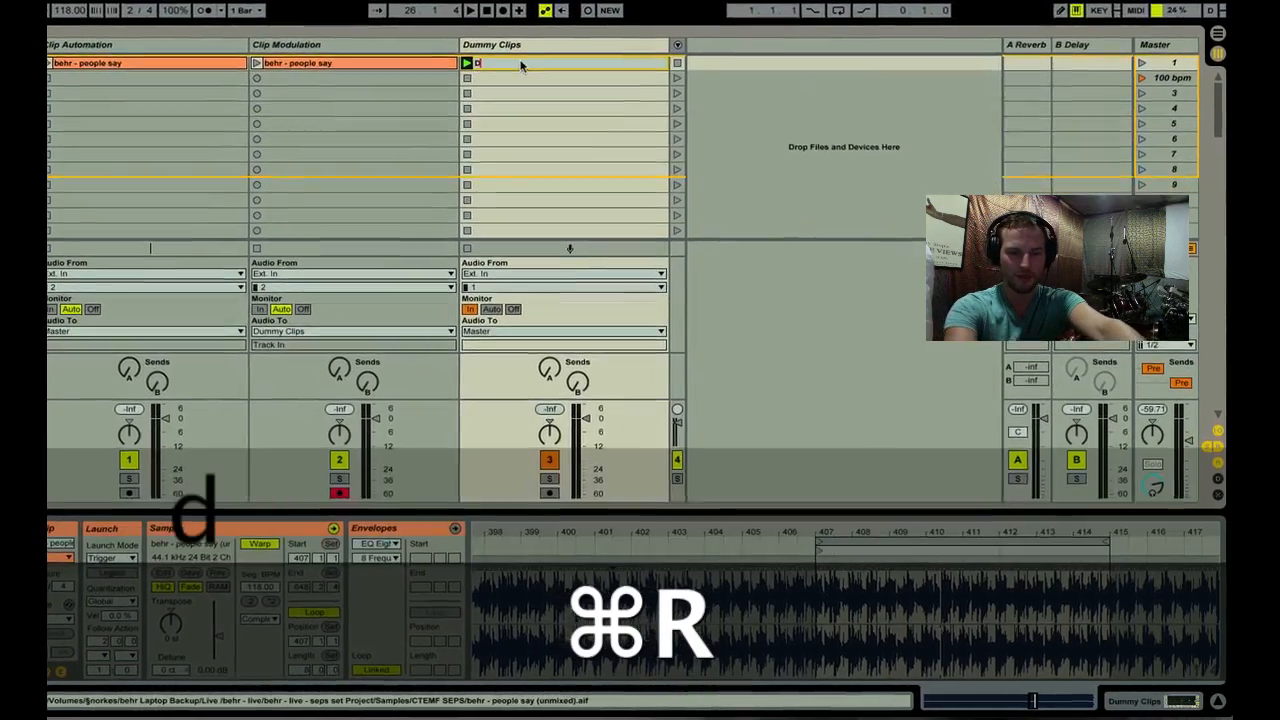
type("my")
key("Return")
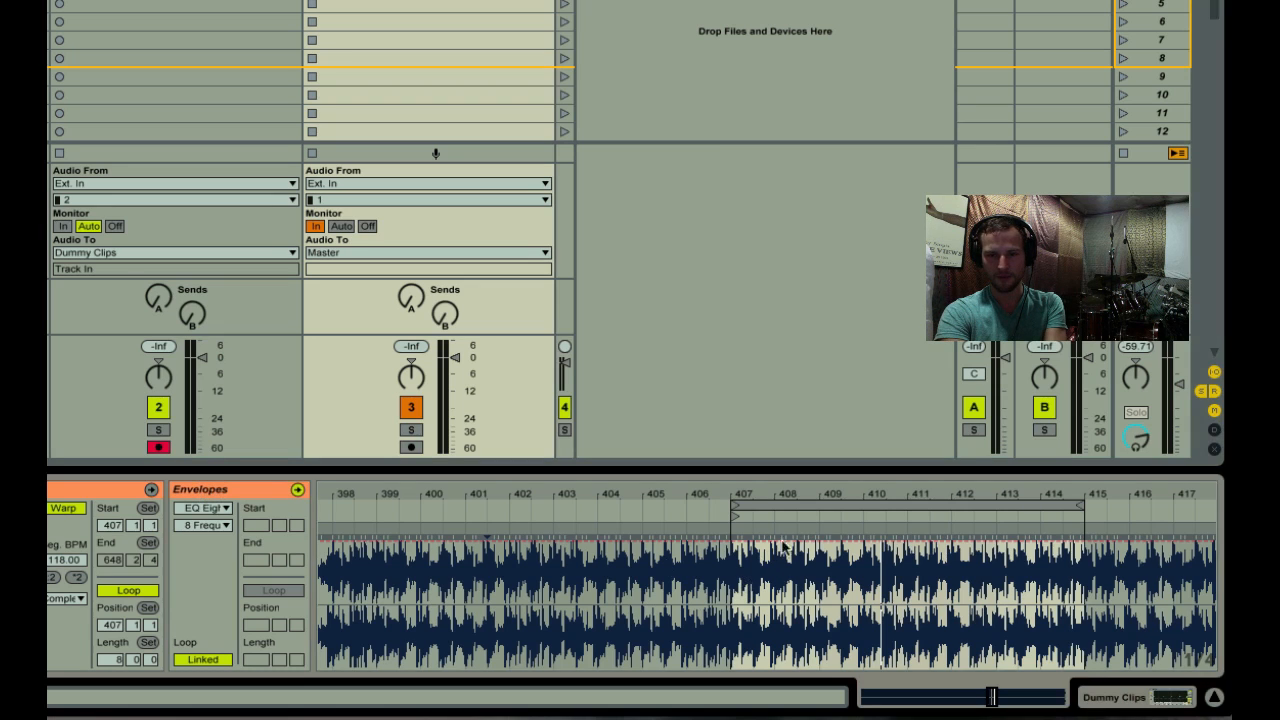
Unlink the EQ Eight frequency automation envelope from the Dummy clip and shorten its loop to 4 bars
left_click(940, 543)
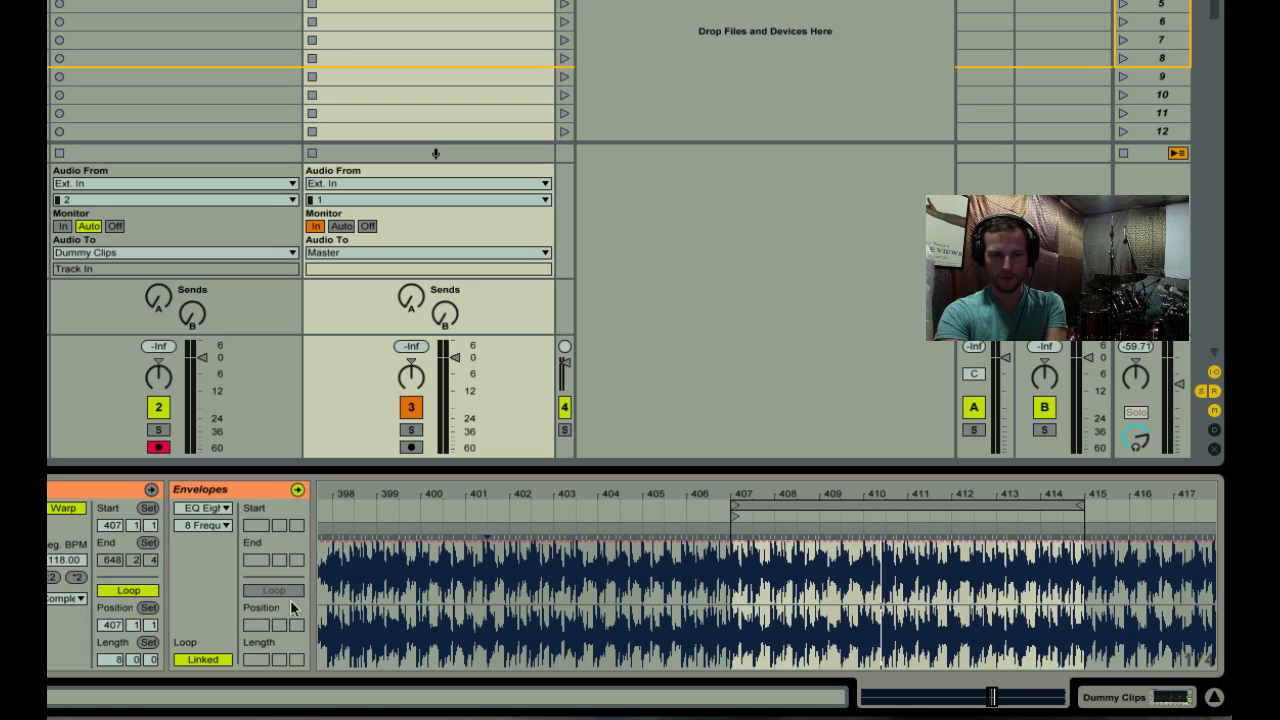
left_click(205, 658)
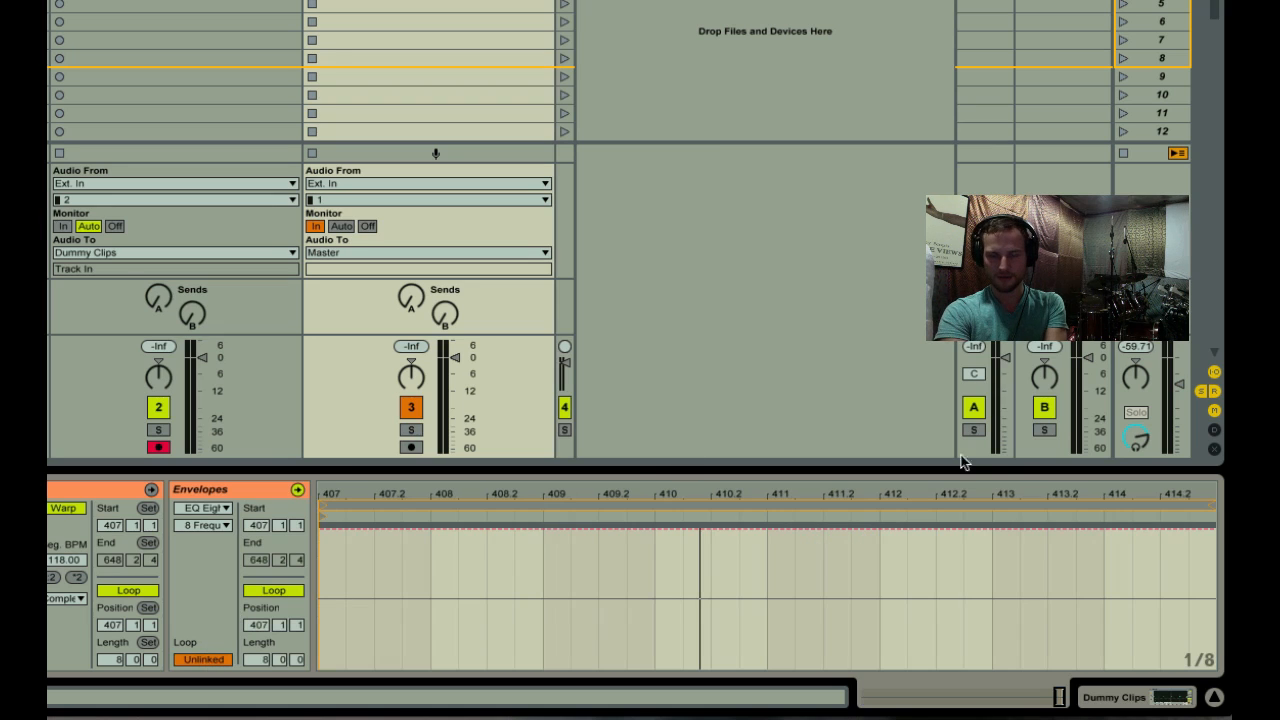
left_click_drag(1205, 504, 766, 508)
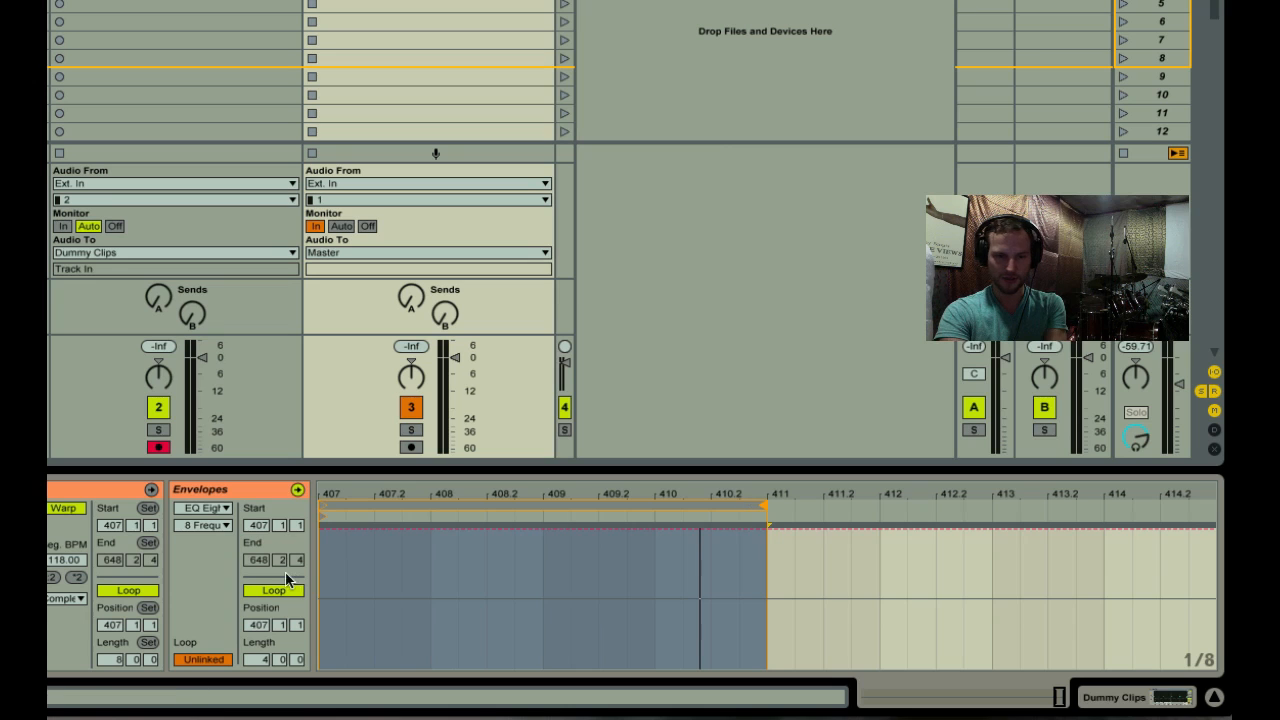
Shape the EQ frequency automation into a ramp from maximum at bar 407 down to minimum at bar 411
left_click(321, 529)
left_click(447, 530)
left_click_drag(447, 531, 490, 530)
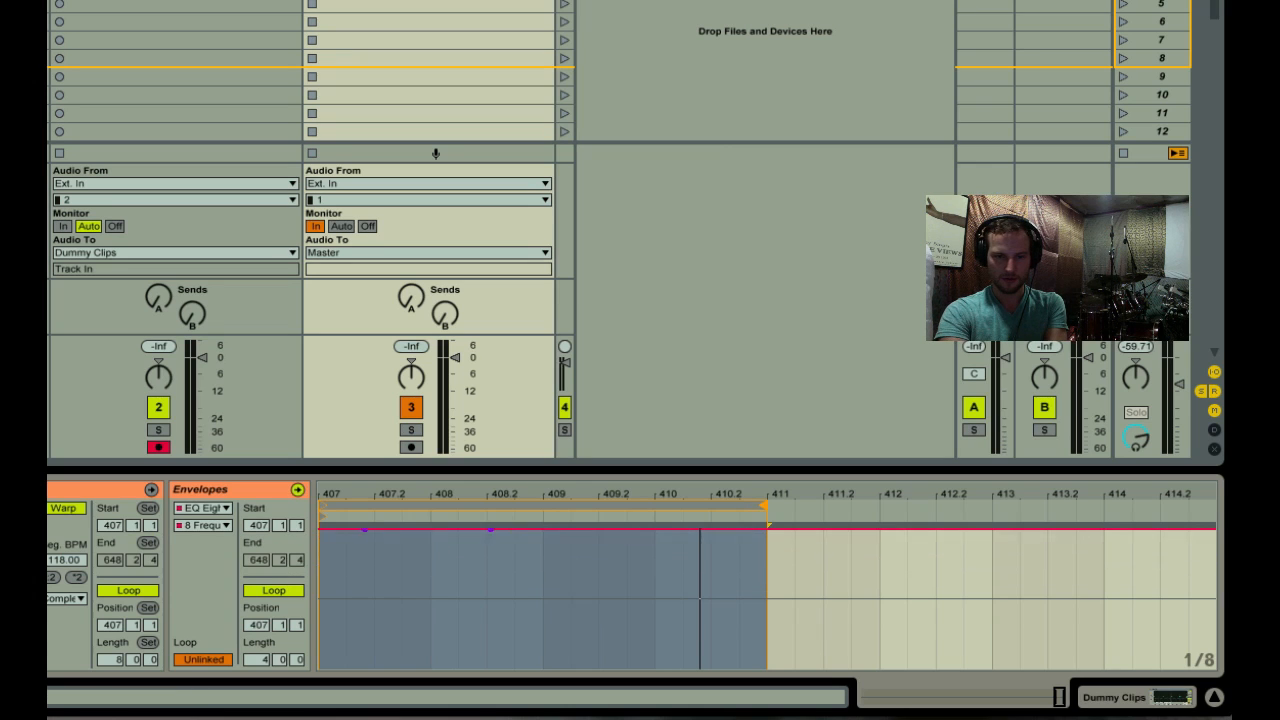
left_click(880, 591)
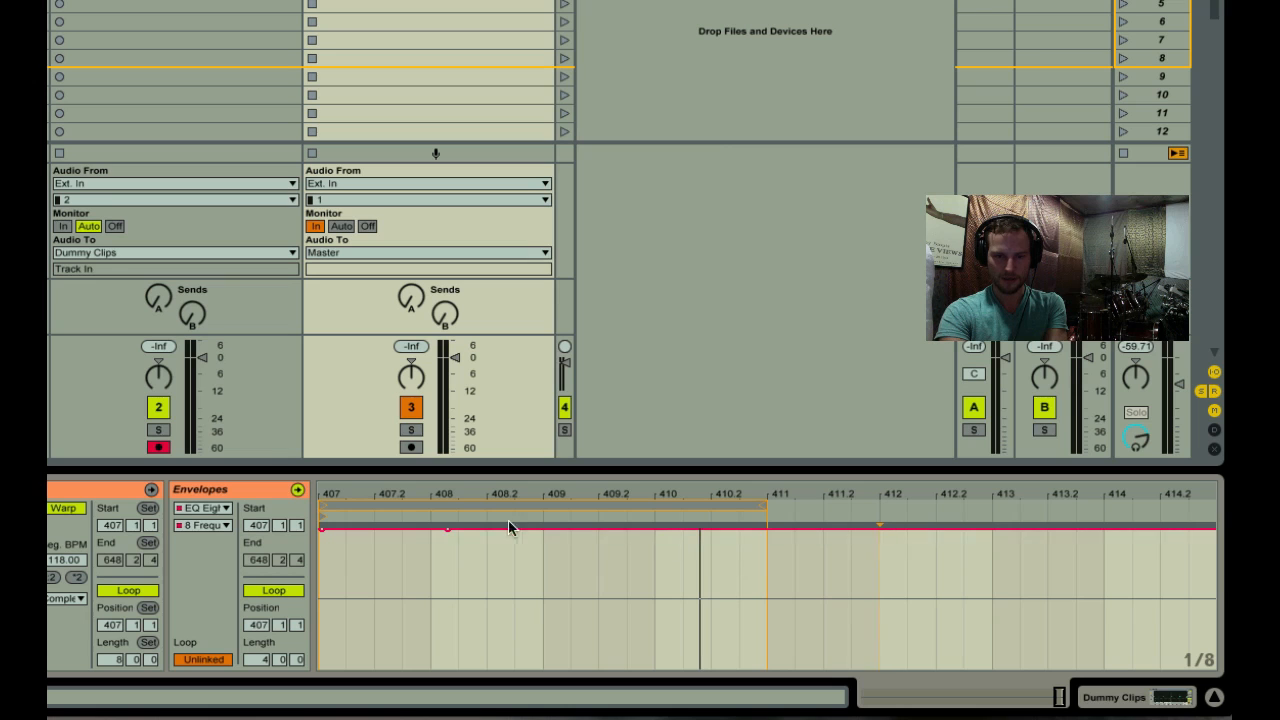
left_click_drag(448, 528, 766, 668)
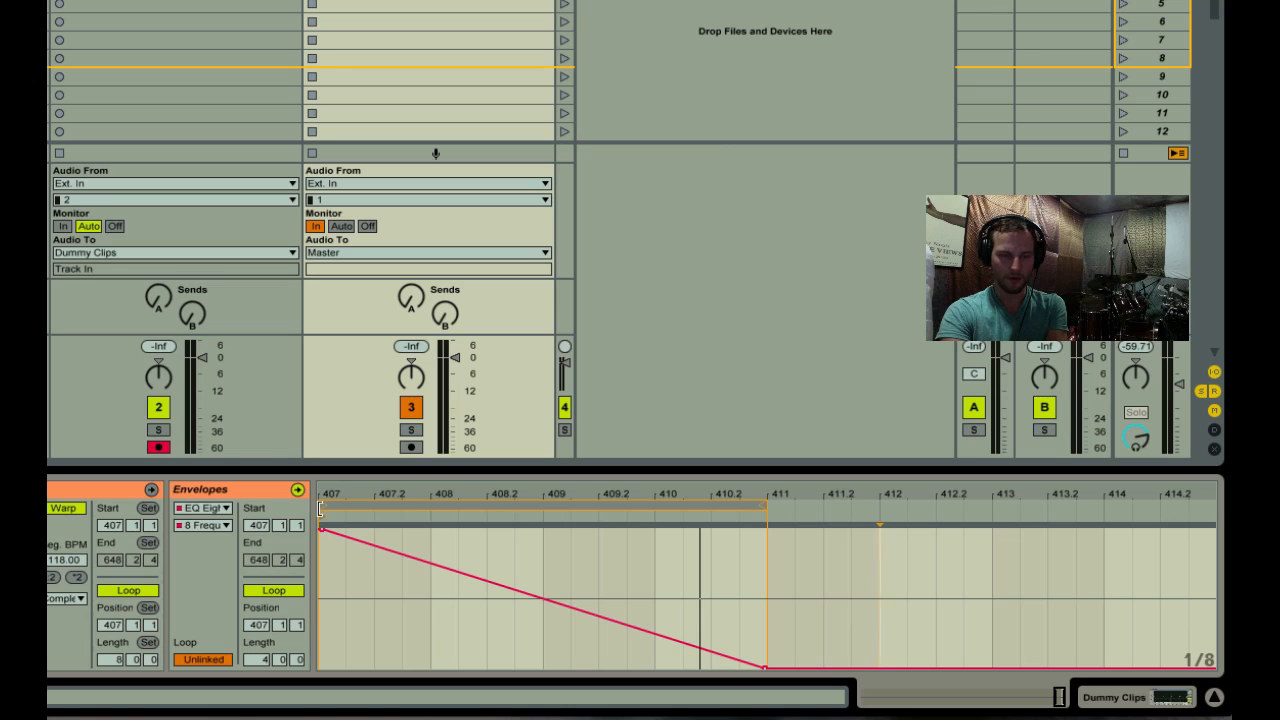
Create an EQ frequency modulation envelope with an unlinked 3-bar loop, ramping from bar 407 down to minimum at bar 410
right_click(453, 533)
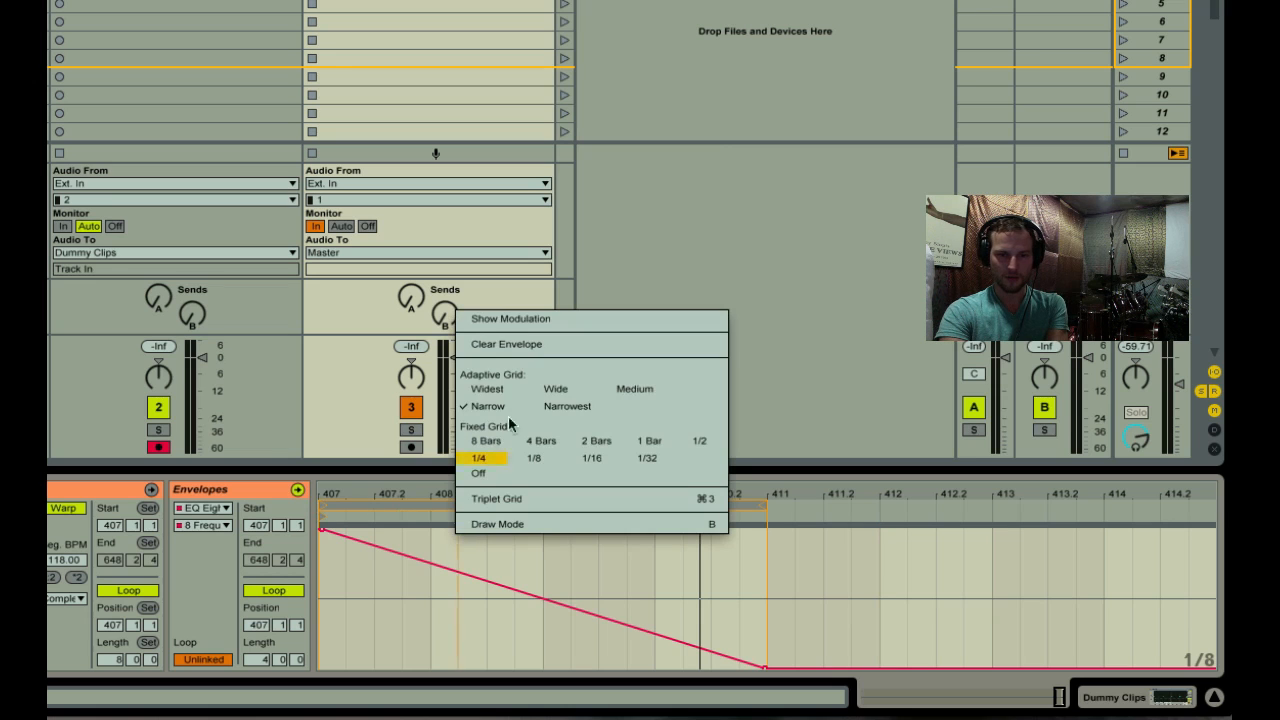
left_click(536, 319)
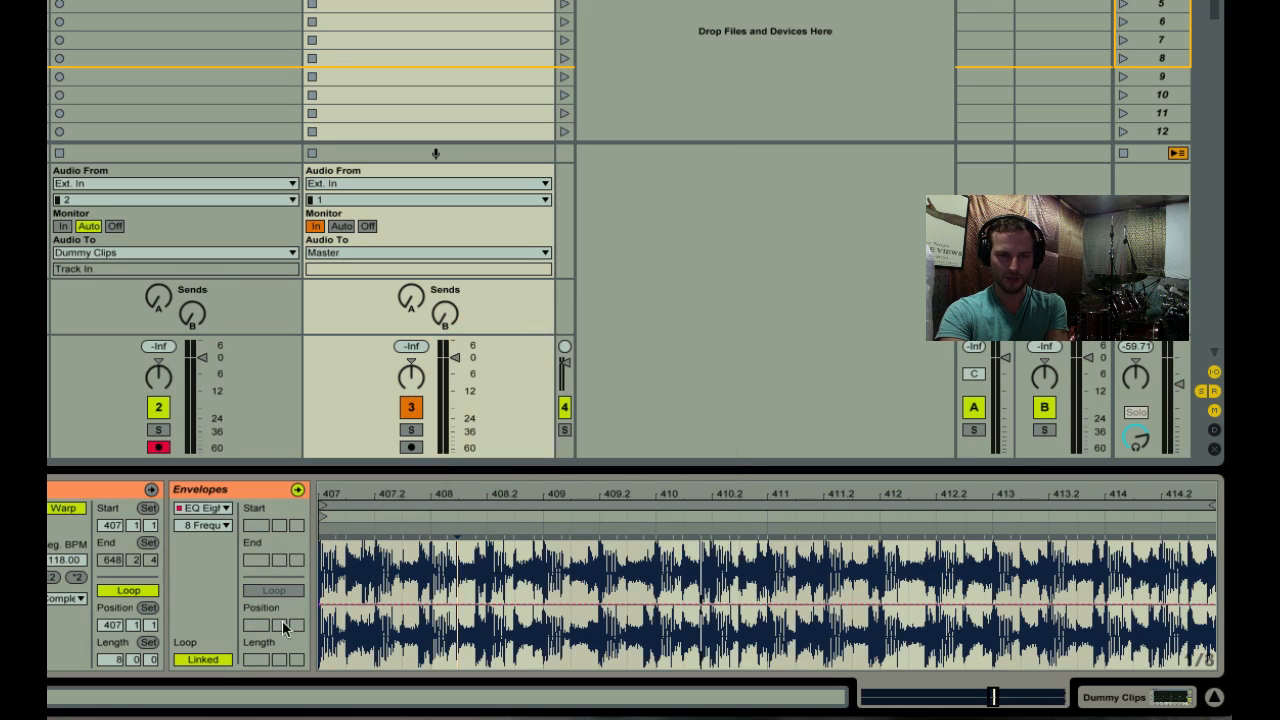
left_click(200, 660)
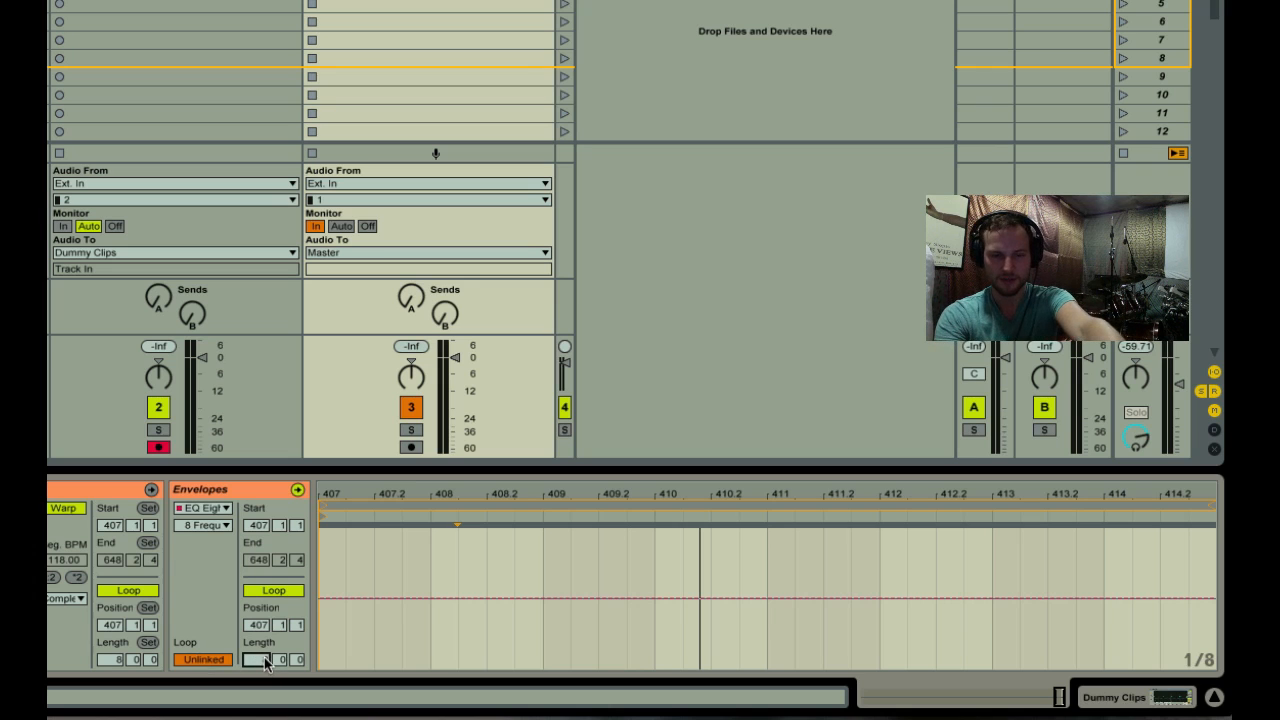
type("3")
key("Return")
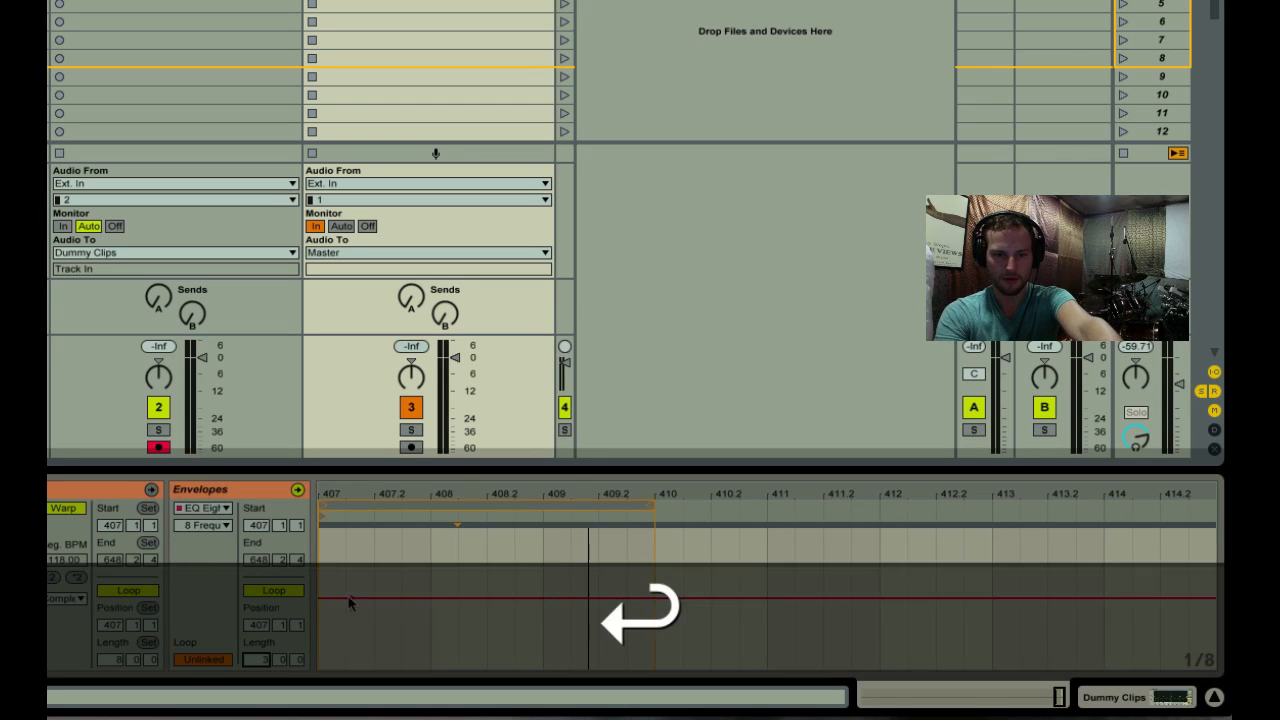
left_click_drag(447, 598, 655, 667)
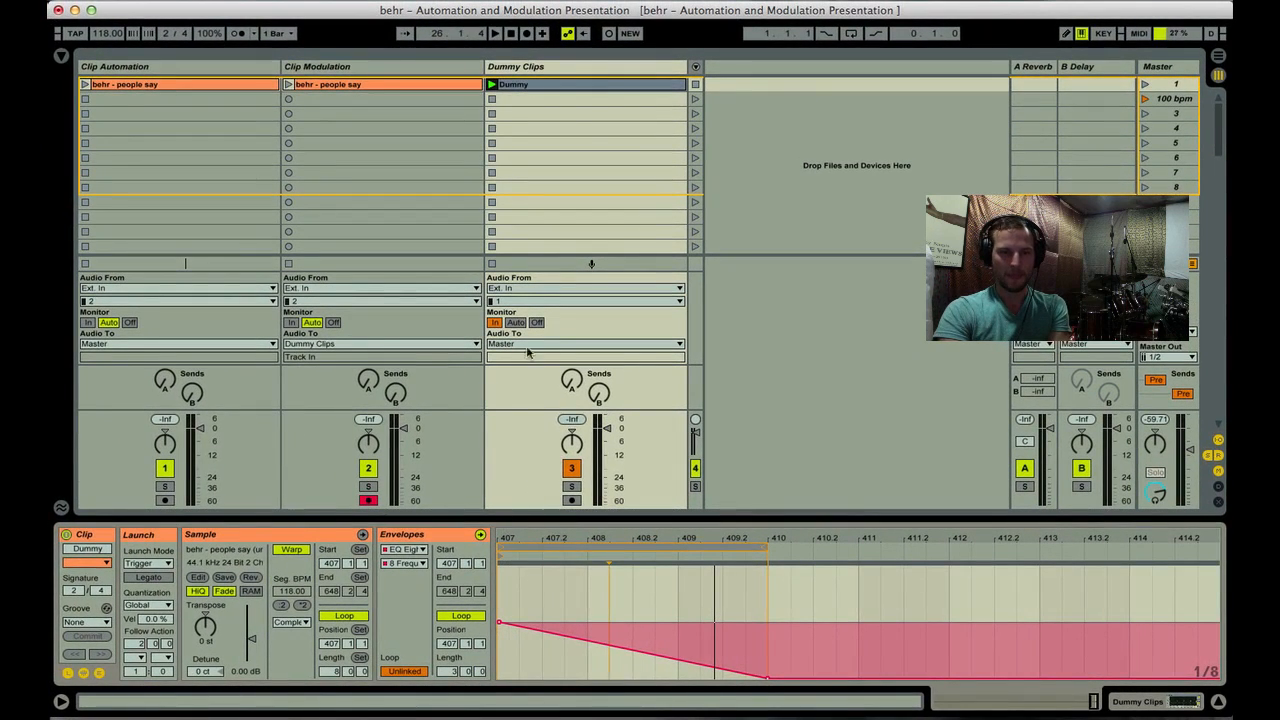
Duplicate the Dummy clip into the slot below and draw a wavy stepped frequency modulation with a 2-bar loop in the copy
left_click(569, 84)
key("super+d")
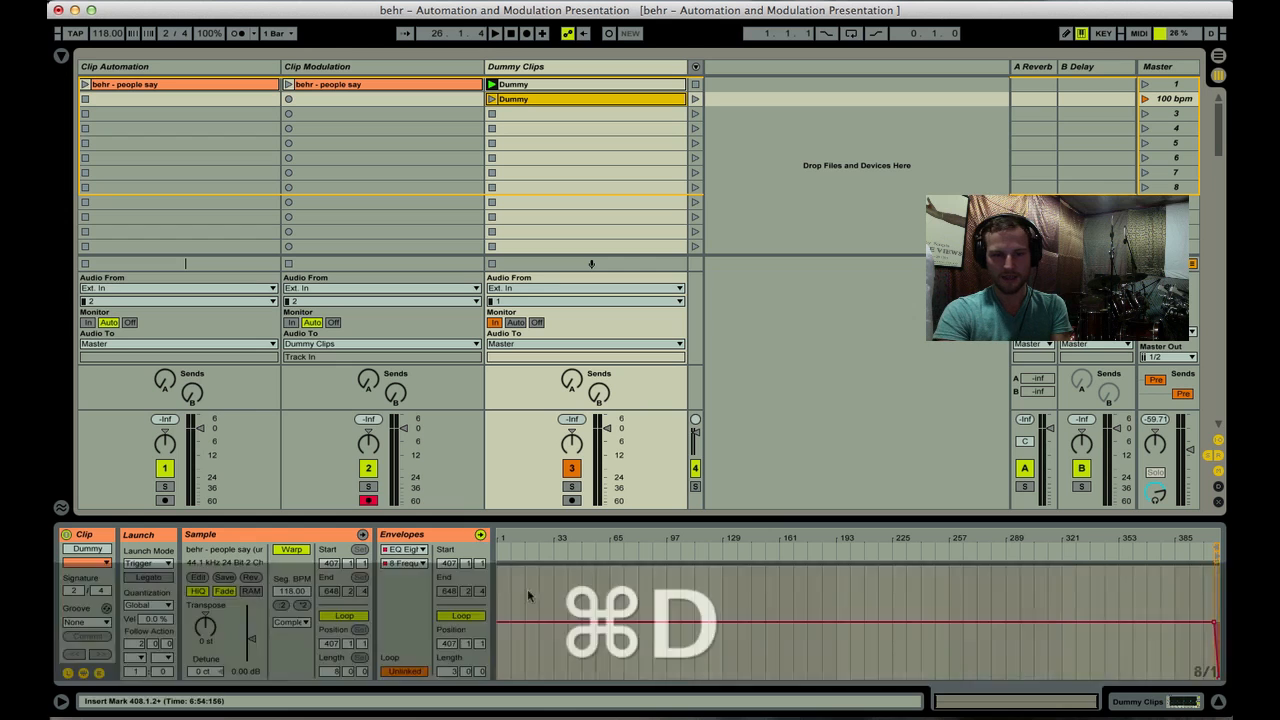
left_click_drag(1210, 541, 975, 592)
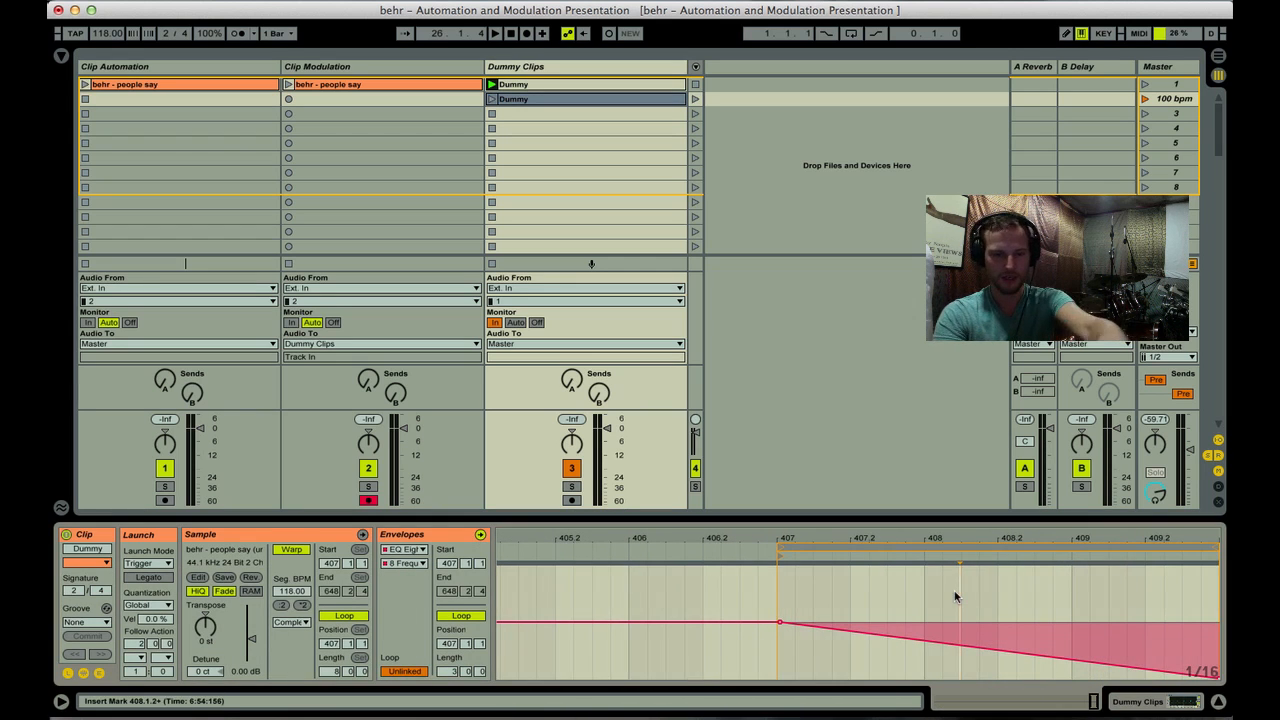
key("b")
mouse_move(791, 617)
left_mouse_down()
mouse_move(853, 563)
mouse_move(1045, 672)
mouse_move(1123, 591)
mouse_move(1203, 577)
mouse_move(1212, 546)
mouse_move(1075, 549)
left_mouse_up()
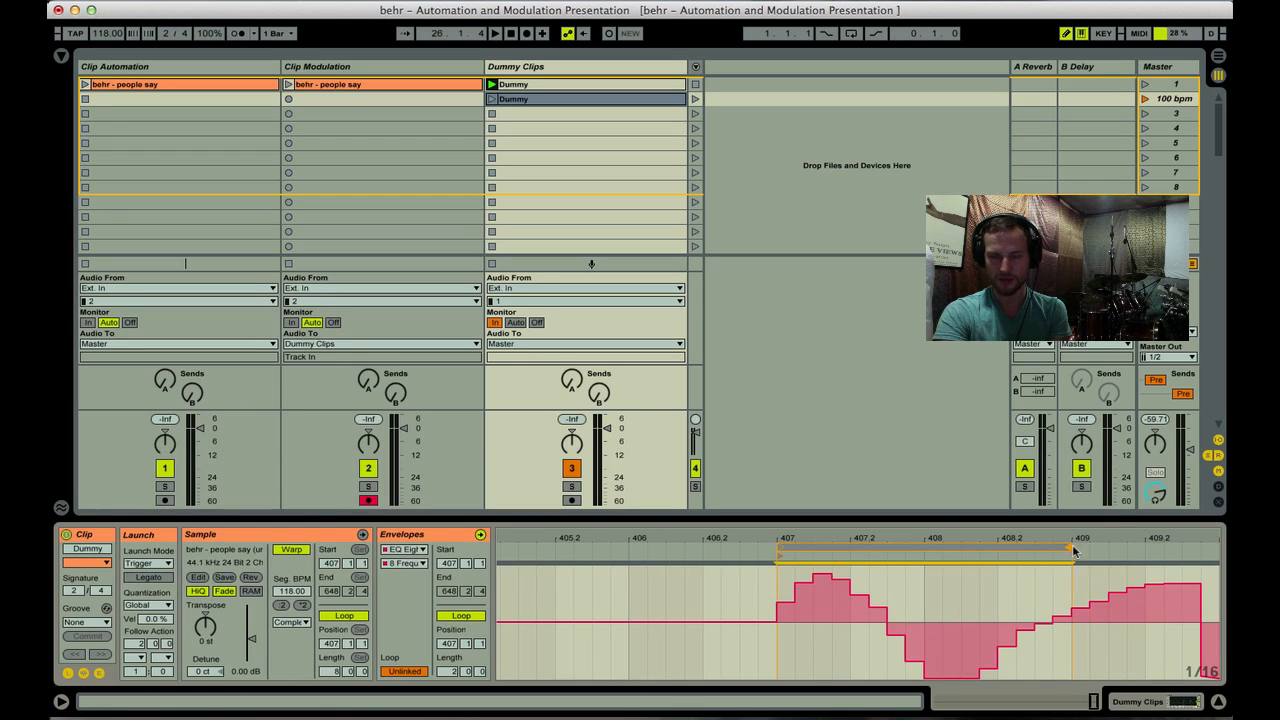
Show the second Dummy clip's frequency automation, shorten its envelope loop to 3 bars and draw a stepped wave from bar 407 to 410
right_click(915, 568)
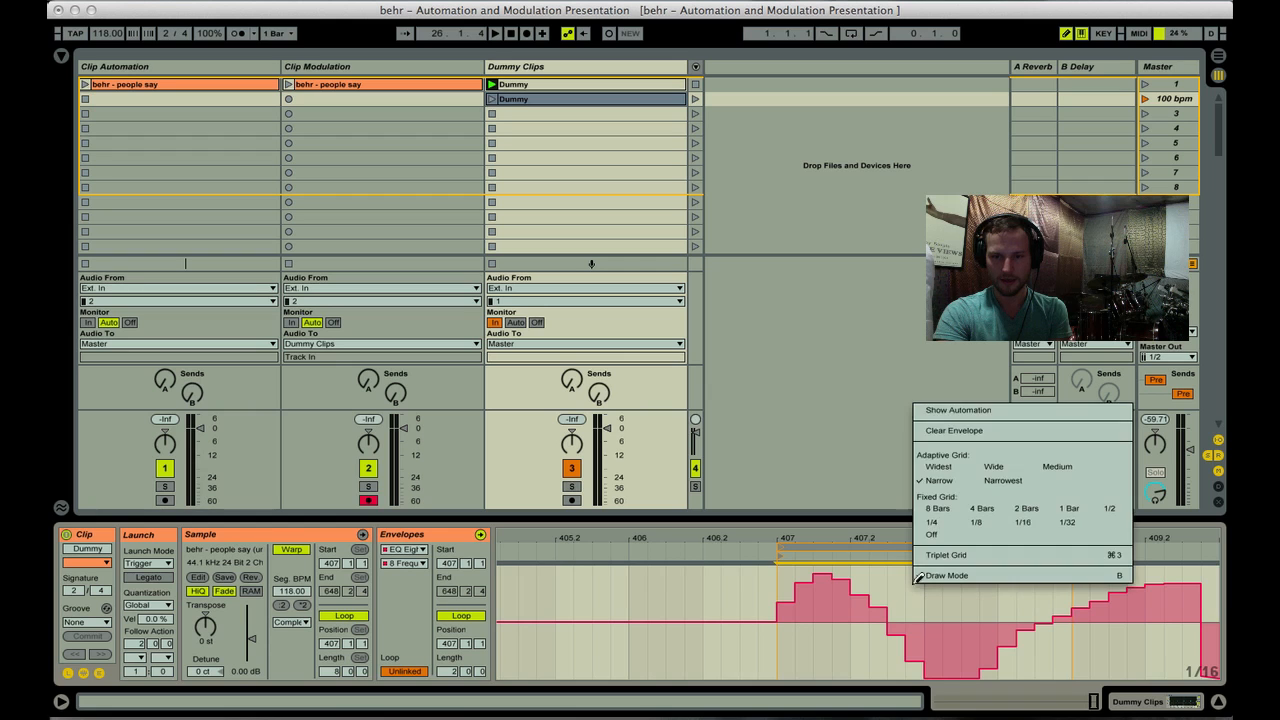
left_click(941, 430)
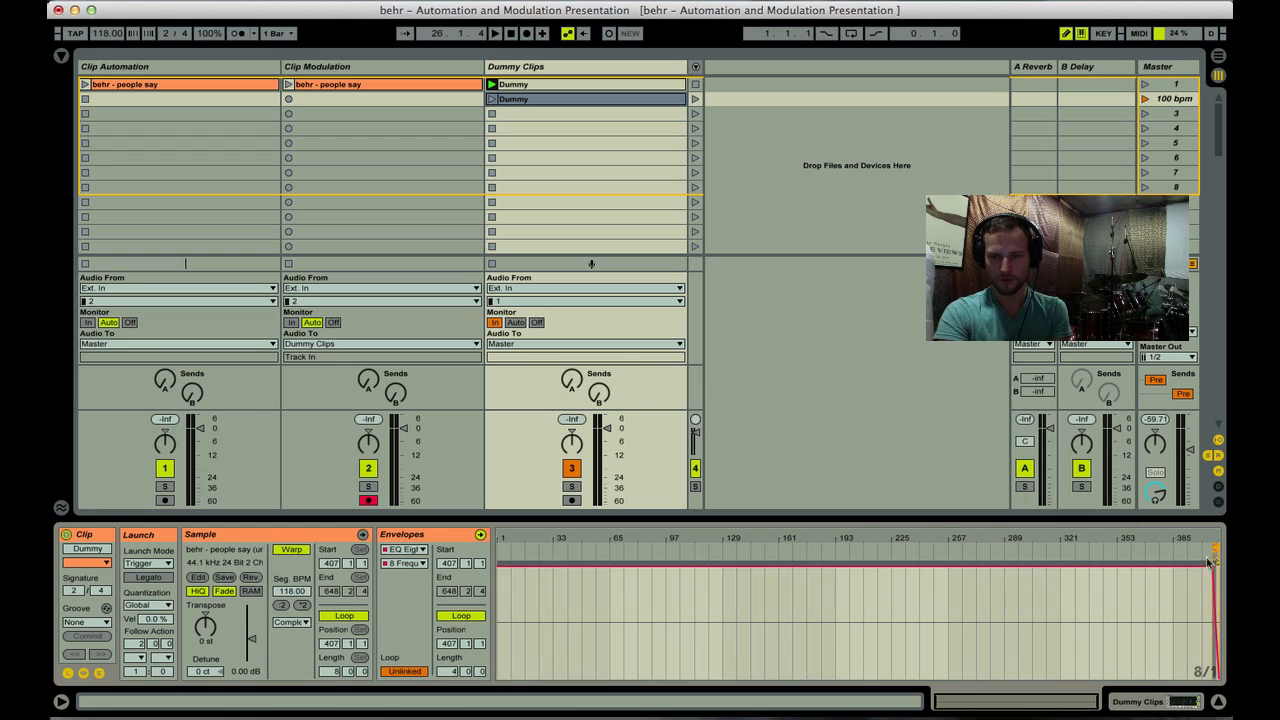
key("z")
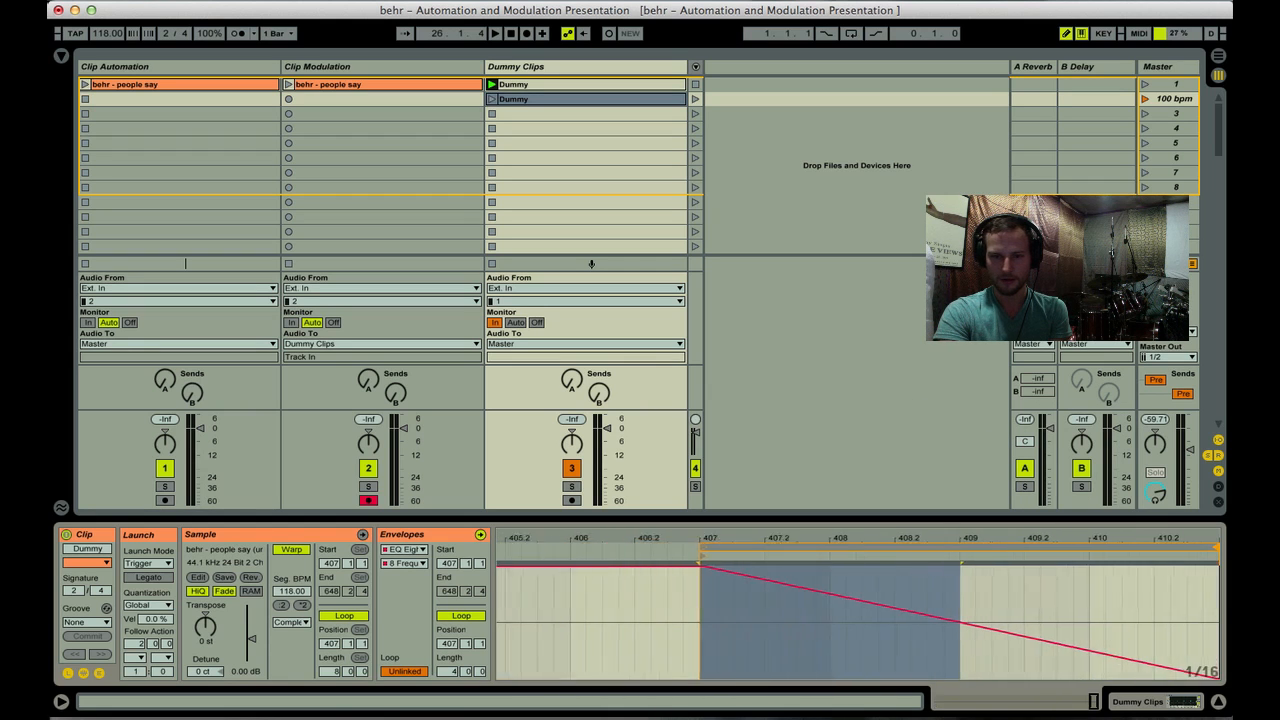
left_click_drag(1213, 548, 1096, 545)
mouse_move(757, 620)
left_mouse_down()
mouse_move(942, 652)
mouse_move(1096, 558)
left_mouse_up()
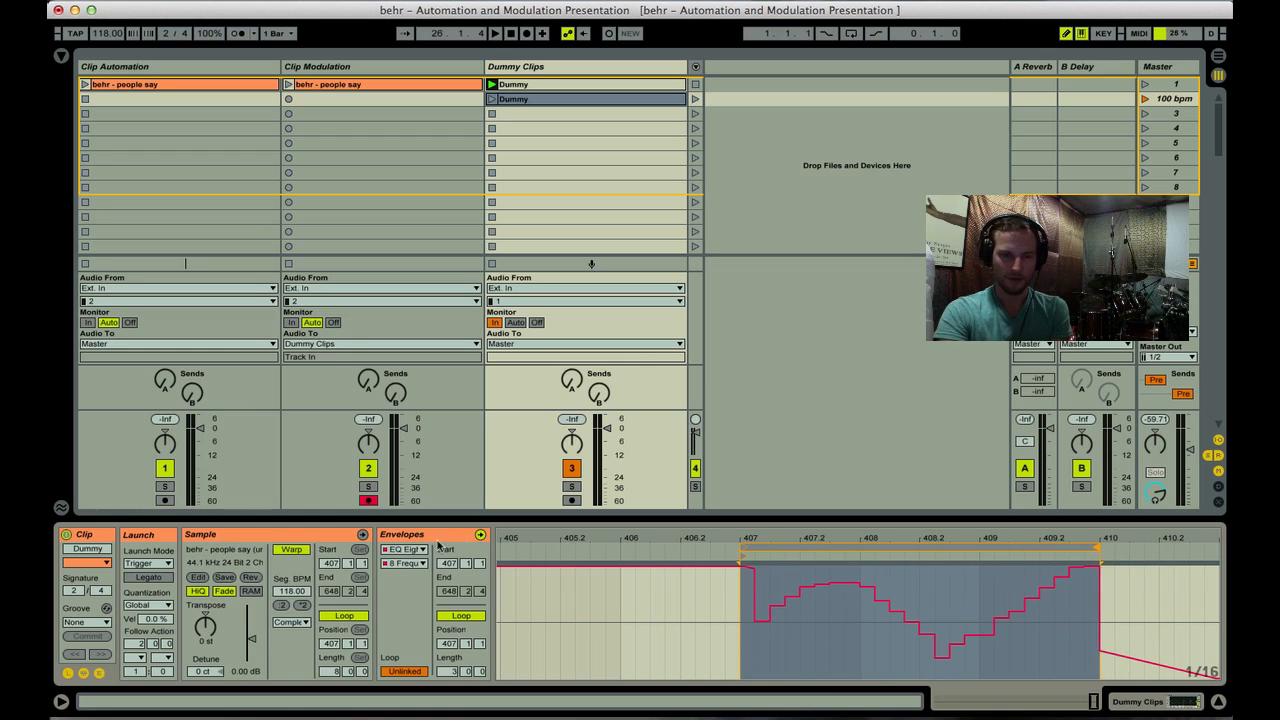
Choose the 8 Resonance A envelope of the second Dummy clip and unlink it from the clip loop
left_click(406, 564)
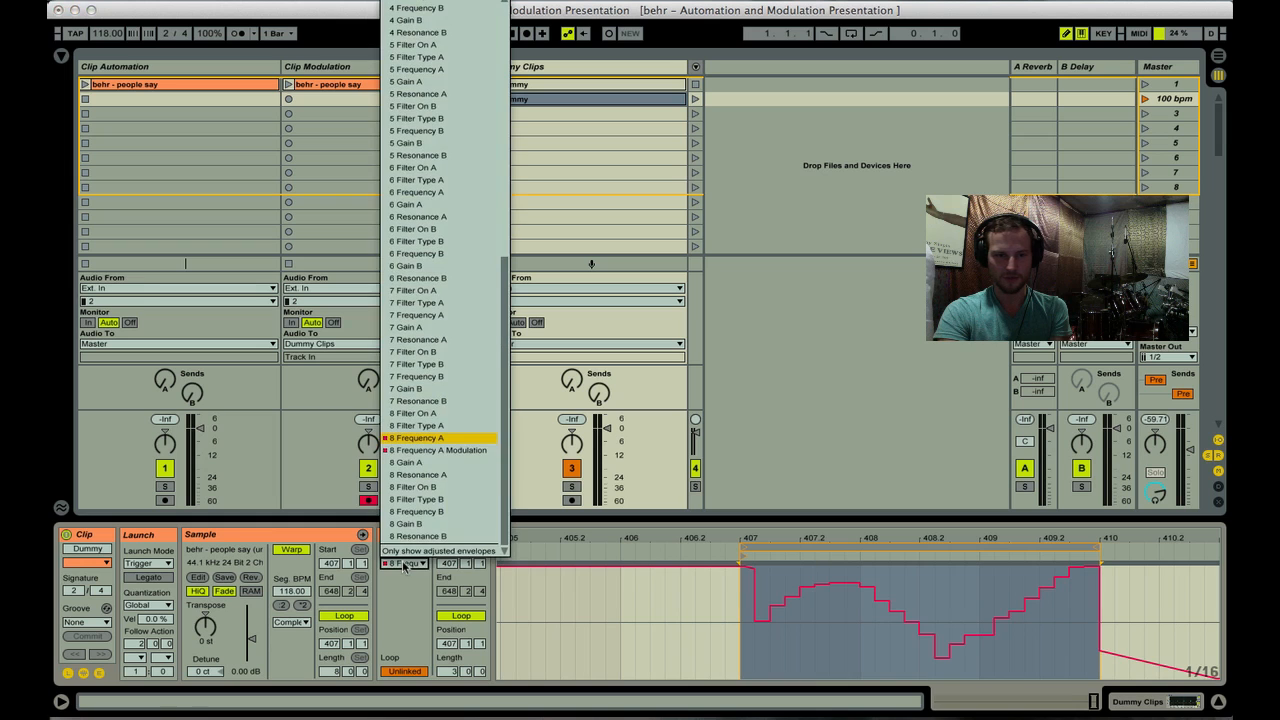
left_click(440, 475)
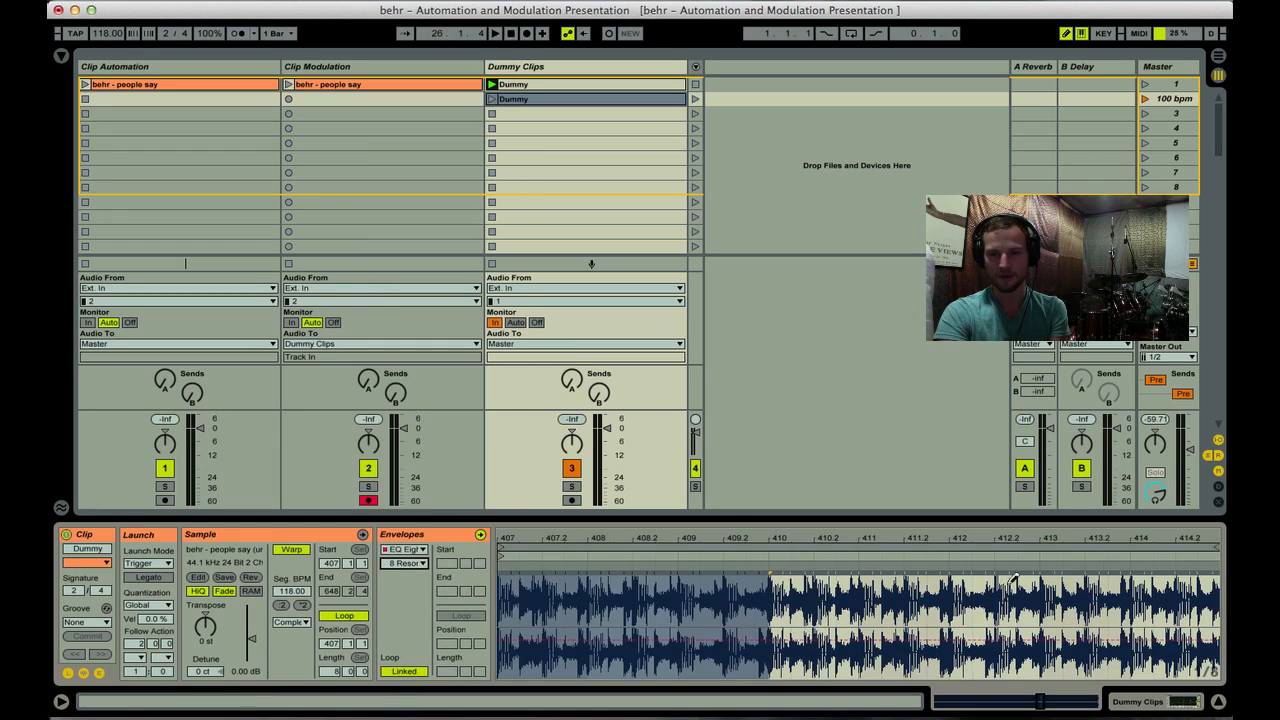
left_click_drag(1201, 540, 1201, 533)
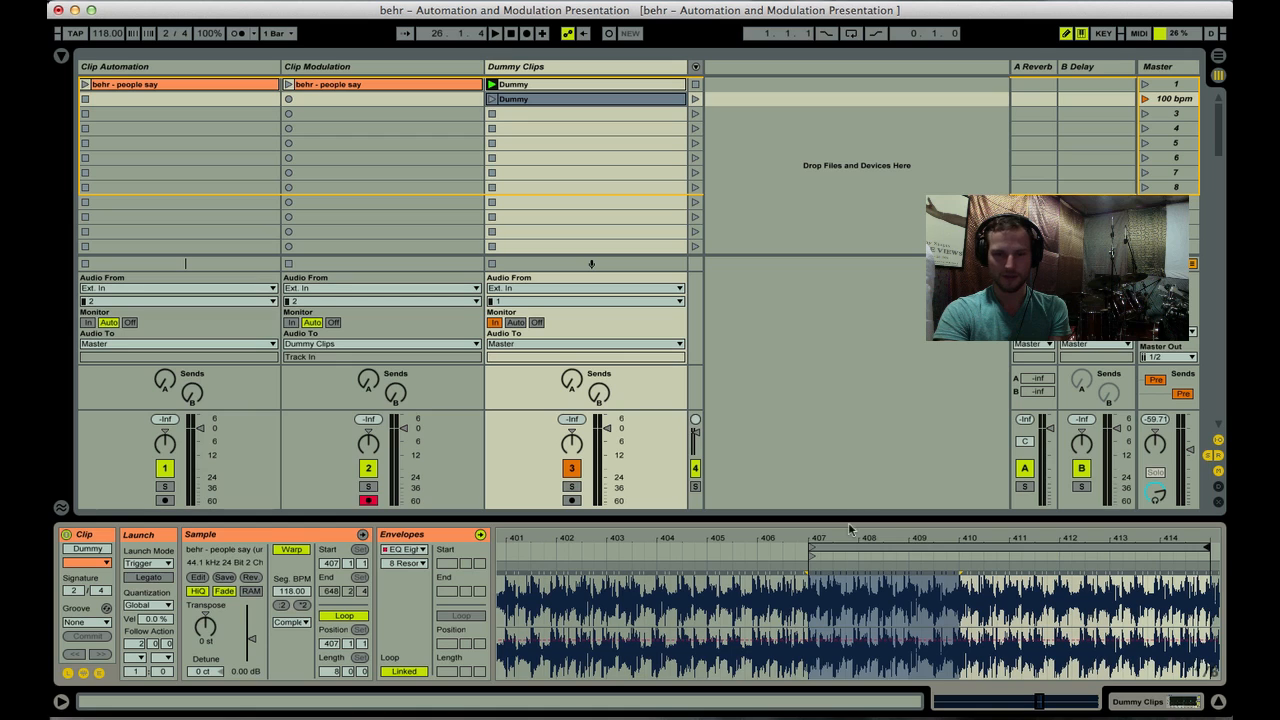
left_click(392, 671)
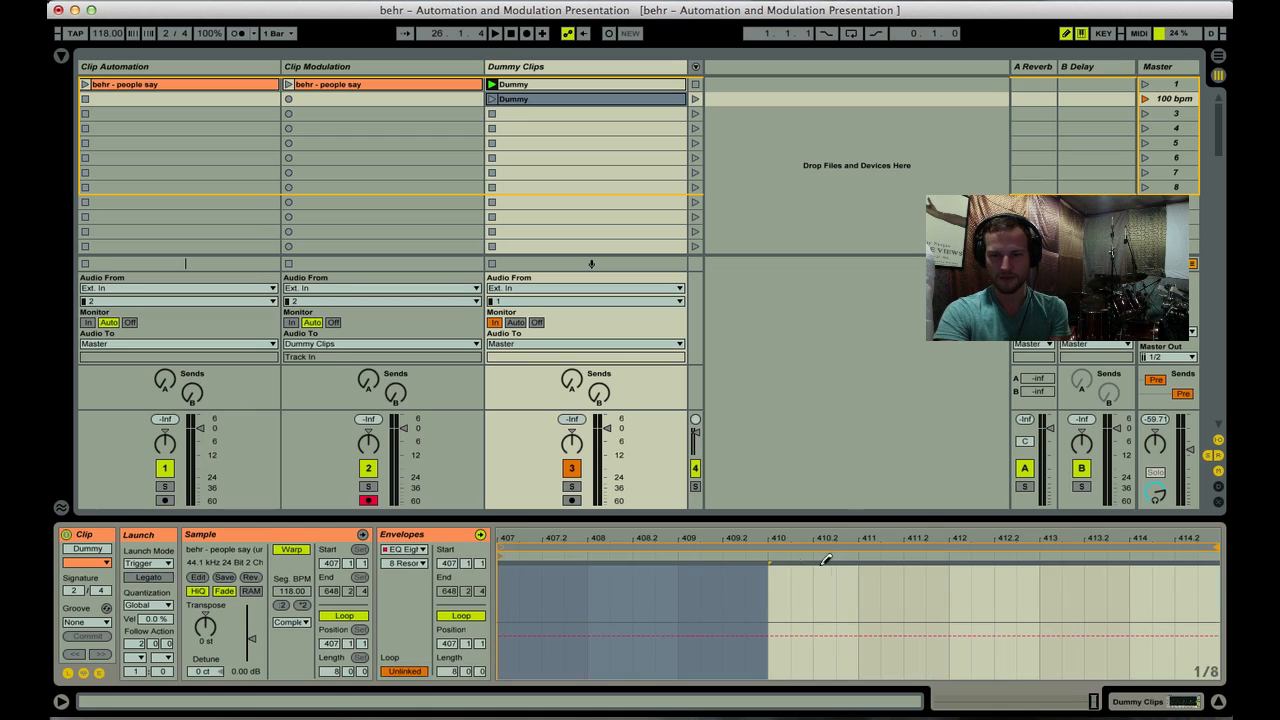
left_click_drag(893, 543, 958, 550)
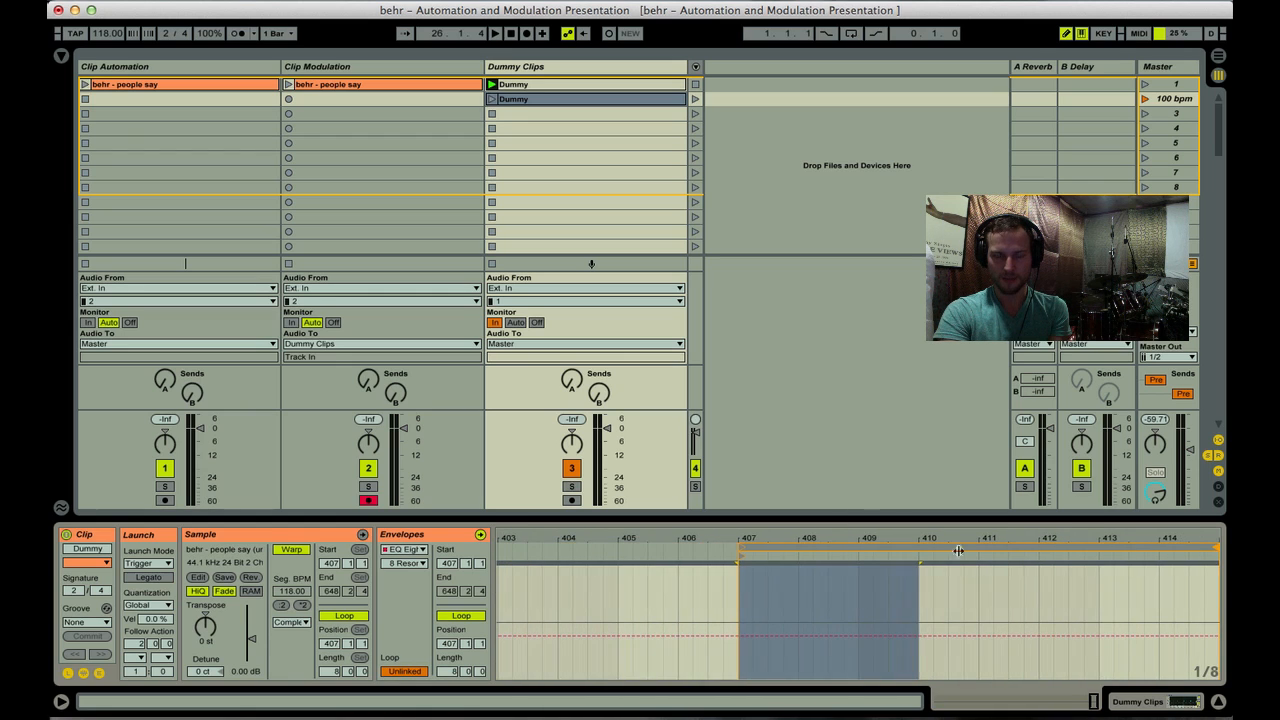
Draw an irregular stepped resonance automation from bar 407 to the loop's end, with several abrupt peaks and drops
mouse_move(750, 626)
left_mouse_down()
mouse_move(909, 579)
mouse_move(945, 628)
mouse_move(1128, 584)
left_mouse_up()
left_click(1198, 584)
left_click(1190, 640)
left_click(969, 614)
left_click(946, 585)
left_click(865, 672)
left_click(774, 617)
left_click(835, 650)
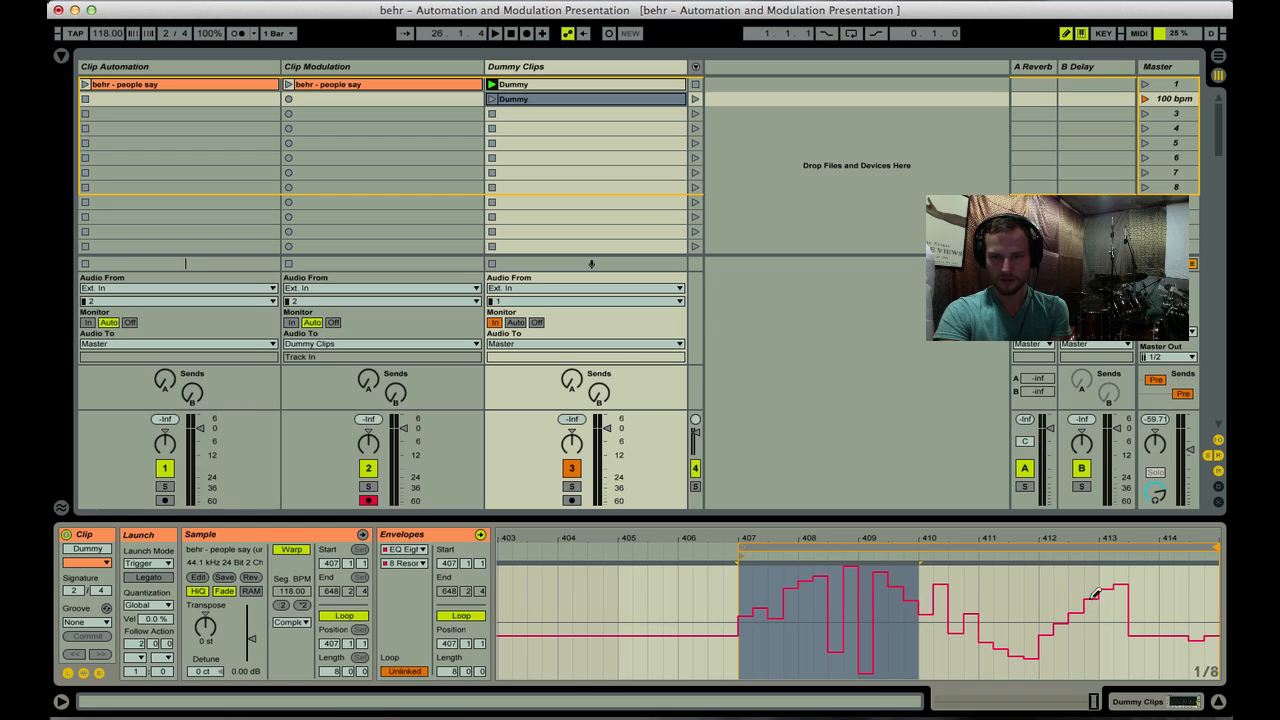
left_click(1193, 580)
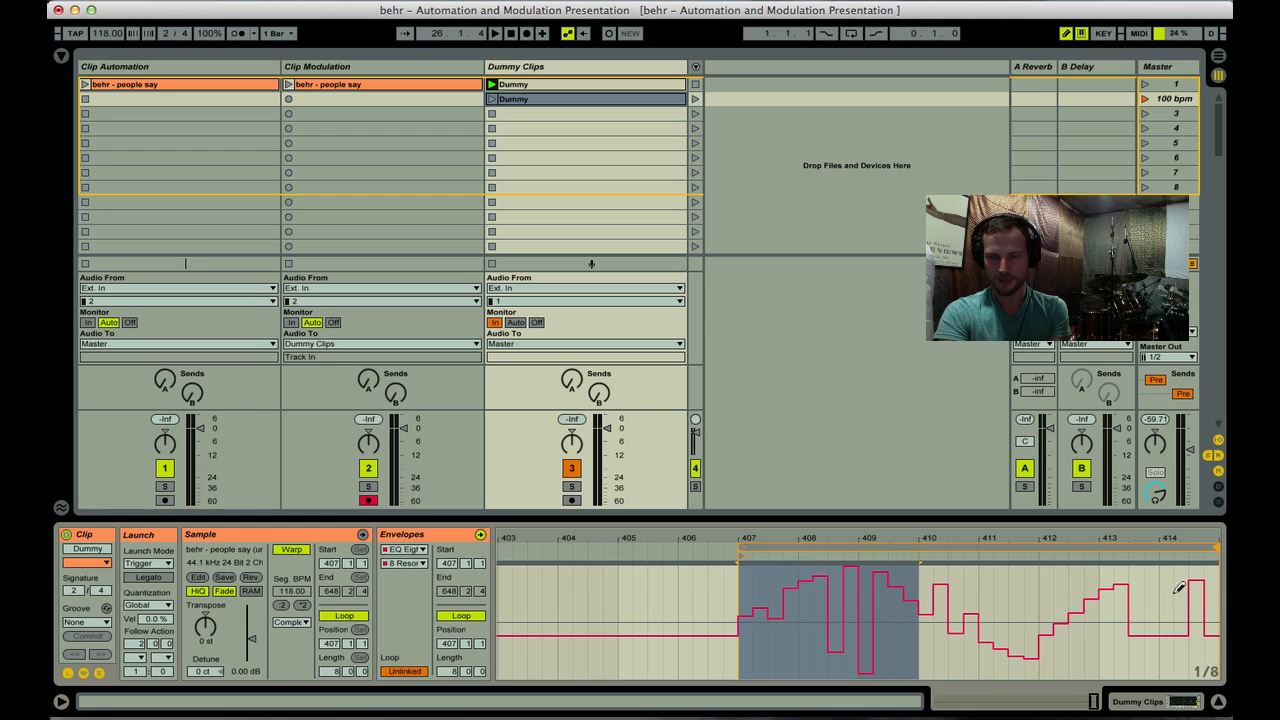
Duplicate the second Dummy clip into the slot below and frame the copy's resonance envelope loop
left_click(532, 102)
key("super+d")
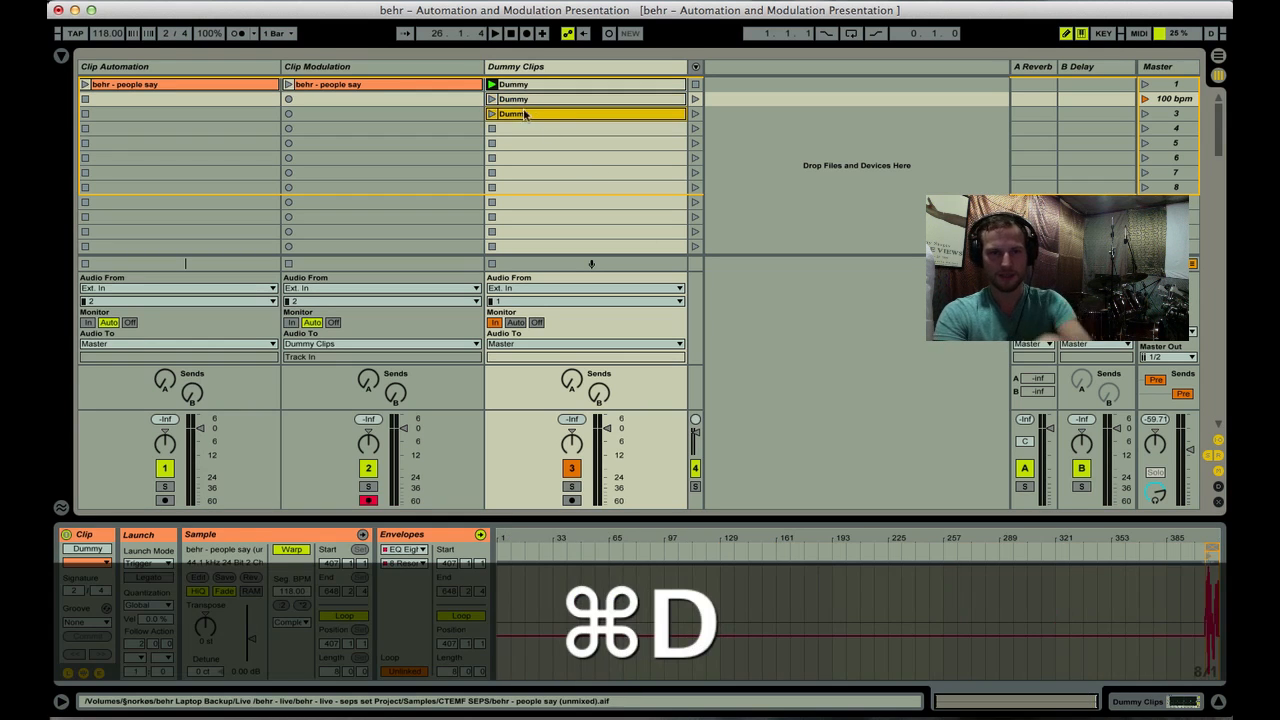
left_click(1225, 538)
mouse_move(1213, 541)
left_mouse_down()
mouse_move(1213, 670)
mouse_move(1213, 655)
left_mouse_up()
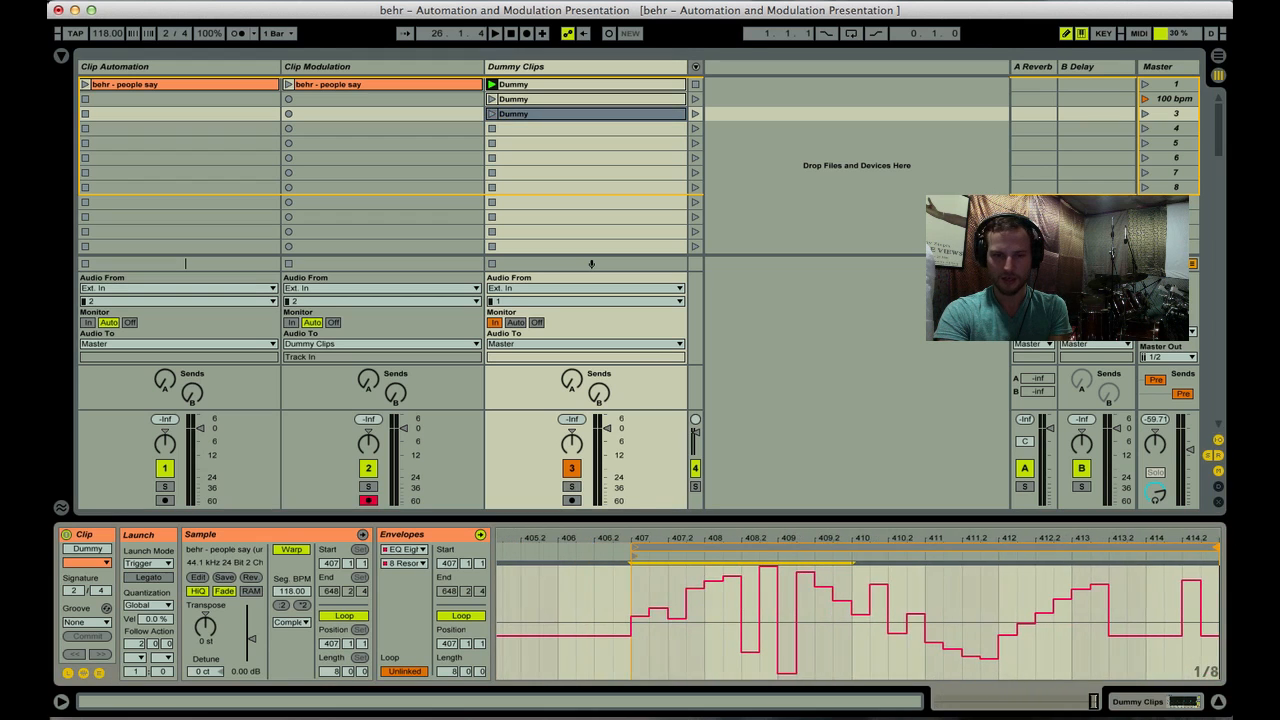
Redraw the copy's resonance automation as a smooth stepped wave, high near bar 408, lowest around bar 412 and rising again by the loop's end
mouse_move(643, 609)
left_mouse_down()
mouse_move(925, 612)
mouse_move(1145, 655)
mouse_move(1219, 606)
left_mouse_up()
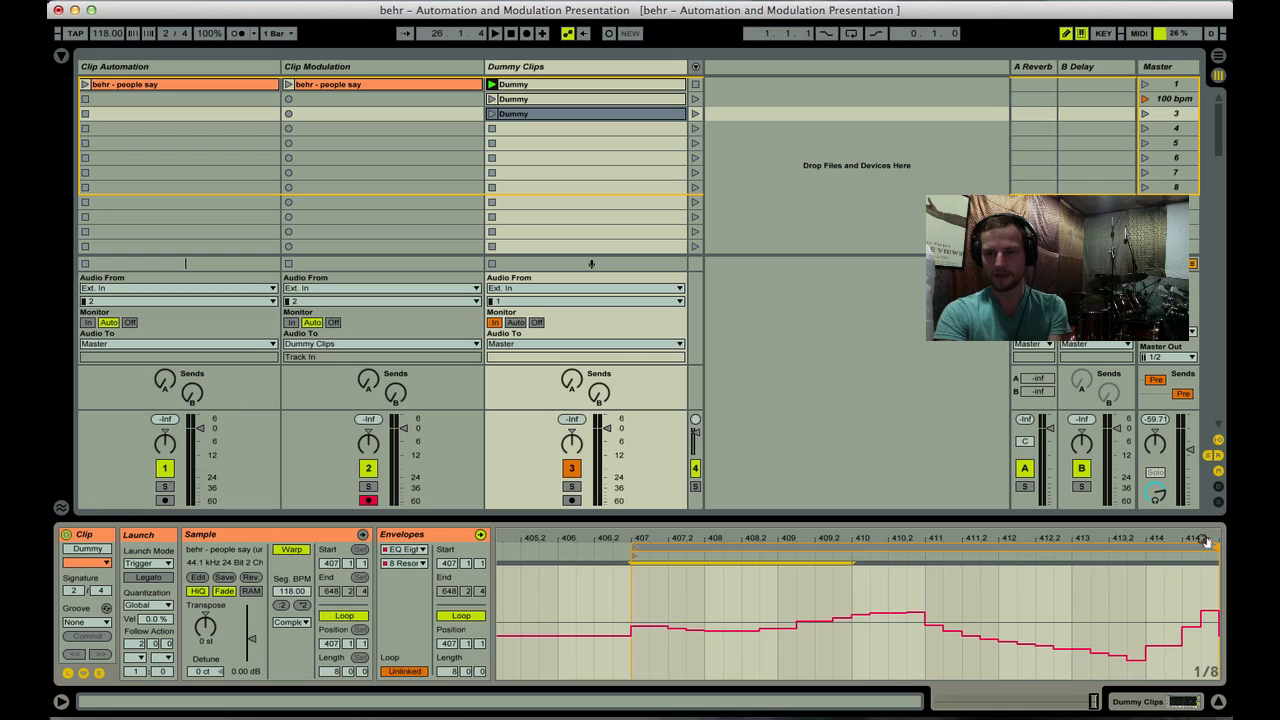
mouse_move(1204, 539)
left_mouse_down()
mouse_move(1204, 562)
mouse_move(1204, 515)
left_mouse_up()
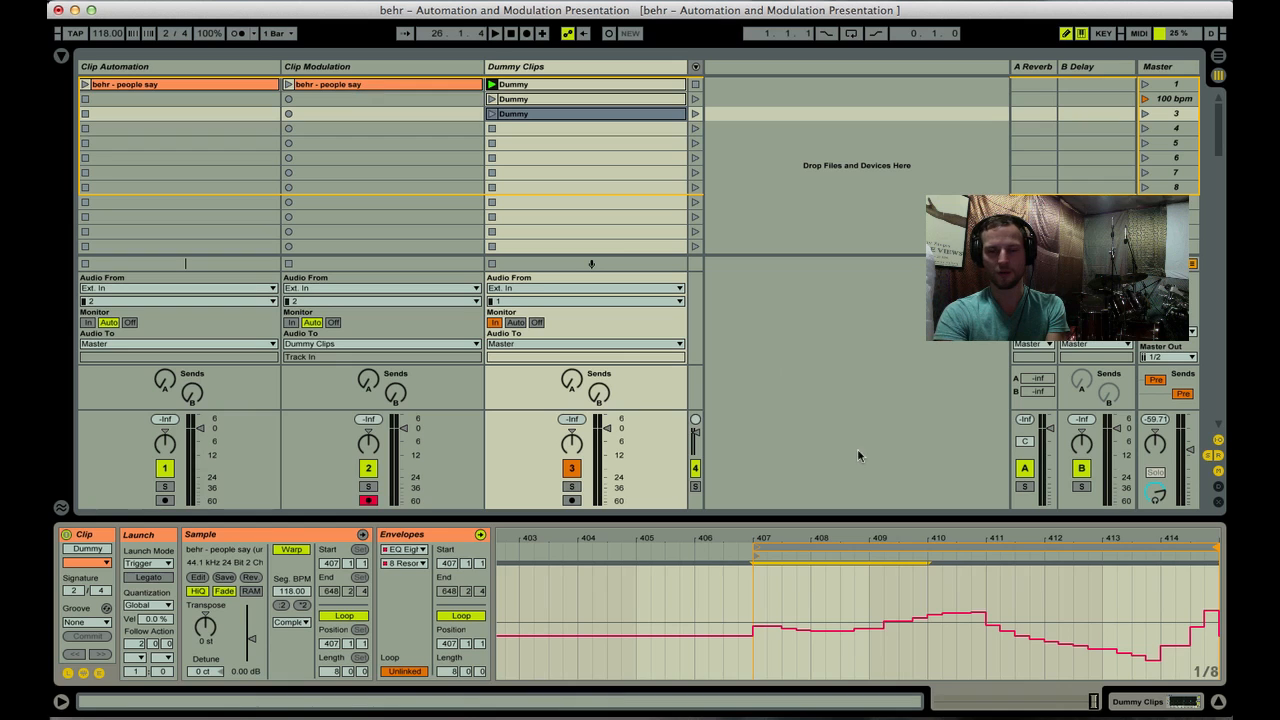
mouse_move(1068, 536)
left_mouse_down()
mouse_move(1066, 522)
mouse_move(1065, 537)
mouse_move(1051, 536)
left_mouse_up()
mouse_move(724, 595)
left_mouse_down()
mouse_move(1133, 627)
mouse_move(1219, 596)
left_mouse_up()
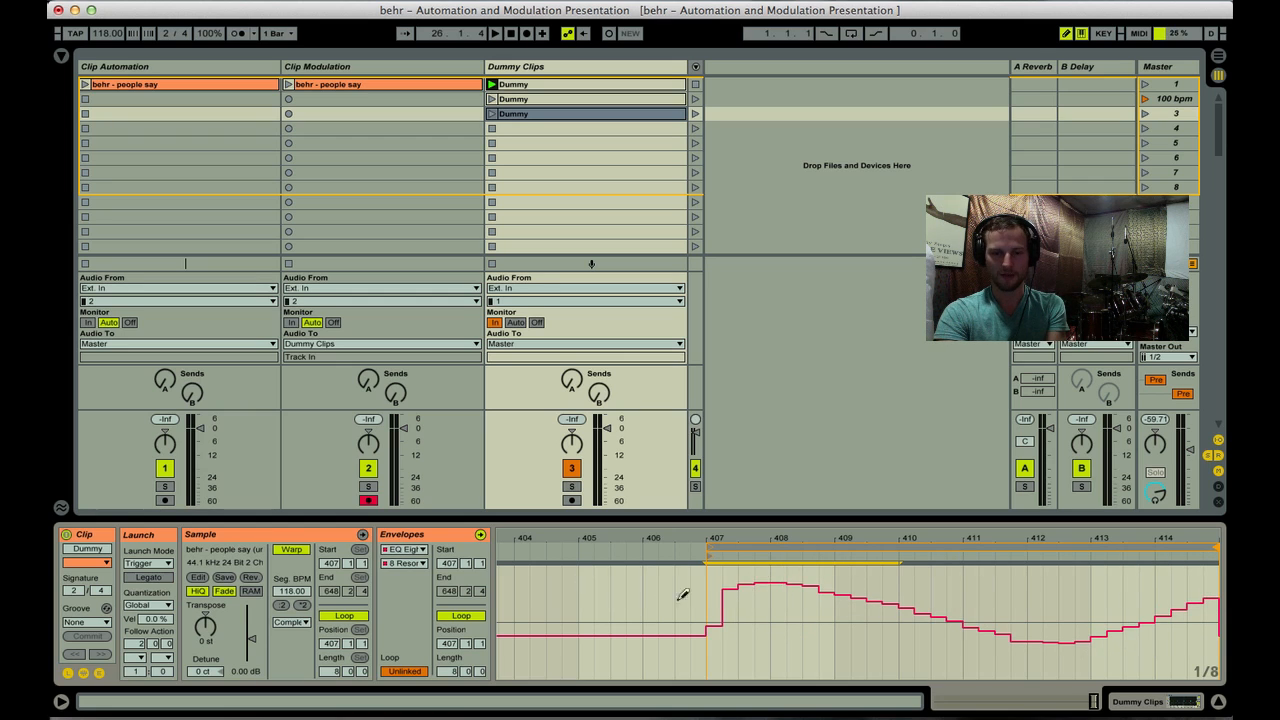
left_click_drag(720, 590, 718, 598)
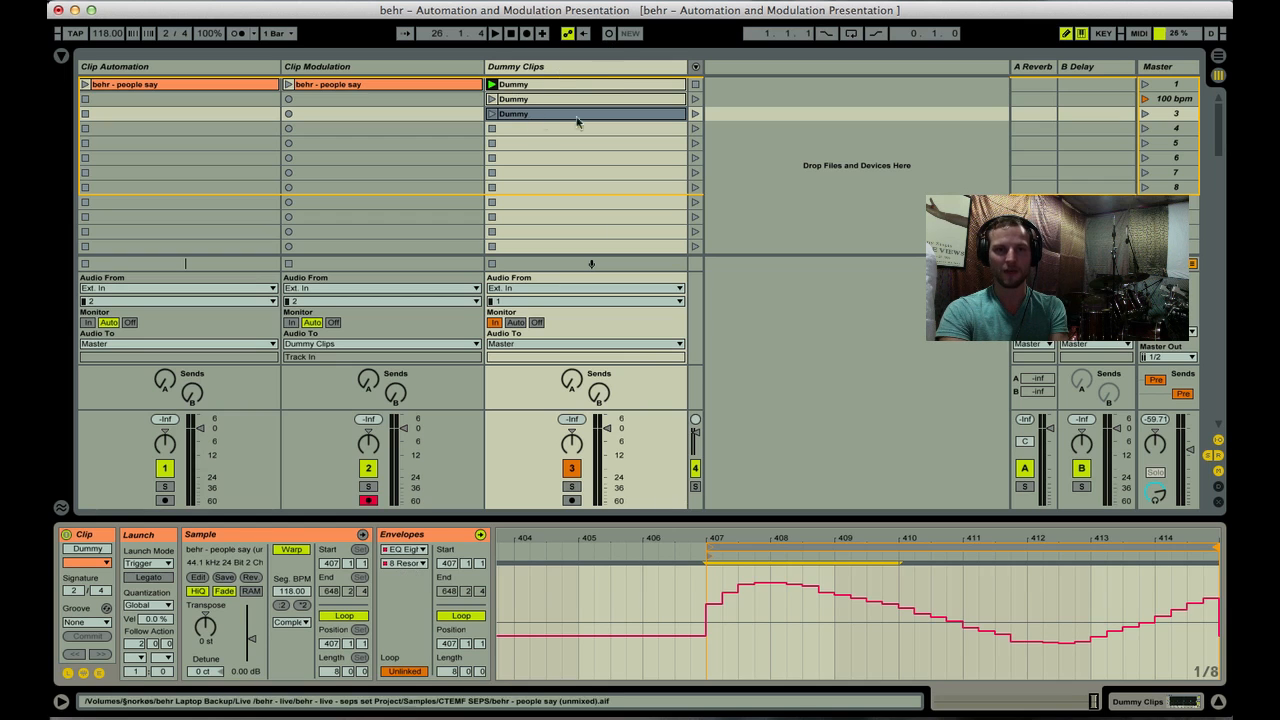
Show the EQ Eight of the Dummy Clips track and hide the mixer's In/Out section
left_click(551, 86)
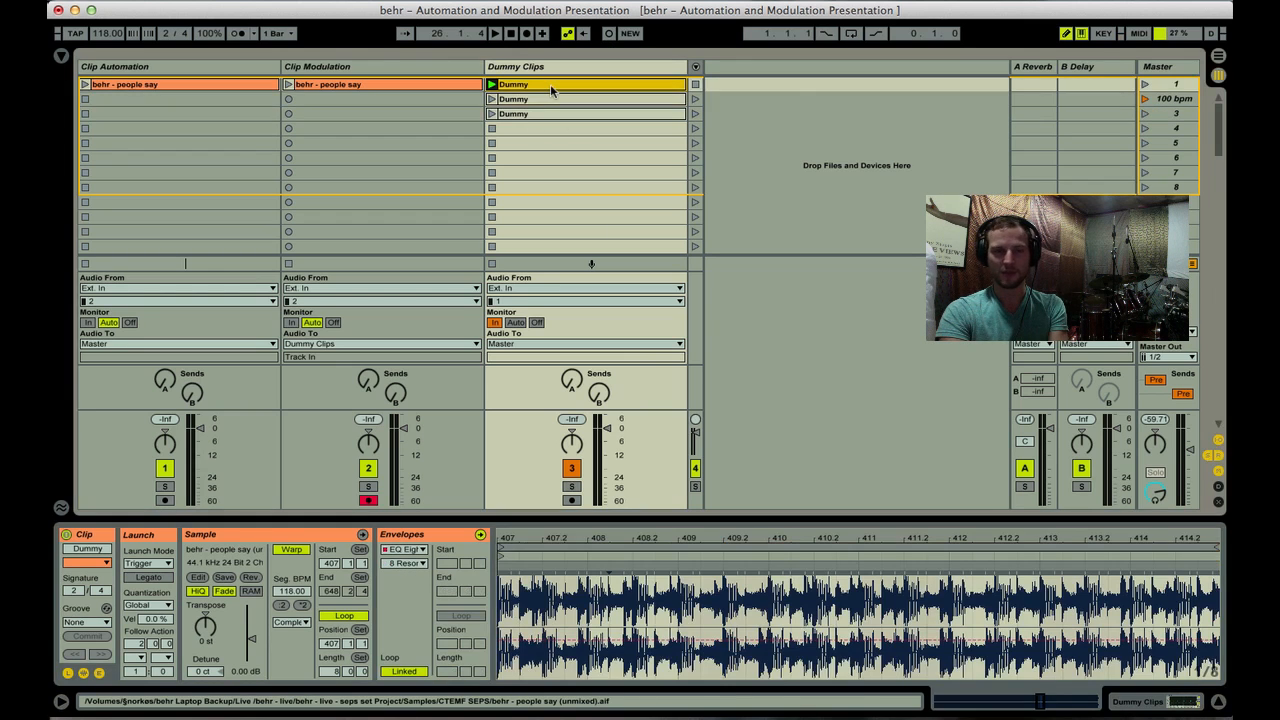
left_click(515, 67)
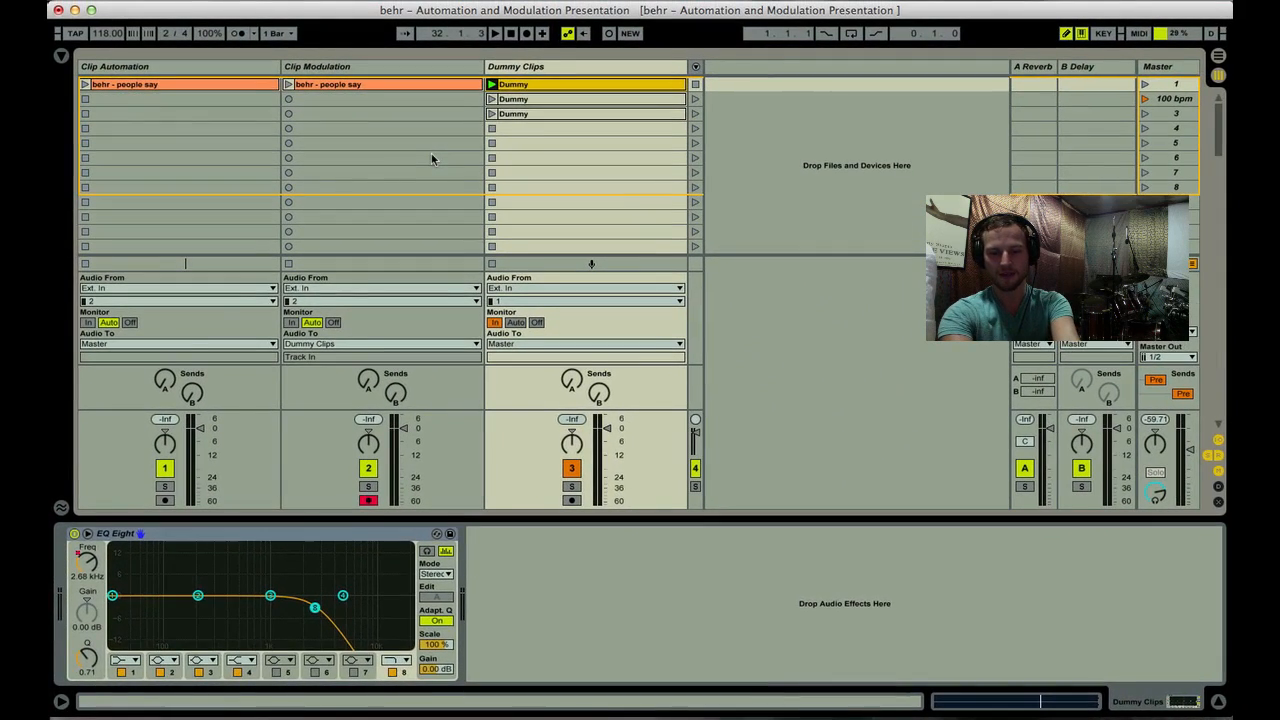
key("super+alt+i")
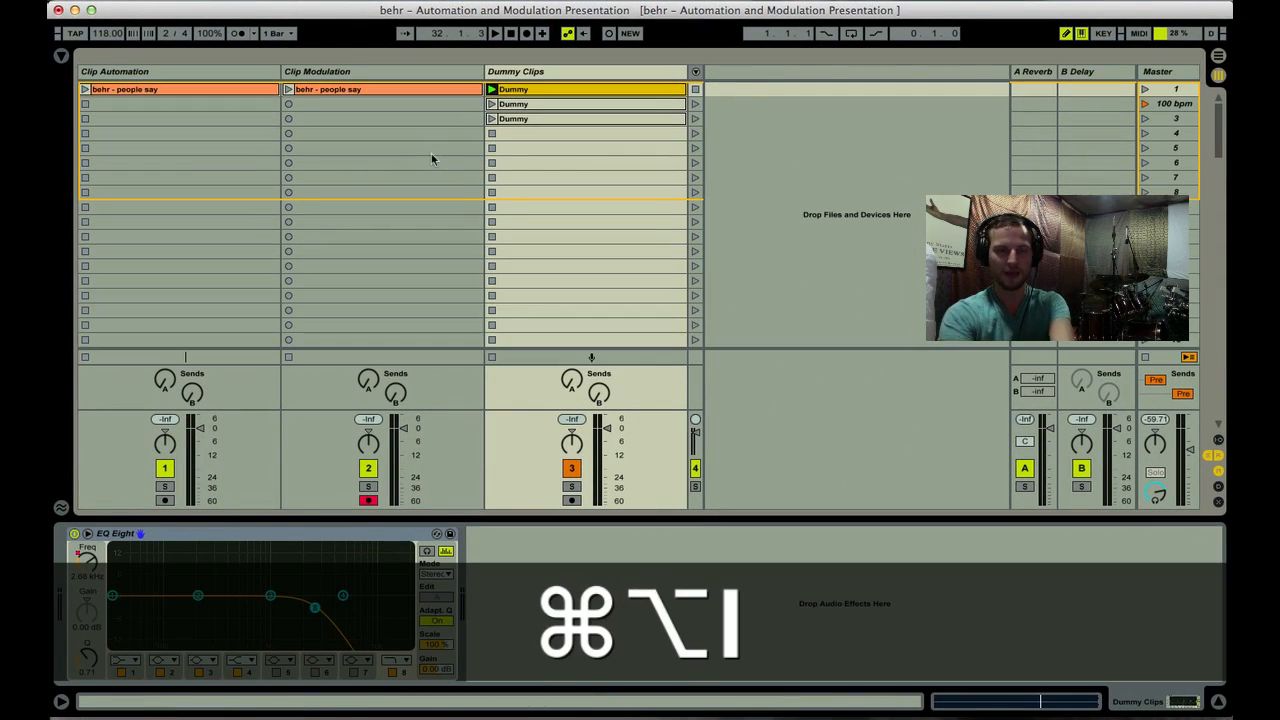
Play the Clip Modulation clip through the Dummy Clips track and launch the second and third Dummy clips in turn
left_click(289, 90)
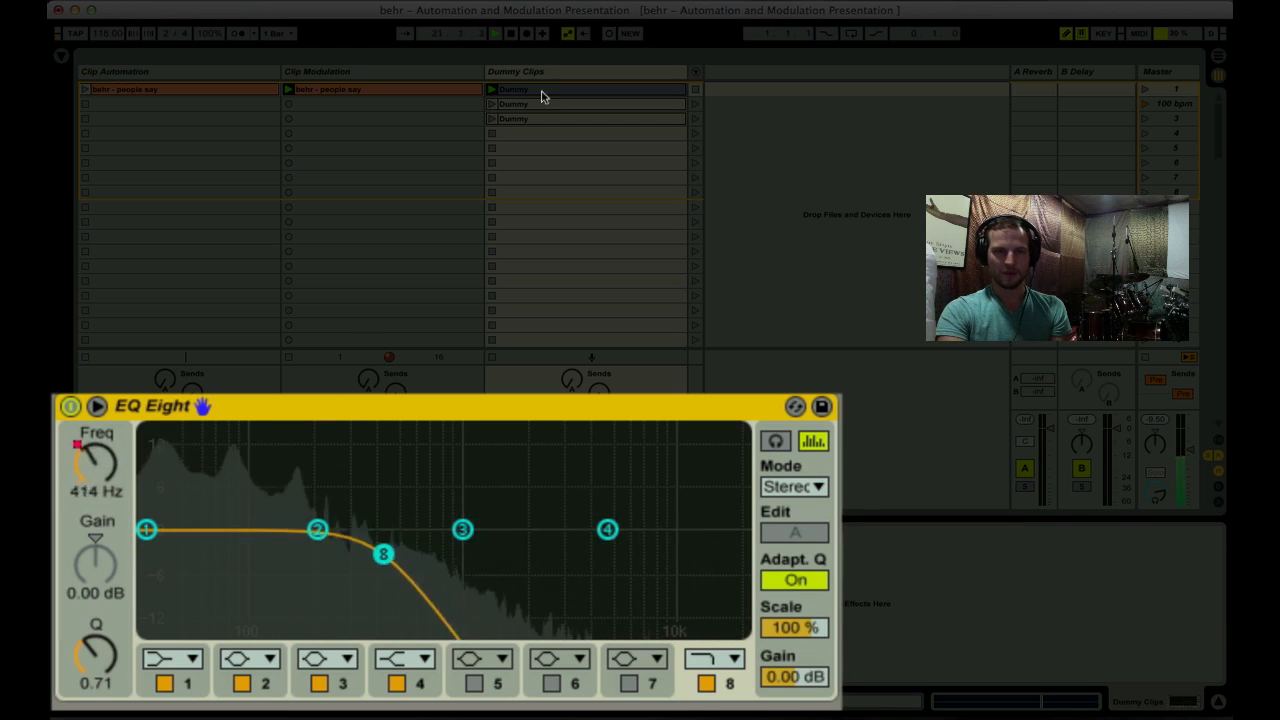
left_click(490, 110)
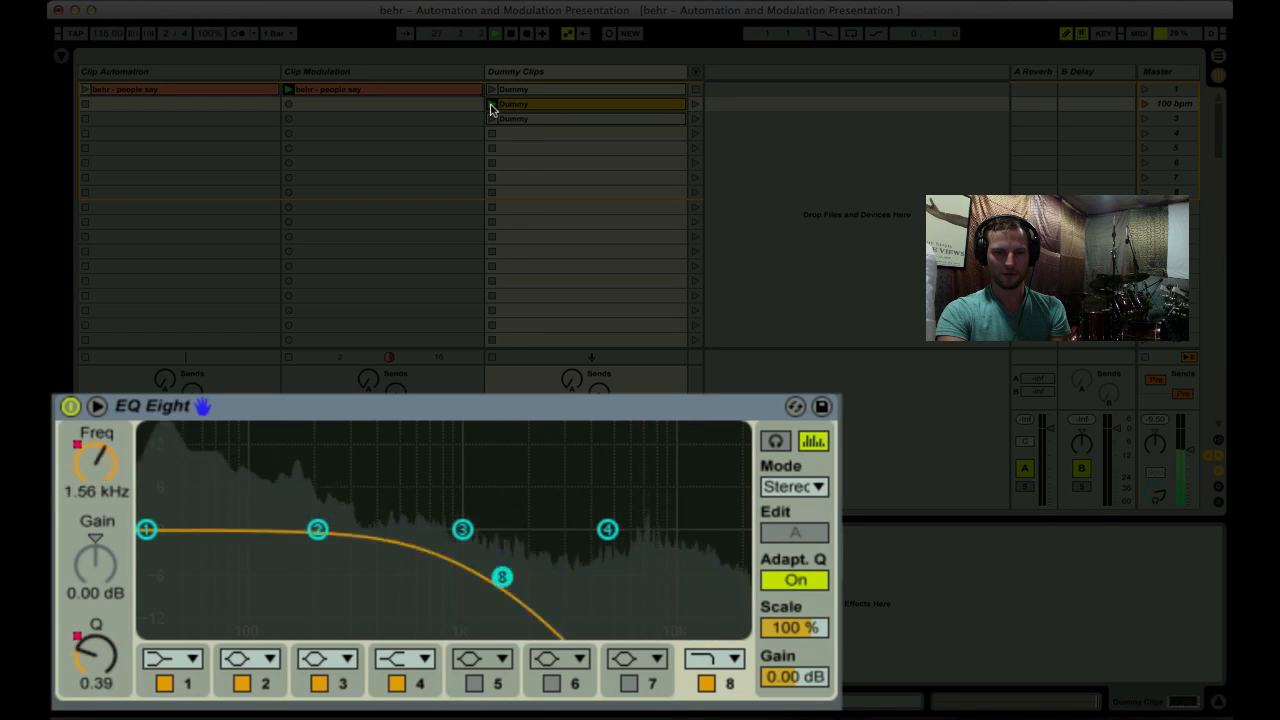
left_click(493, 119)
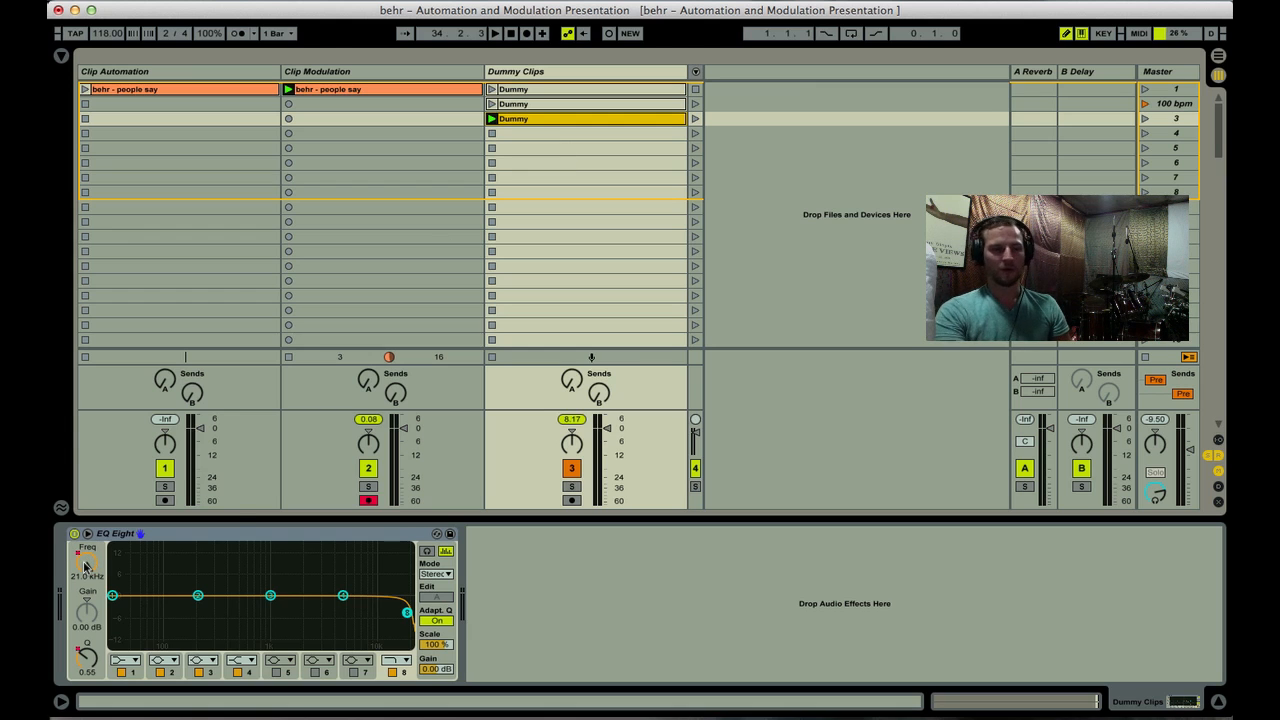
left_click(256, 537)
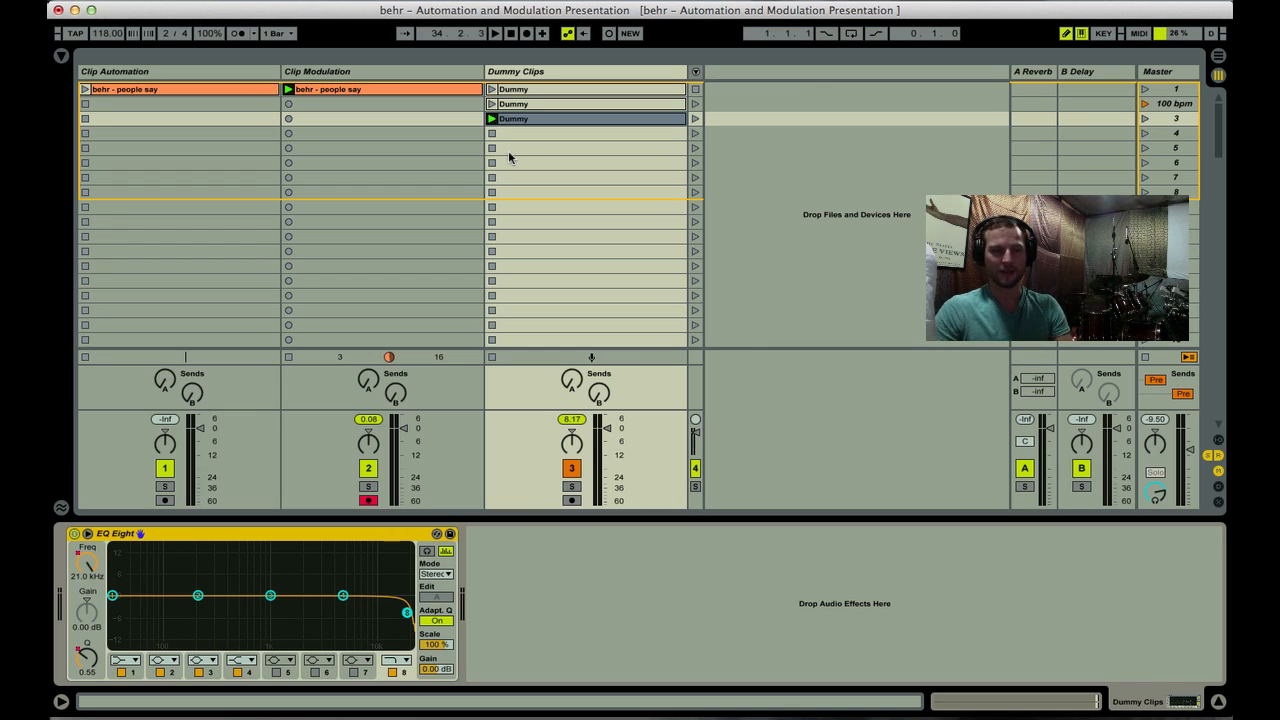
Open the first Dummy clip's settings and toggle the visibility of its Launch section, leaving it shown
left_click(533, 90)
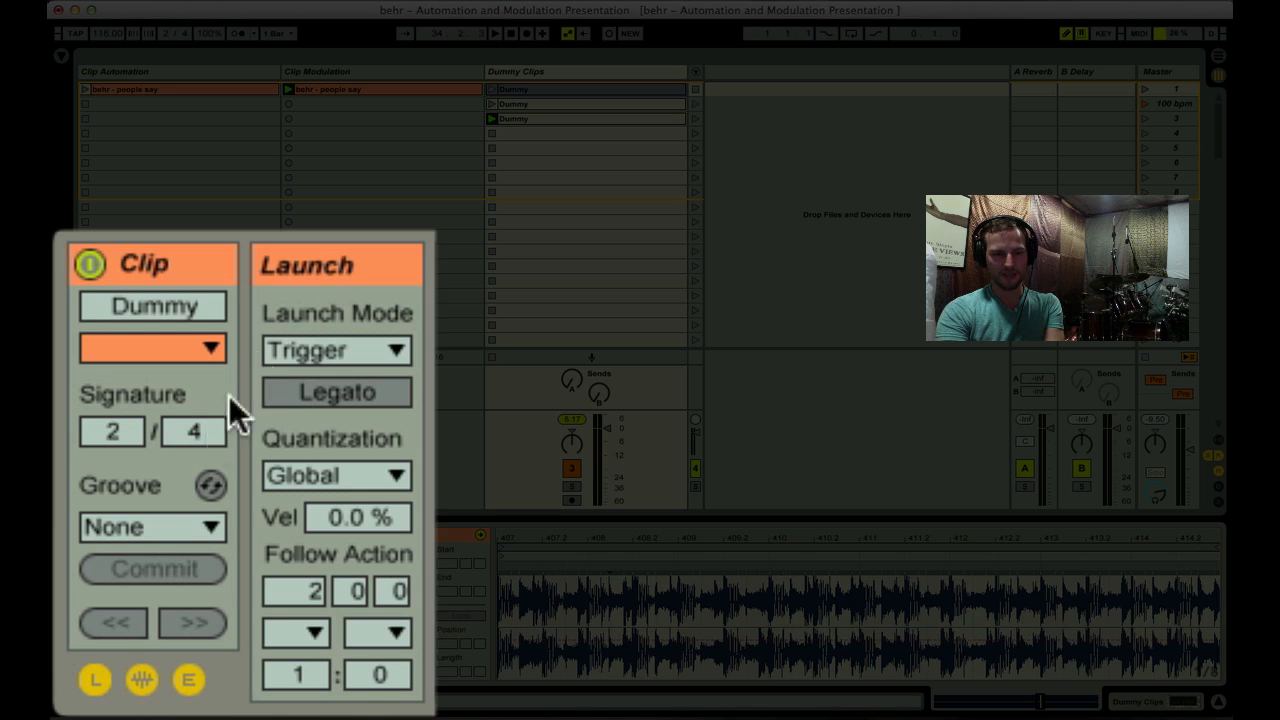
left_click(68, 673)
left_click(95, 678)
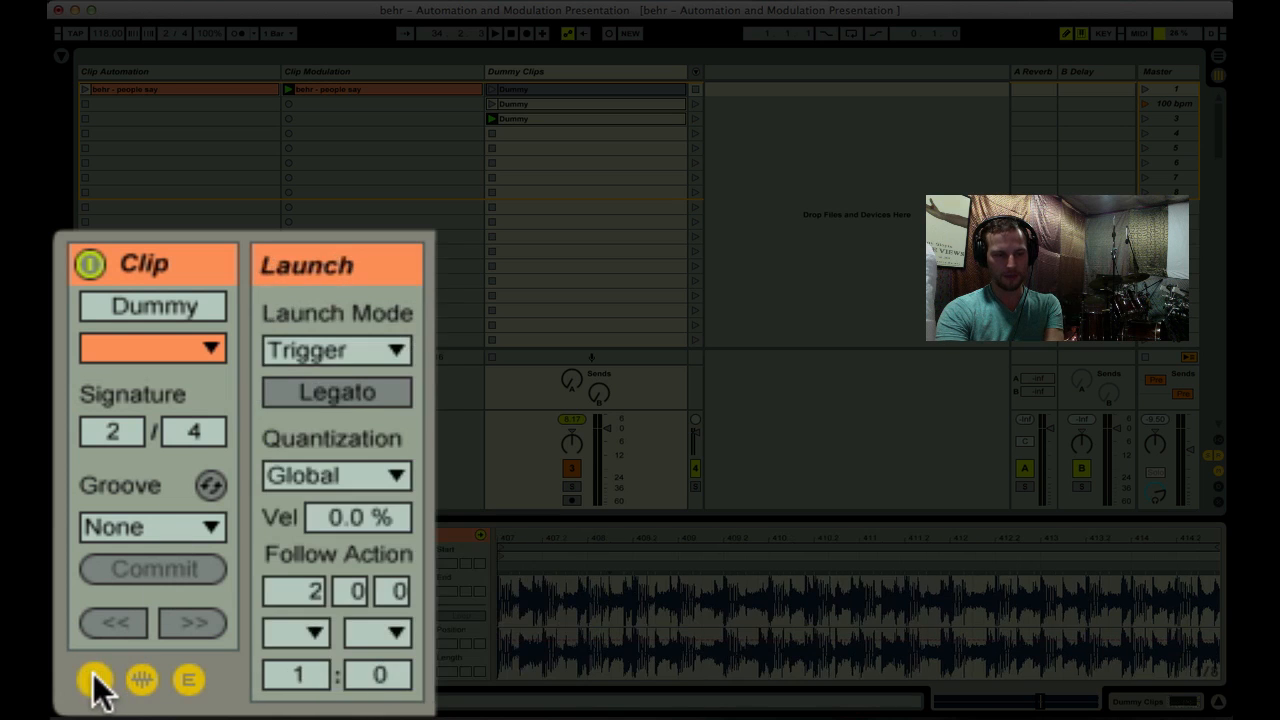
left_click(95, 680)
left_click(95, 680)
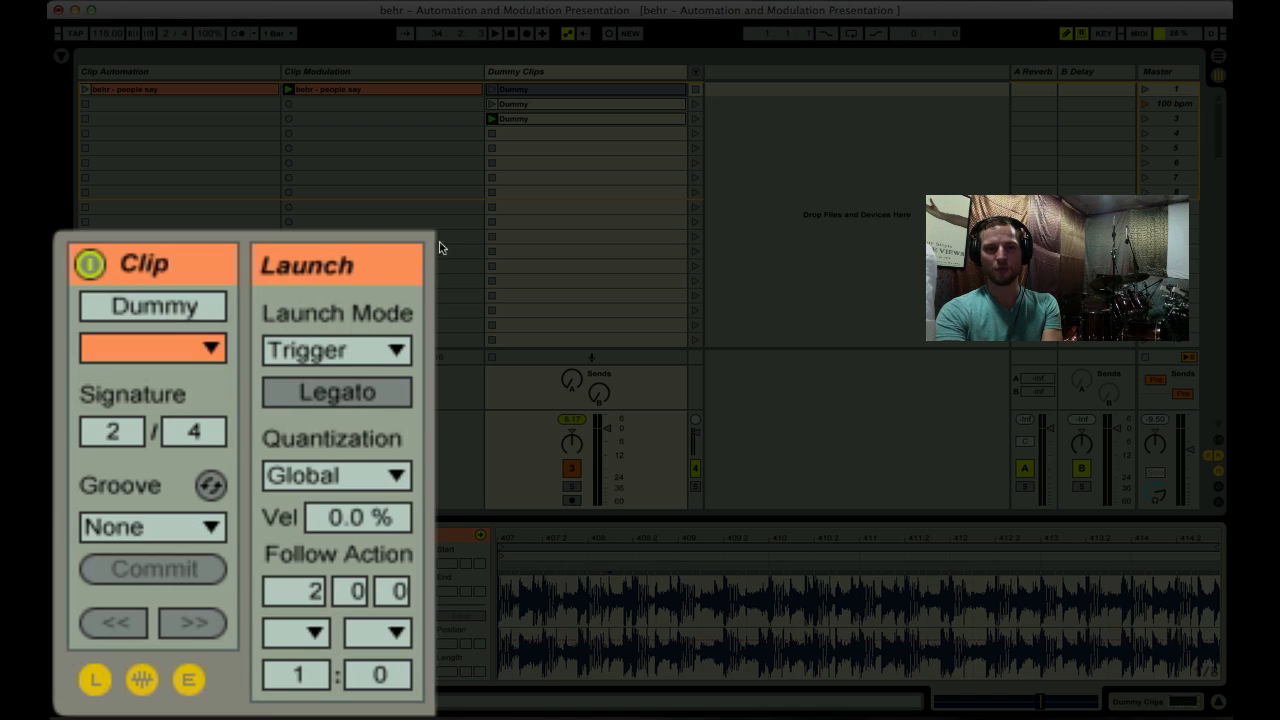
Examine the available Launch Mode and Follow Action options of the first Dummy clip without changing them
left_click(340, 345)
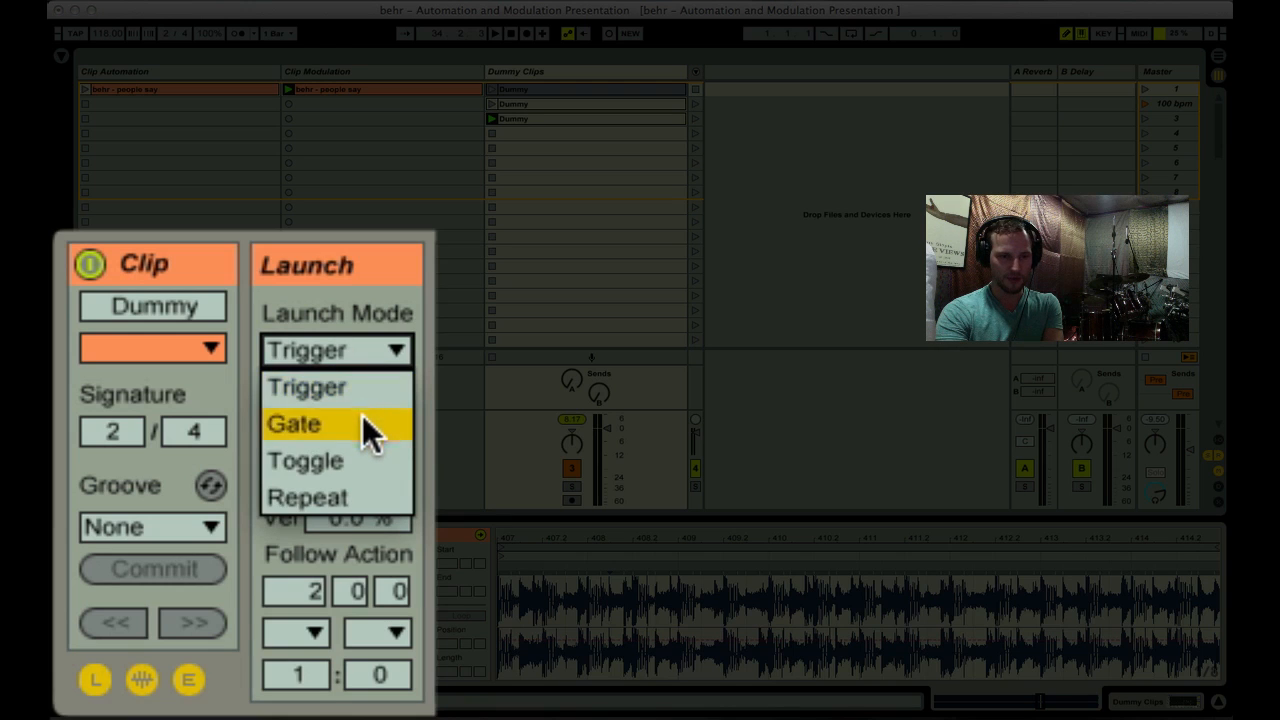
left_click(336, 316)
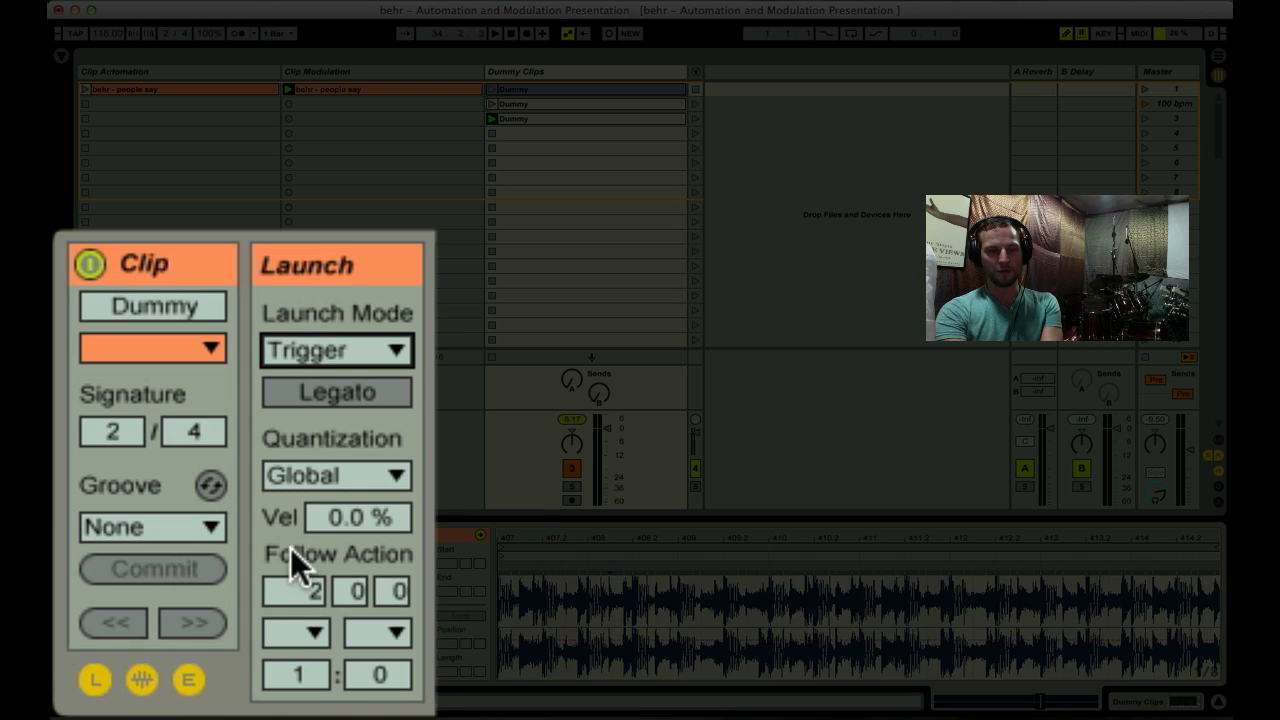
left_click(299, 630)
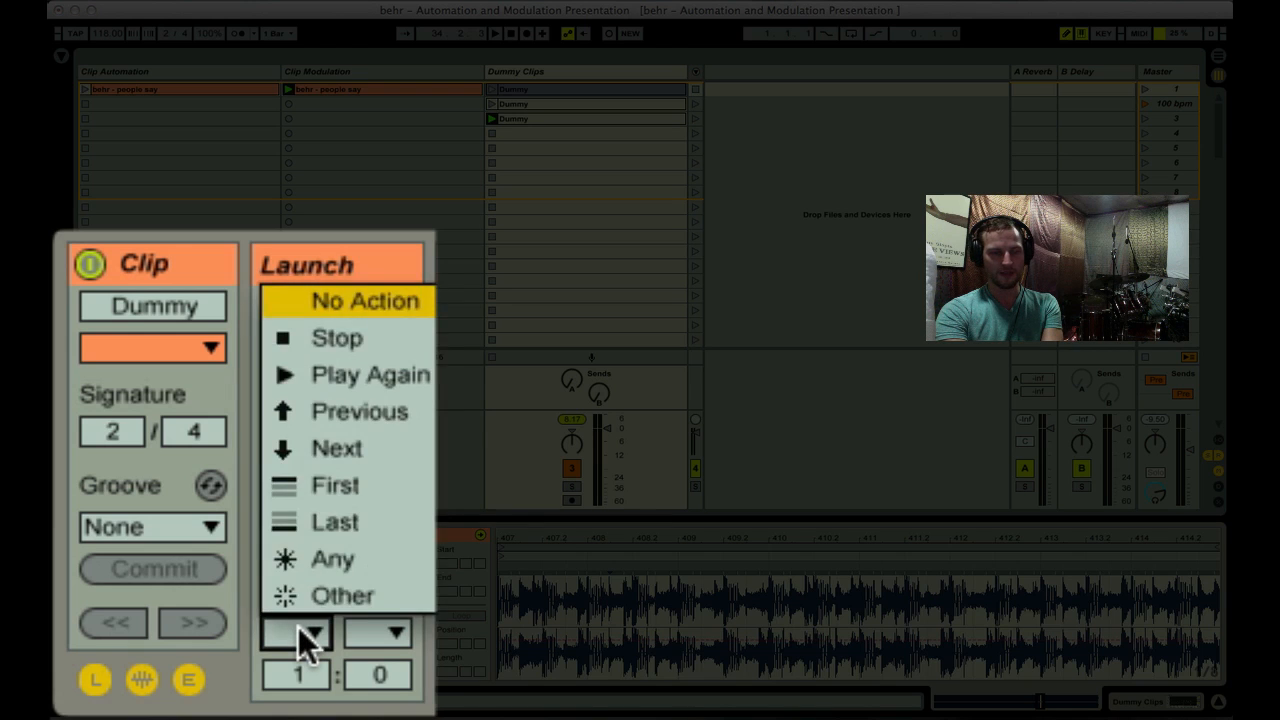
left_click(298, 627)
left_click(362, 627)
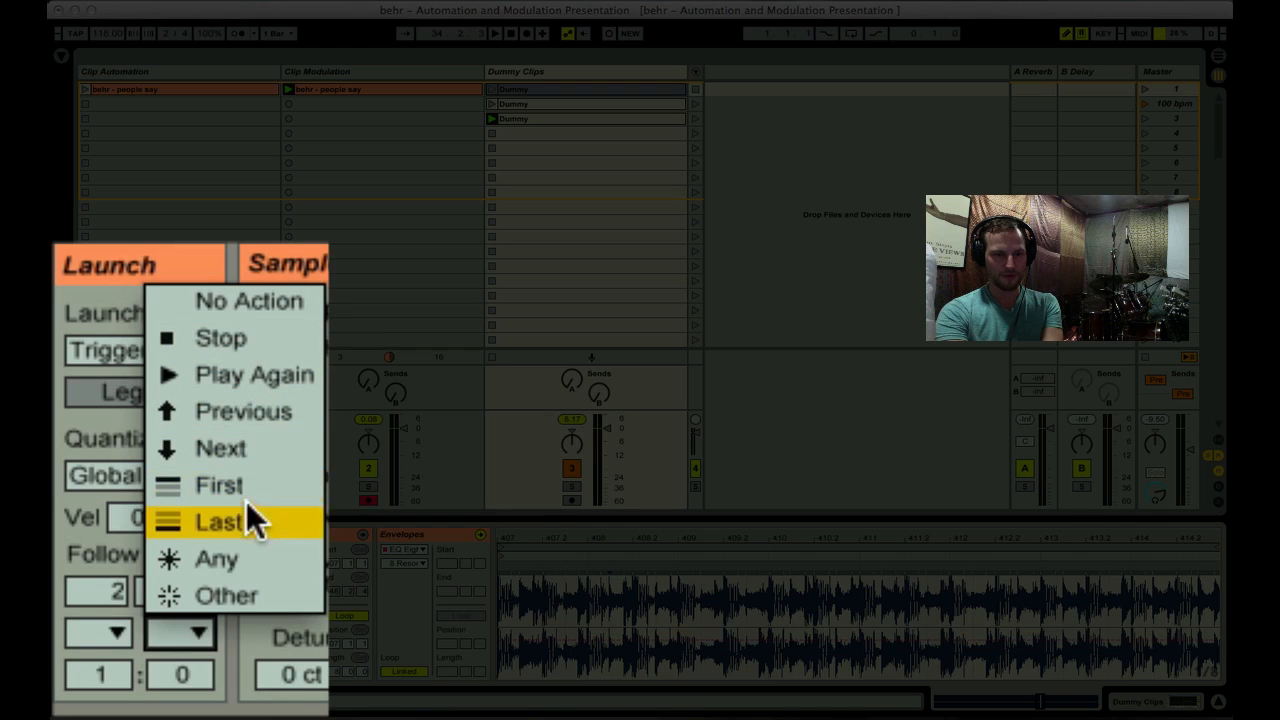
left_click(78, 287)
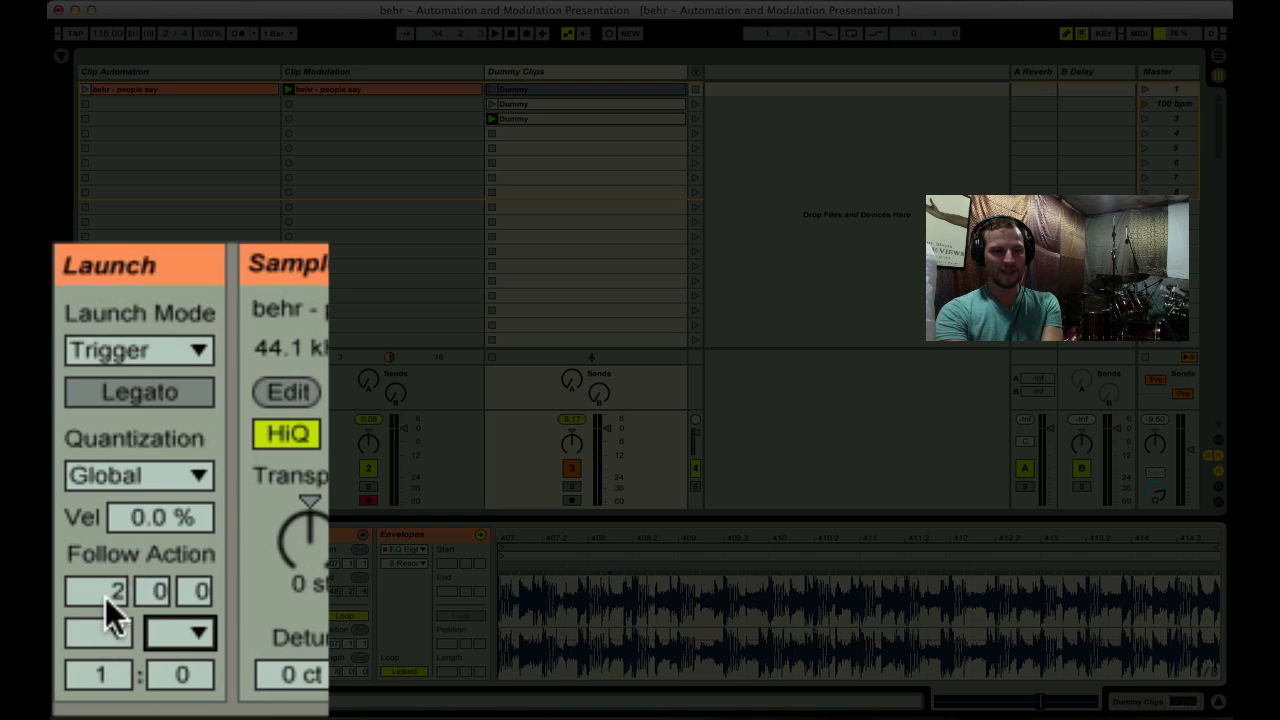
Set the first Dummy clip's Follow Actions to Next and Last with equal 1:1 chances
left_click(108, 636)
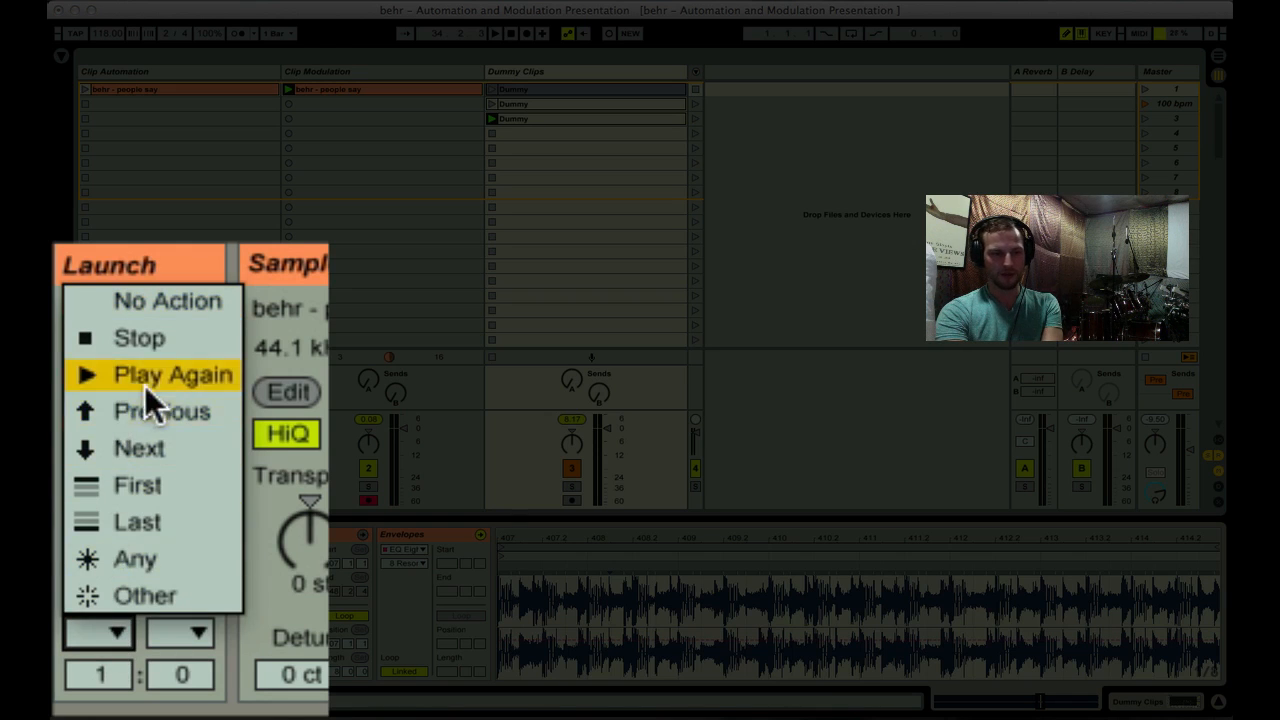
left_click(172, 440)
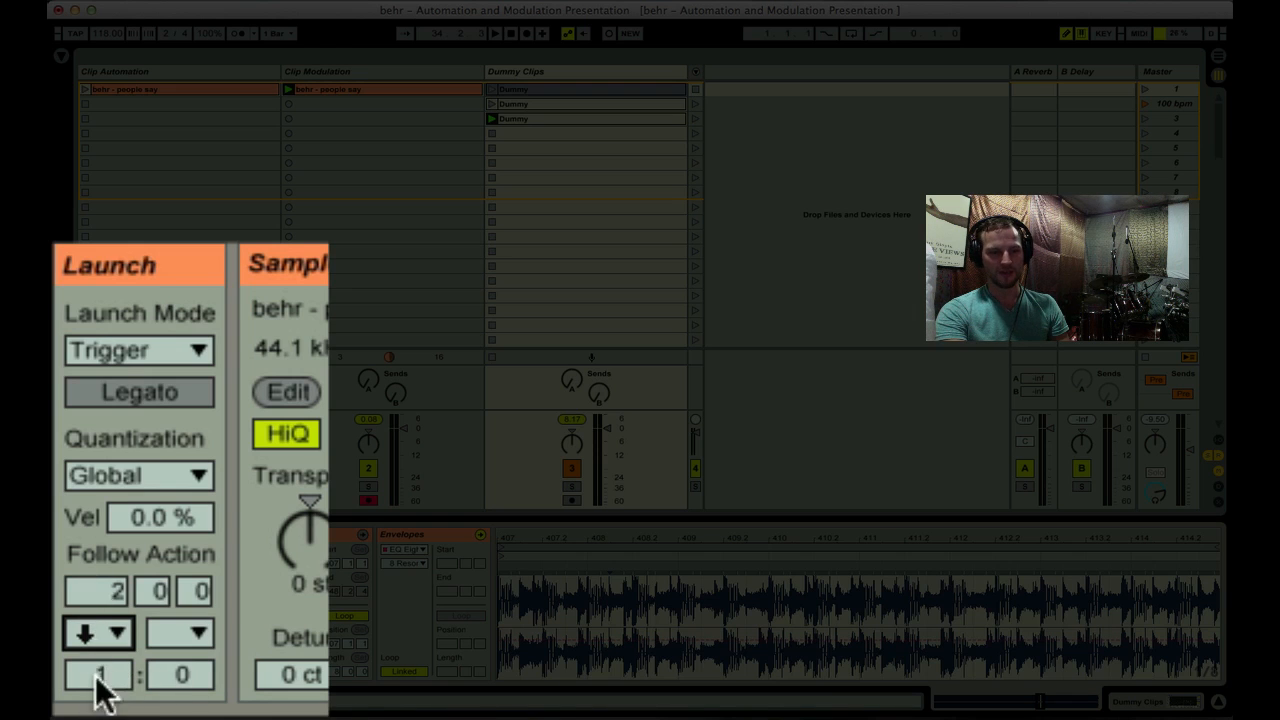
left_click(172, 633)
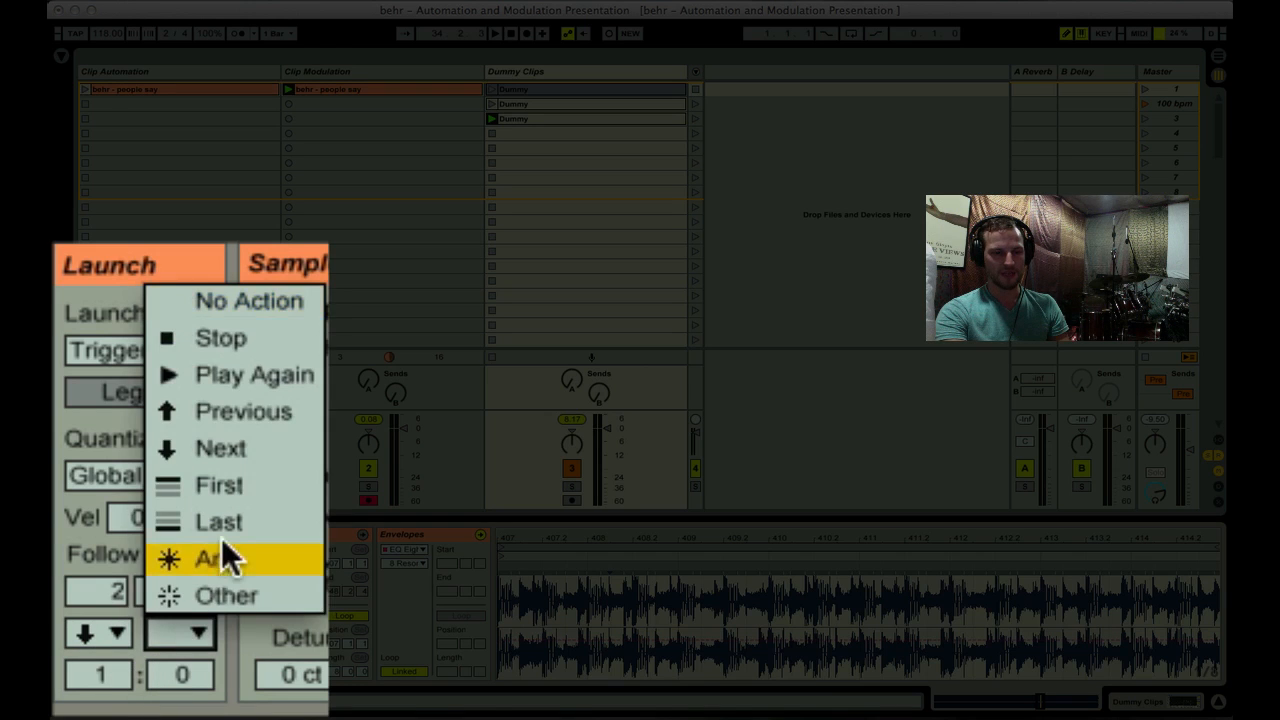
left_click(229, 523)
left_click(176, 674)
type("1")
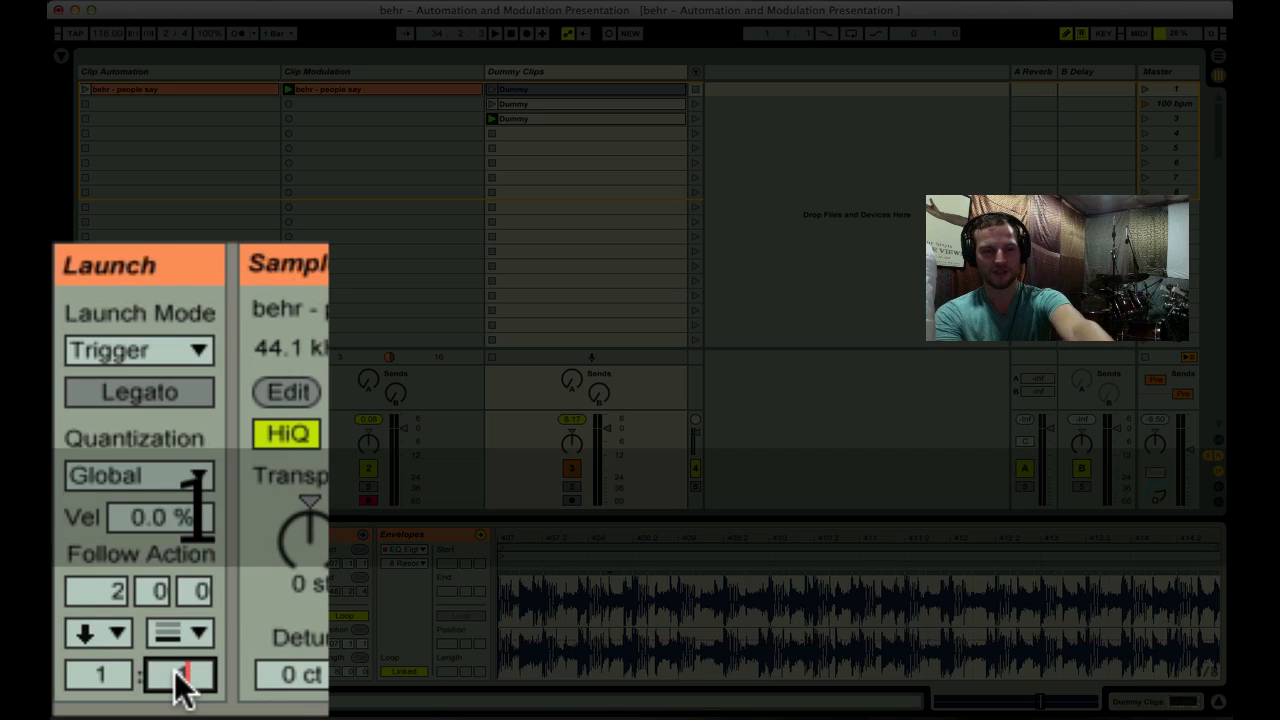
key("Return")
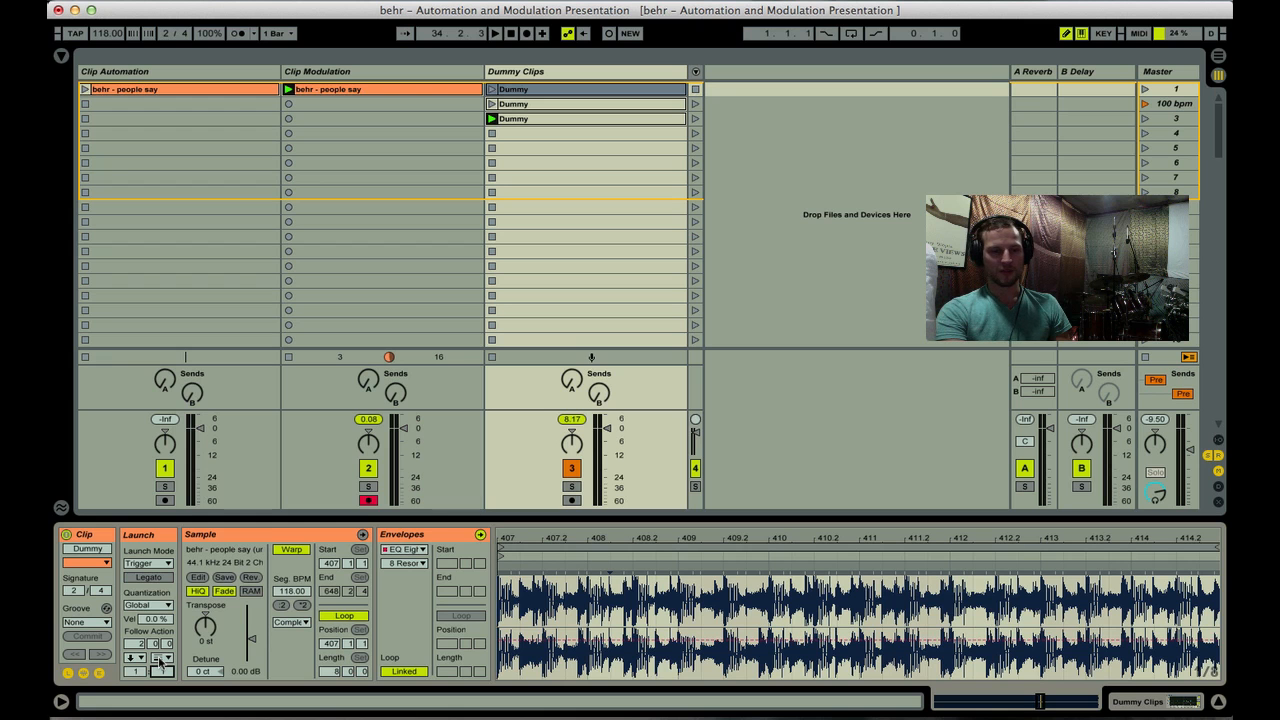
Set the first Follow Action of both the second and third Dummy clips to Any
left_click(527, 105)
left_click(520, 121, "shift")
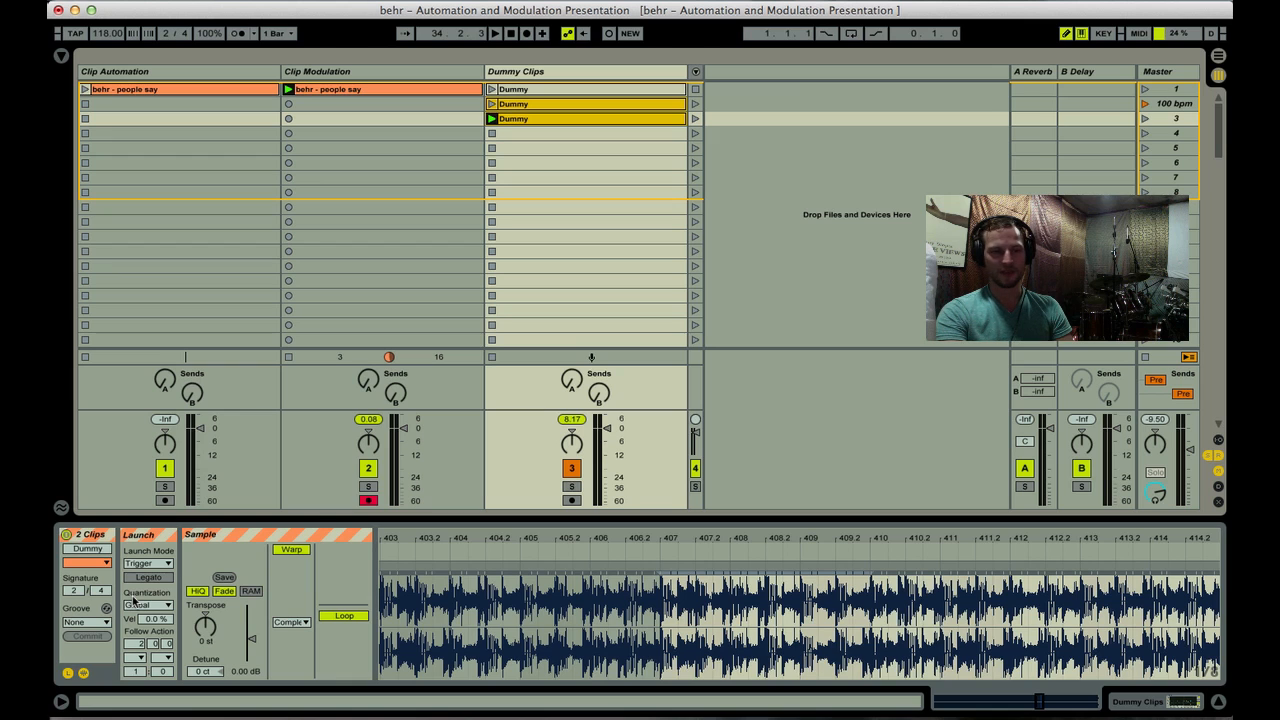
left_click(137, 657)
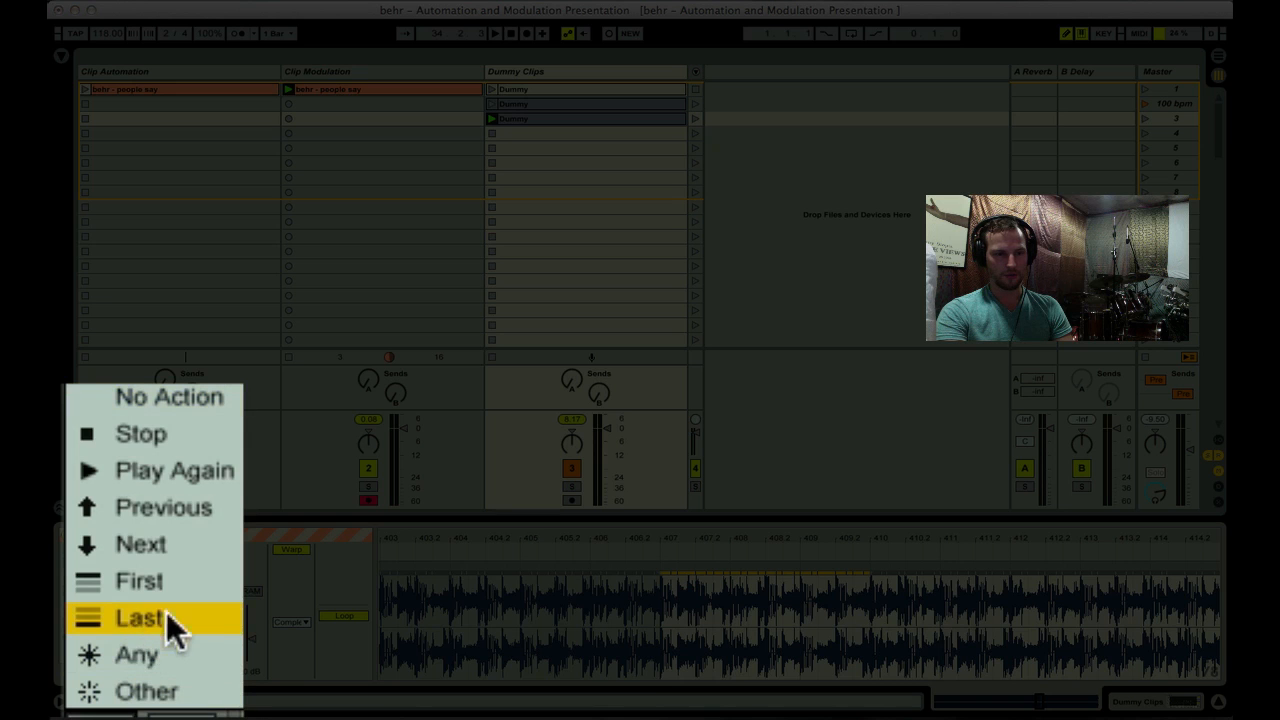
left_click(164, 641)
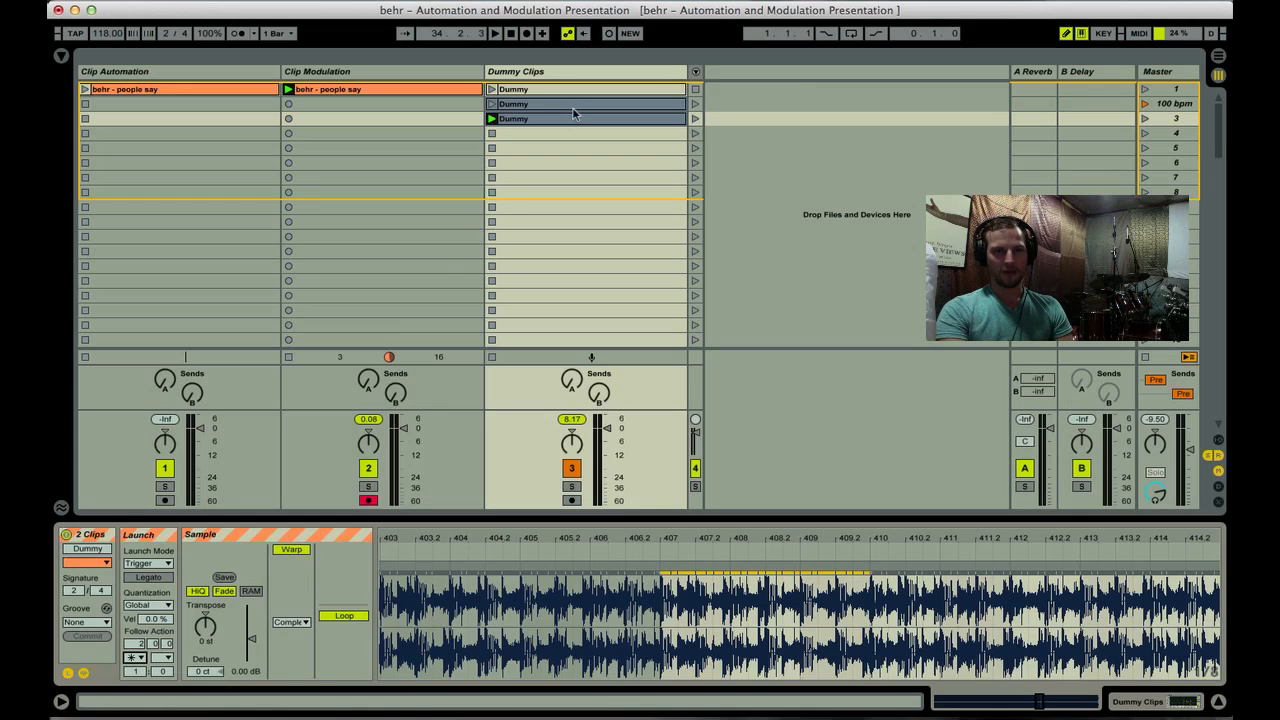
Duplicate the second and third Dummy clips twice to fill slots 4 through 7 of the Dummy Clips track
left_click(515, 105)
left_click(515, 120, "shift")
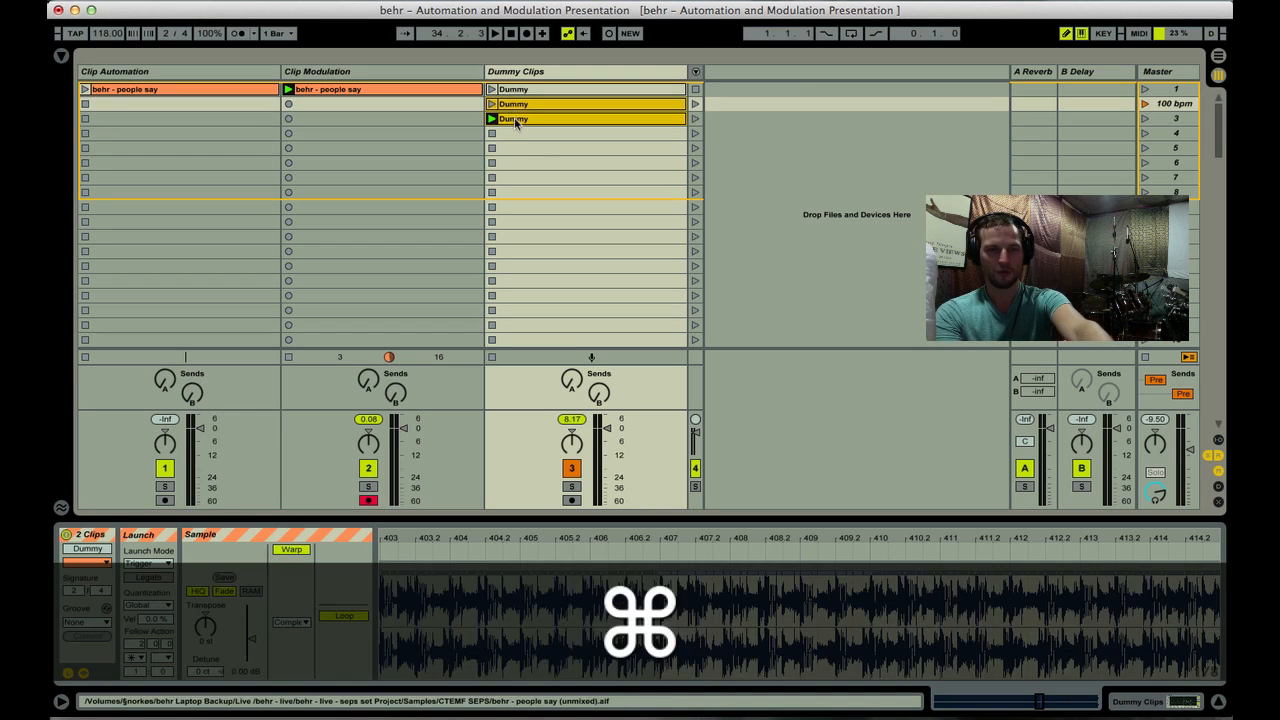
key("super+d")
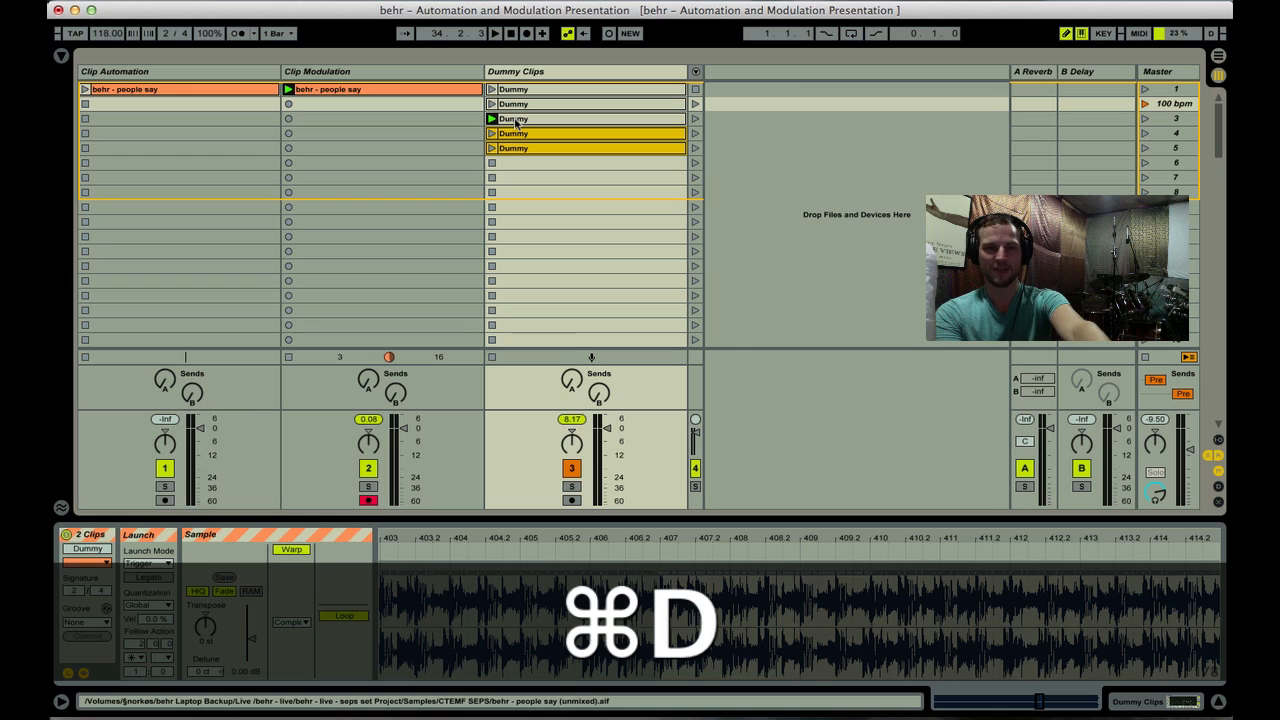
key("super+d")
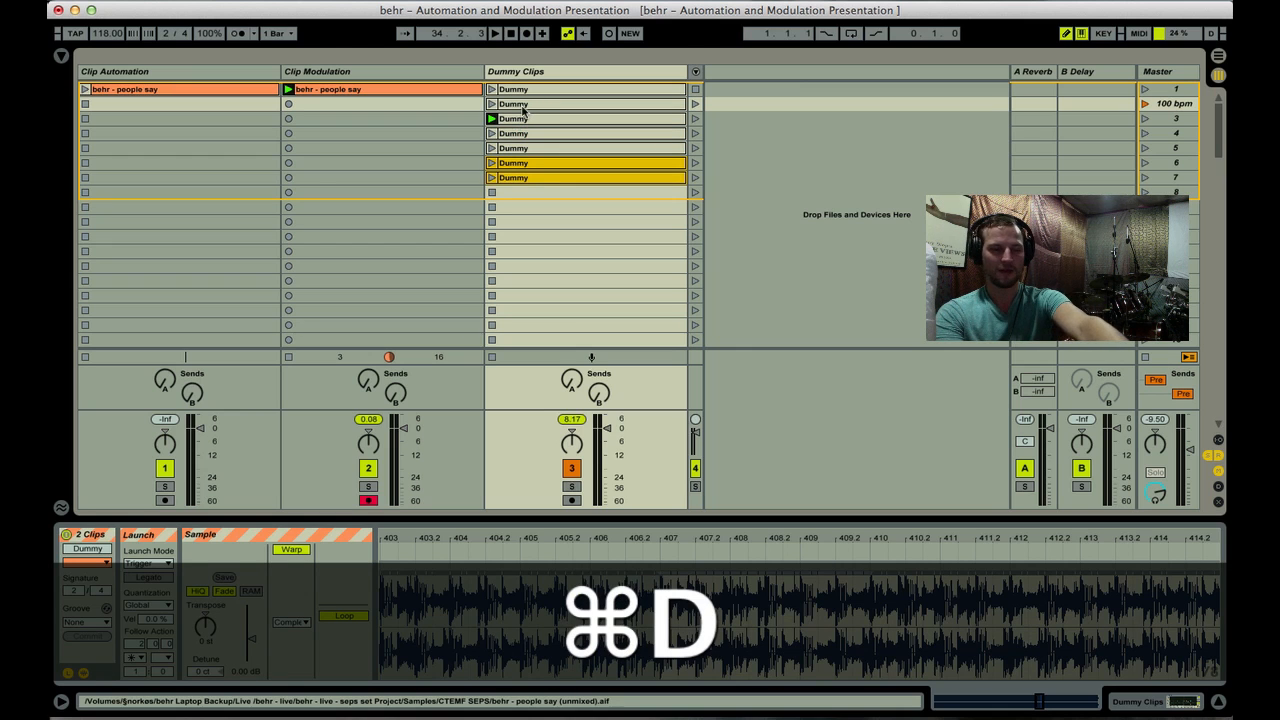
Set the Follow Action time of the Dummy clips in slots 2 through 7 to 1 bar
left_click(522, 105, "shift")
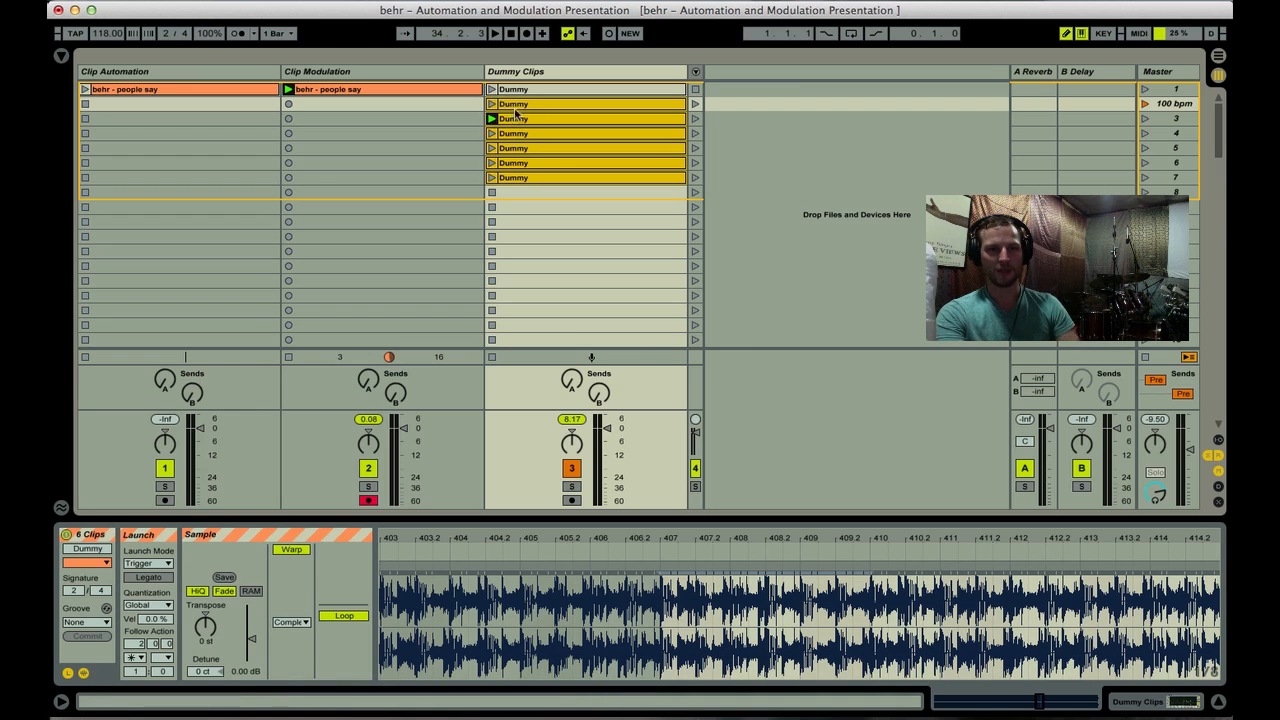
left_click(515, 112)
left_click(515, 178, "shift")
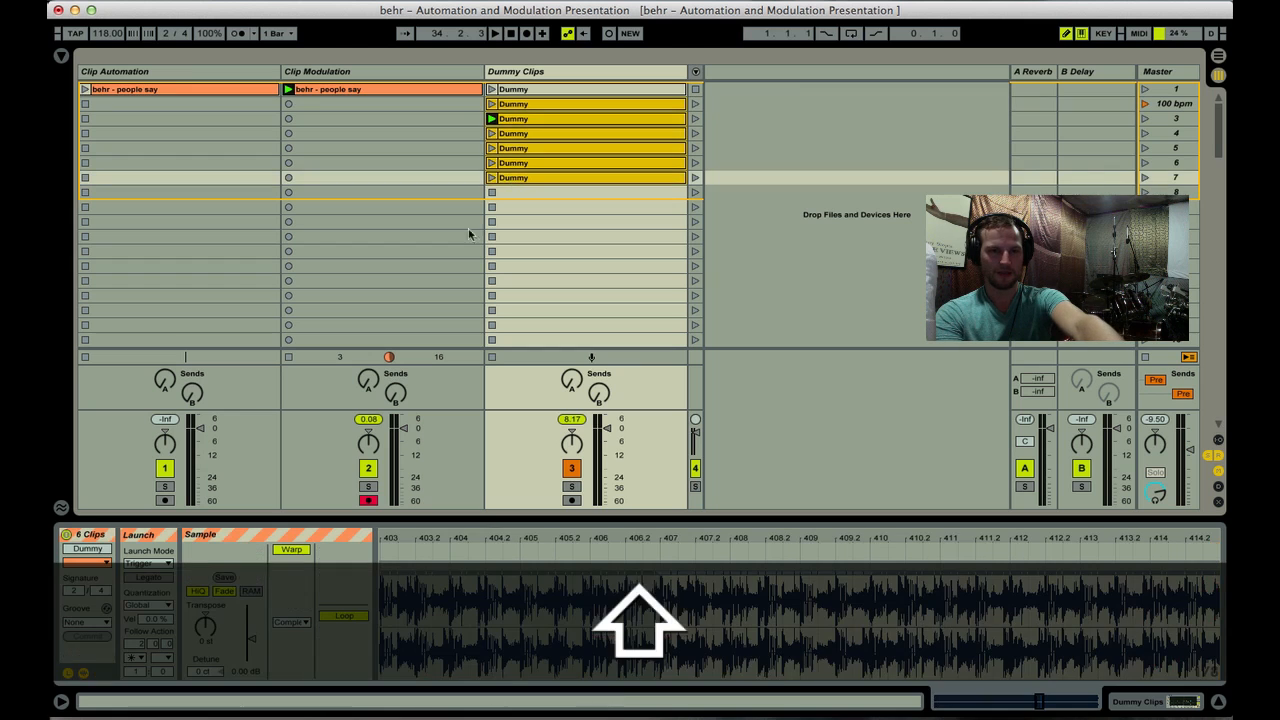
left_click(137, 646)
key("Down")
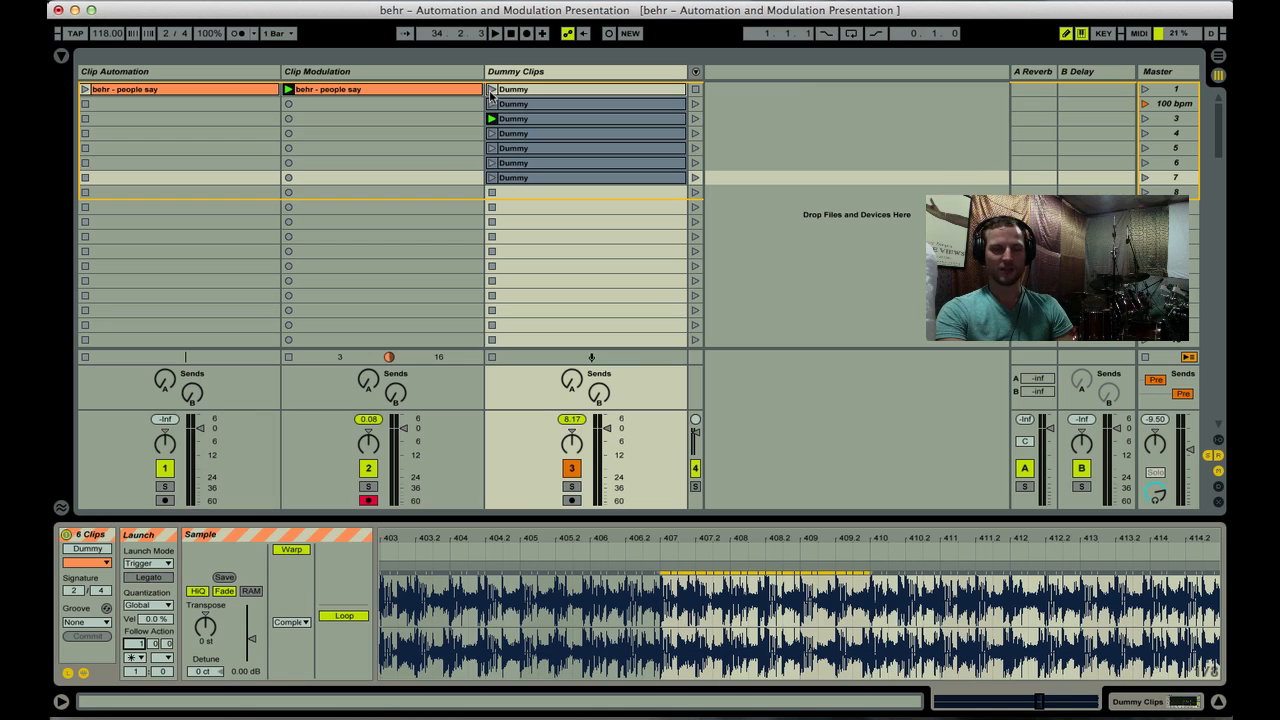
Play the Follow Action chain from the first Dummy clip and show the Dummy Clips track's EQ Eight
left_click(491, 90)
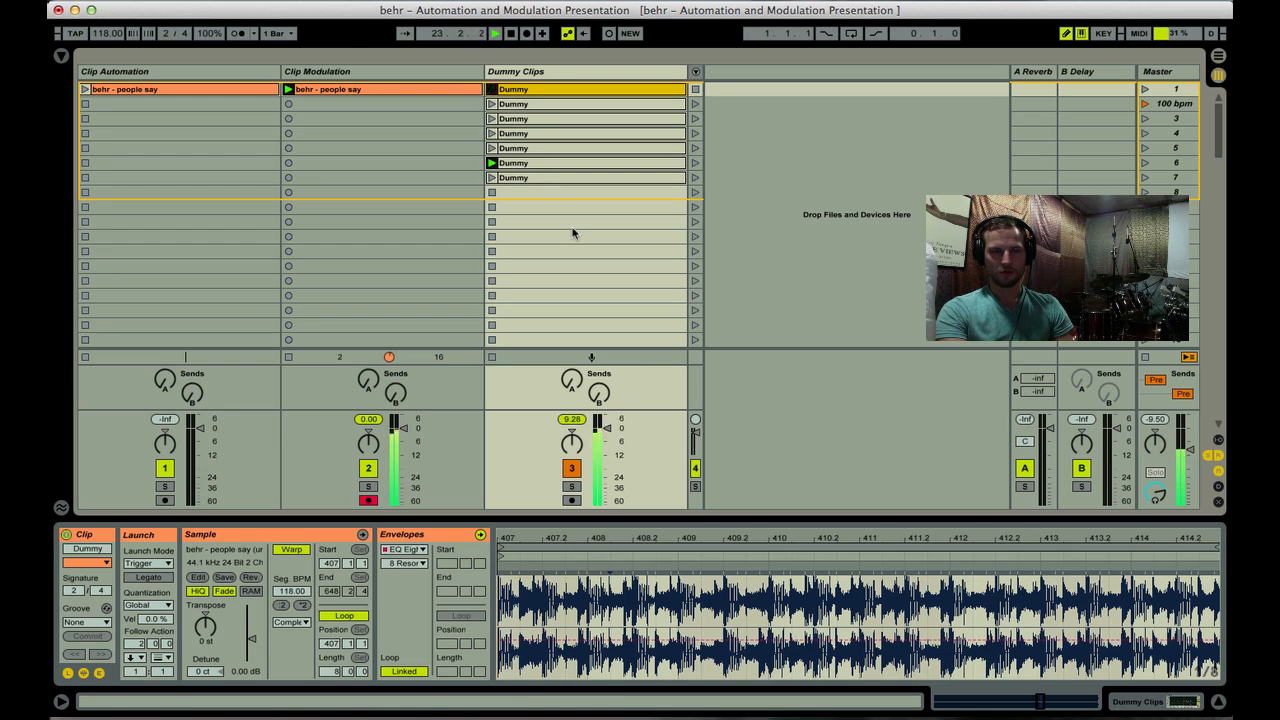
key("space")
double_click(546, 75)
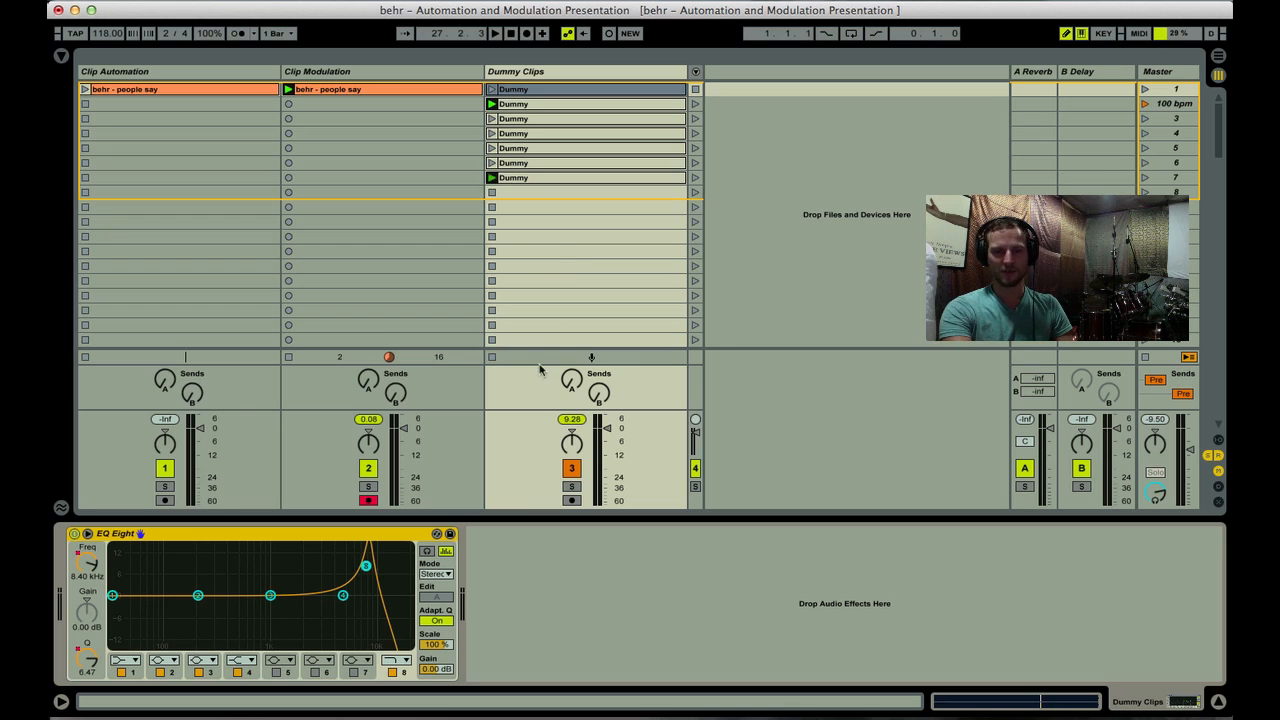
Arm the Dummy Clips track and record the Follow Action performance into the Arrangement
left_click(571, 500)
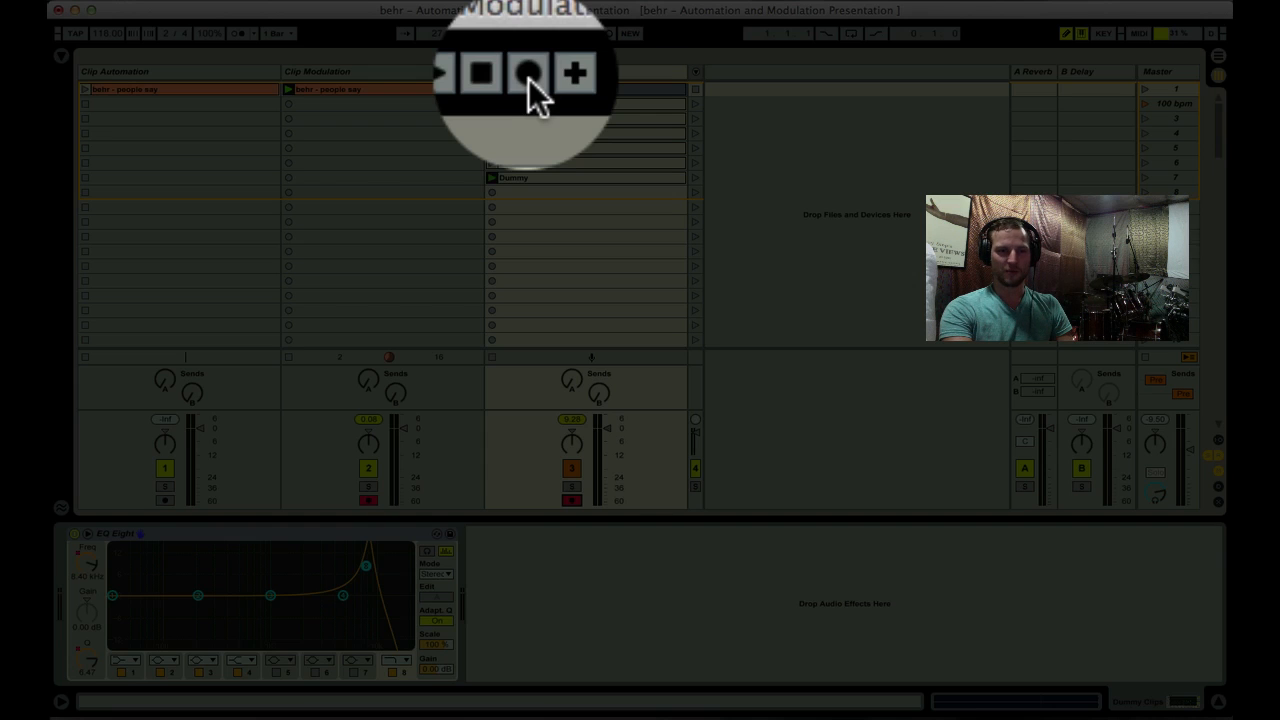
left_click(527, 34)
key("Tab")
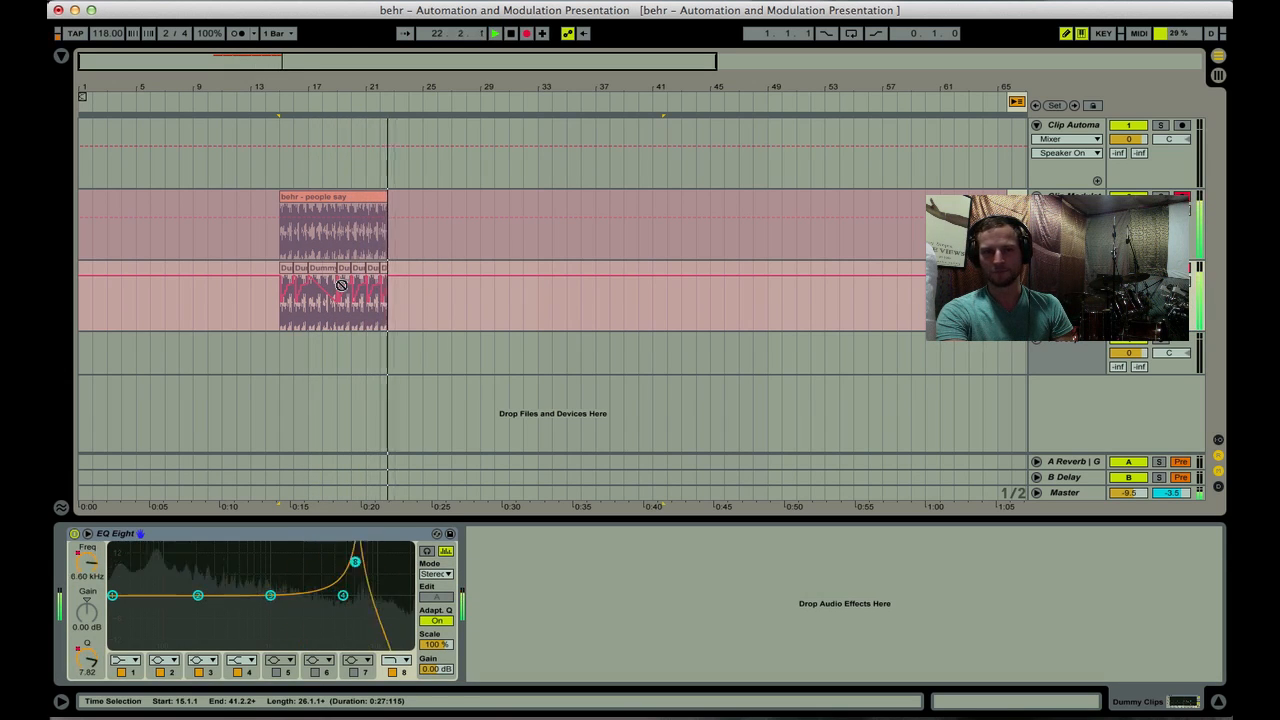
key("space")
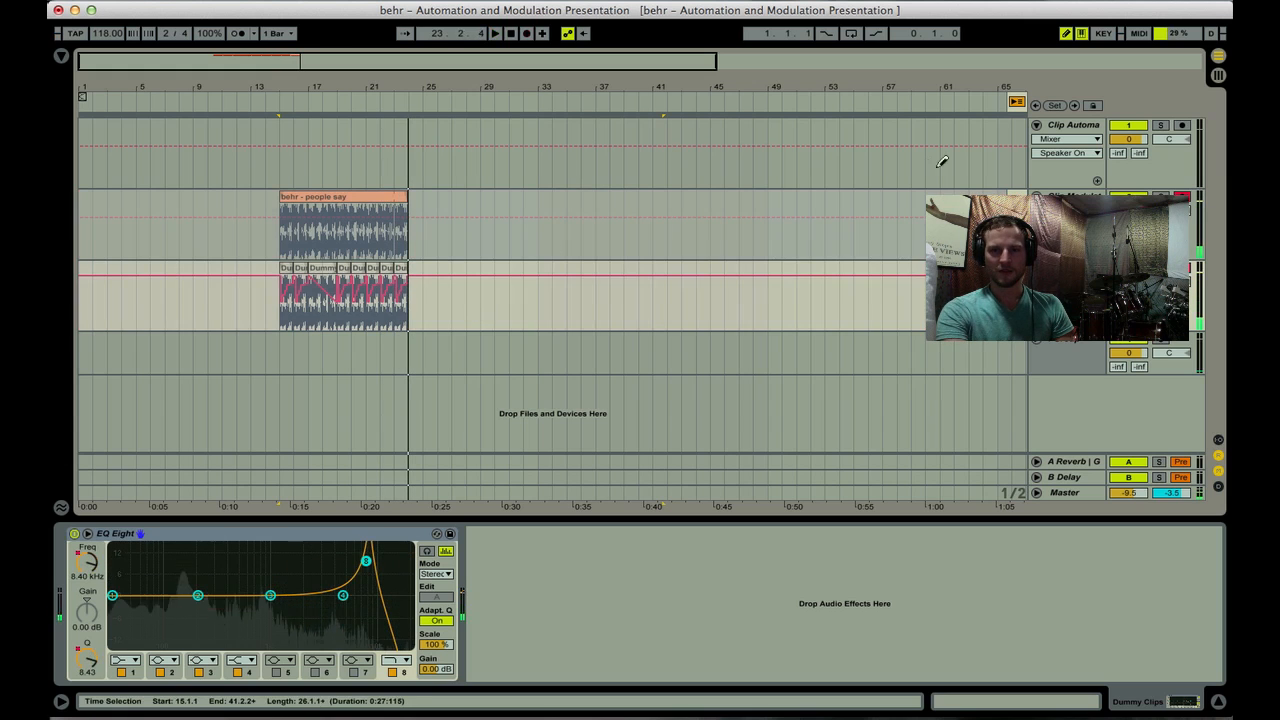
Return all tracks to Arrangement playback and examine the recorded Dummy clips' automation from bar 15
left_click(1017, 102)
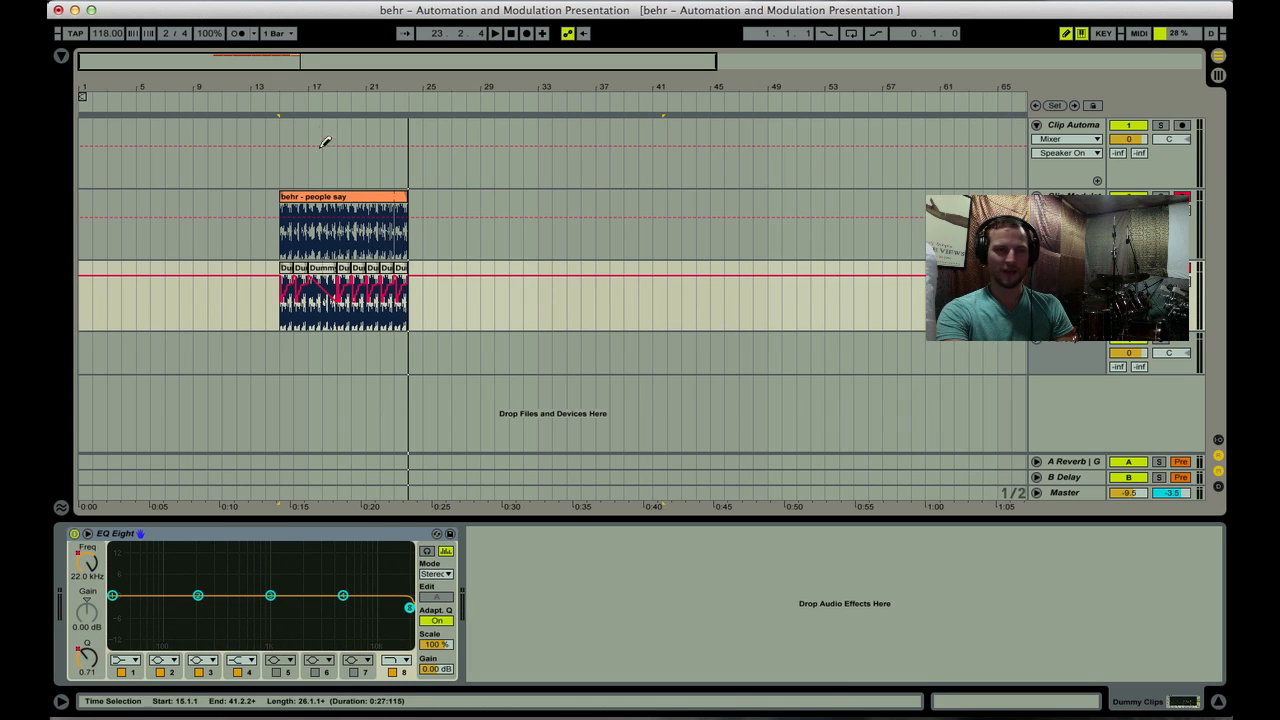
mouse_move(287, 87)
left_mouse_down()
mouse_move(287, 180)
mouse_move(289, 89)
left_mouse_up()
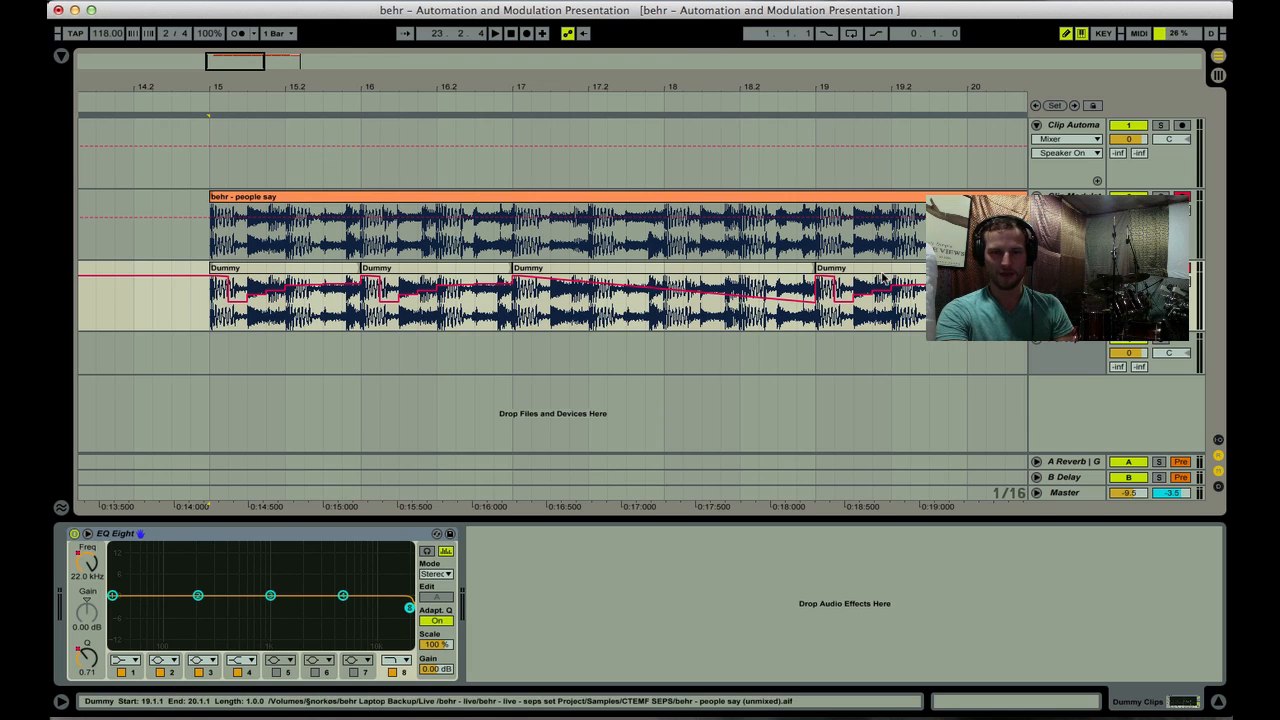
Reshape the recorded automation with breakpoints in the second and third Dummy clips, and redraw it freehand from the third clip onward
key("b")
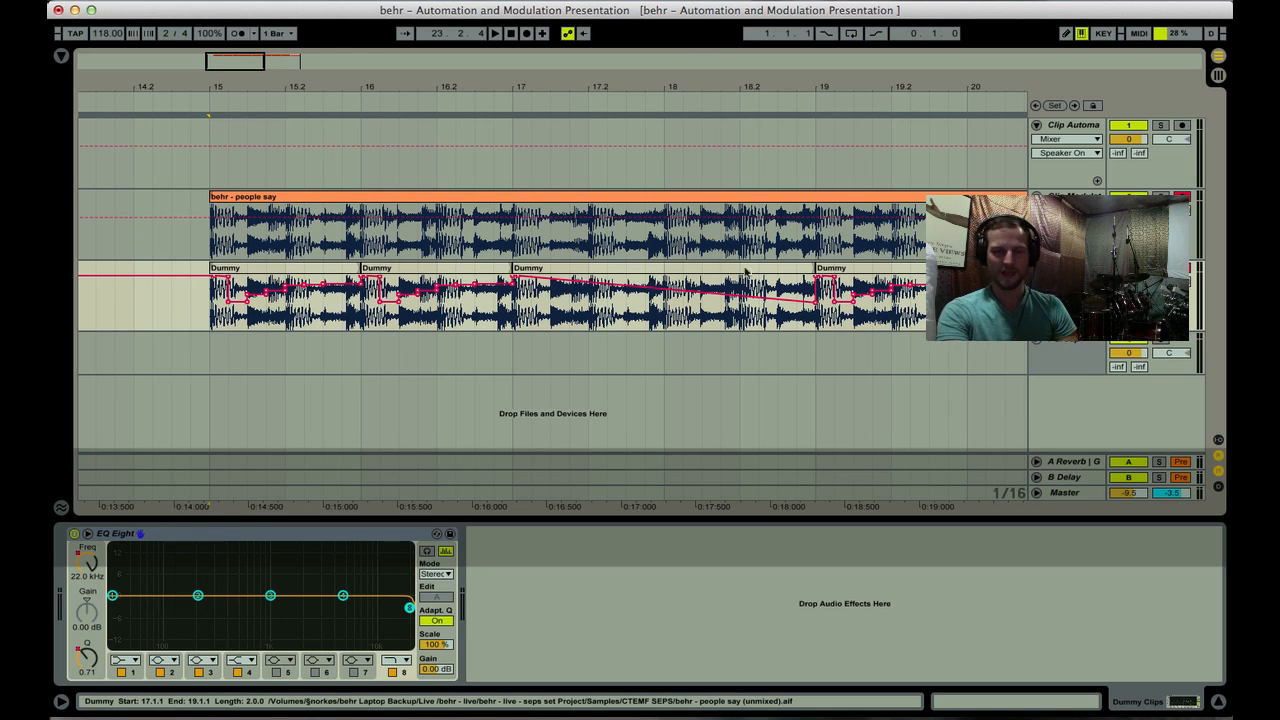
left_click_drag(555, 86, 554, 40)
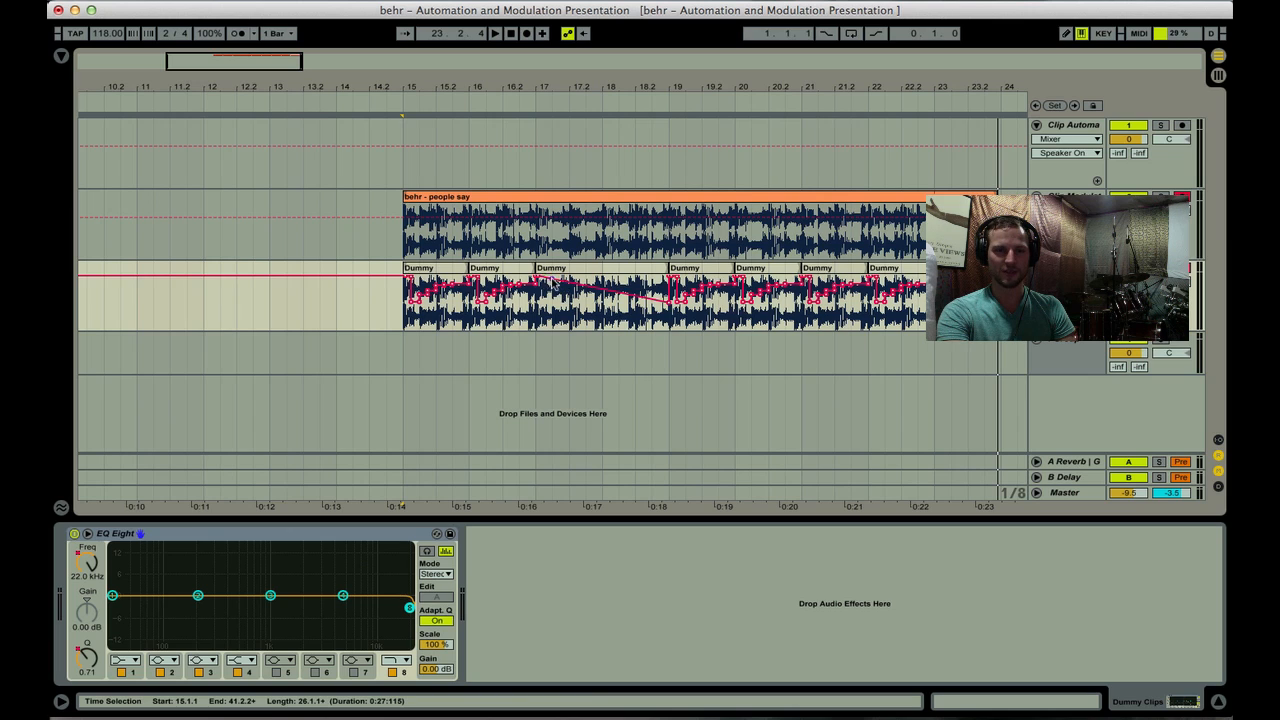
left_click_drag(551, 287, 551, 308)
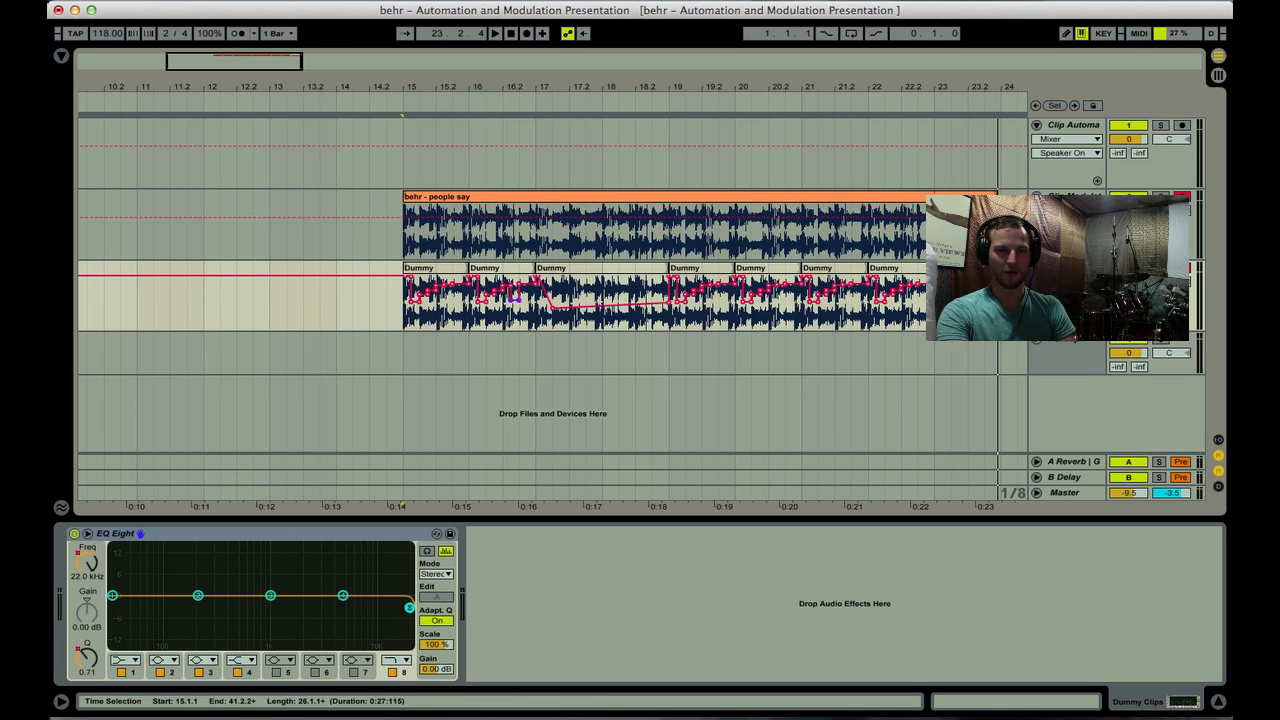
key("b")
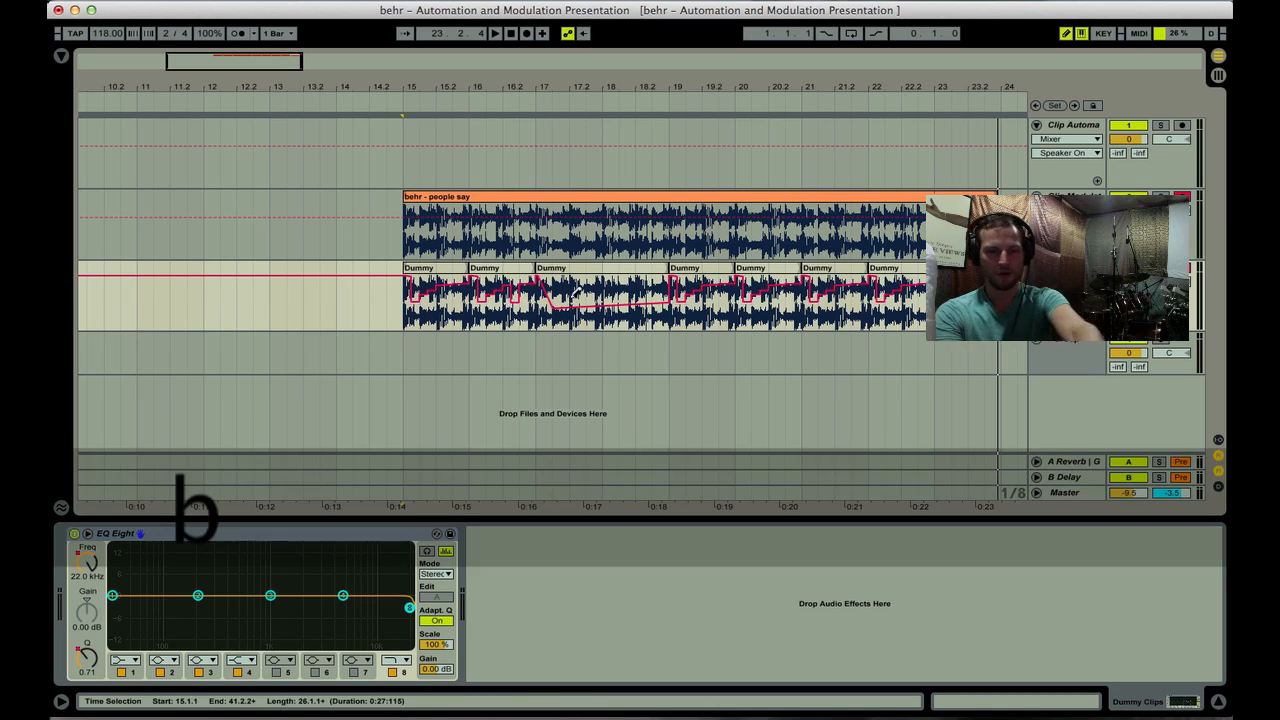
mouse_move(565, 292)
left_mouse_down()
mouse_move(760, 305)
mouse_move(896, 285)
left_mouse_up()
Delete all recorded clips and automation from the Arrangement
left_click(643, 197)
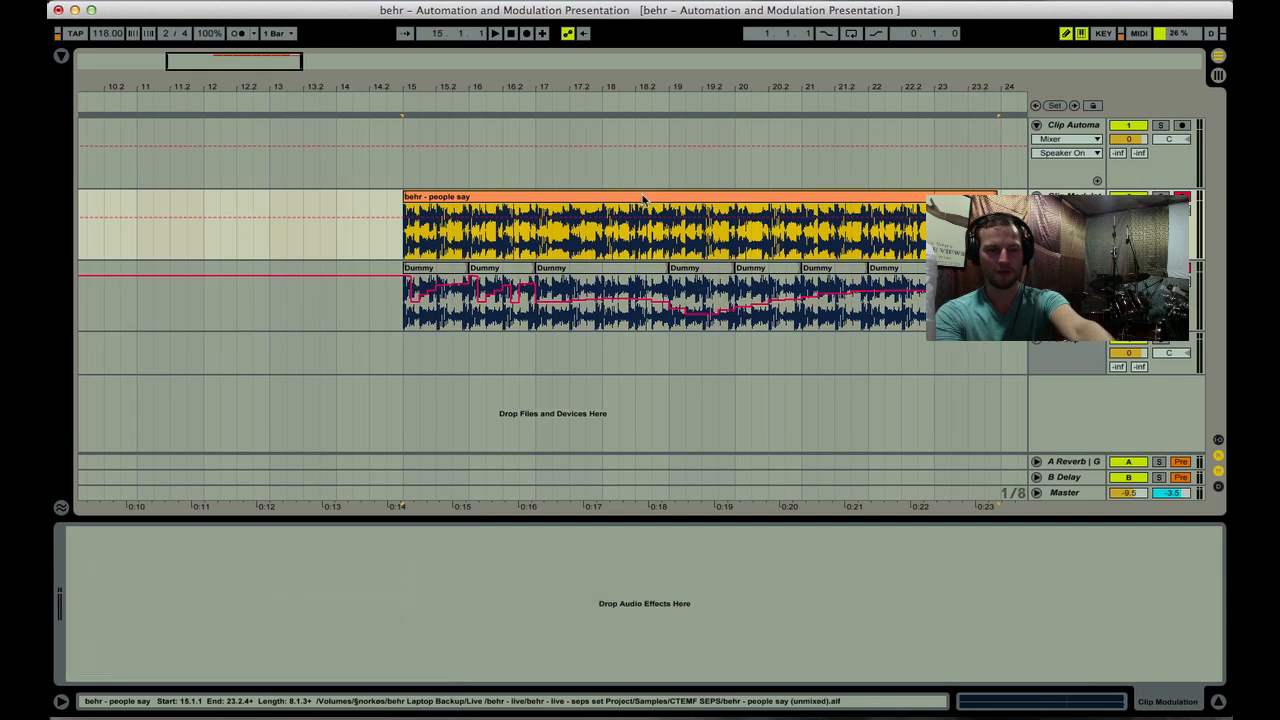
key("super+a")
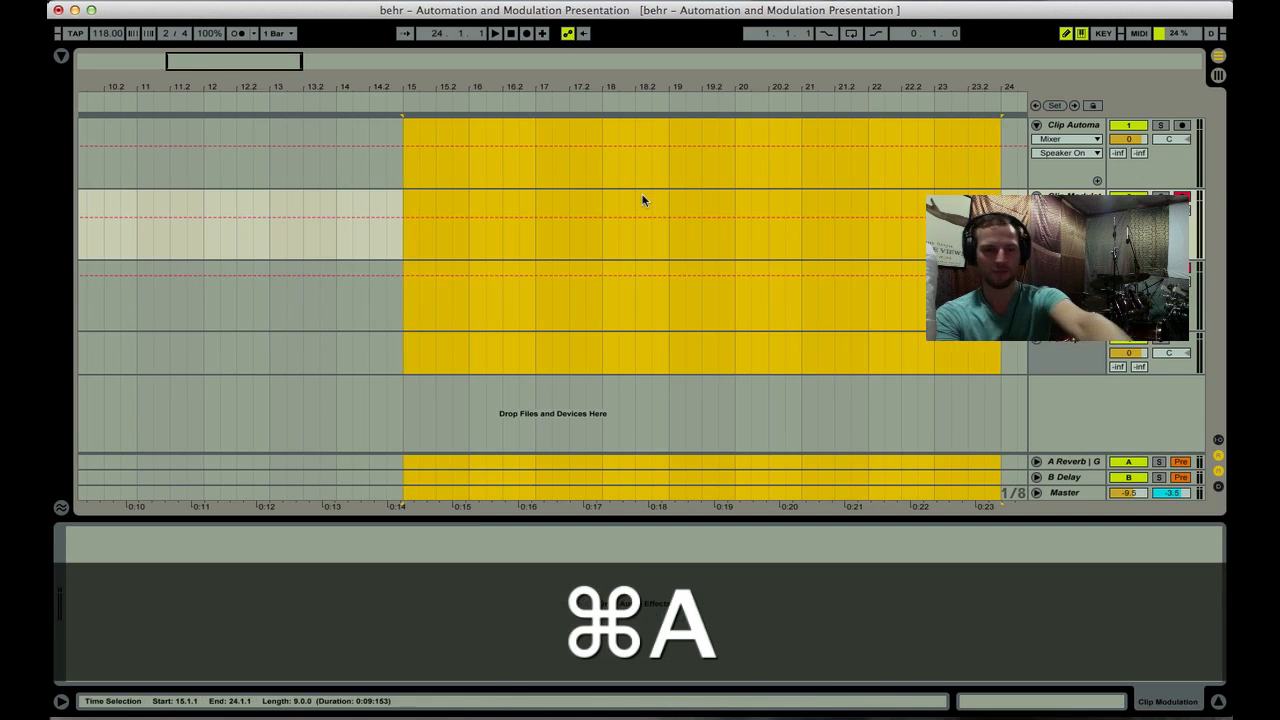
Return to Session View and disarm recording on the Dummy Clips and Clip Modulation tracks
key("Tab")
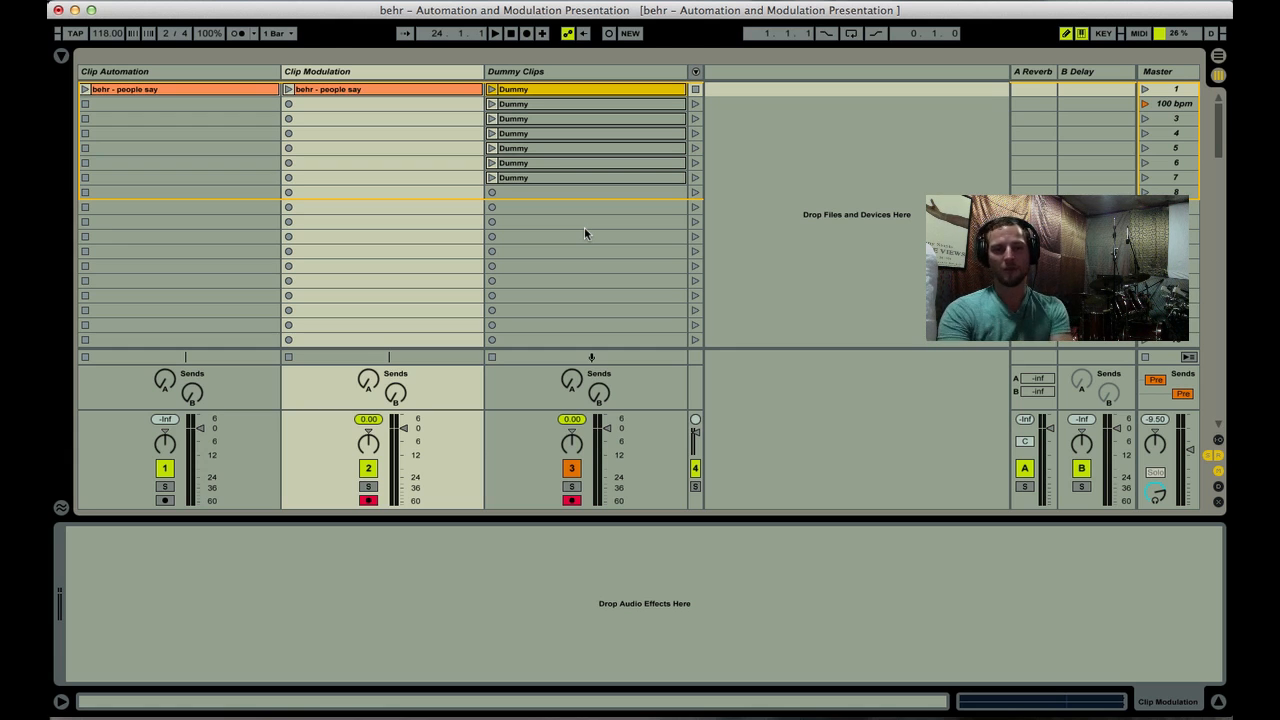
left_click(571, 500)
left_click(368, 500)
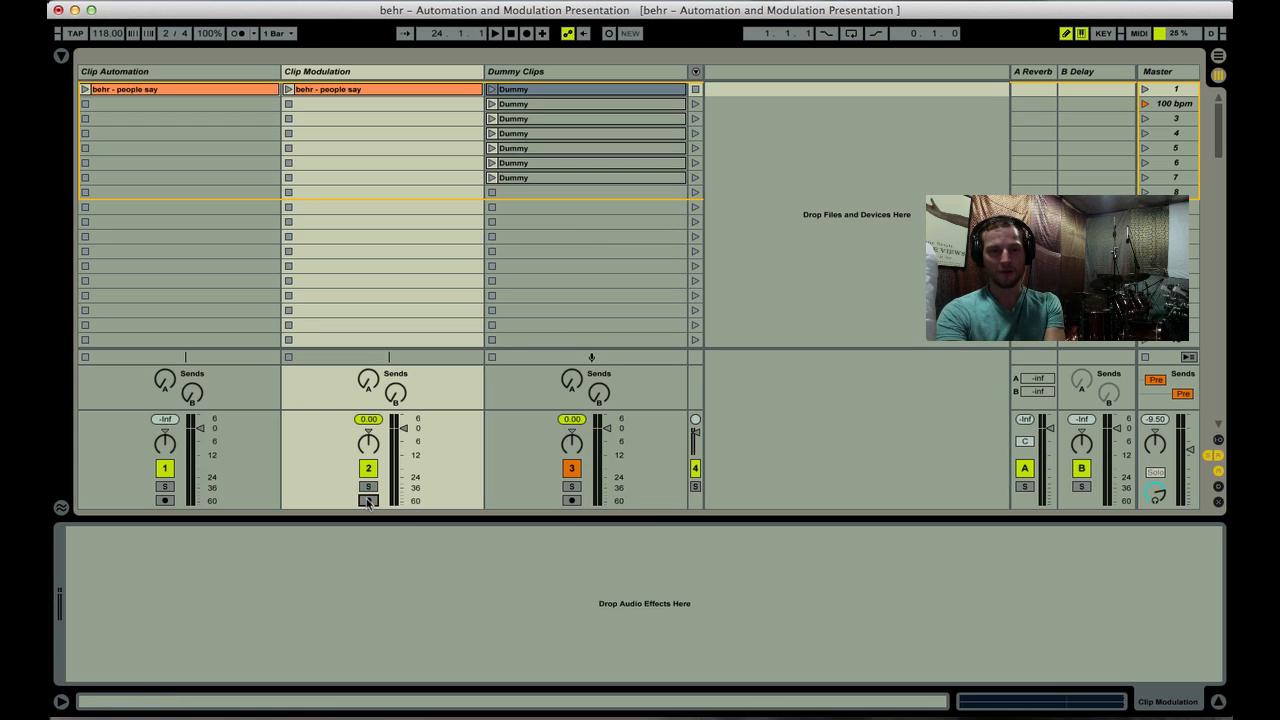
Examine the clips and effect devices of the Rhodes, Dummy Gate and Dummy 2 tracks in the group
left_click(604, 72)
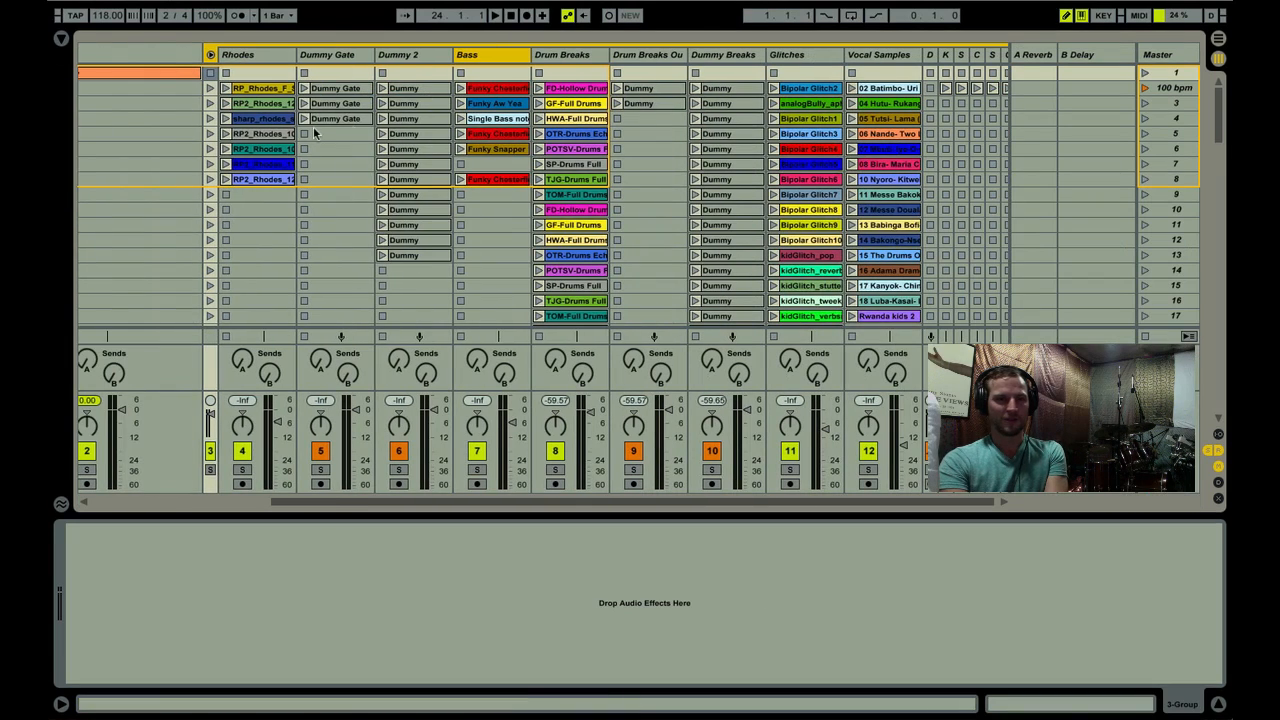
left_click(250, 56)
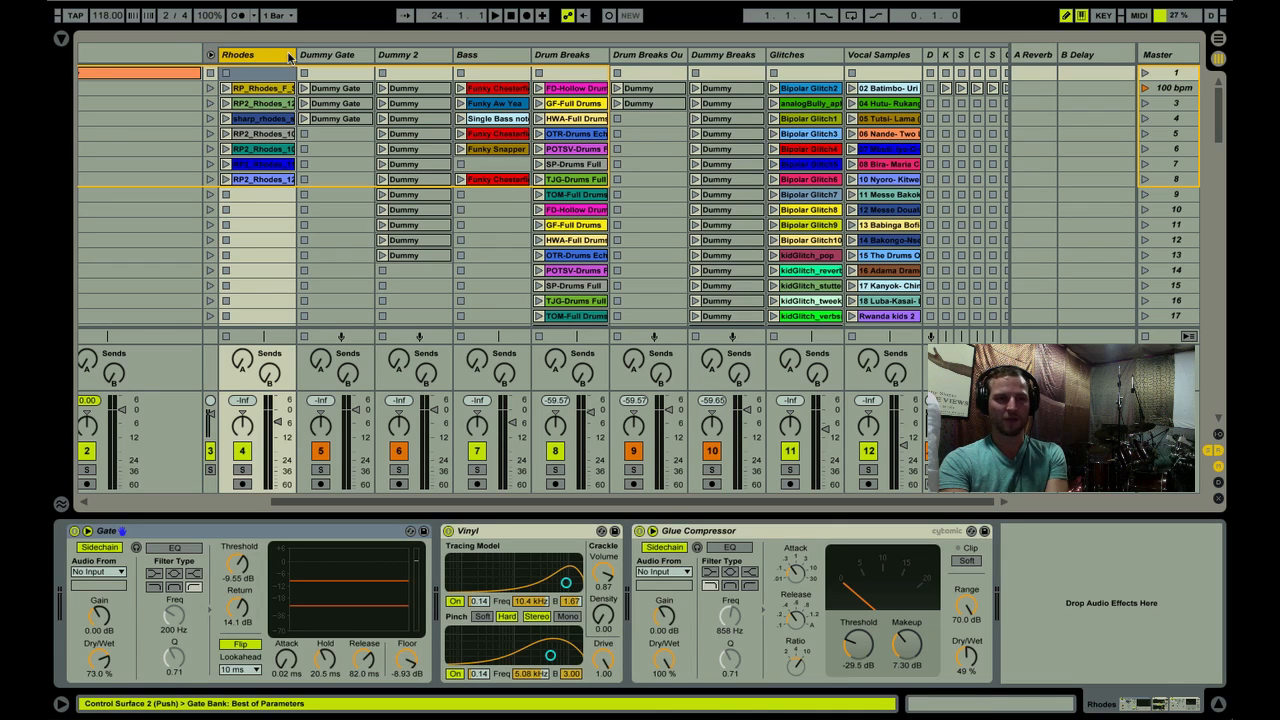
left_click(335, 55)
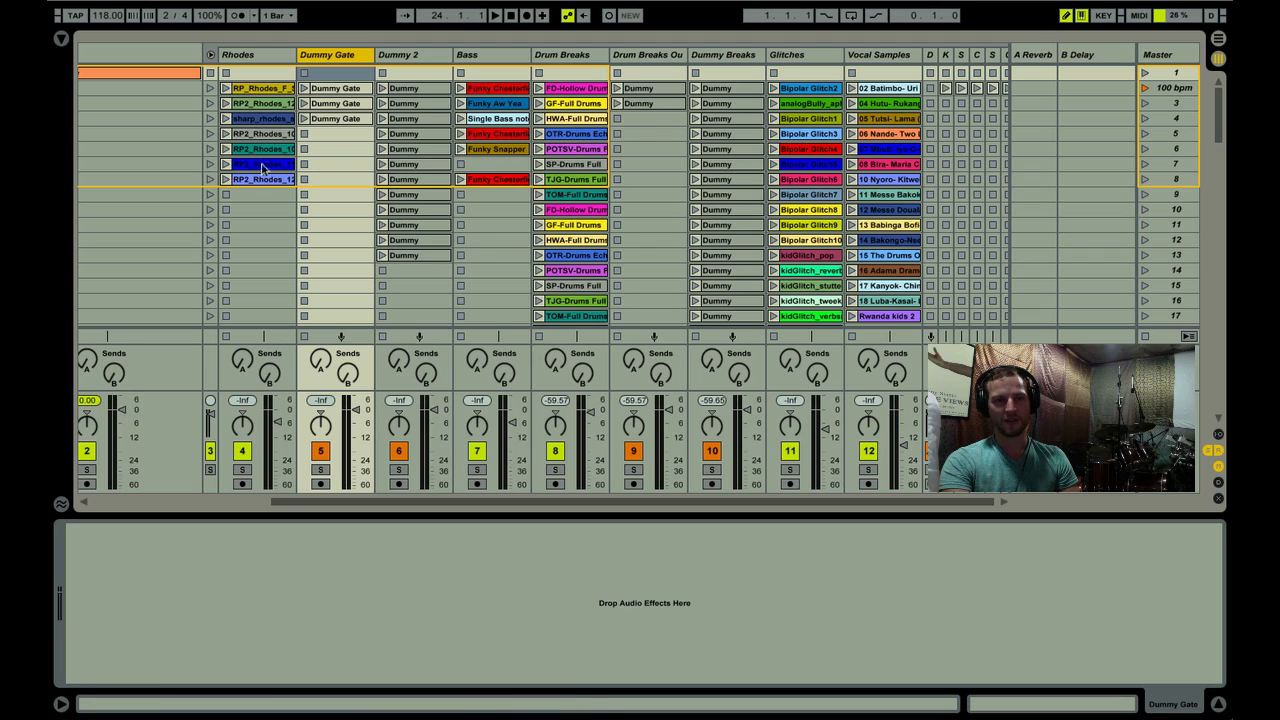
left_click(246, 90)
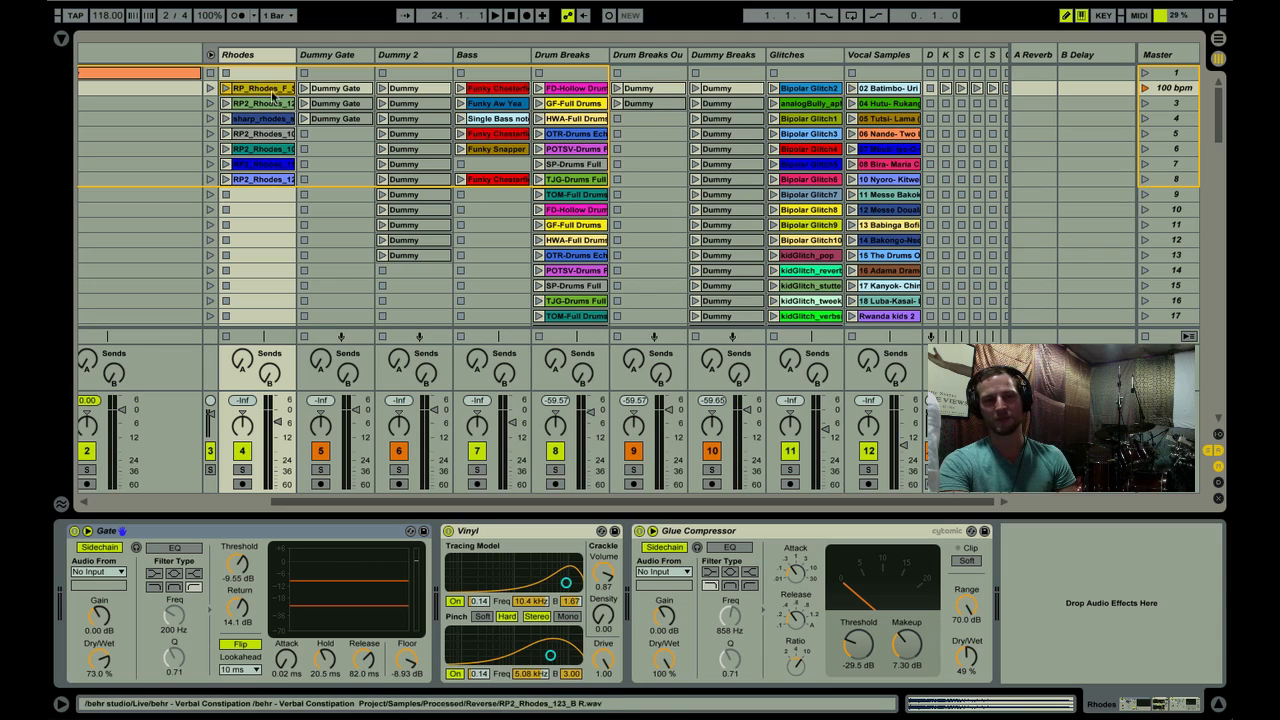
left_click(406, 90)
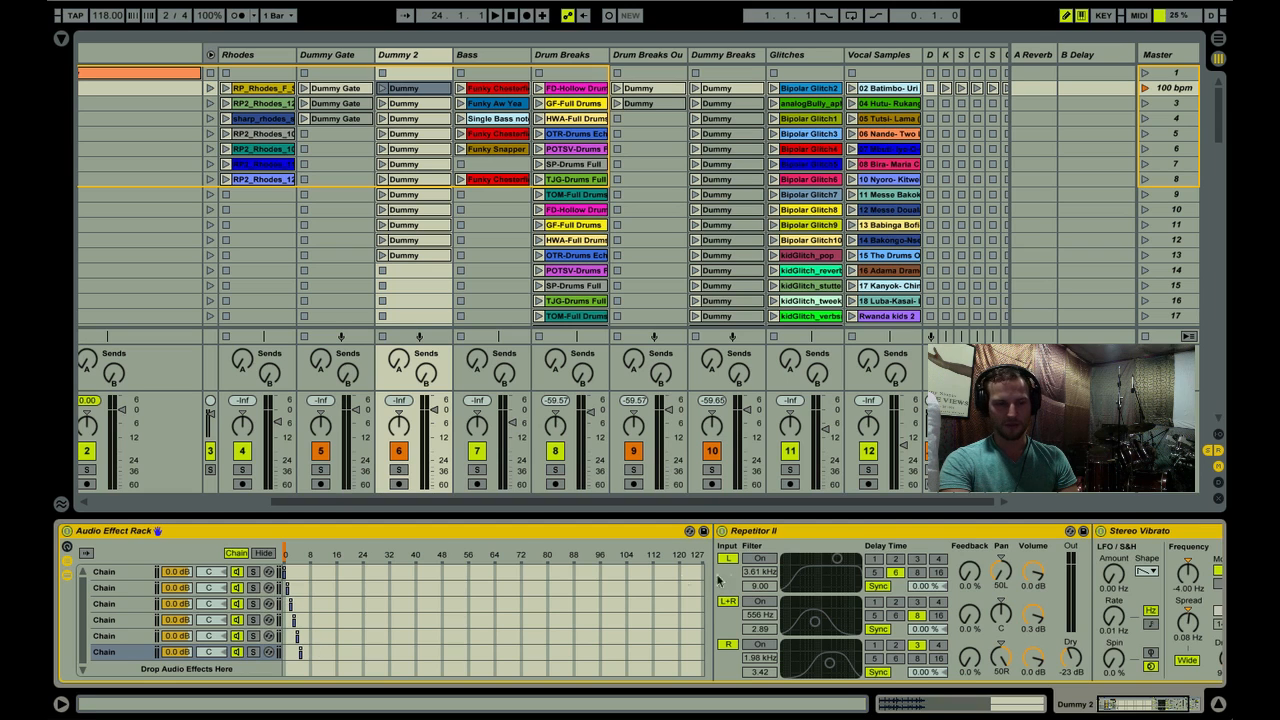
scroll(792, 583, "right", 4)
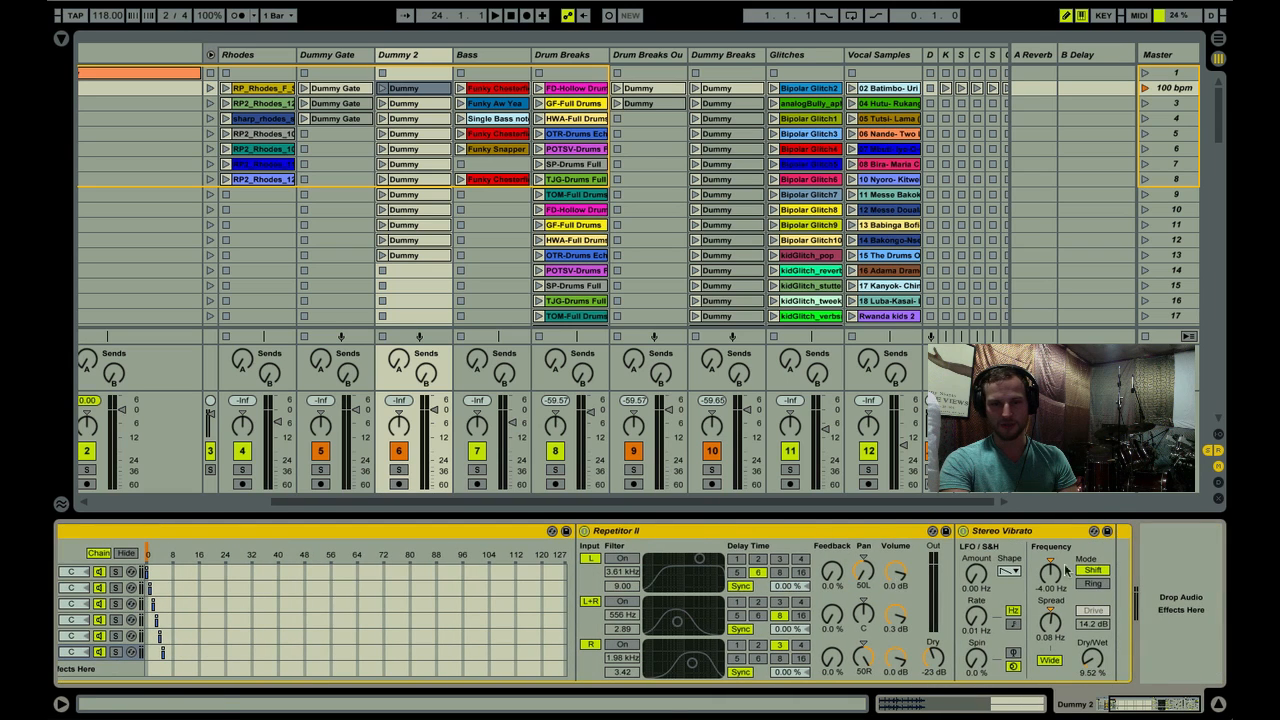
Examine the effect devices in each chain of the Dummy 2 track's Audio Effect Rack
scroll(755, 598, "left", 4)
left_click(110, 589)
key("Down")
key("Down")
key("Down")
key("Down")
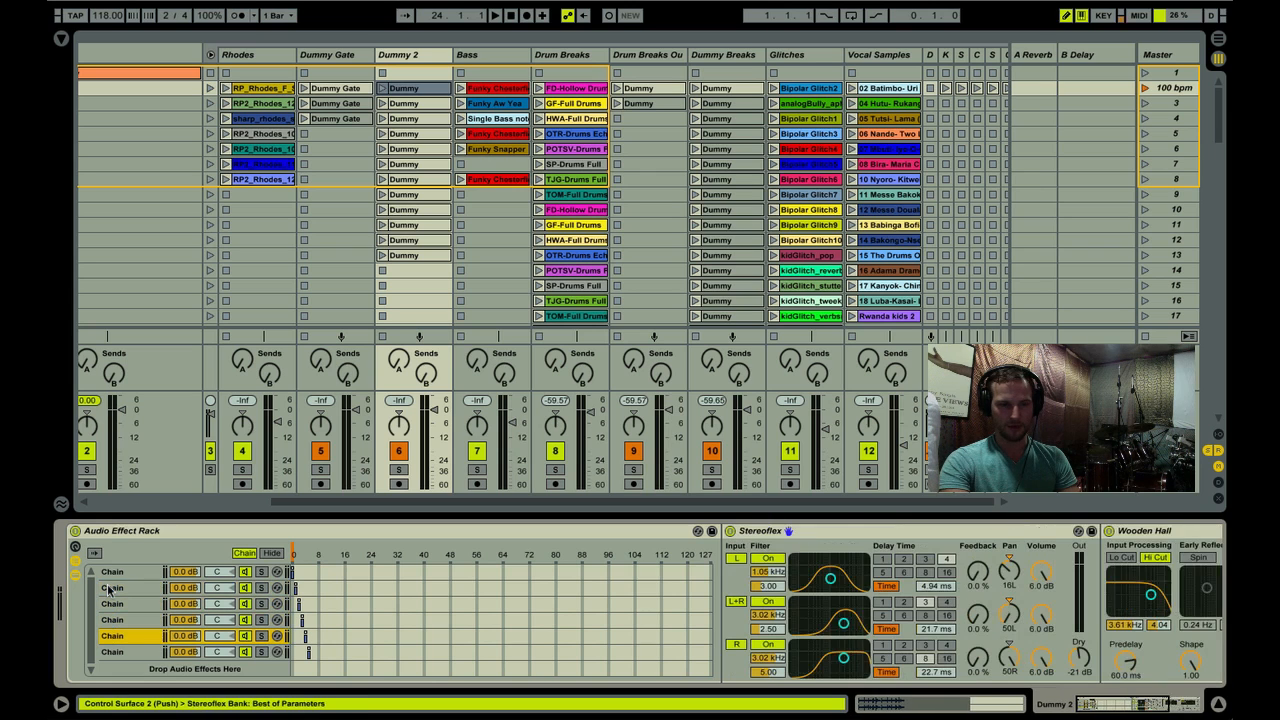
key("Up")
key("Up")
key("Up")
key("Up")
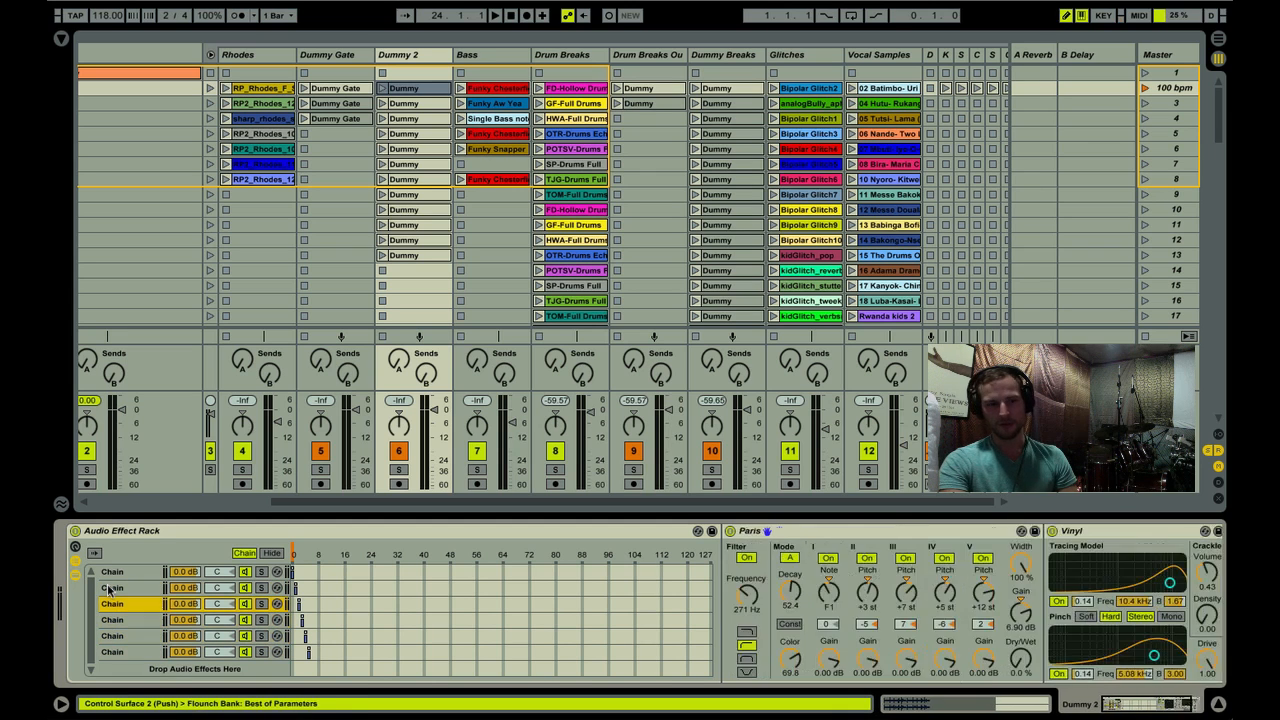
key("Up")
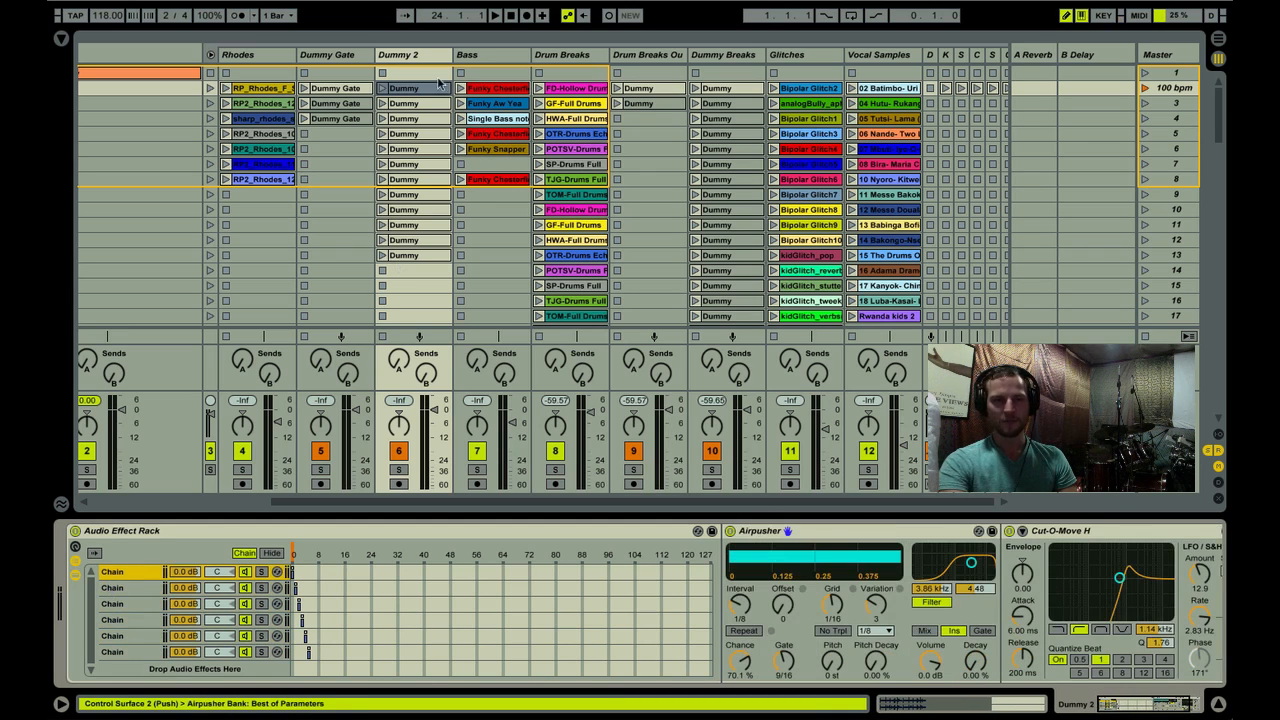
Examine the Bass track's compressor and its clips, including the Funky Chesterfield clips and Funky Snapper
left_click(488, 56)
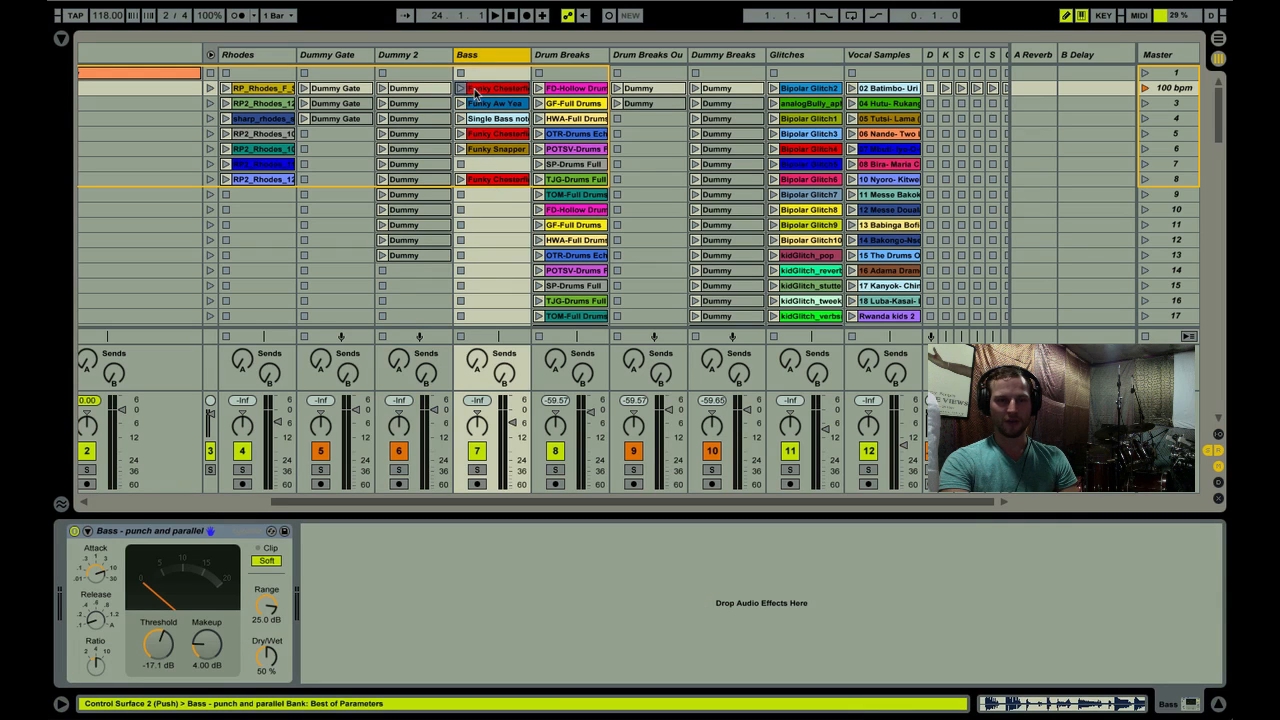
left_click(474, 92)
key("Down")
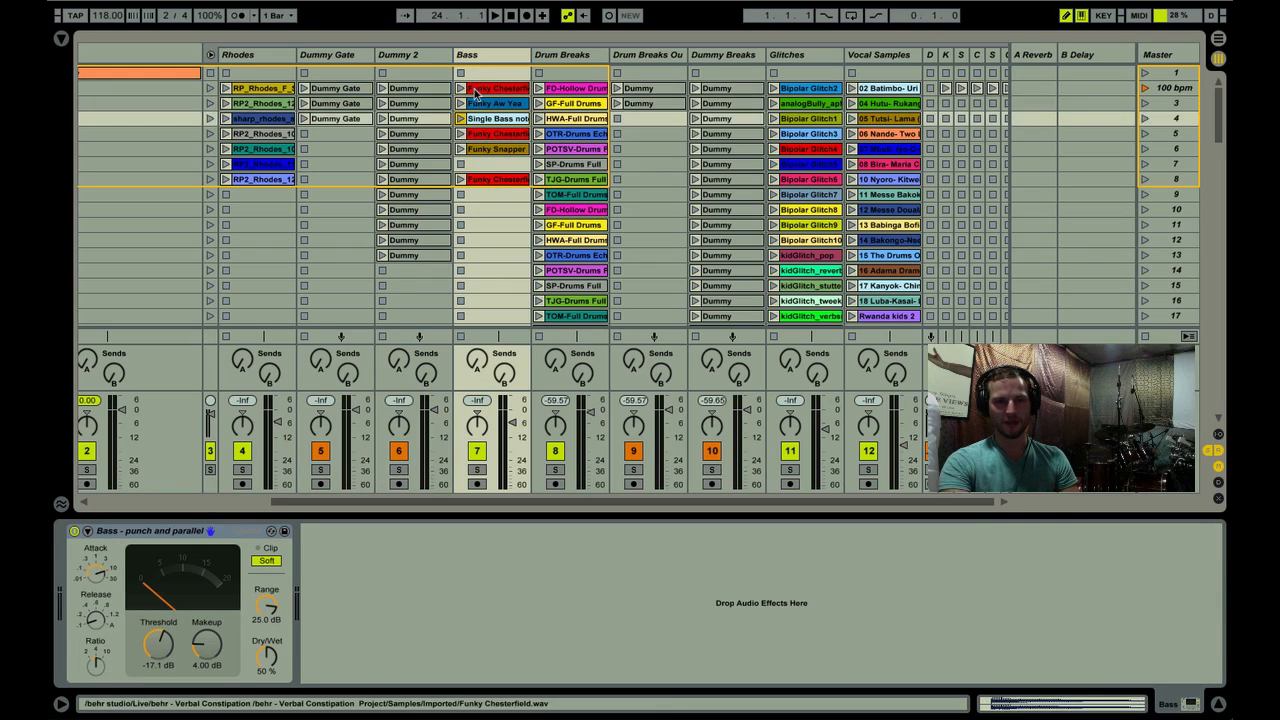
left_click(489, 90)
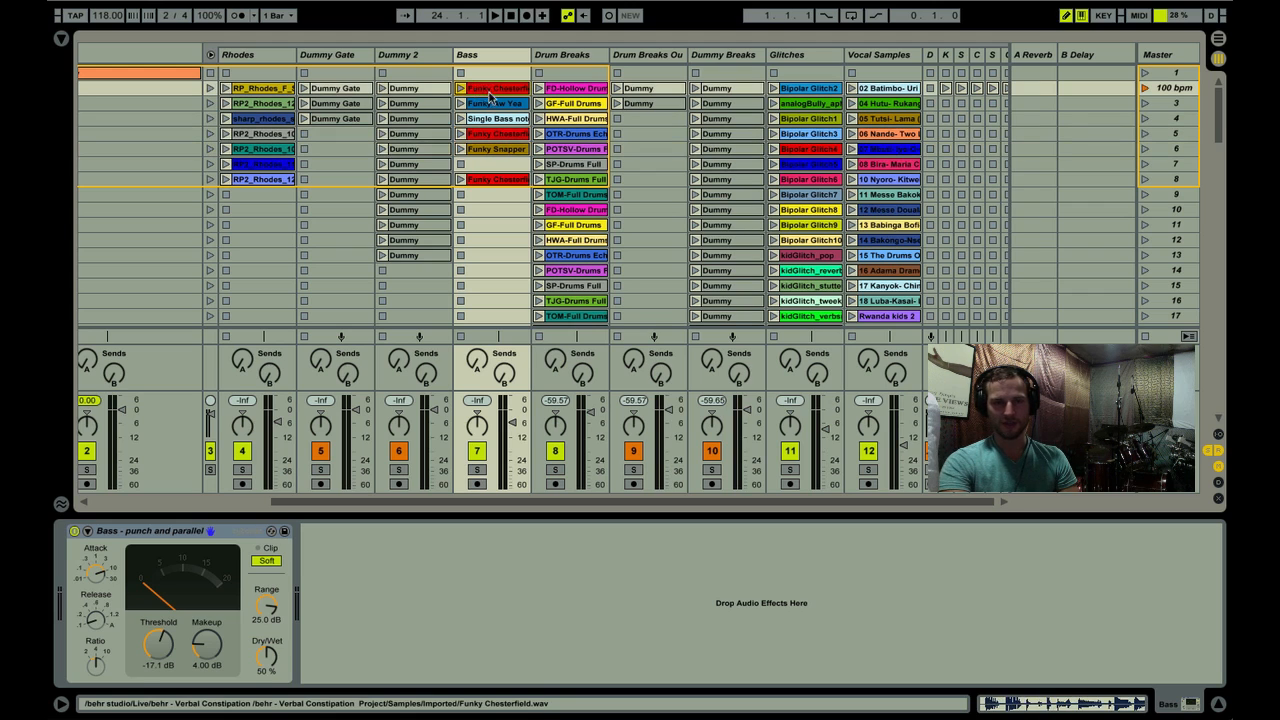
left_click(487, 148)
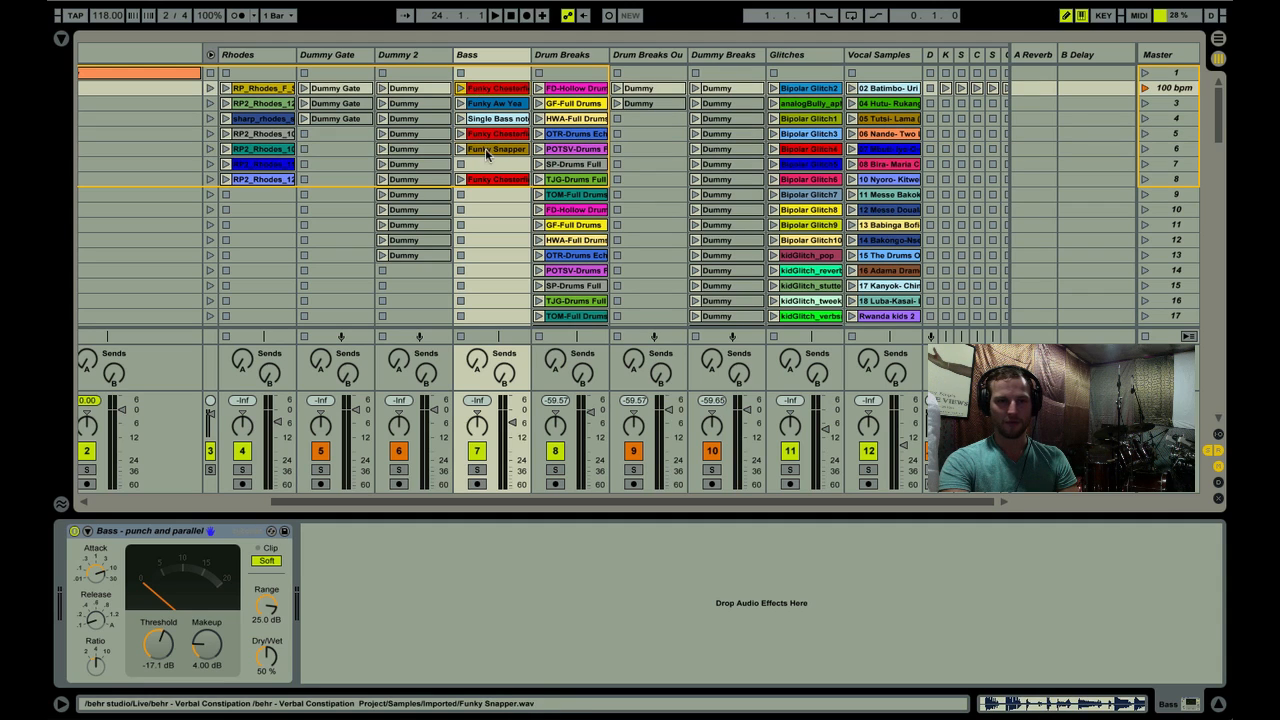
left_click(501, 89)
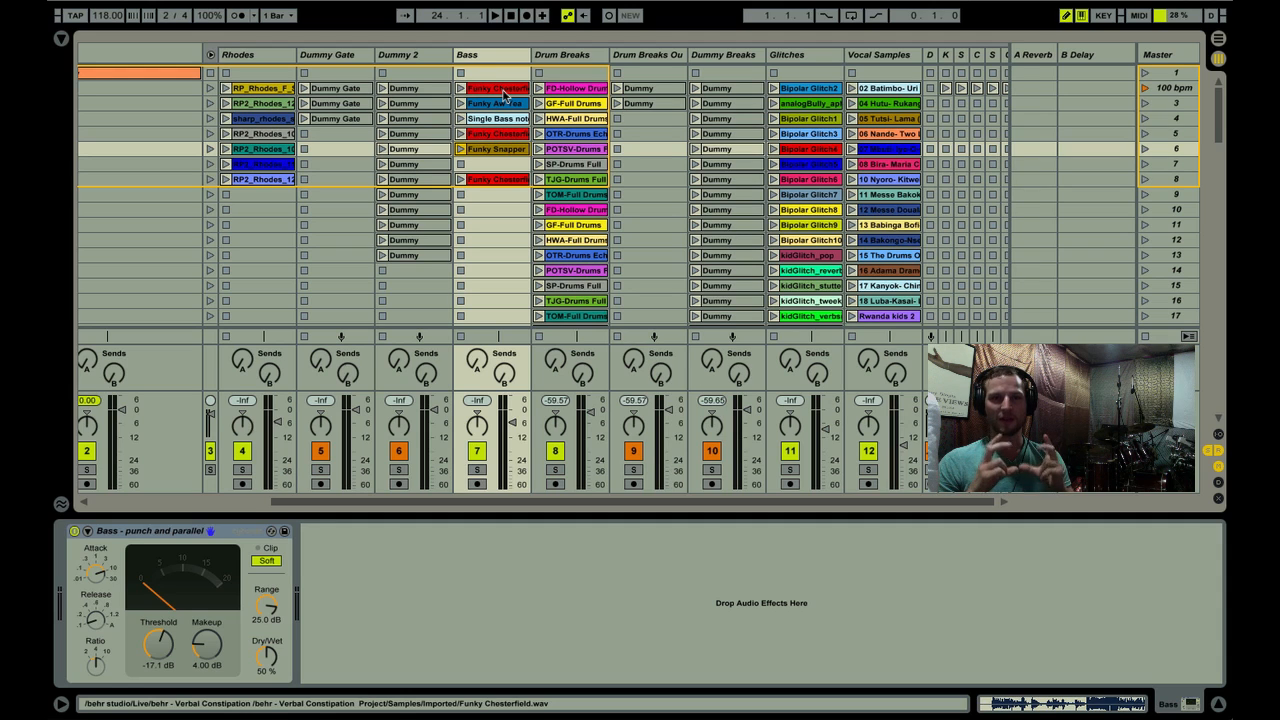
left_click(490, 182)
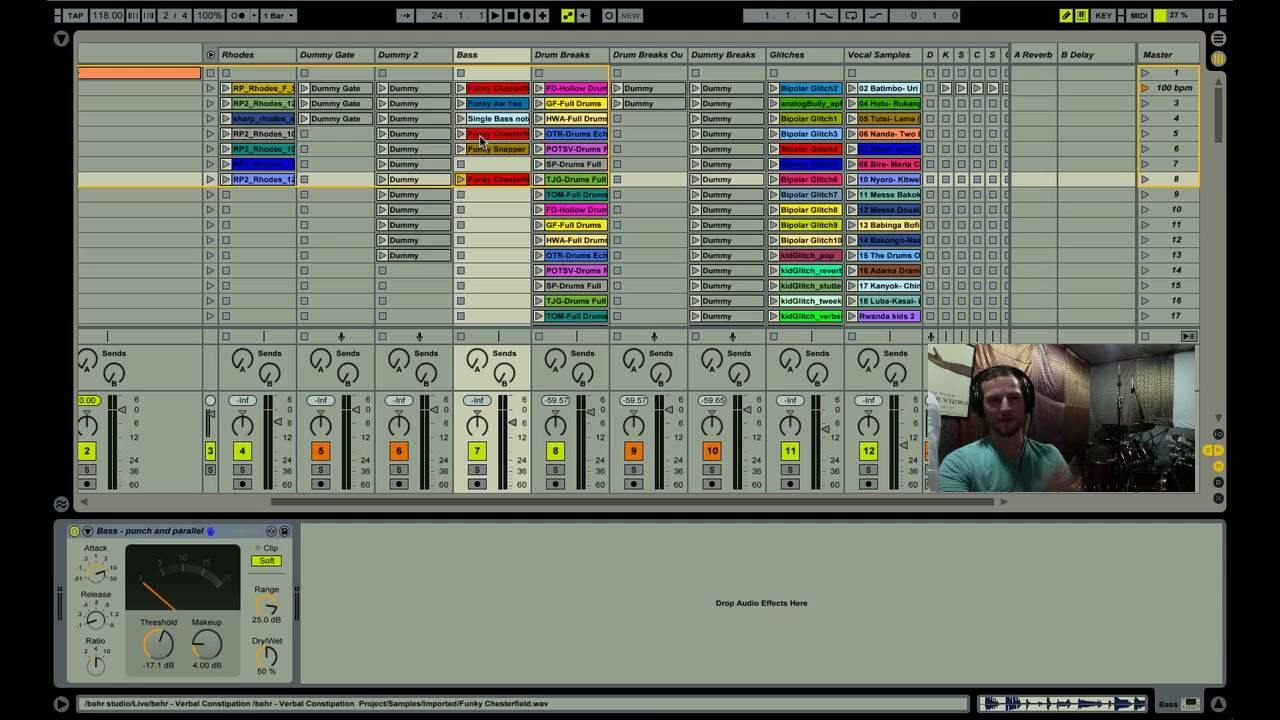
Examine the Drum Breaks track's effect device and its full column of drum loop clips
left_click(574, 89)
scroll(576, 217, "down", 3)
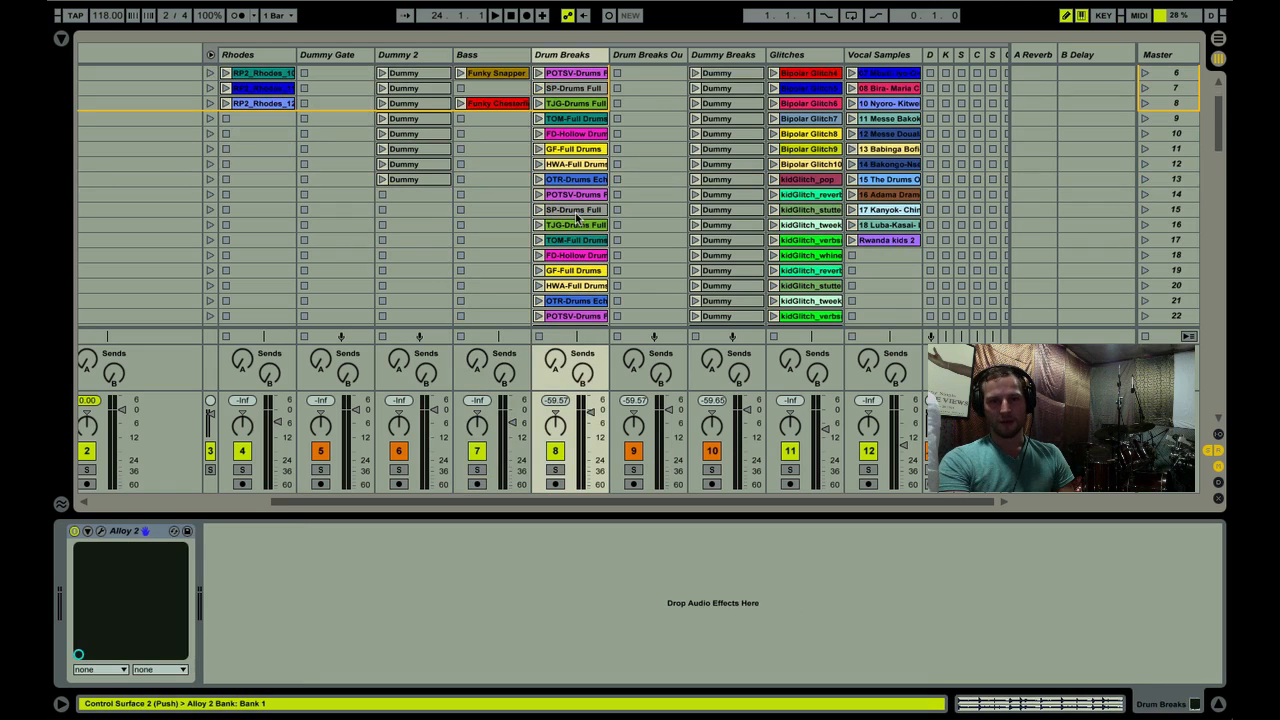
left_click(567, 229)
scroll(567, 229, "down", 3)
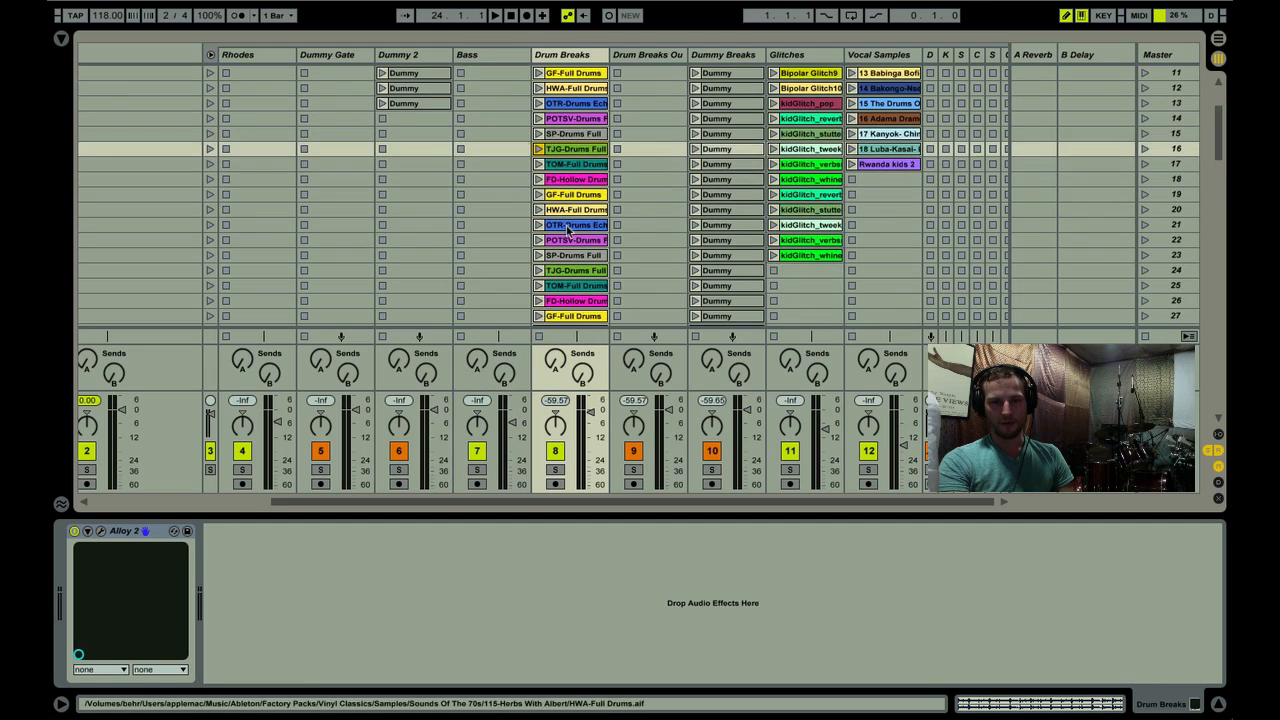
scroll(567, 230, "up", 6)
scroll(567, 230, "left", 2)
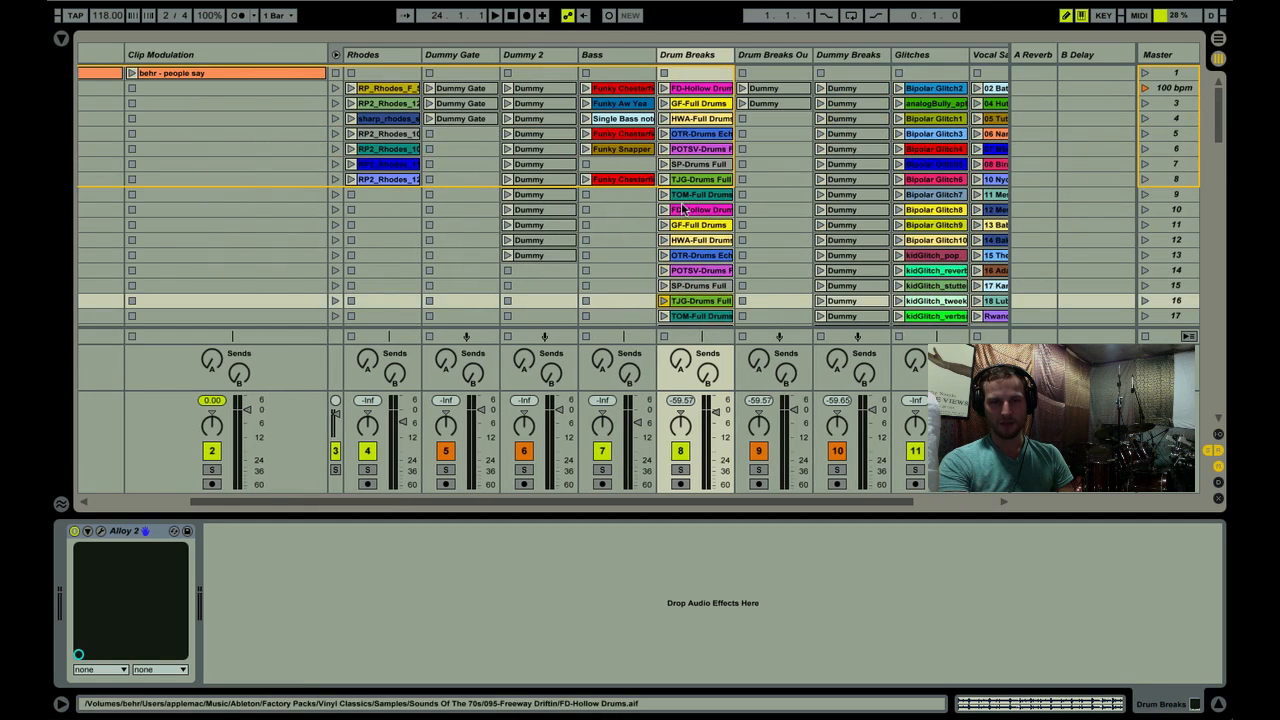
scroll(568, 231, "right", 2)
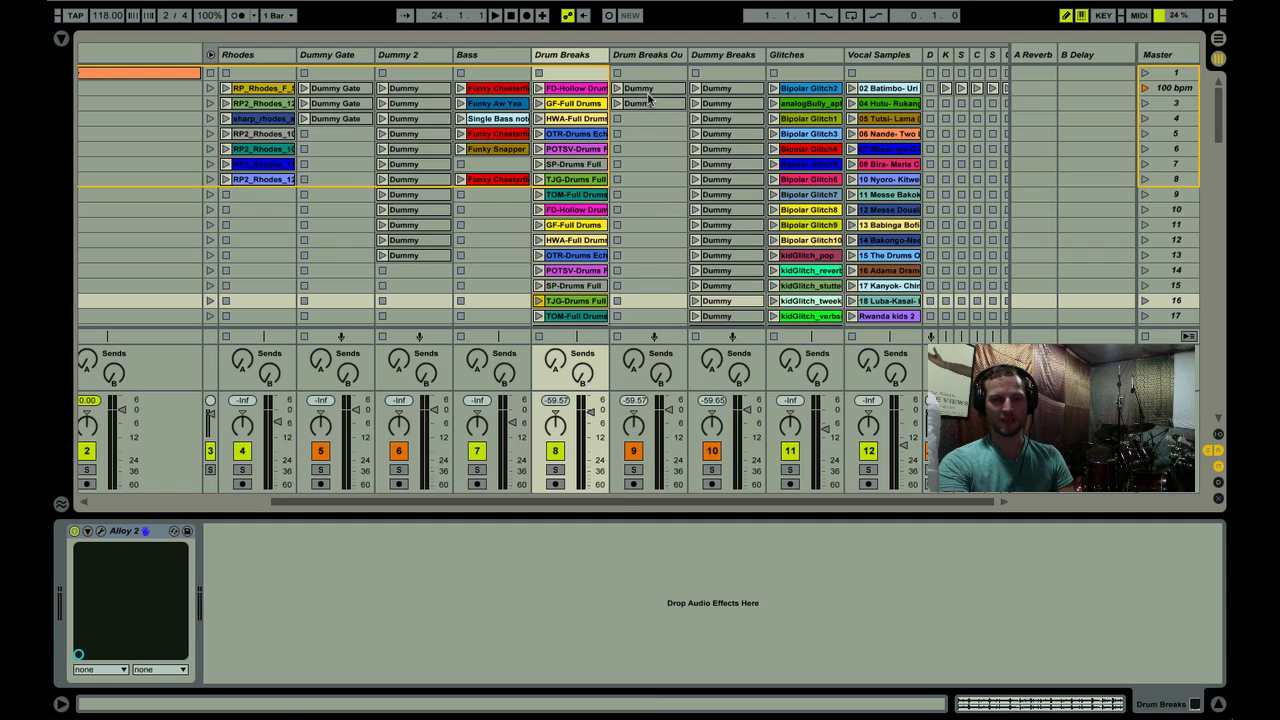
Examine the effect devices of the Drum Breaks Out, Dummy Breaks, Glitches and Vocal Samples tracks
left_click(655, 301)
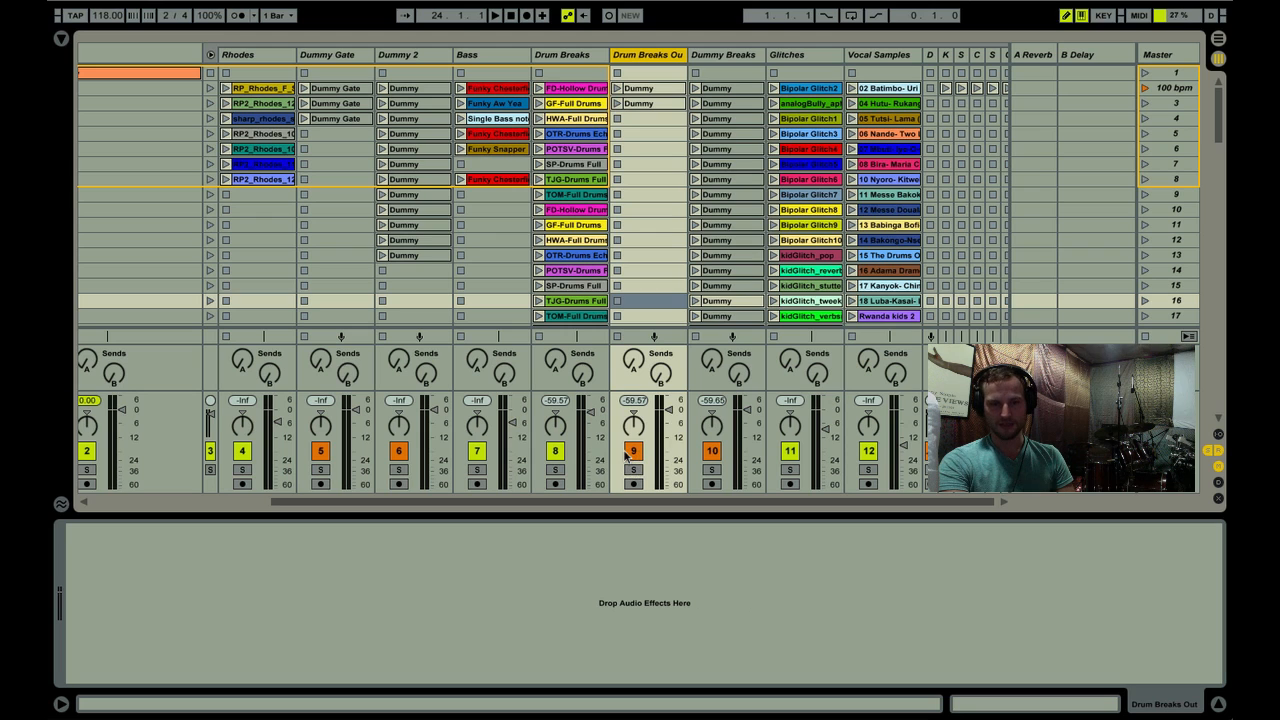
left_click(727, 57)
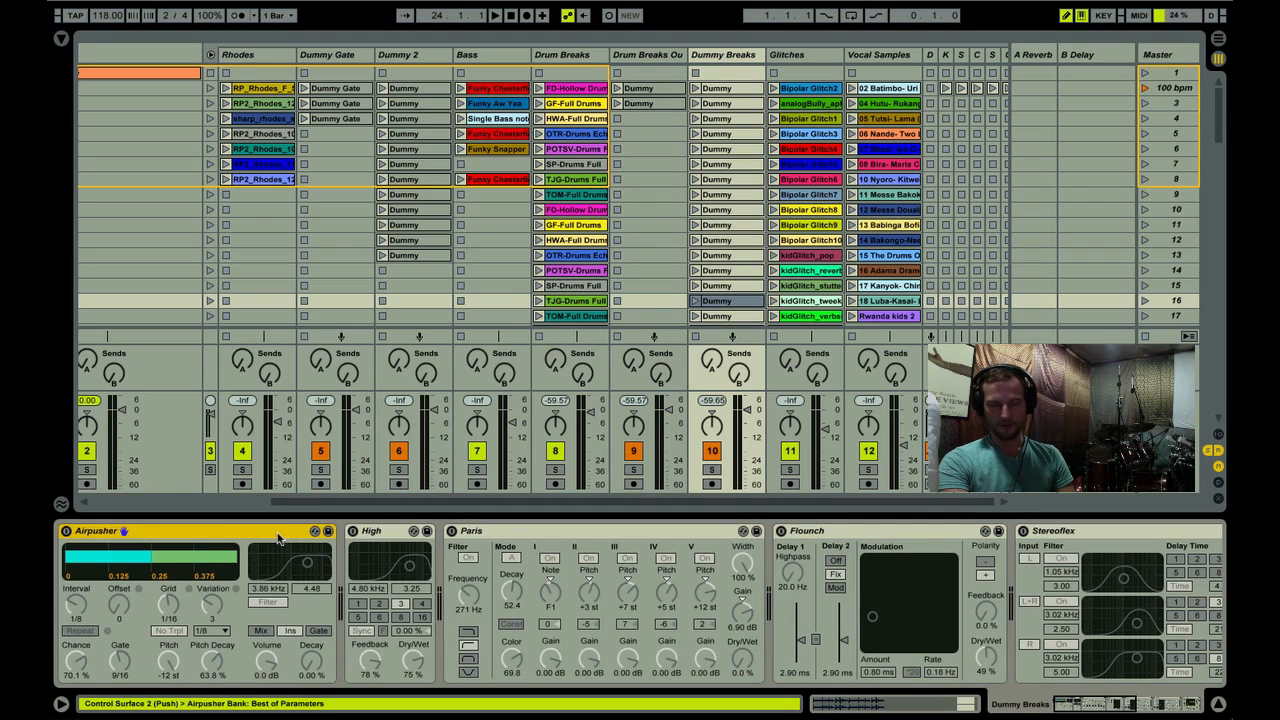
left_click(365, 533)
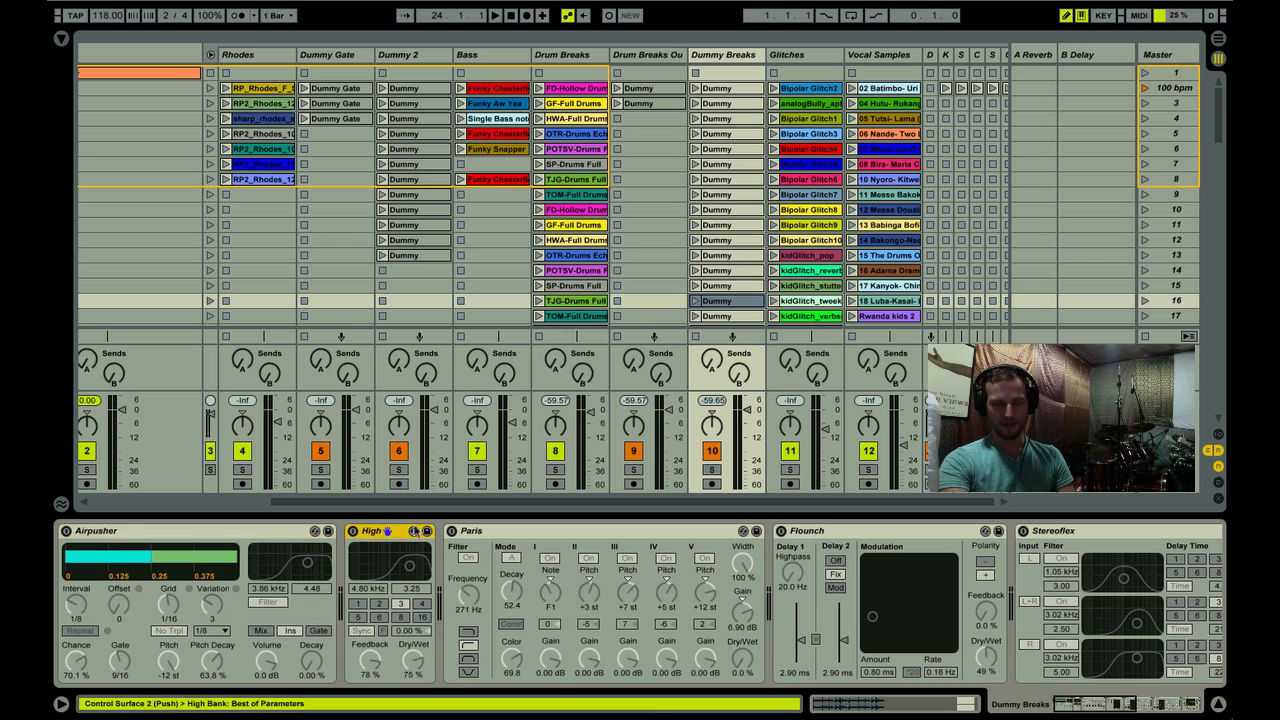
left_click(280, 530)
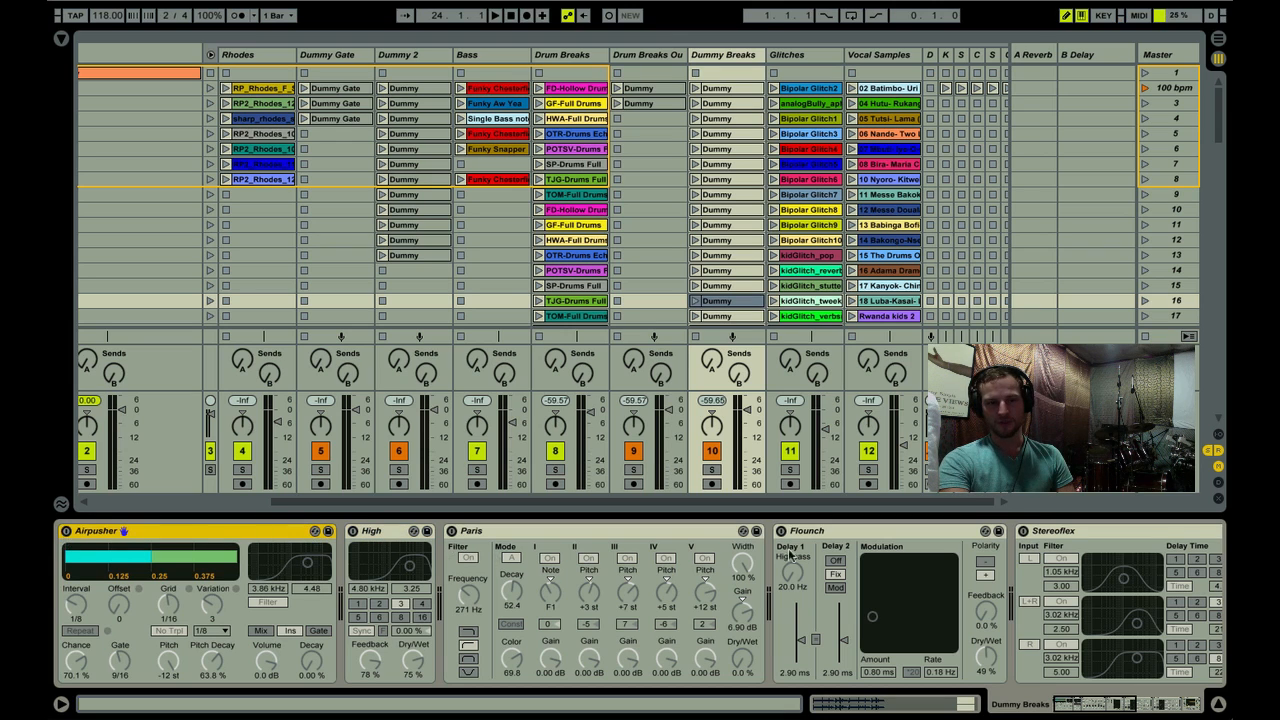
scroll(852, 546, "right", 6)
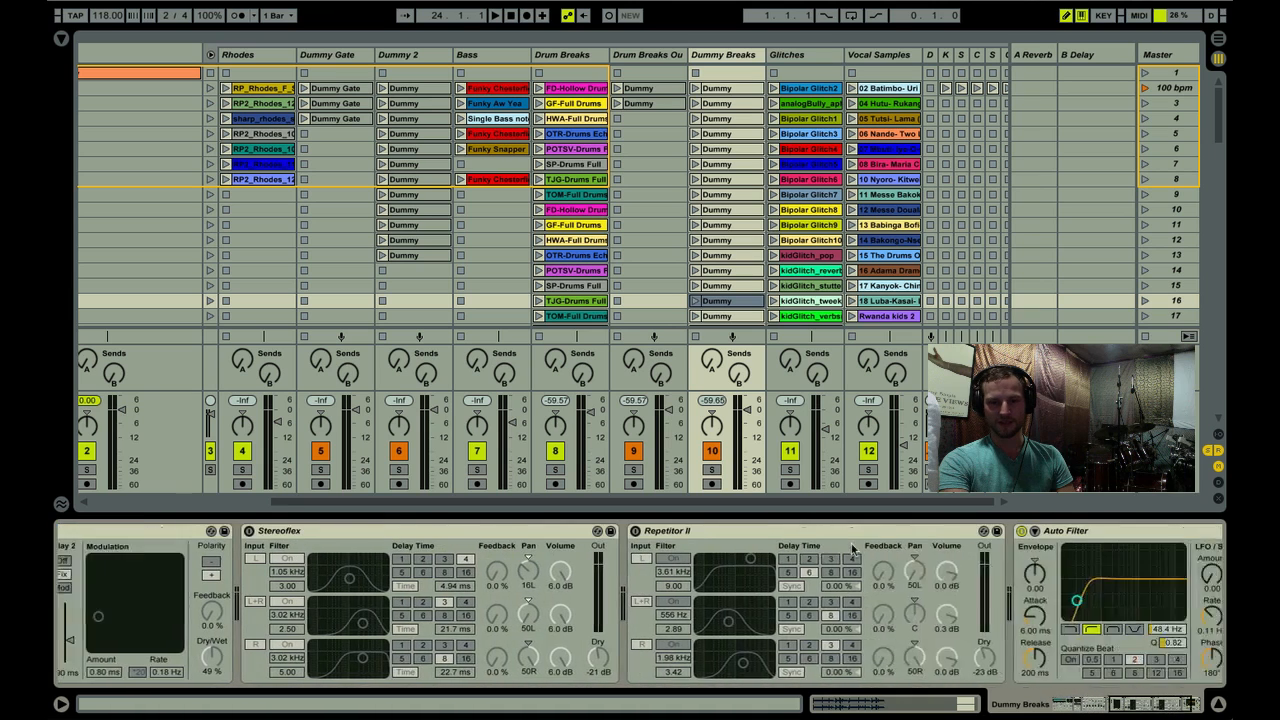
scroll(853, 546, "left", 6)
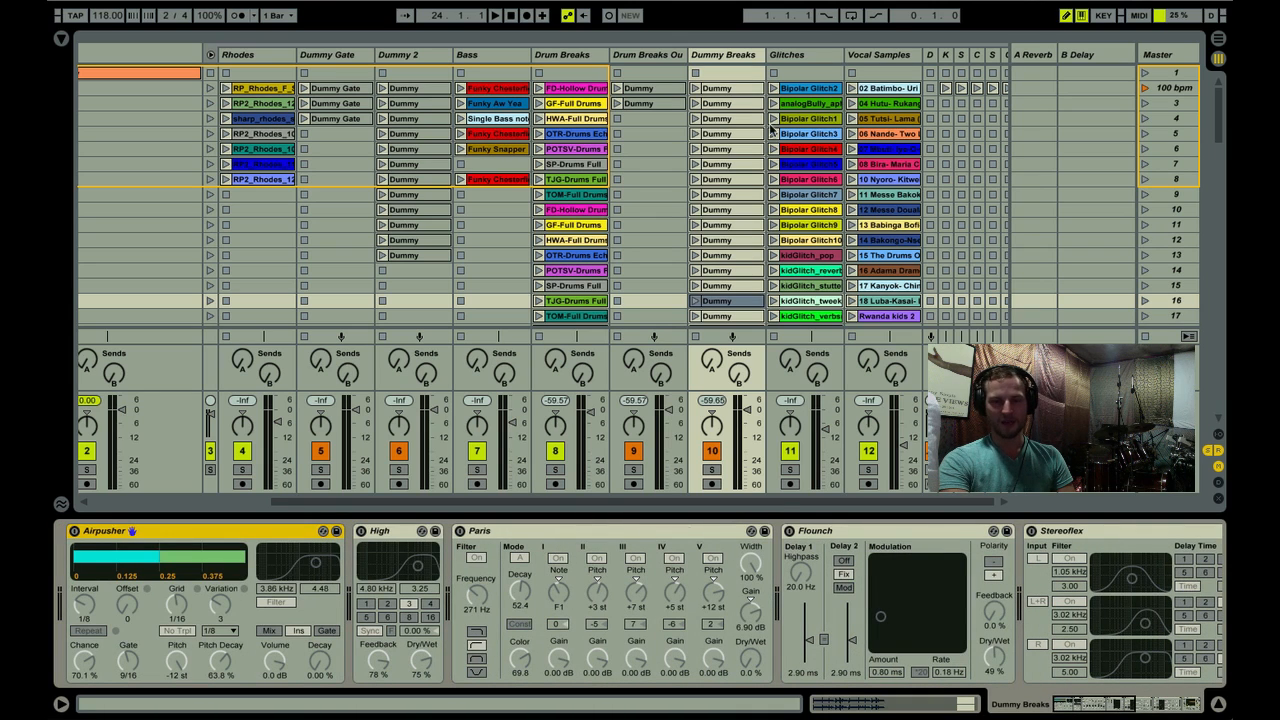
left_click(806, 58)
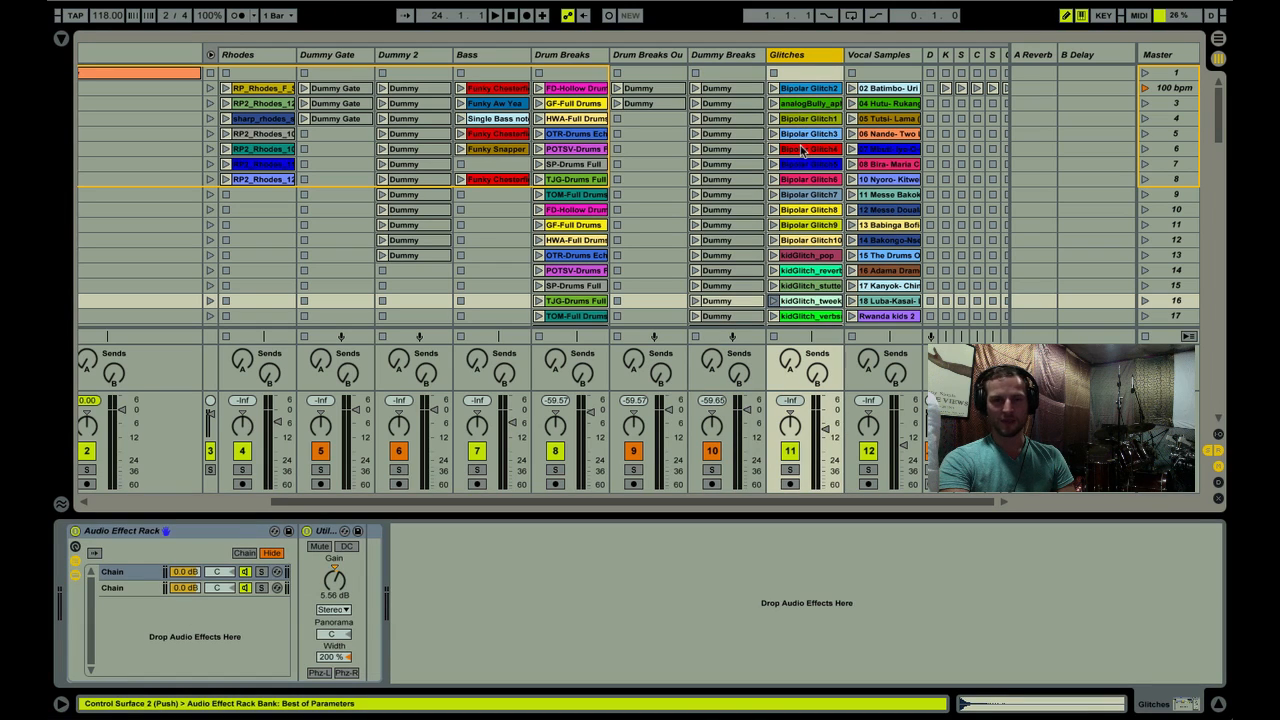
left_click(873, 57)
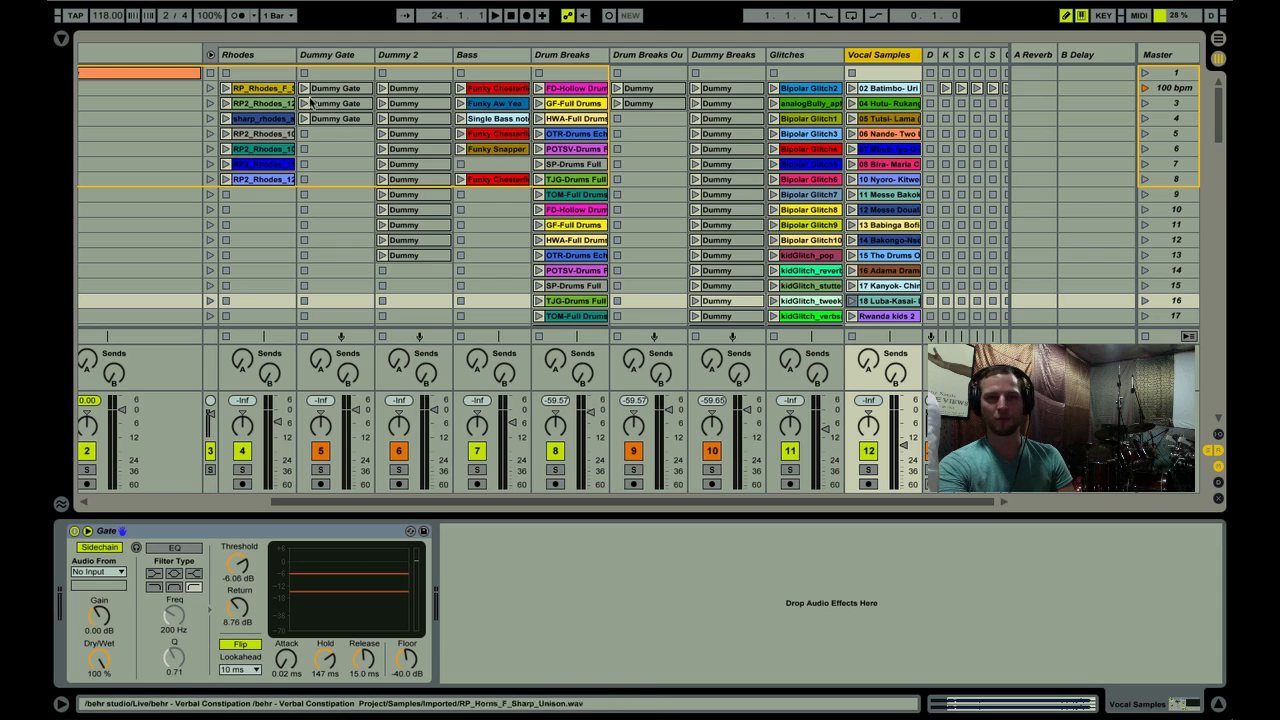
Launch the 100 bpm scene and raise and lower the Rhodes track's send A level during playback
left_click(1145, 88)
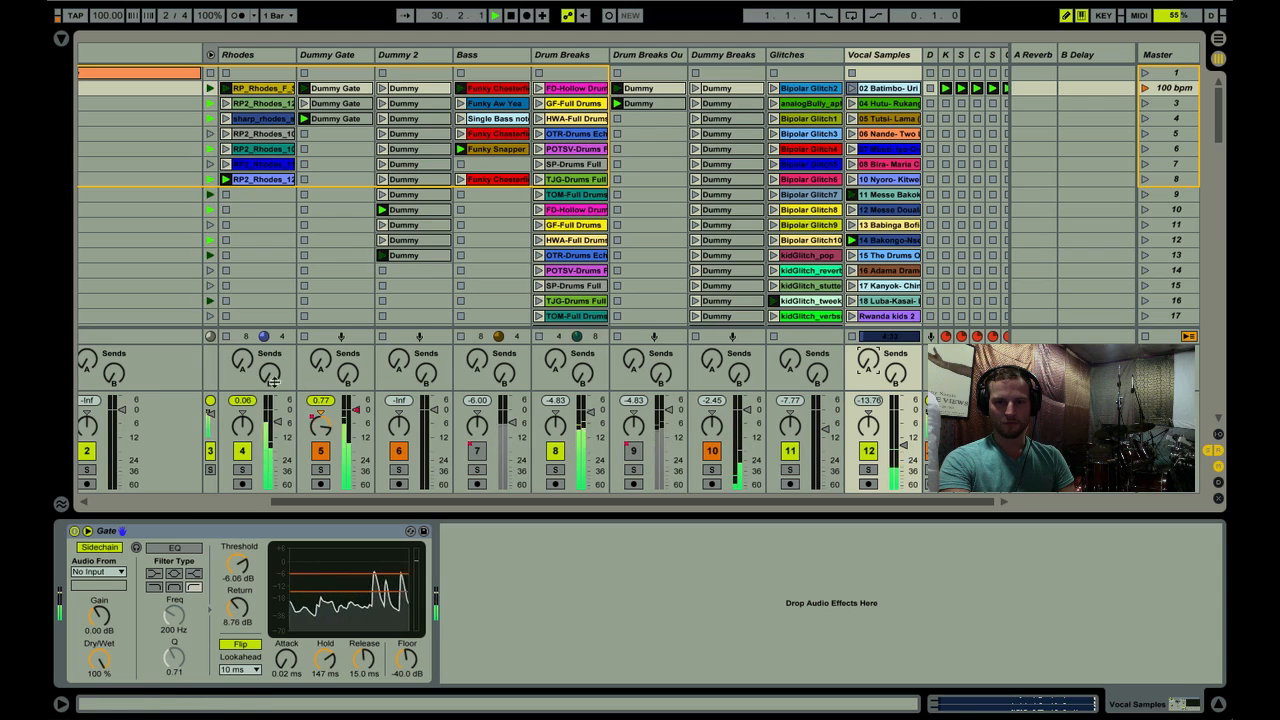
left_click_drag(240, 362, 240, 341)
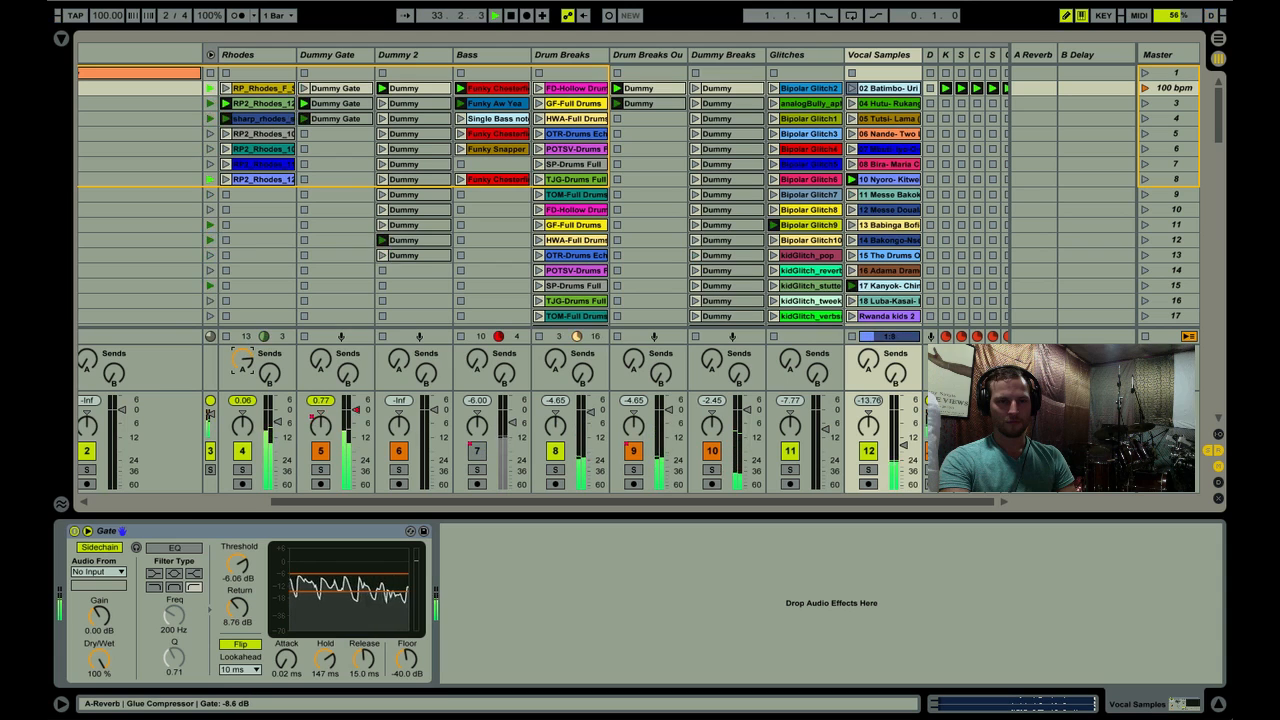
left_click_drag(240, 341, 240, 362)
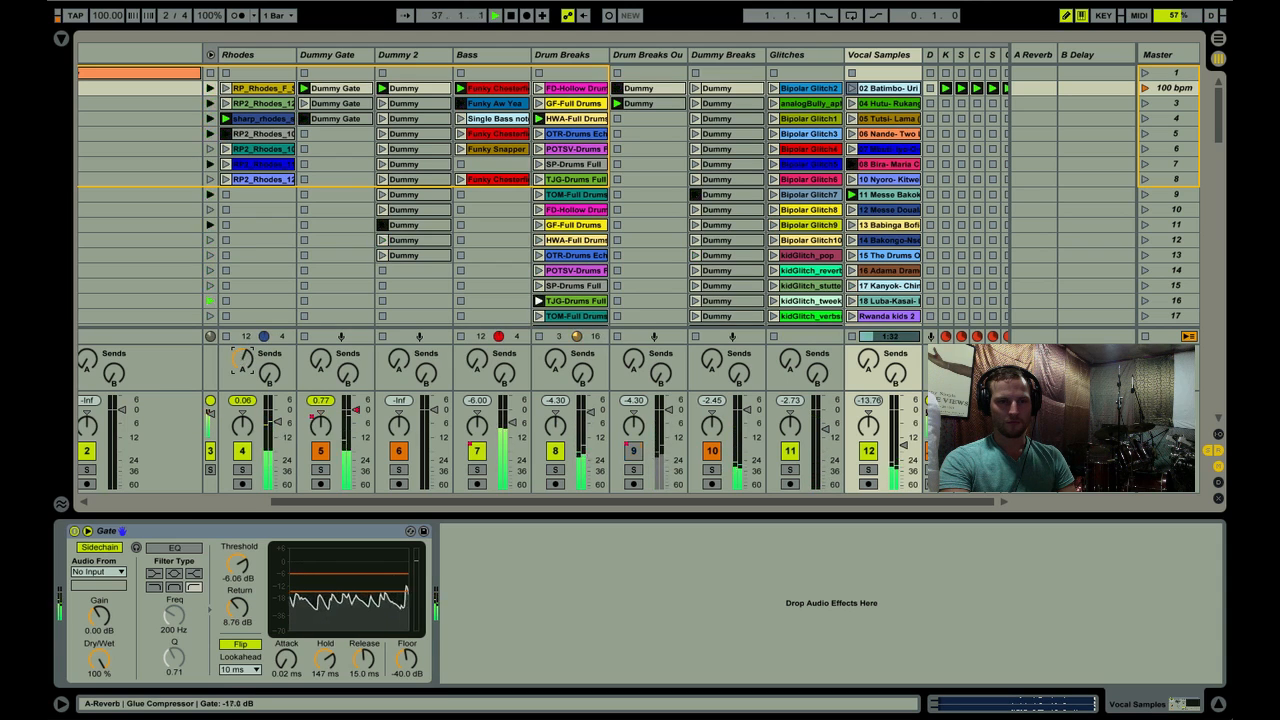
Mute the Rhodes track and bring in the Bass track, launching its Funky Chesterfield clip in scene 8
left_click(242, 451)
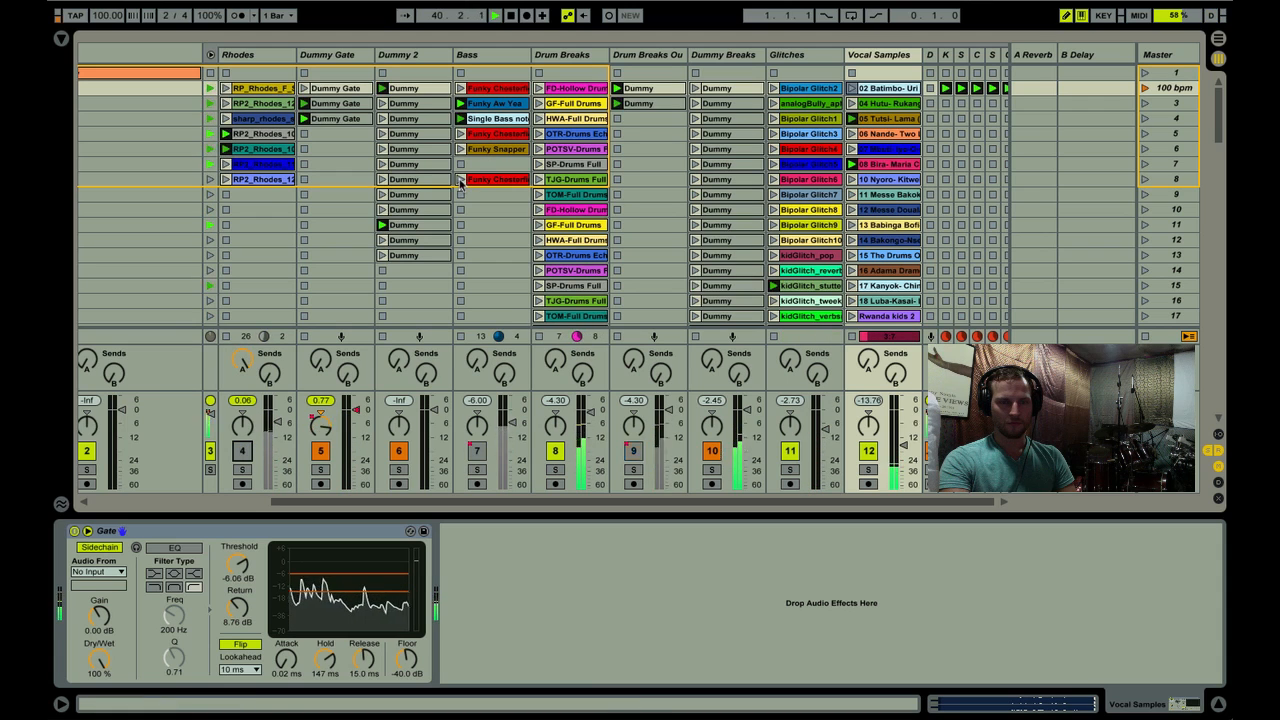
left_click(477, 451)
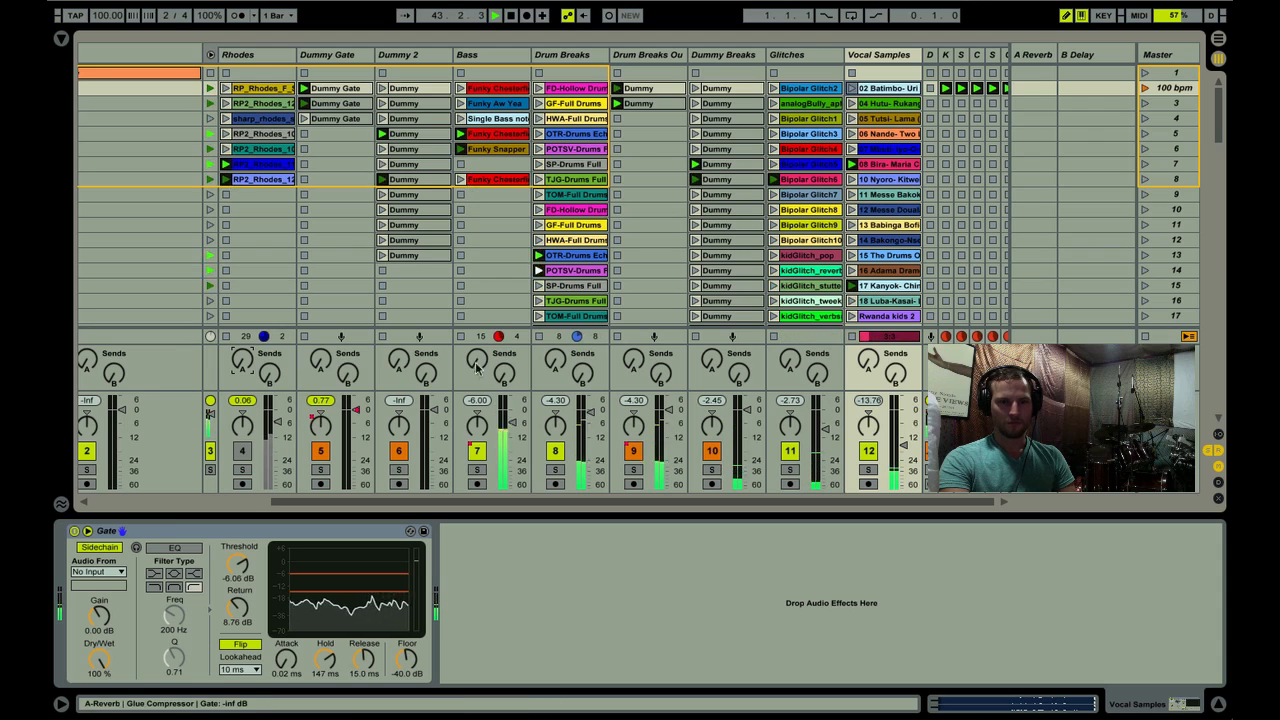
left_click_drag(477, 361, 477, 450)
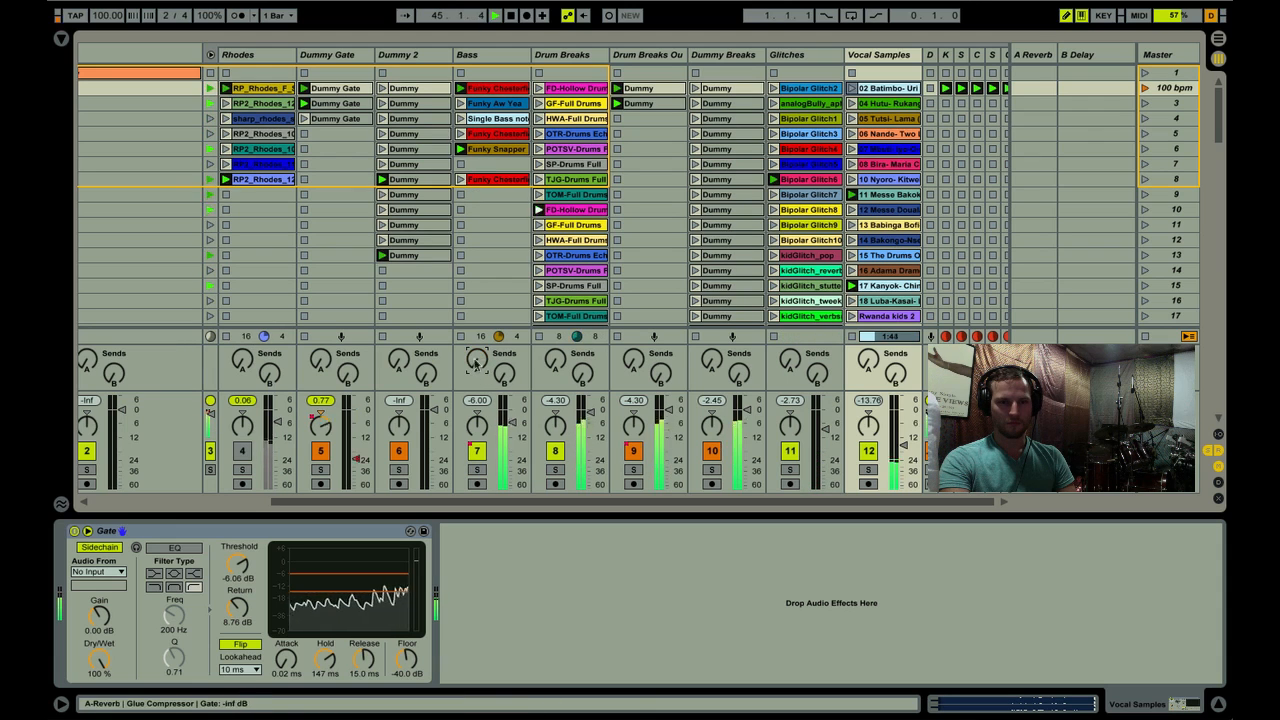
left_click(459, 181)
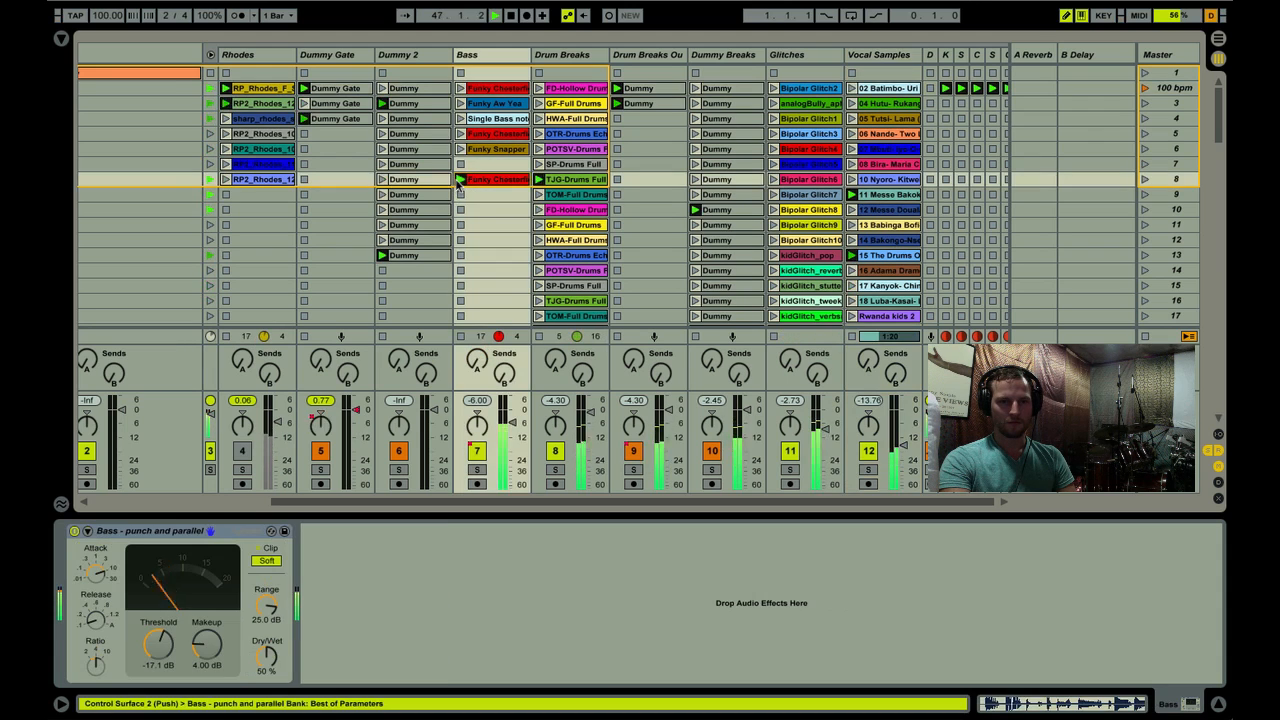